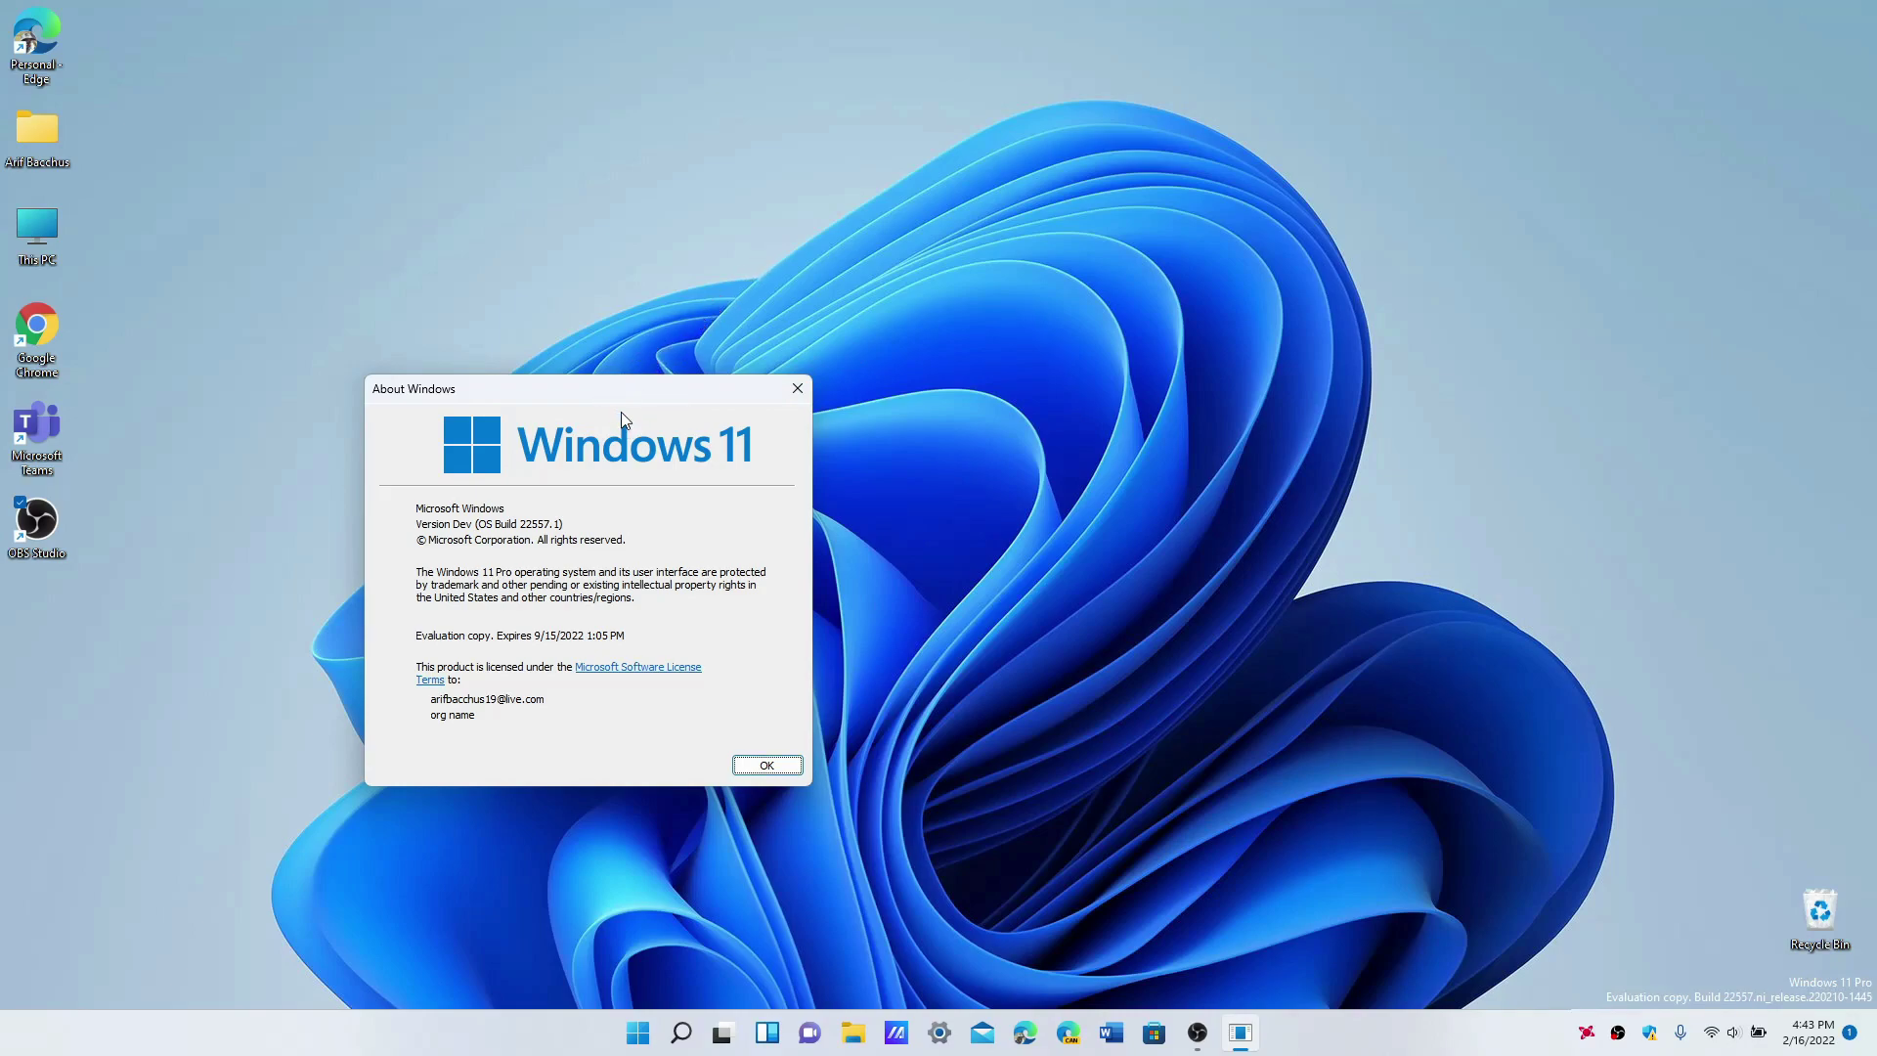
Step: Reposition the About Windows dialog showing Dev build 22557.1, then bring up the Start menu
{"action": "mouse_move", "coordinate": [626, 401]}
{"action": "left_mouse_down"}
{"action": "mouse_move", "coordinate": [783, 390]}
{"action": "mouse_move", "coordinate": [1007, 412]}
{"action": "left_mouse_up"}
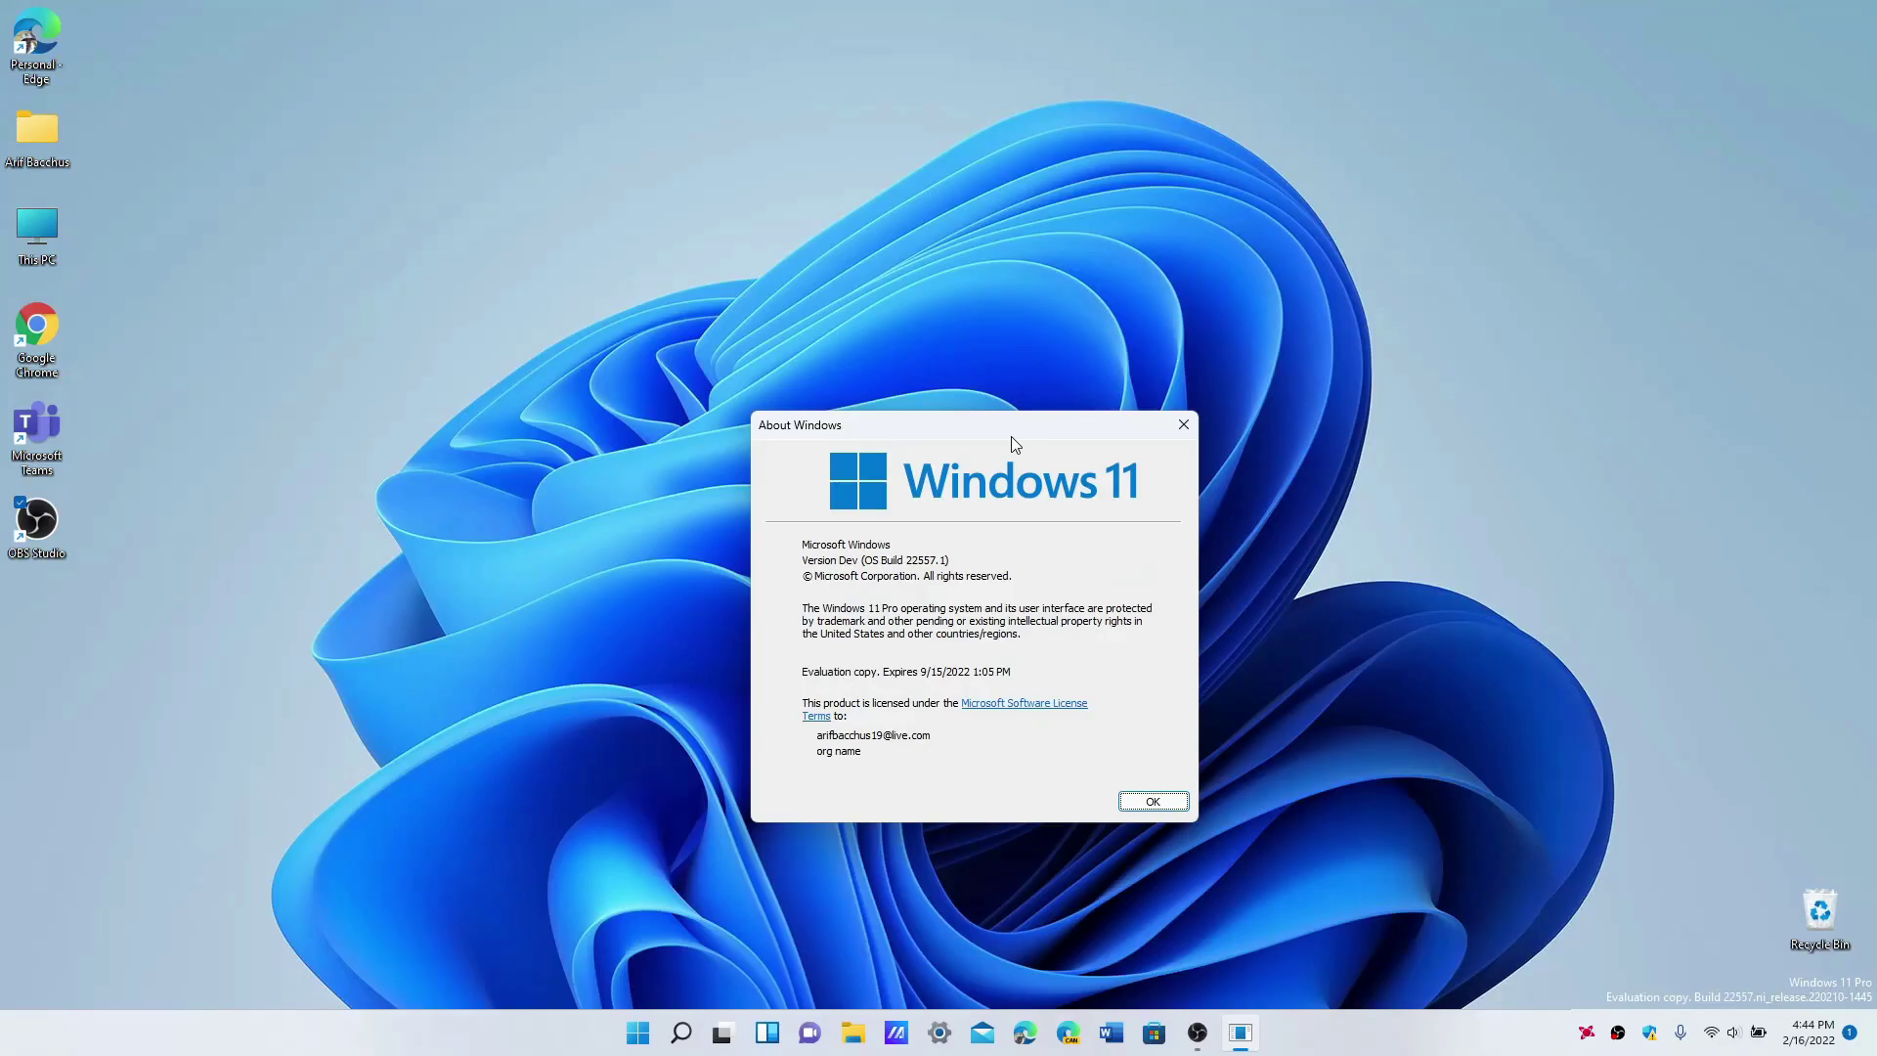
{"action": "mouse_move", "coordinate": [1010, 438]}
{"action": "left_mouse_down"}
{"action": "mouse_move", "coordinate": [945, 366]}
{"action": "mouse_move", "coordinate": [945, 384]}
{"action": "mouse_move", "coordinate": [1024, 398]}
{"action": "left_mouse_up"}
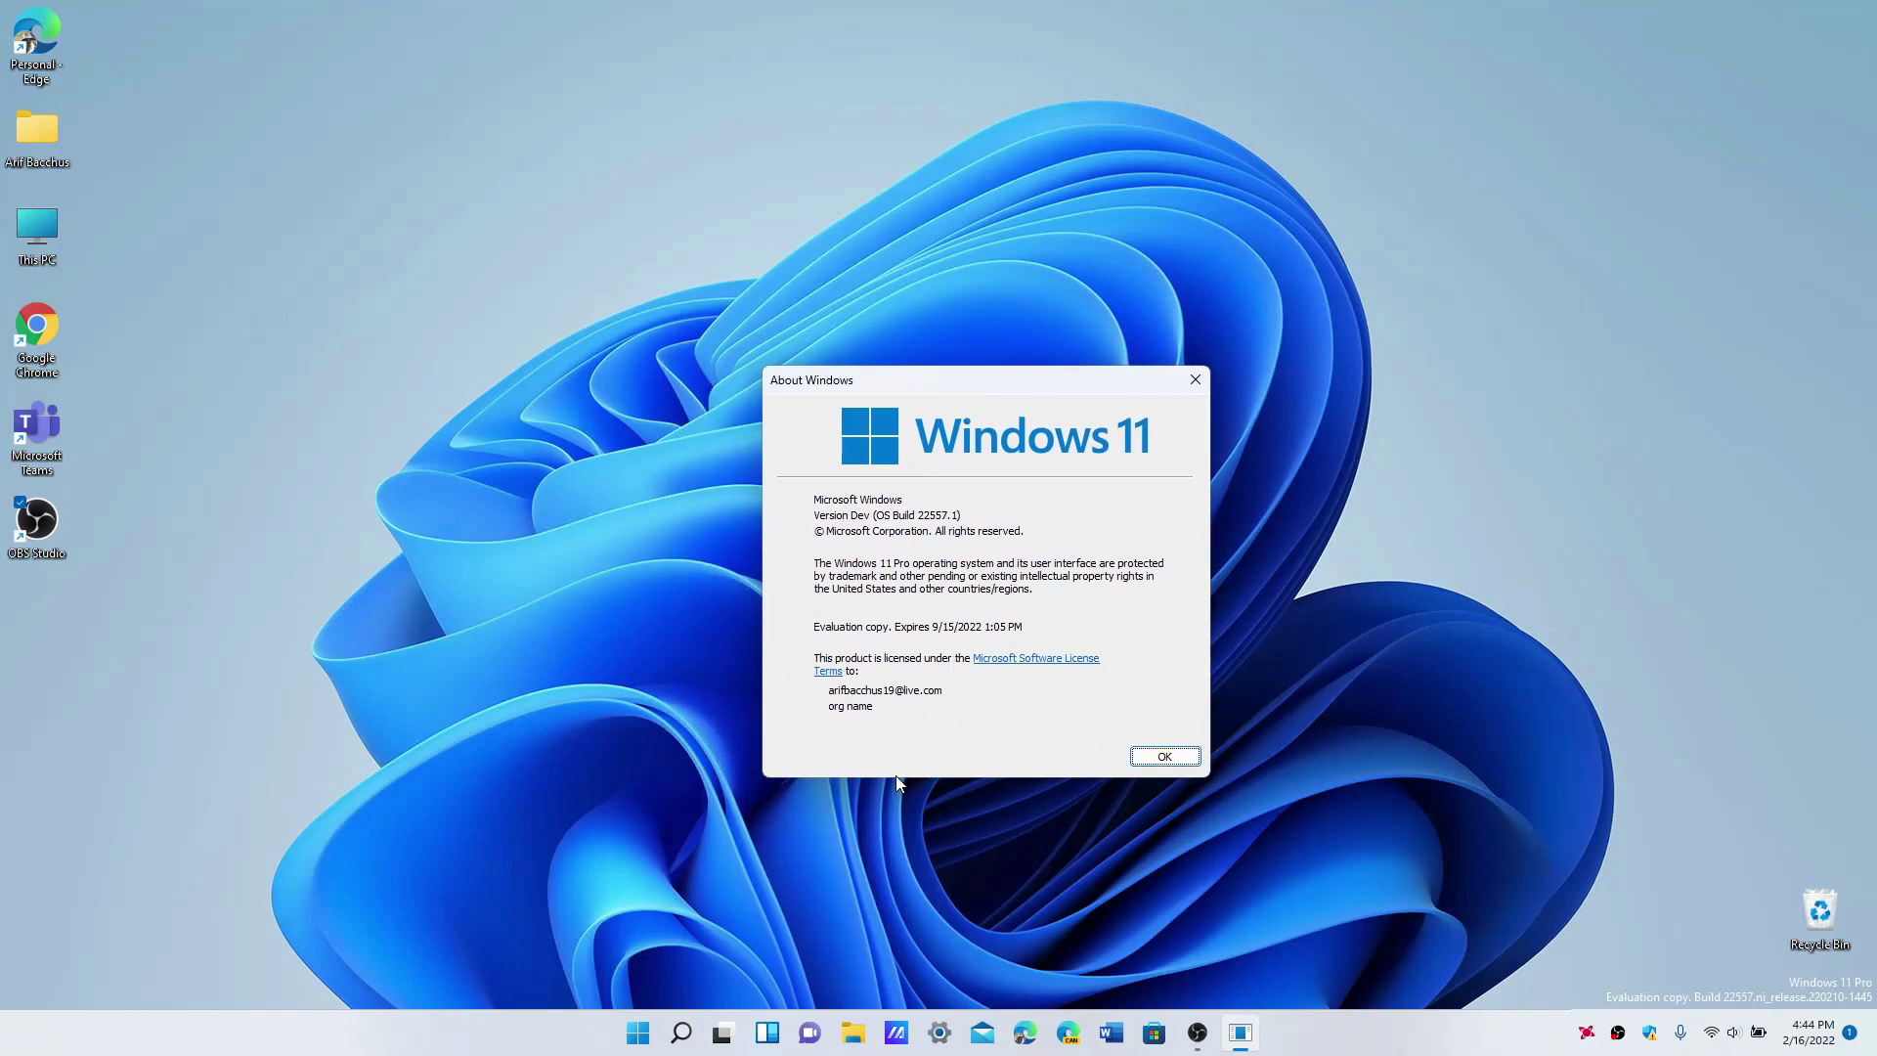
{"action": "left_click", "coordinate": [633, 1035]}
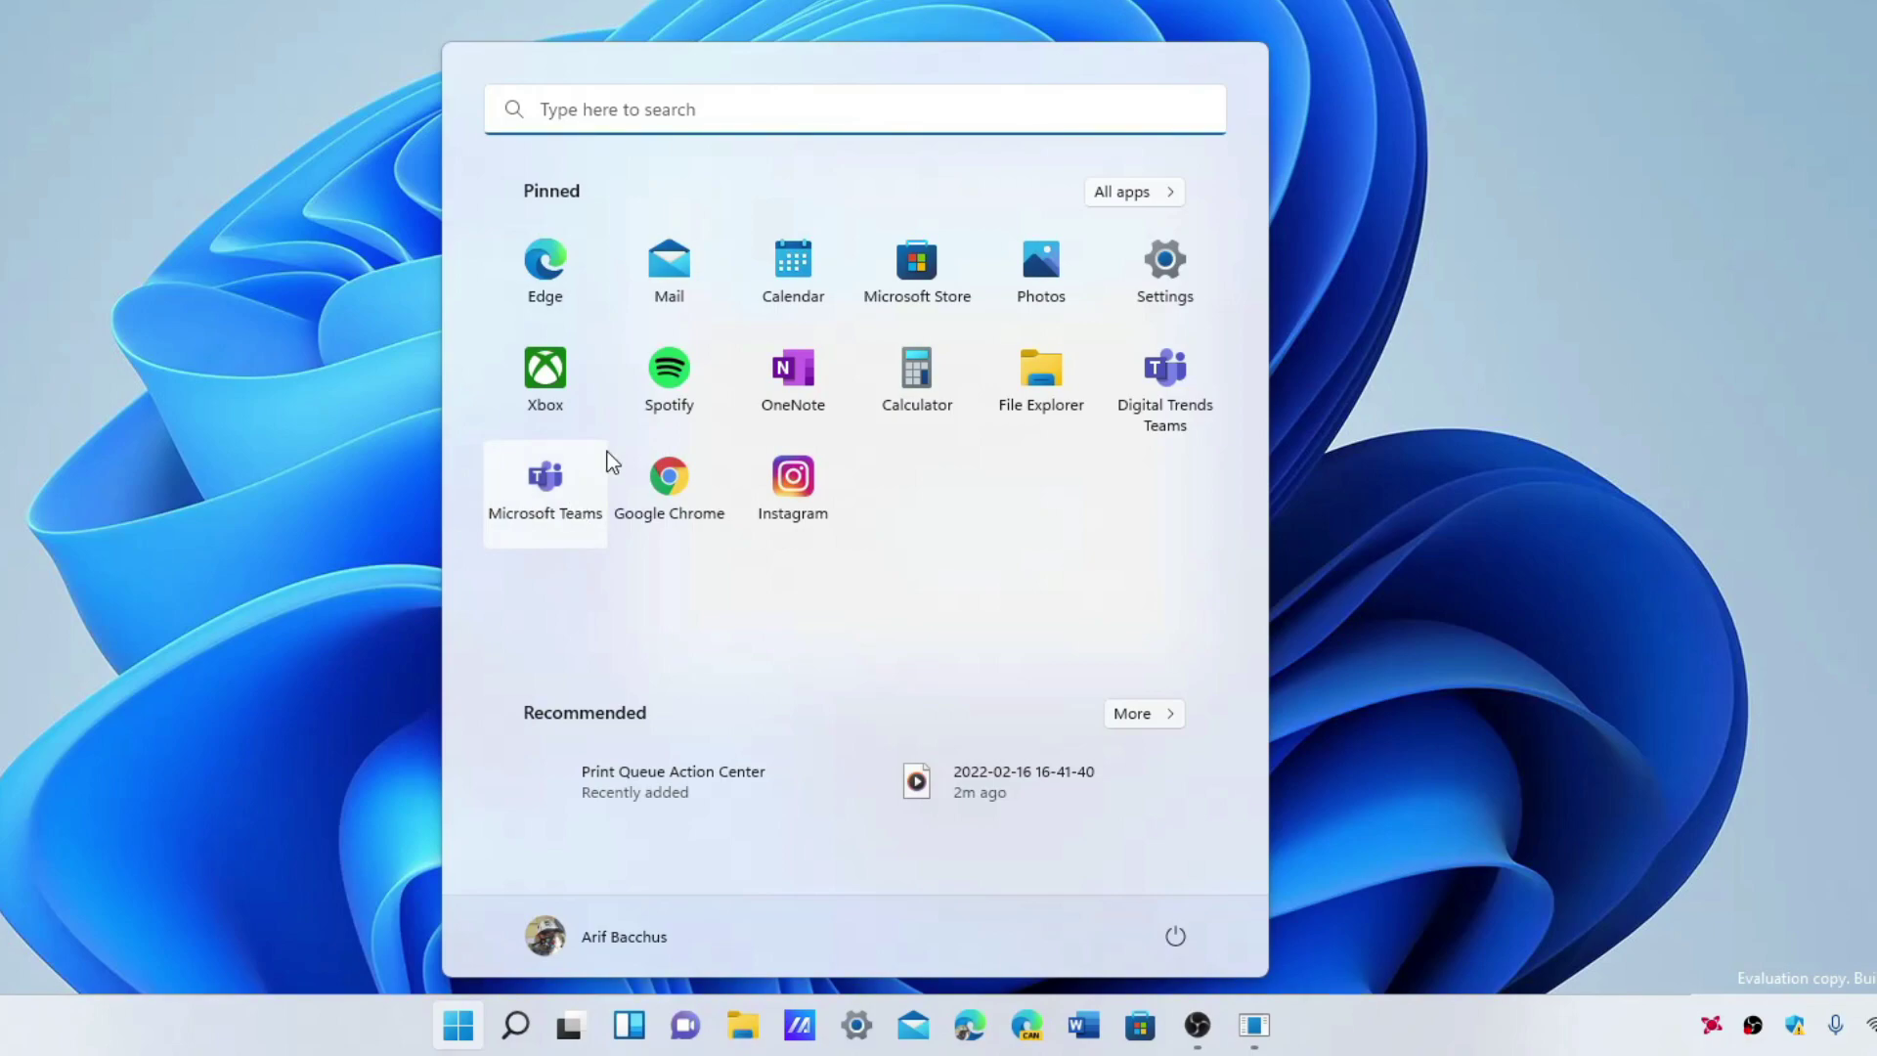
Step: Group Microsoft Teams and Google Chrome into one pinned Start folder and collapse it
{"action": "mouse_move", "coordinate": [557, 487]}
{"action": "left_mouse_down"}
{"action": "mouse_move", "coordinate": [1205, 452]}
{"action": "mouse_move", "coordinate": [631, 526]}
{"action": "mouse_move", "coordinate": [536, 507]}
{"action": "mouse_move", "coordinate": [1160, 506]}
{"action": "mouse_move", "coordinate": [1144, 429]}
{"action": "mouse_move", "coordinate": [757, 500]}
{"action": "mouse_move", "coordinate": [516, 506]}
{"action": "mouse_move", "coordinate": [548, 504]}
{"action": "left_mouse_up"}
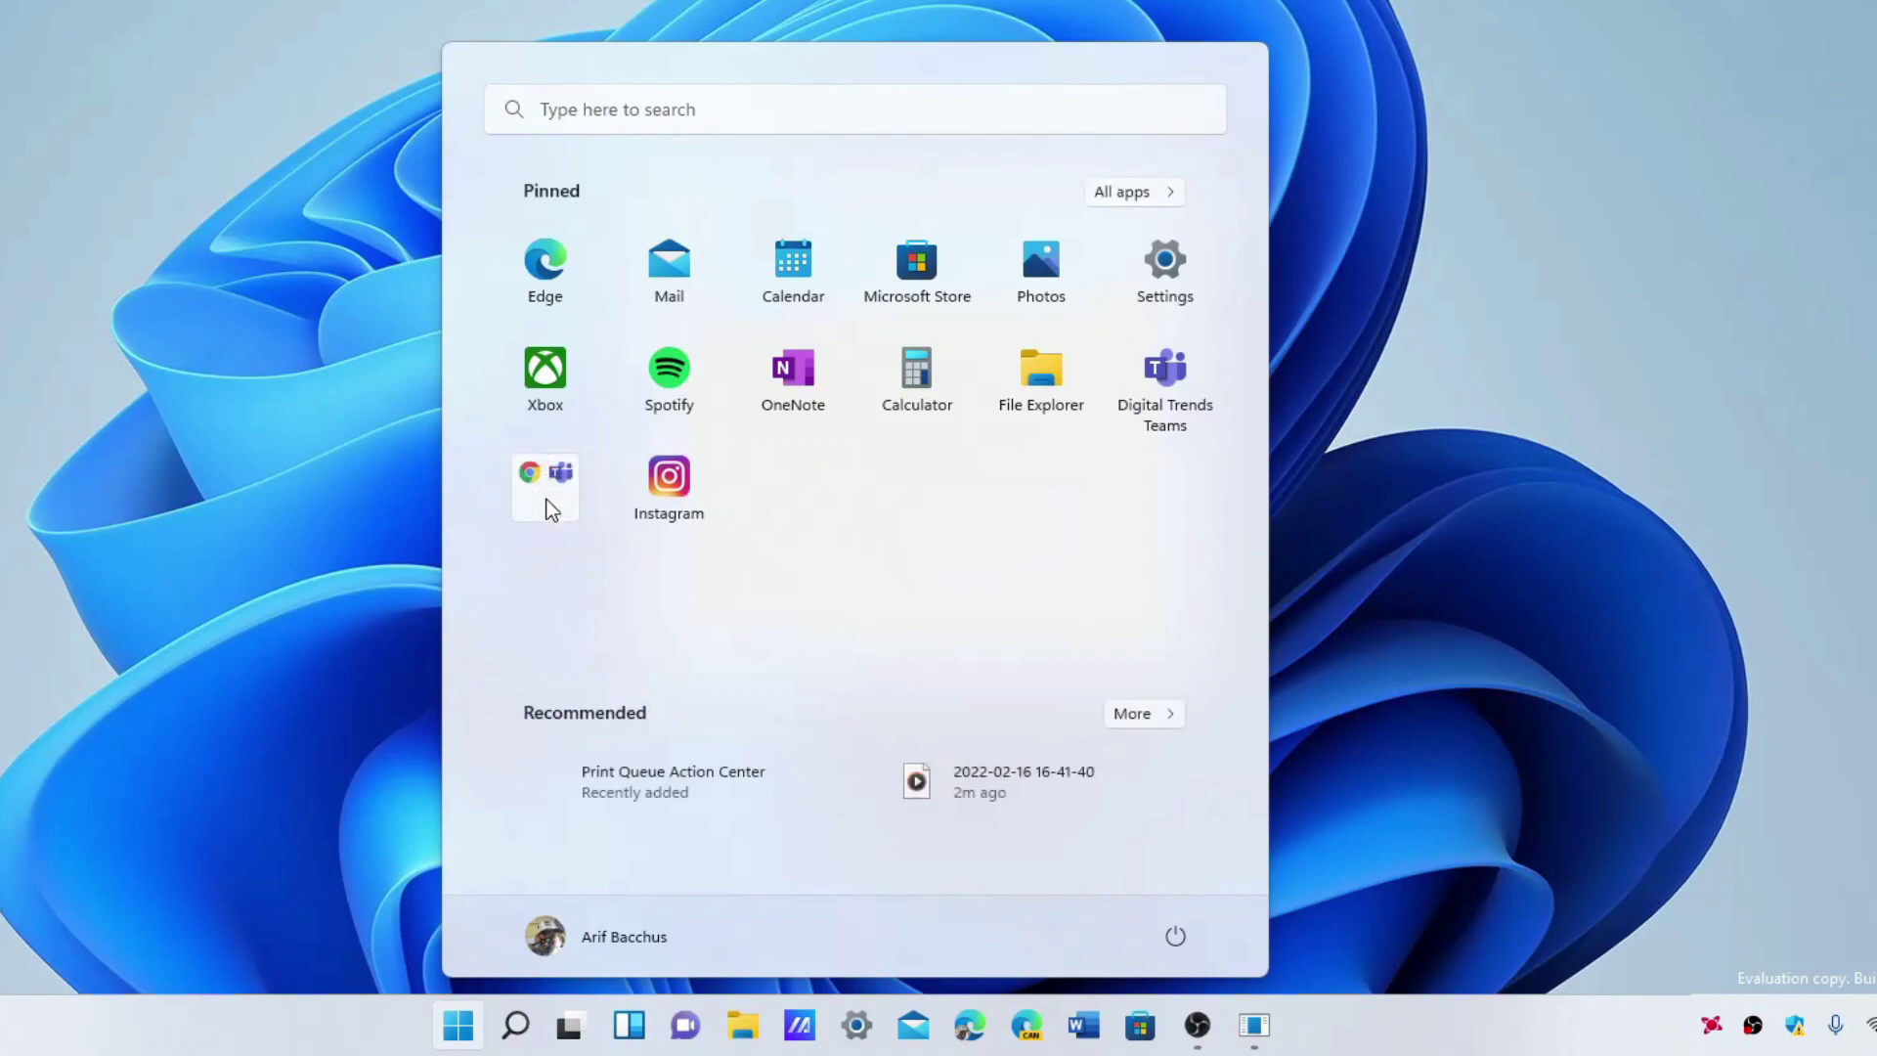
{"action": "left_click", "coordinate": [549, 506]}
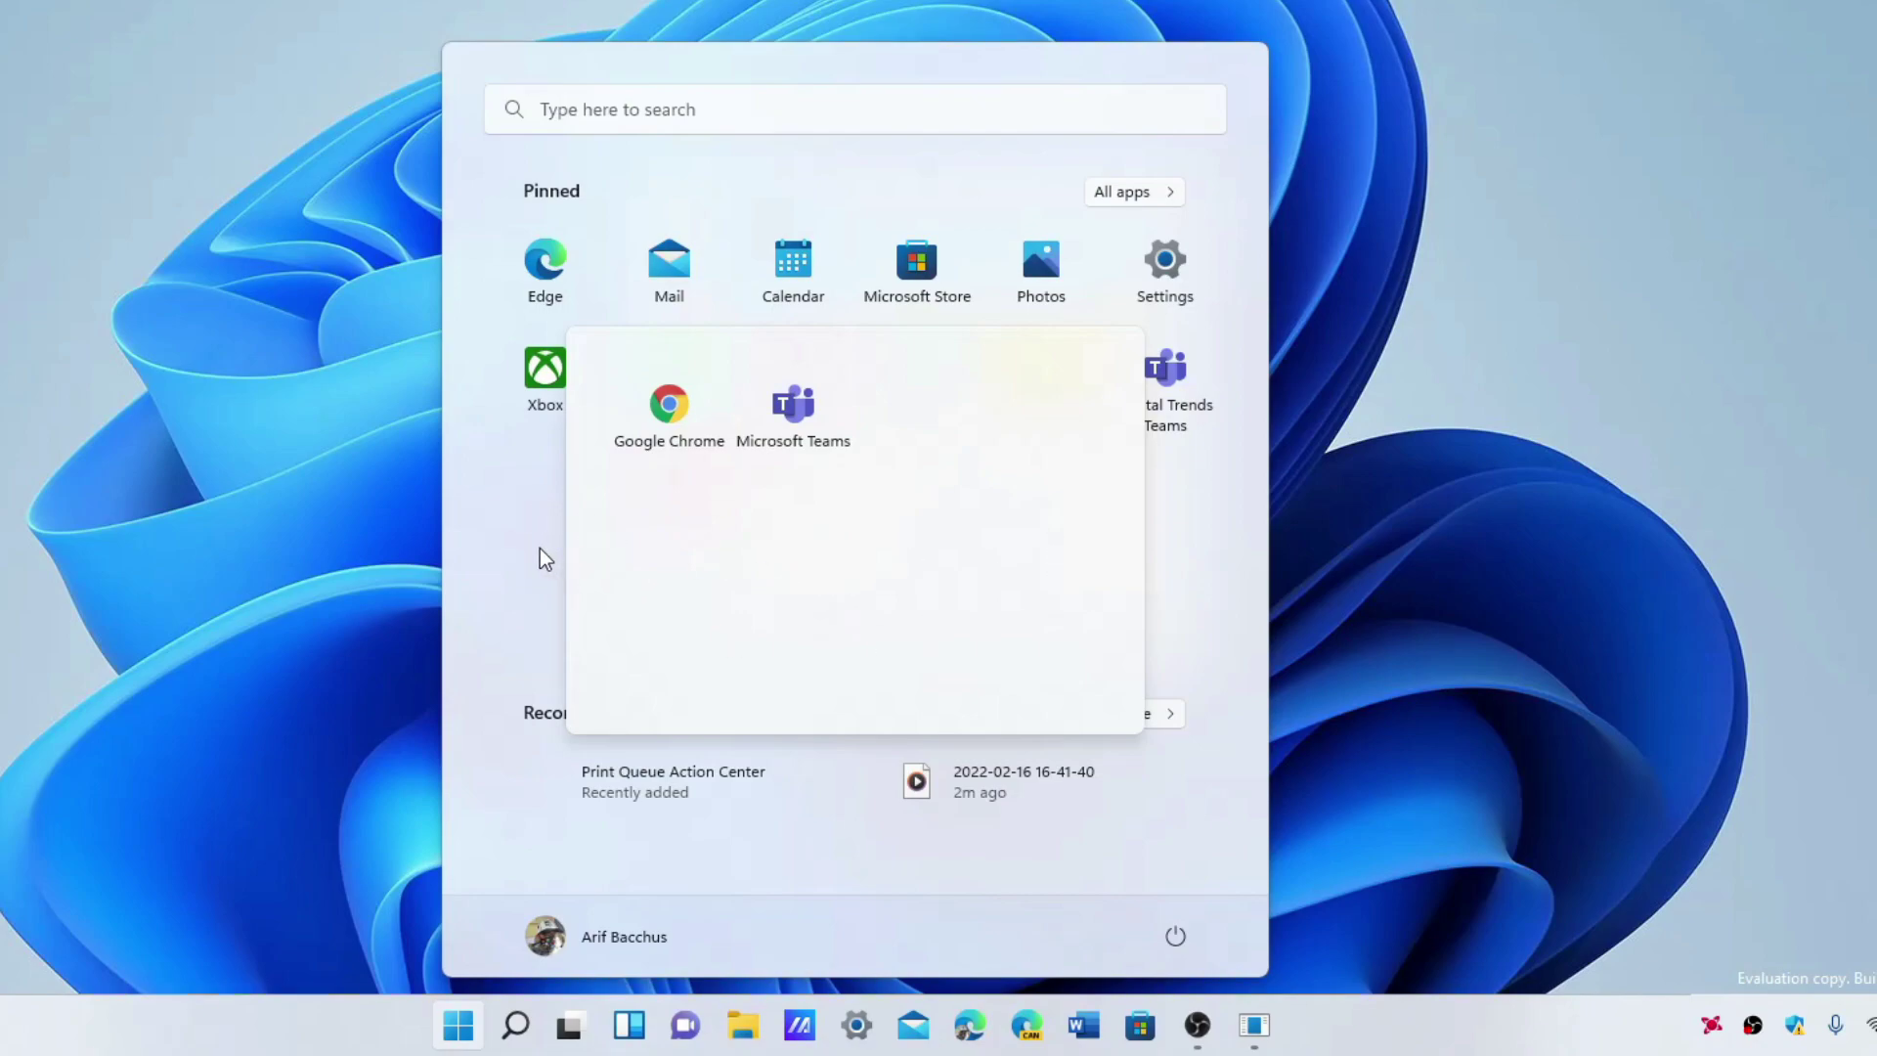
{"action": "left_click", "coordinate": [549, 558]}
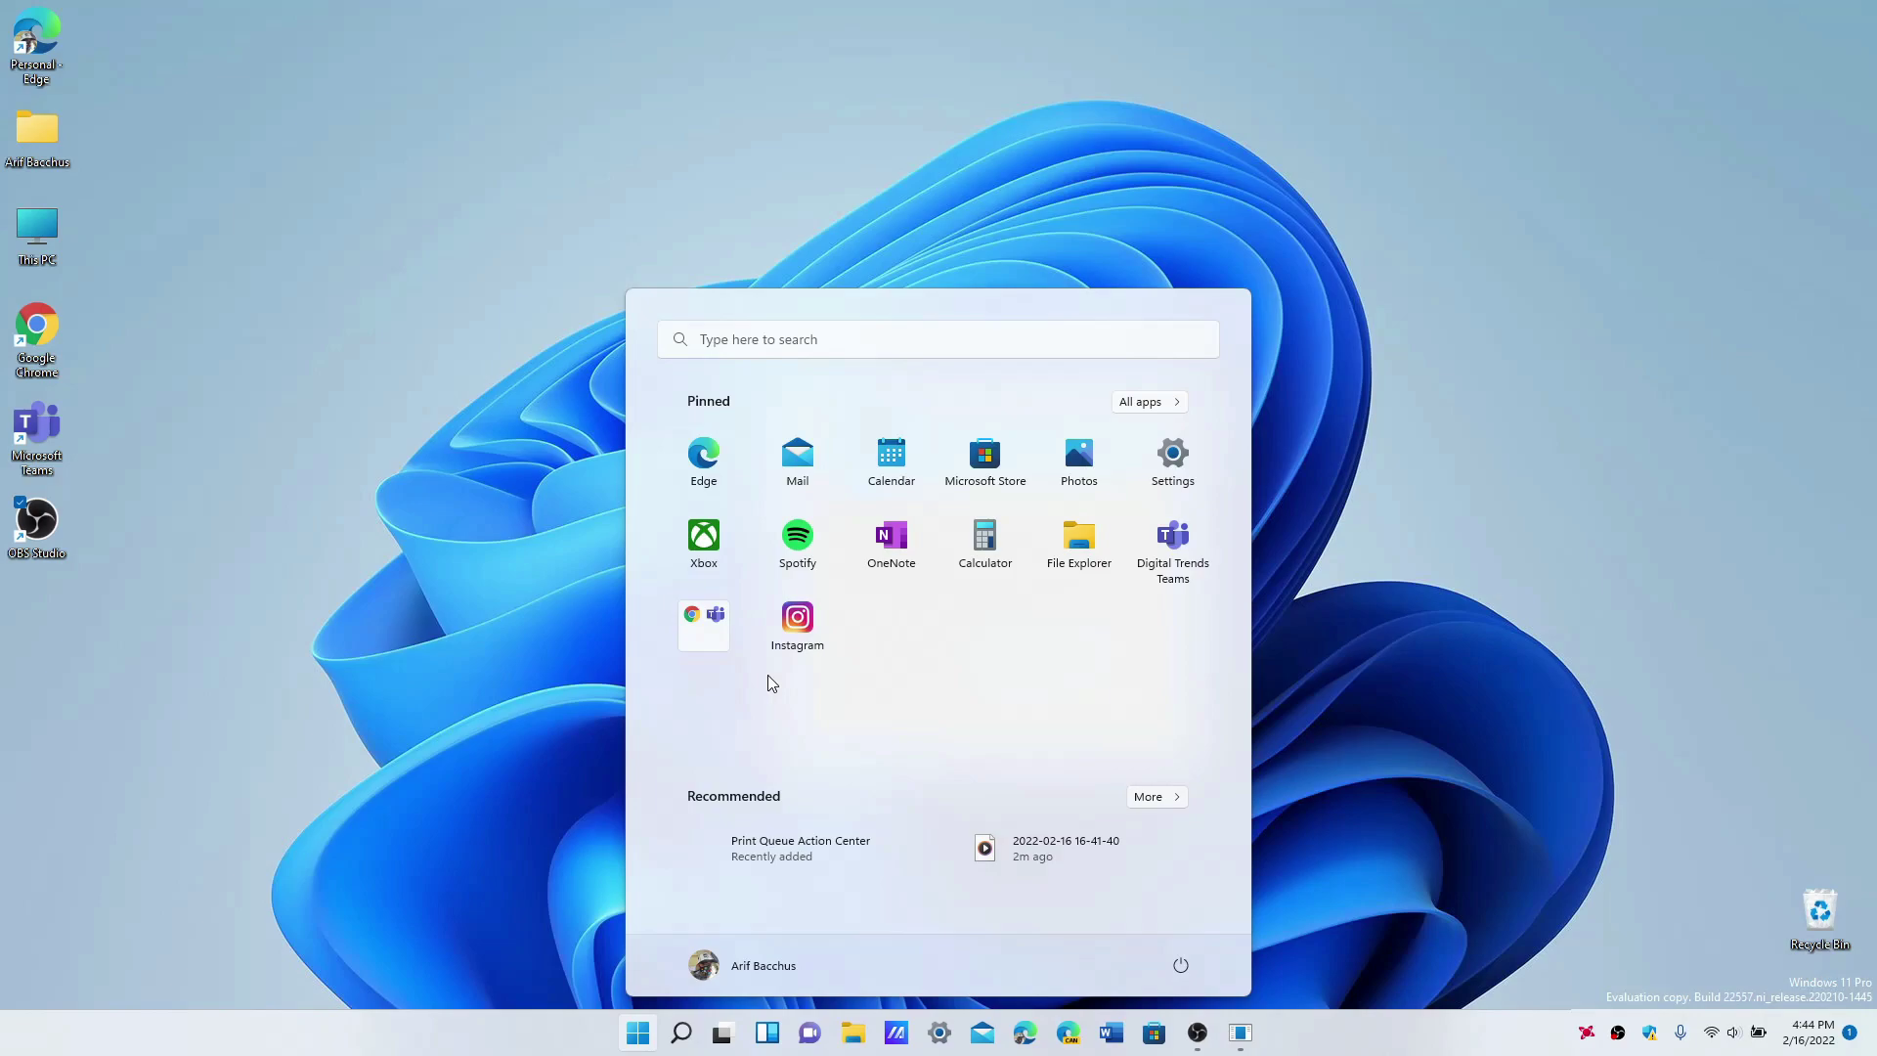
Step: Dismiss the Start menu and the About Windows dialog to clear the desktop
{"action": "left_click", "coordinate": [713, 629]}
{"action": "left_click", "coordinate": [532, 740]}
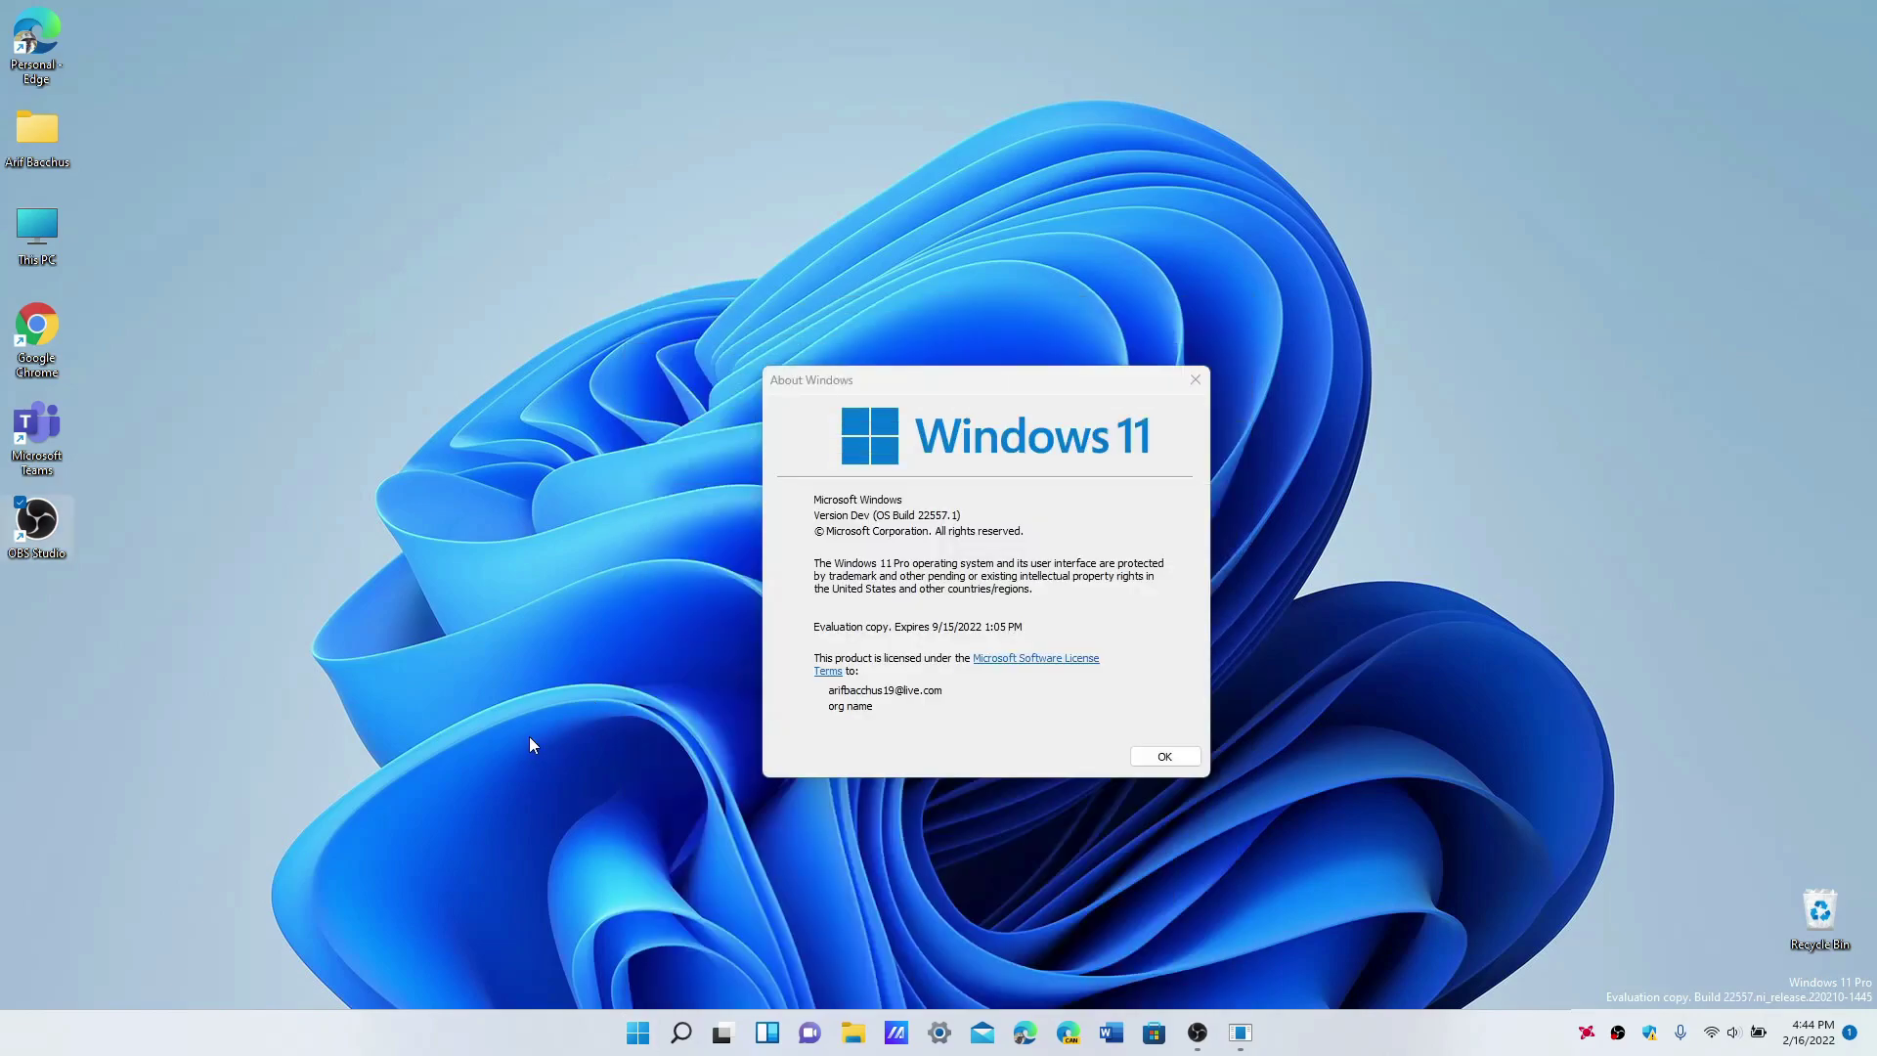
{"action": "left_click", "coordinate": [1191, 754]}
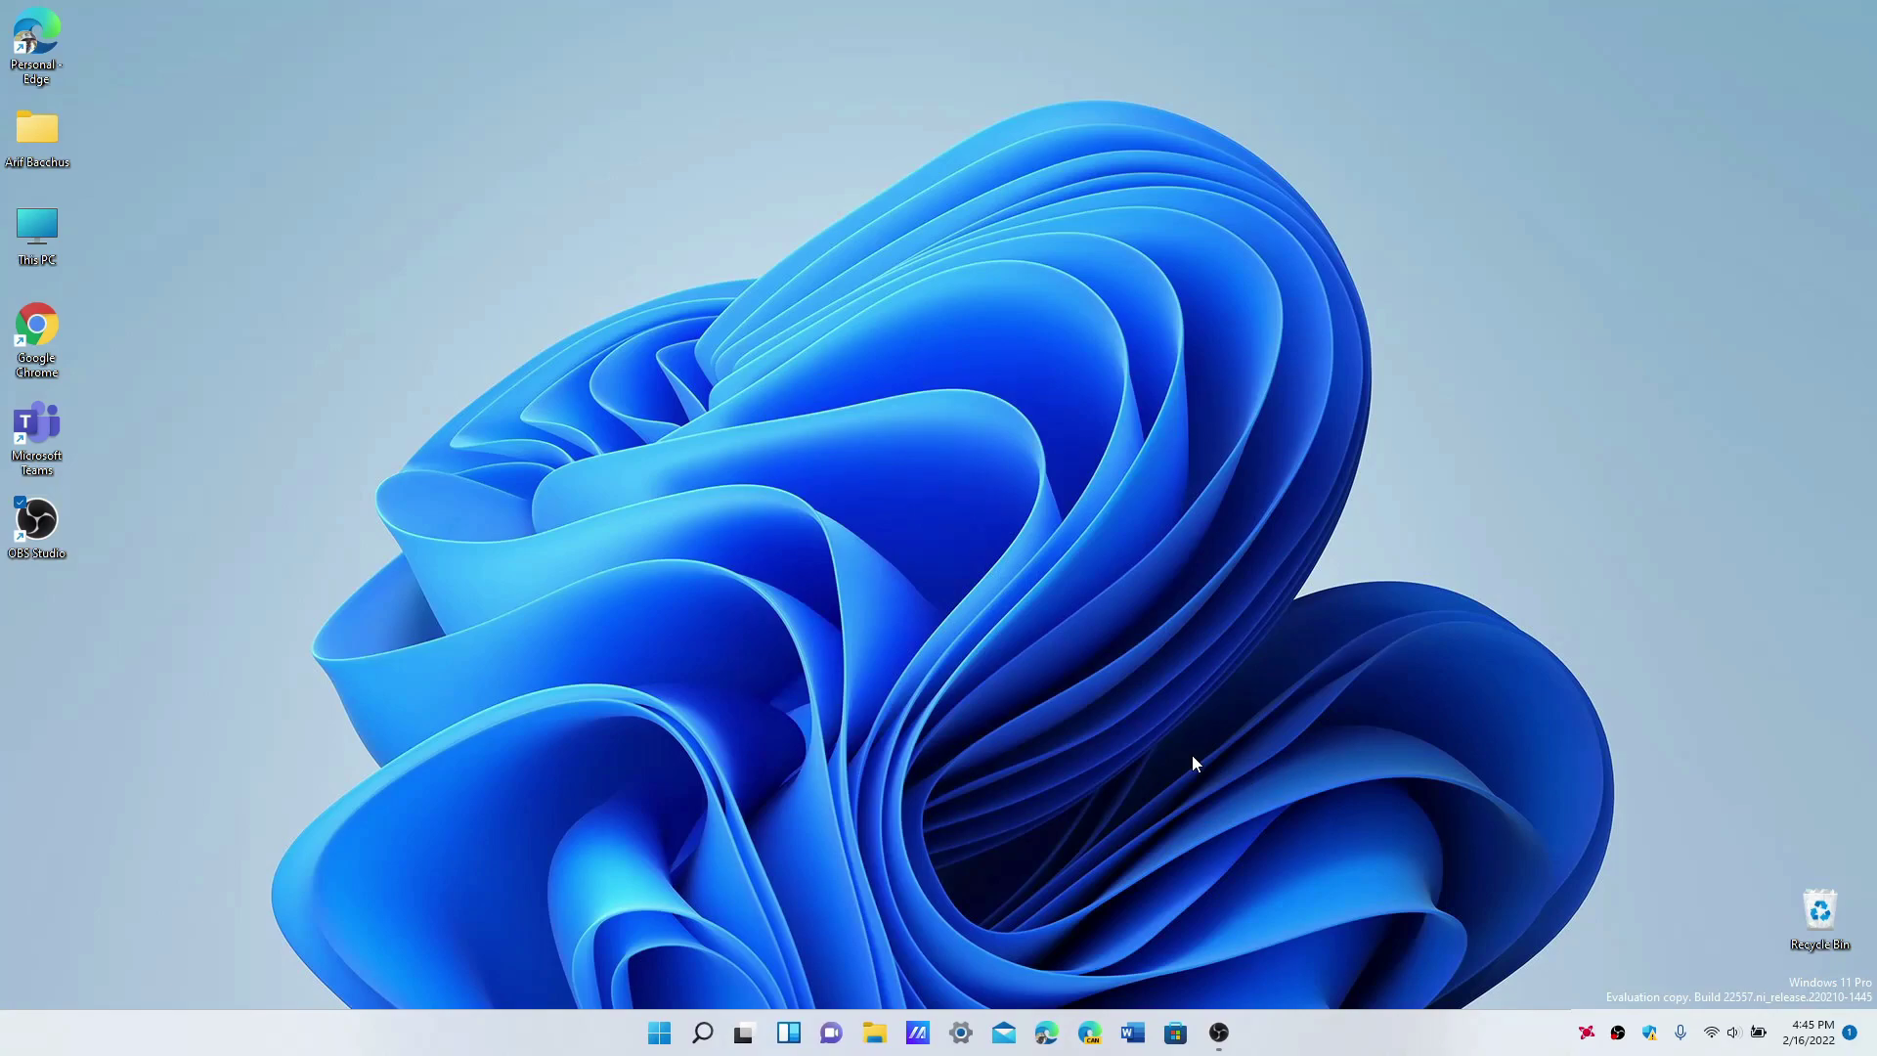
Step: Turn on Do not disturb from the notification center, then minimize Settings to the desktop
{"action": "left_click", "coordinate": [1865, 1035]}
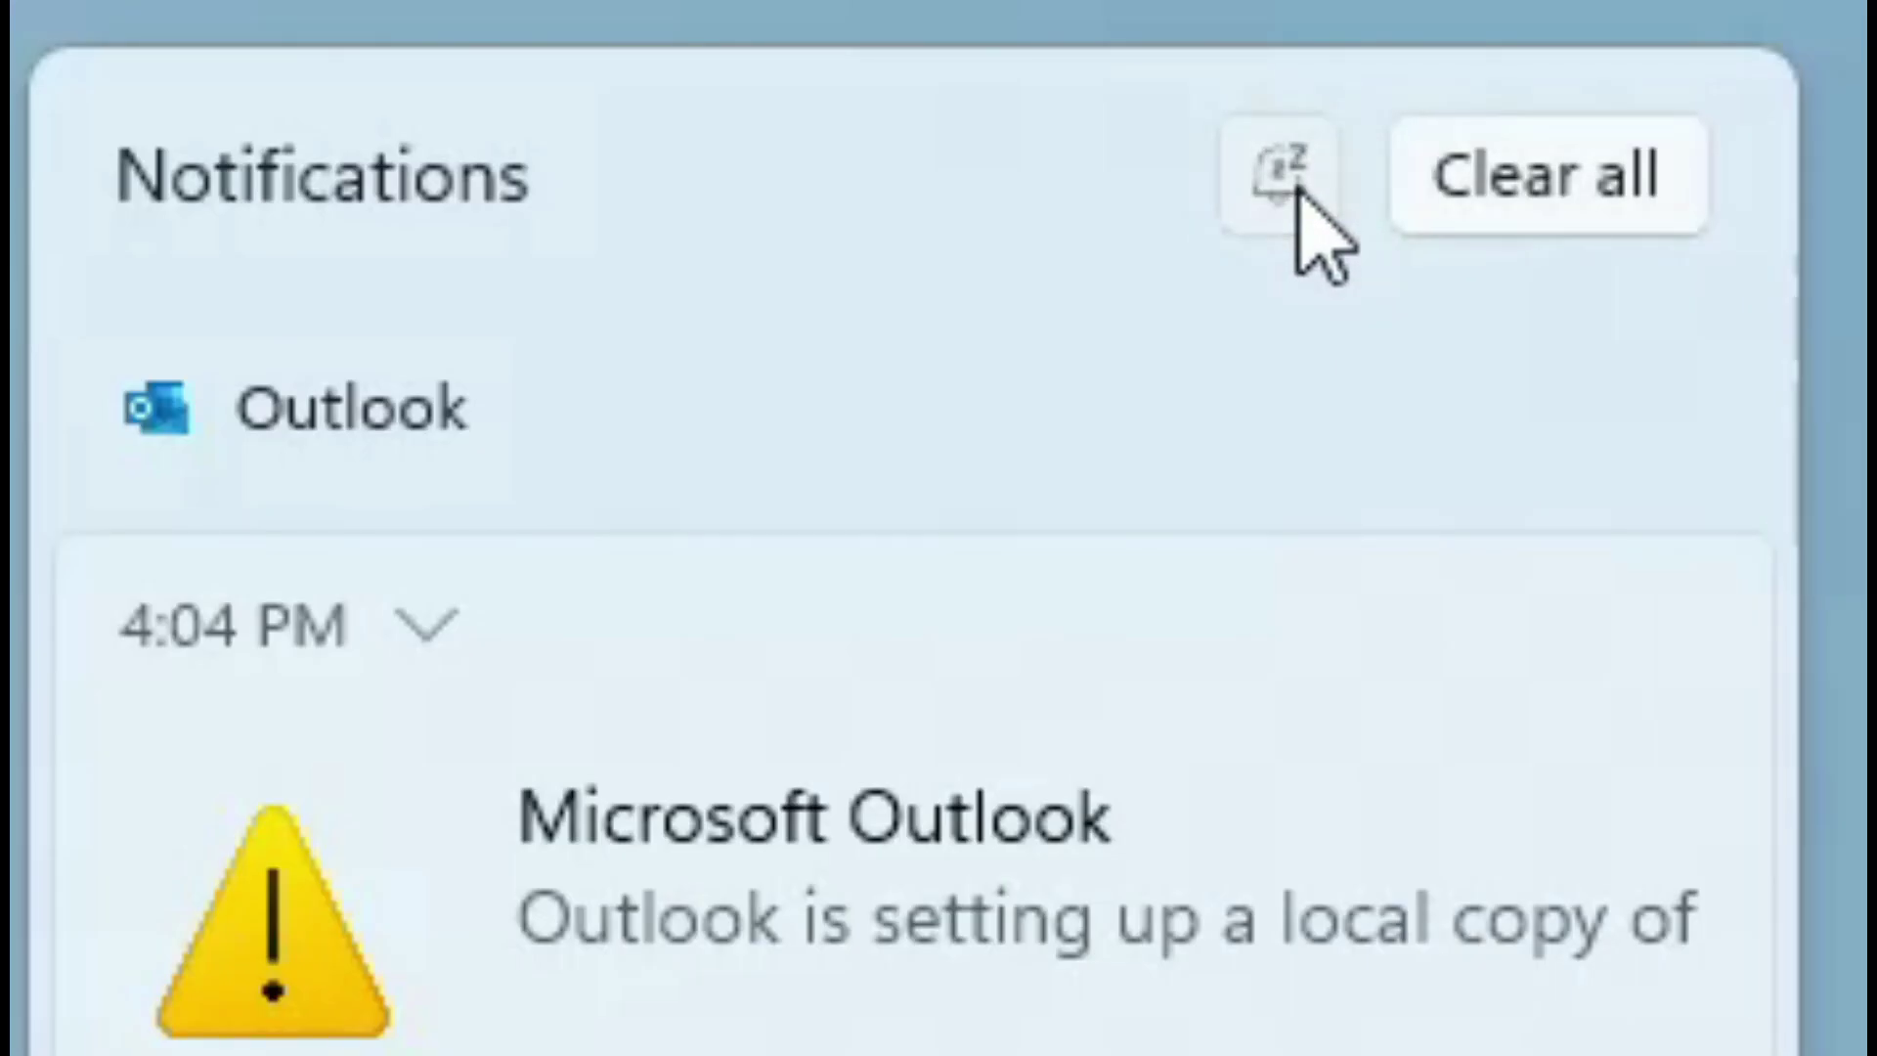
{"action": "left_click", "coordinate": [1297, 188]}
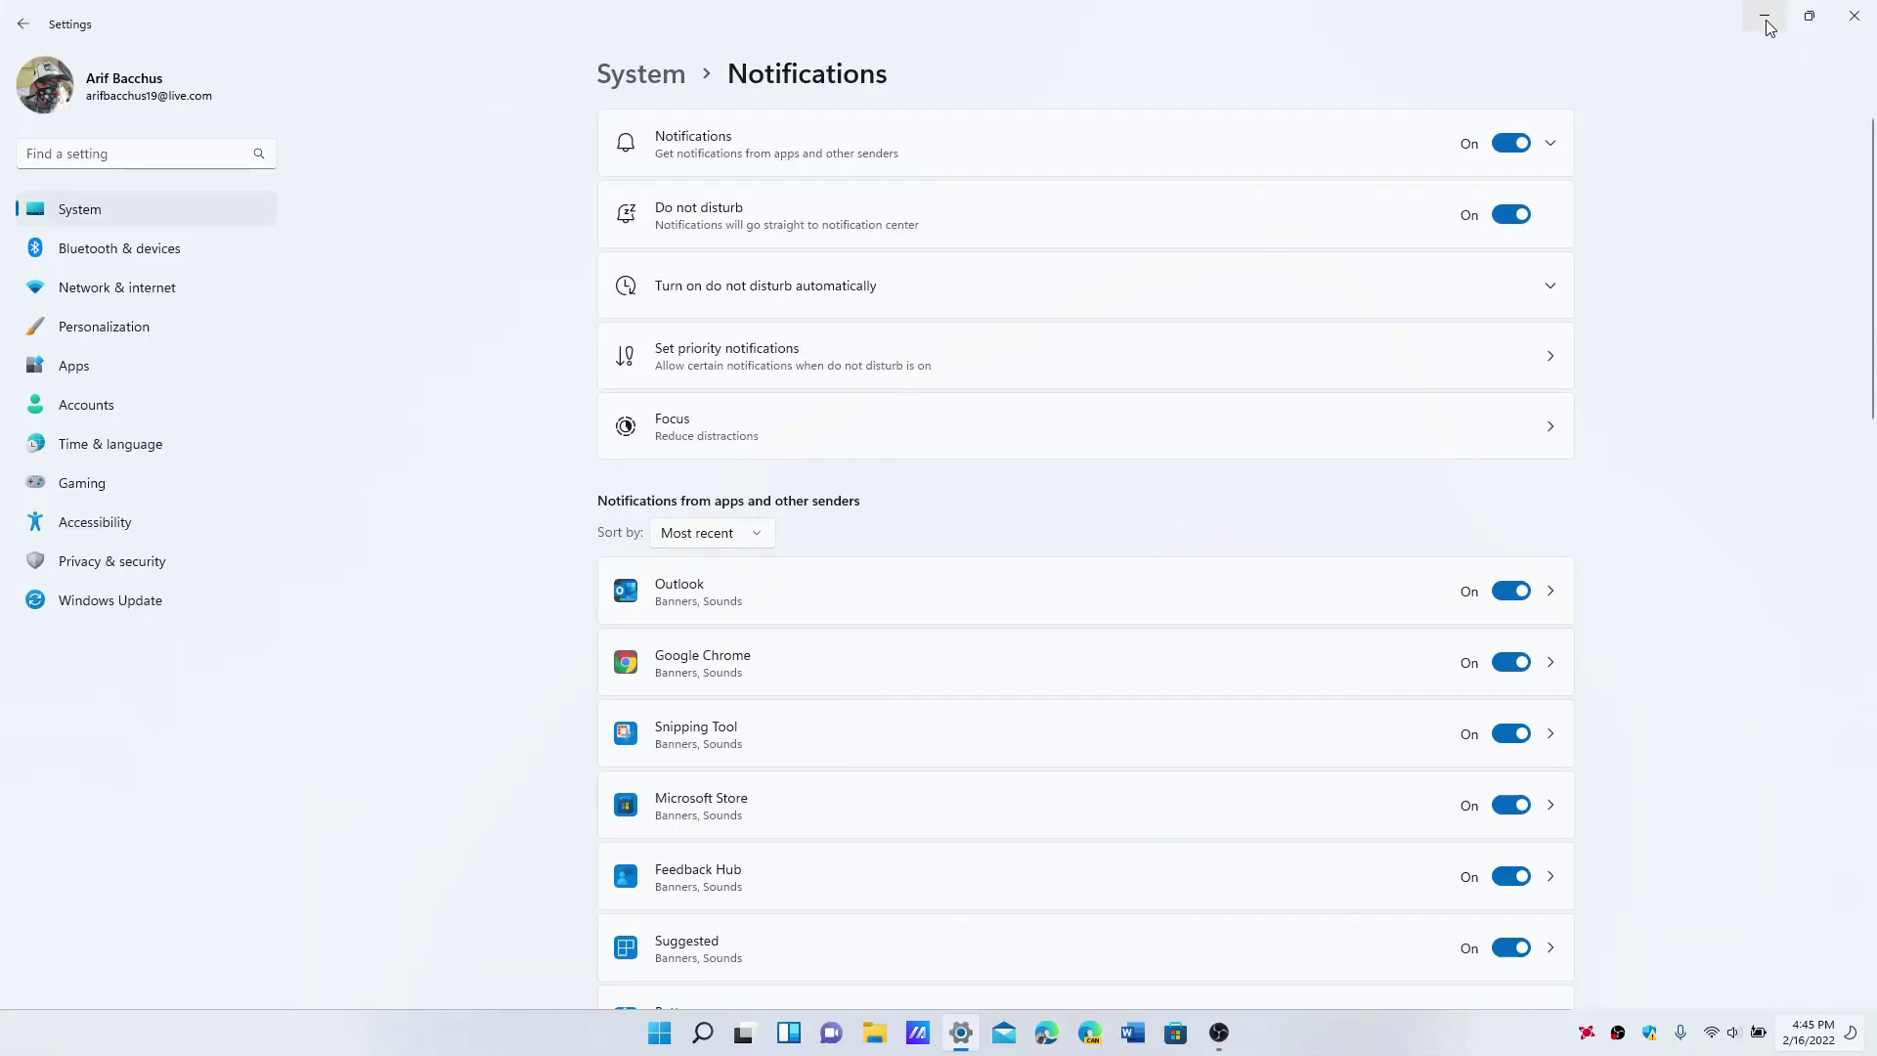
{"action": "left_click", "coordinate": [1766, 19]}
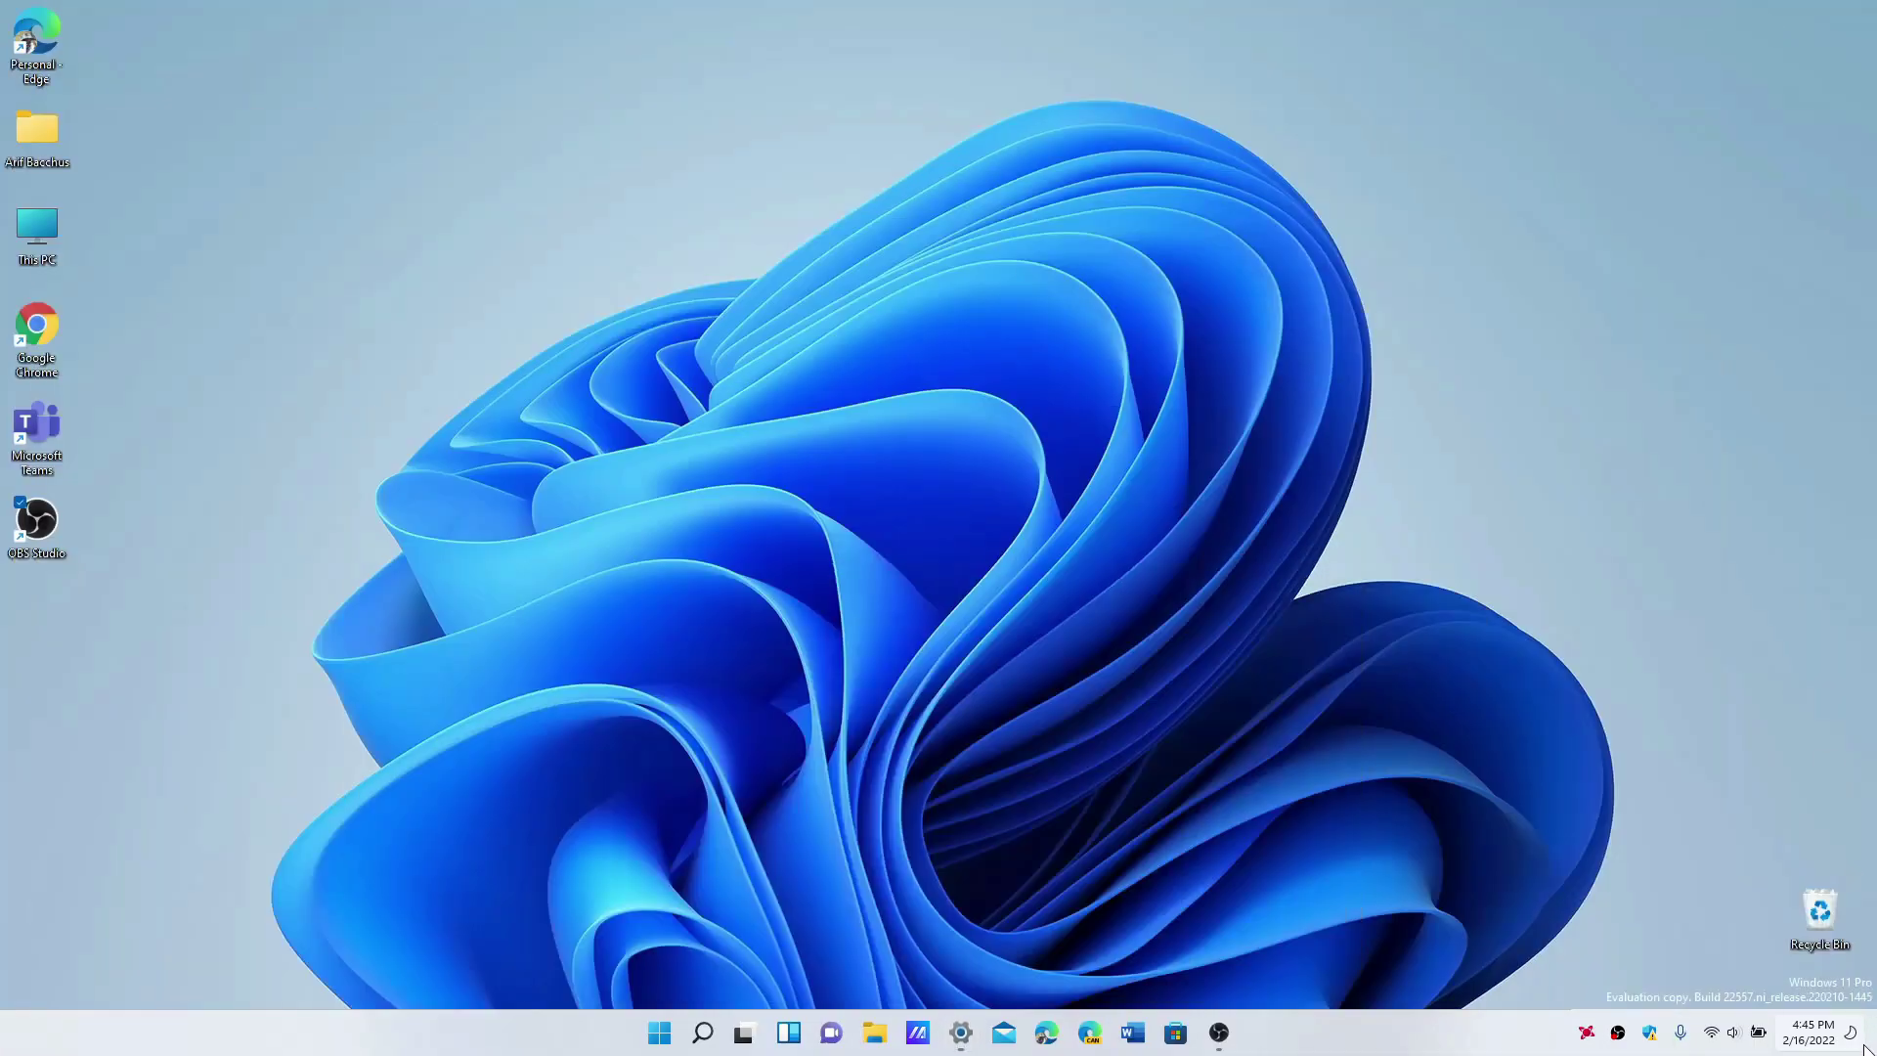
Step: Start a focus session from the notification center and move its compact timer window down-left
{"action": "left_click", "coordinate": [1857, 1039]}
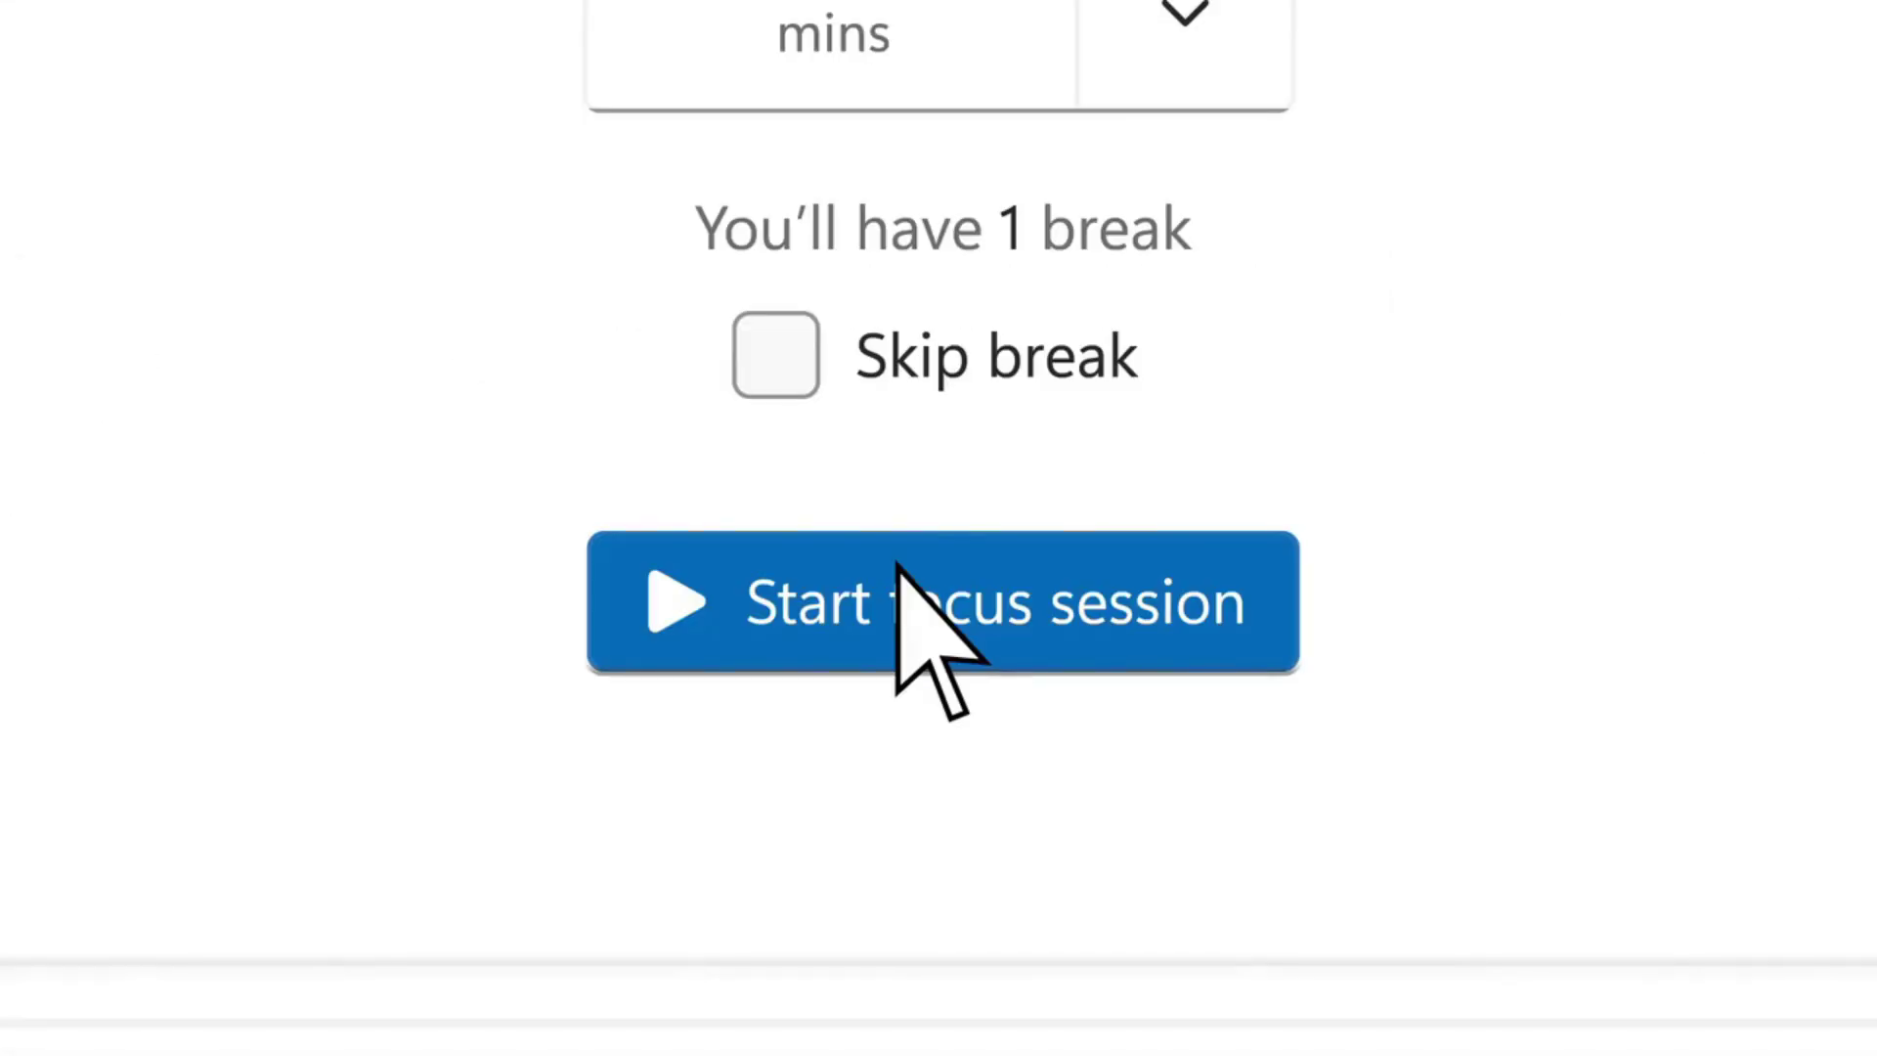
{"action": "left_click", "coordinate": [1034, 803]}
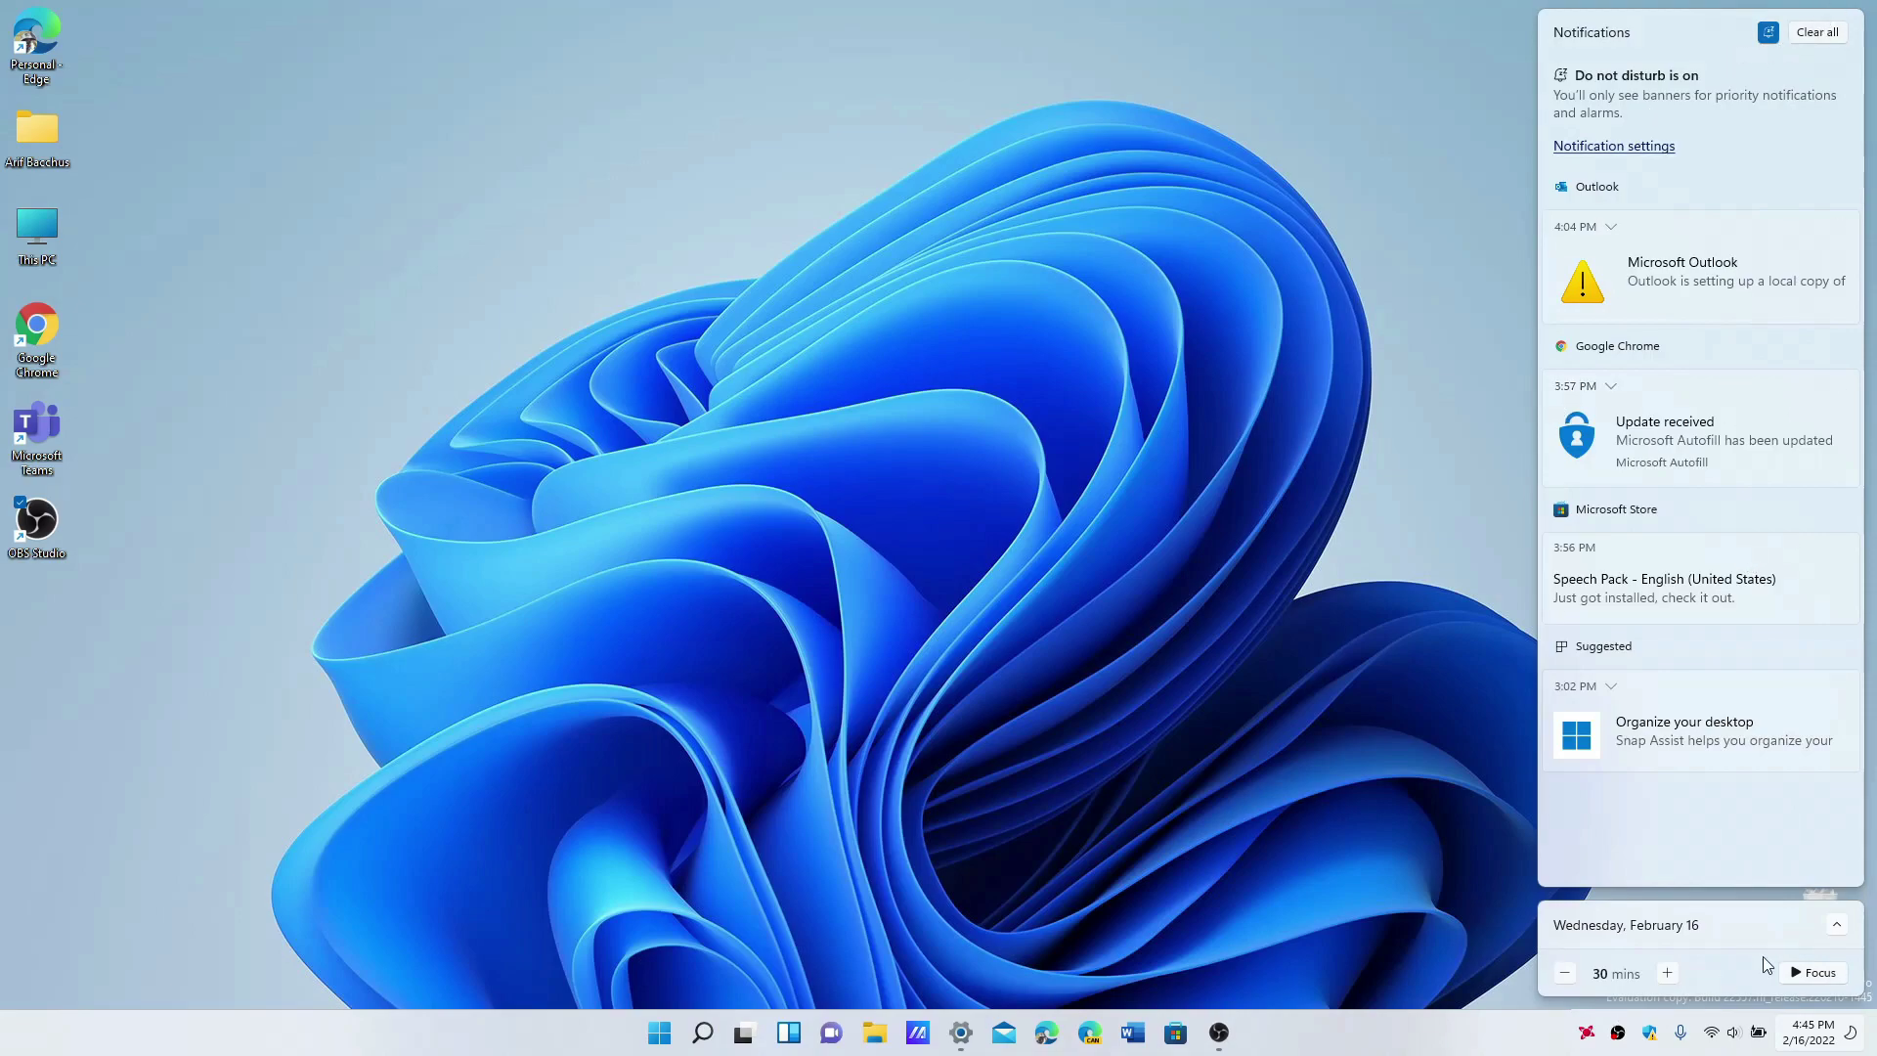
{"action": "left_click", "coordinate": [1812, 971]}
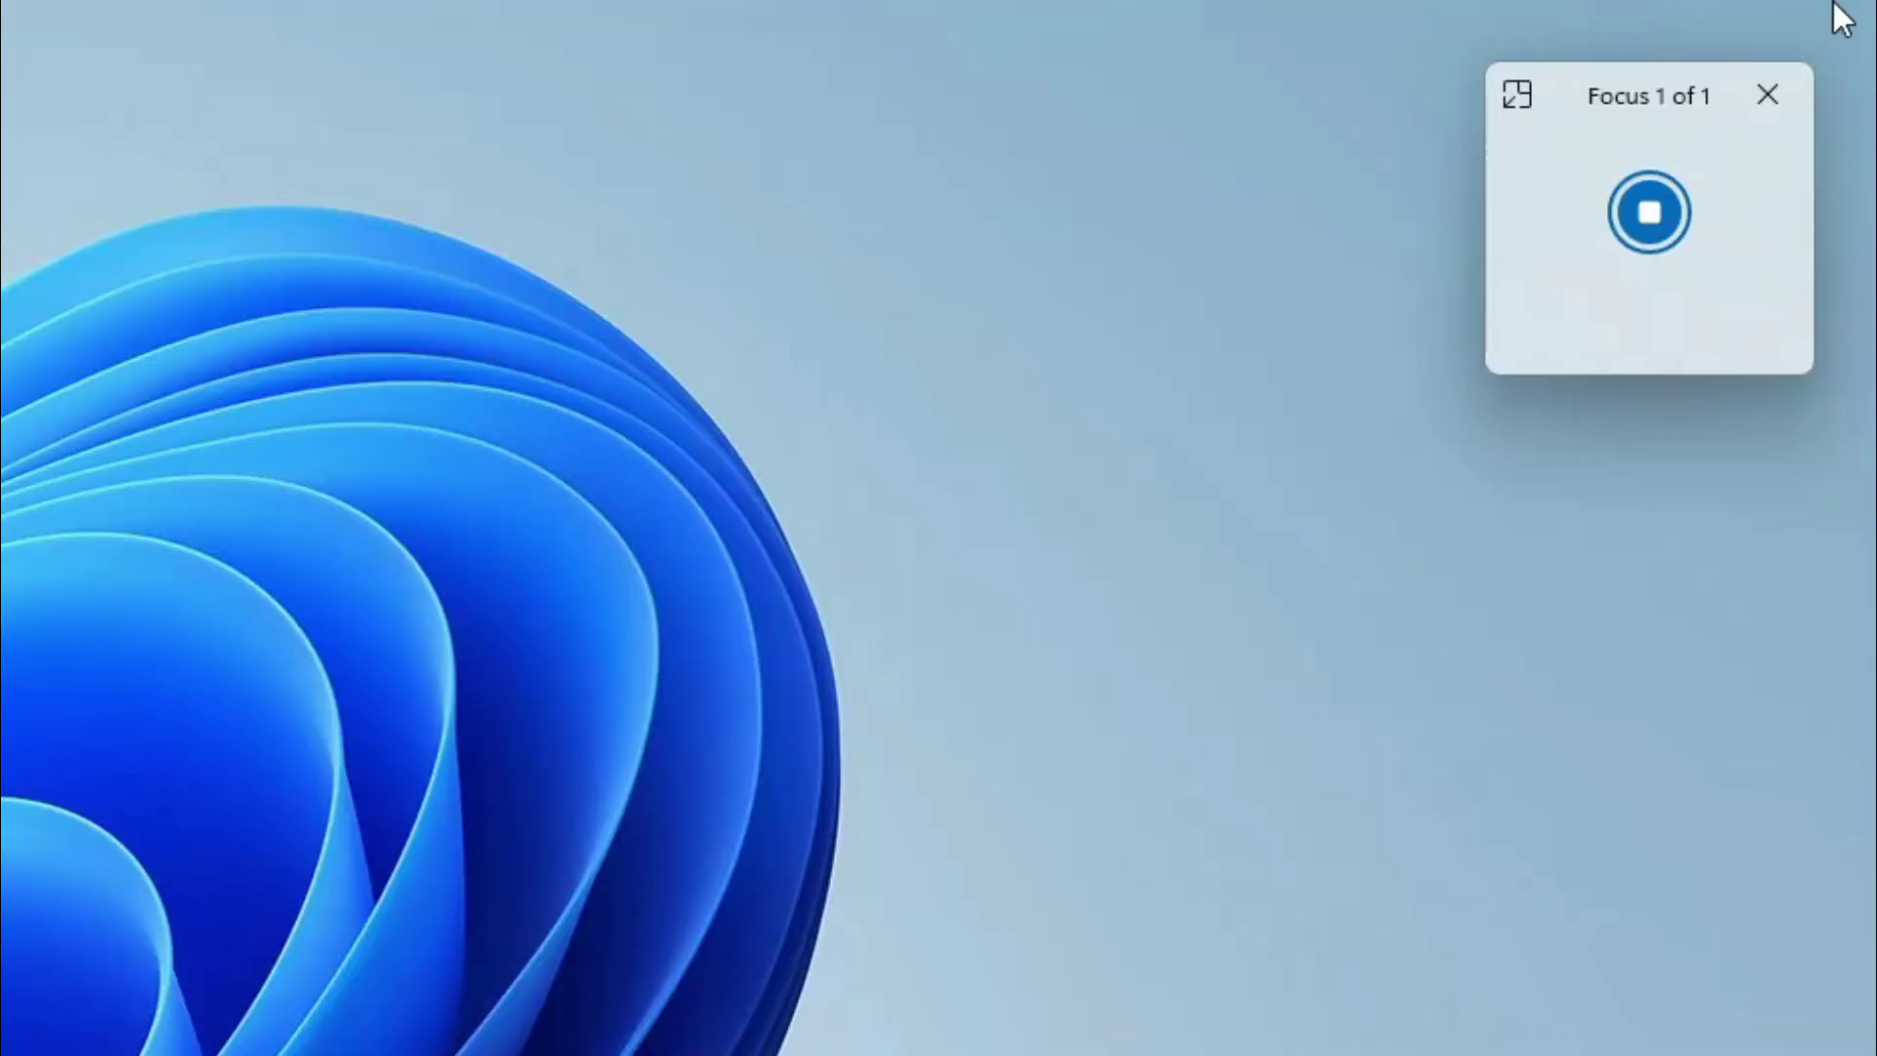
{"action": "left_click_drag", "start_coordinate": [1623, 131], "coordinate": [1442, 386]}
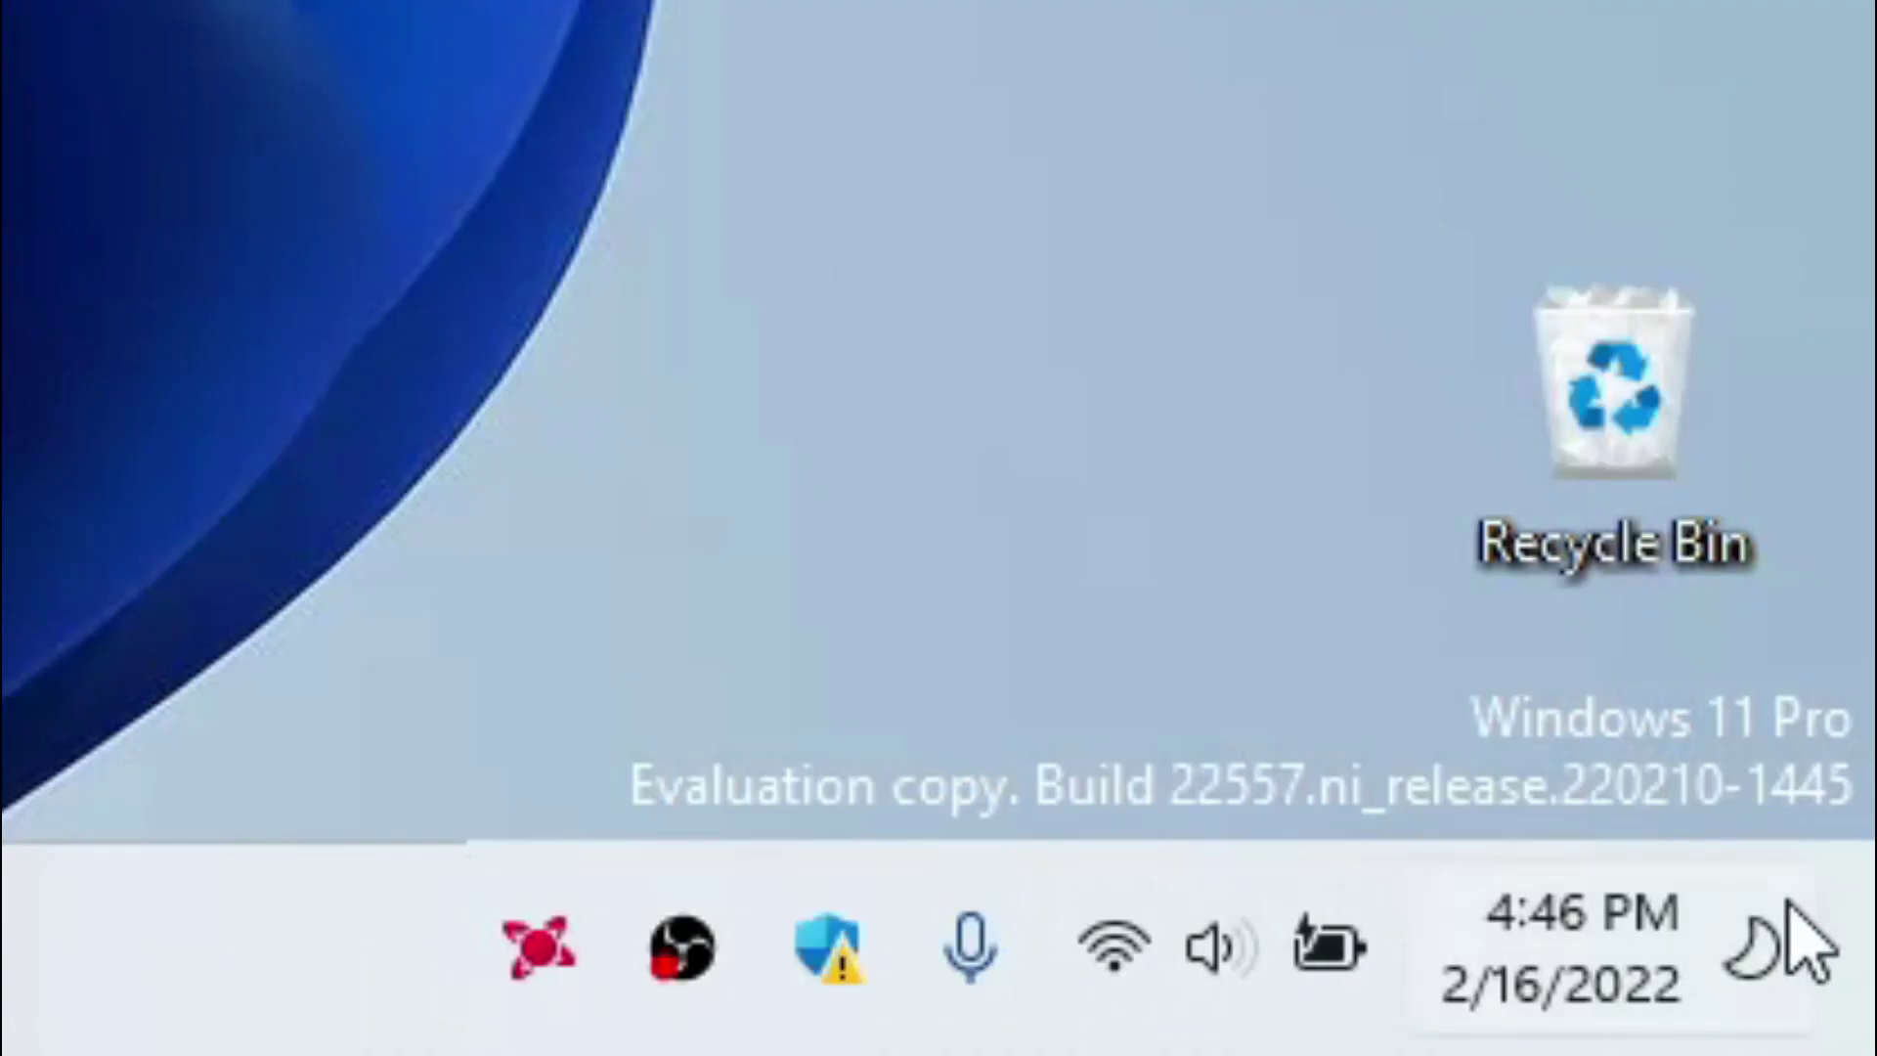
Step: End that session, adjust the duration up to 60 then down to 15 mins, and start a 15-minute focus session
{"action": "left_click", "coordinate": [1738, 954]}
{"action": "left_click", "coordinate": [1445, 694]}
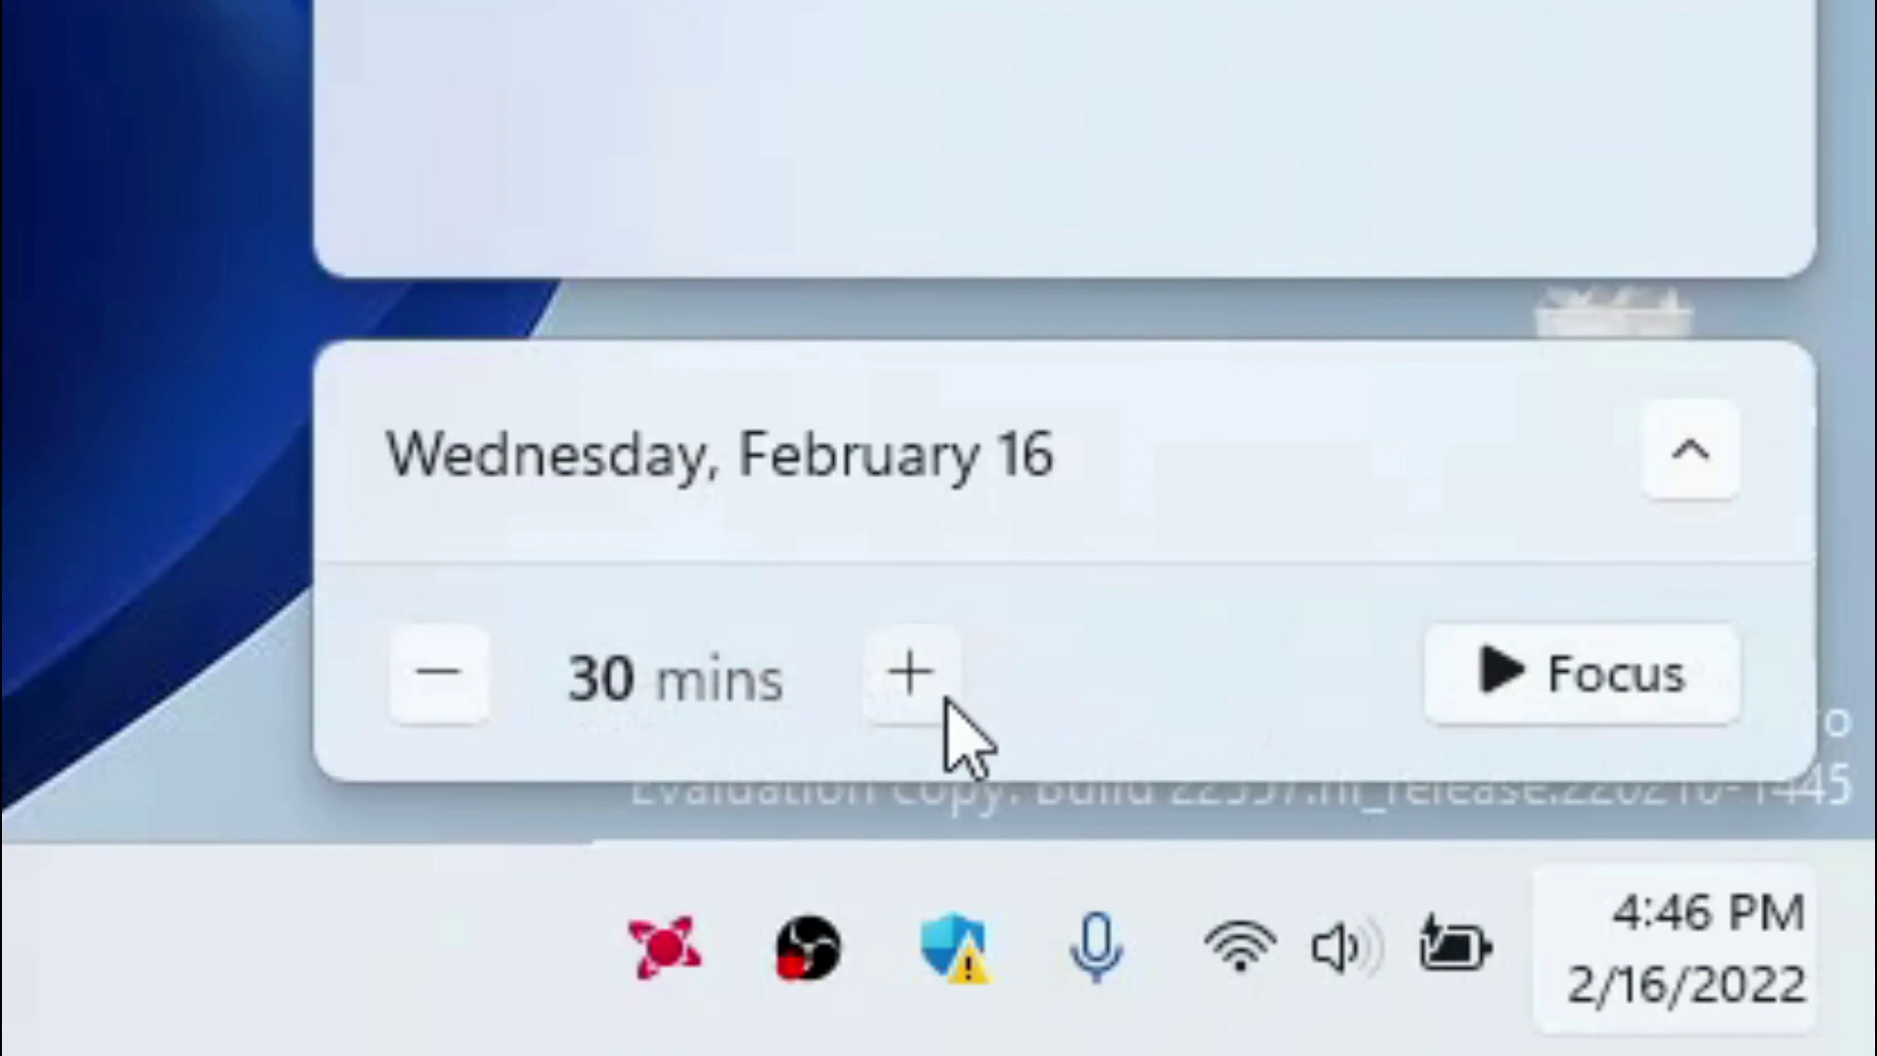
{"action": "left_click", "coordinate": [911, 688]}
{"action": "left_click", "coordinate": [907, 683]}
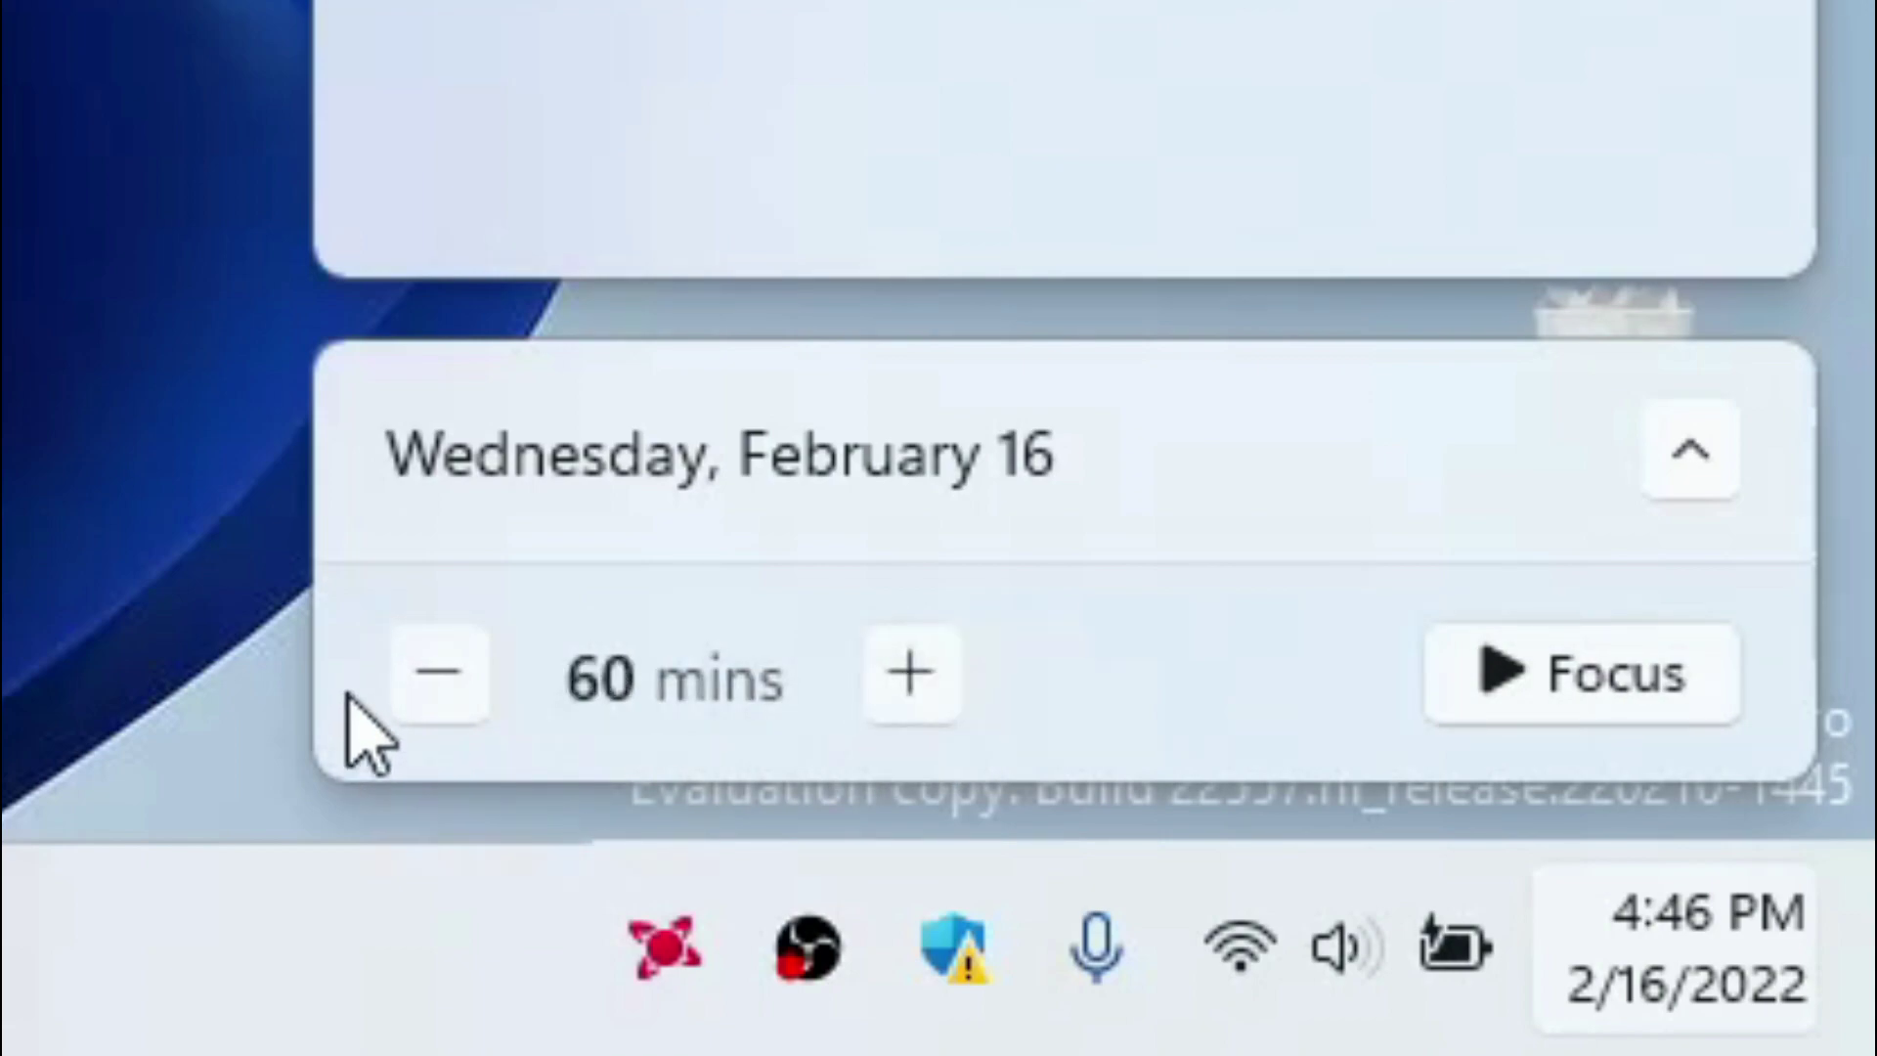
{"action": "left_click", "coordinate": [405, 679]}
{"action": "left_click", "coordinate": [405, 678]}
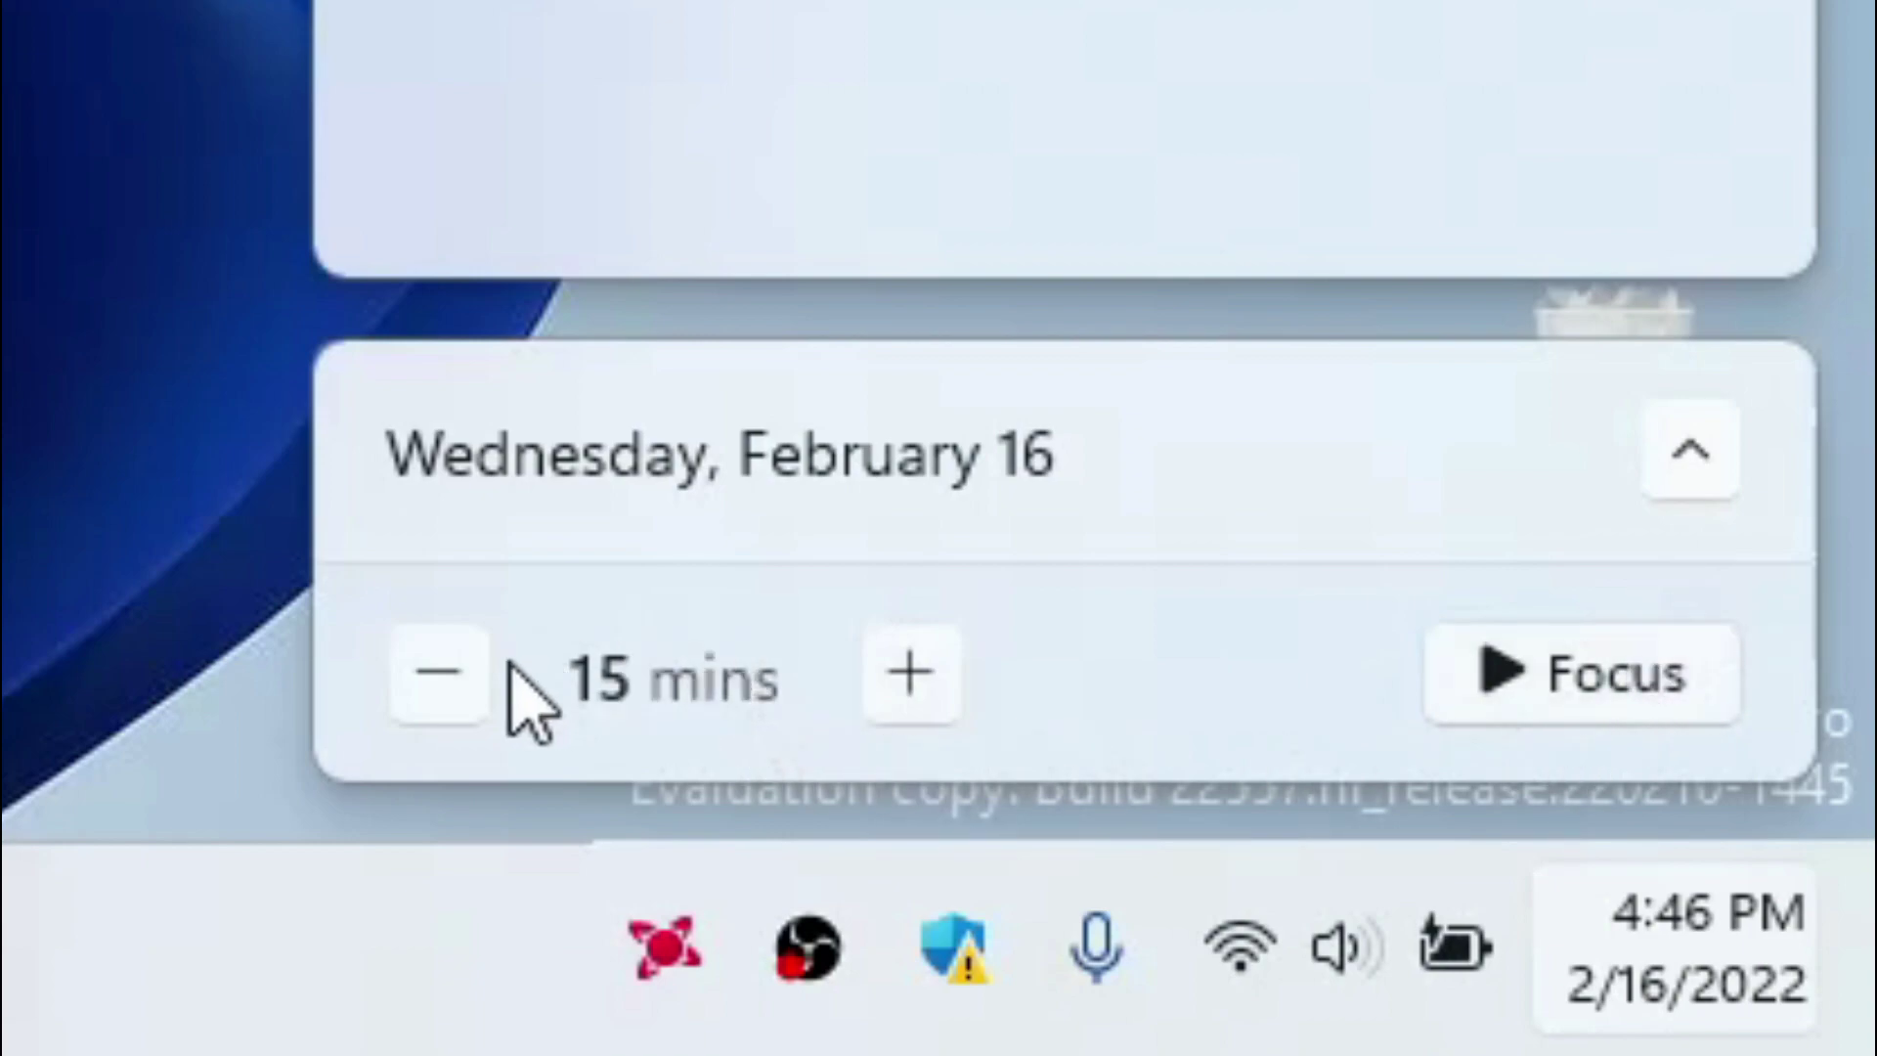
{"action": "left_click", "coordinate": [1574, 687]}
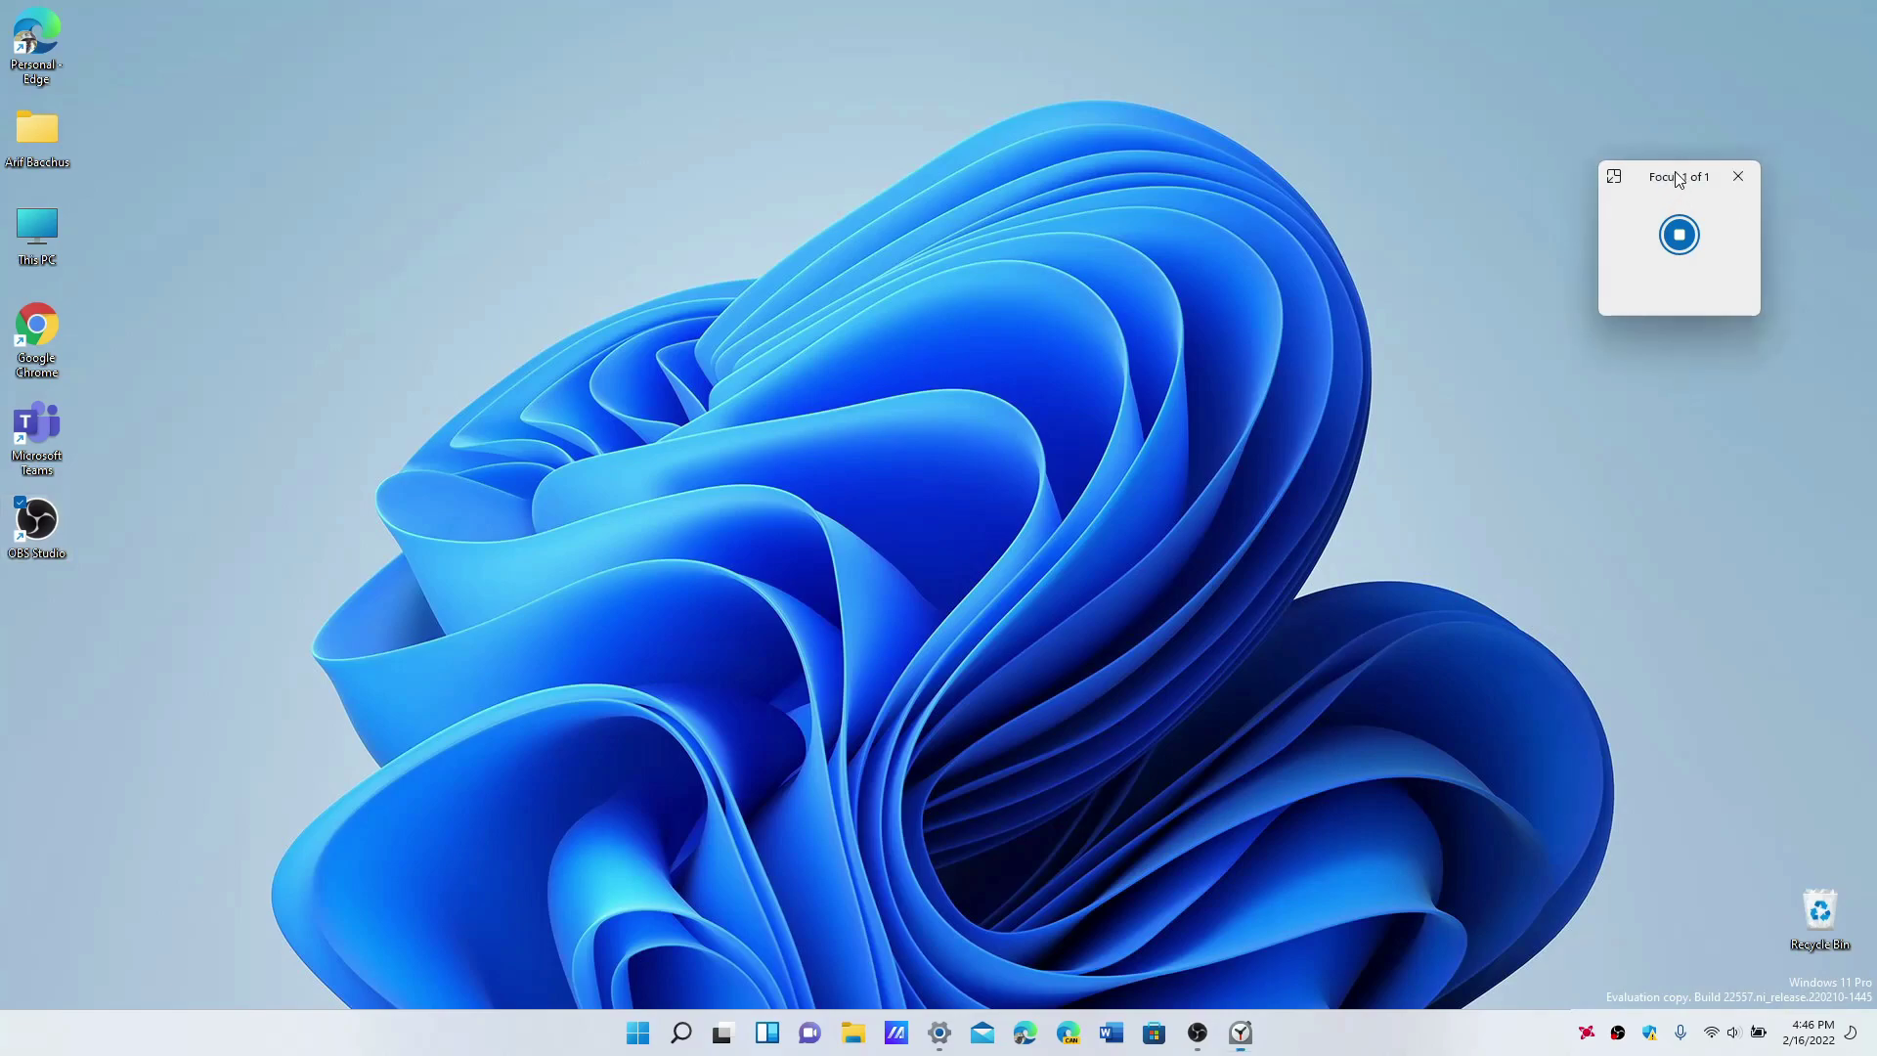
Step: Expand the Focus timer into the full Clock app and reposition its window
{"action": "left_click_drag", "start_coordinate": [1682, 186], "coordinate": [1497, 210]}
{"action": "left_click", "coordinate": [1435, 214]}
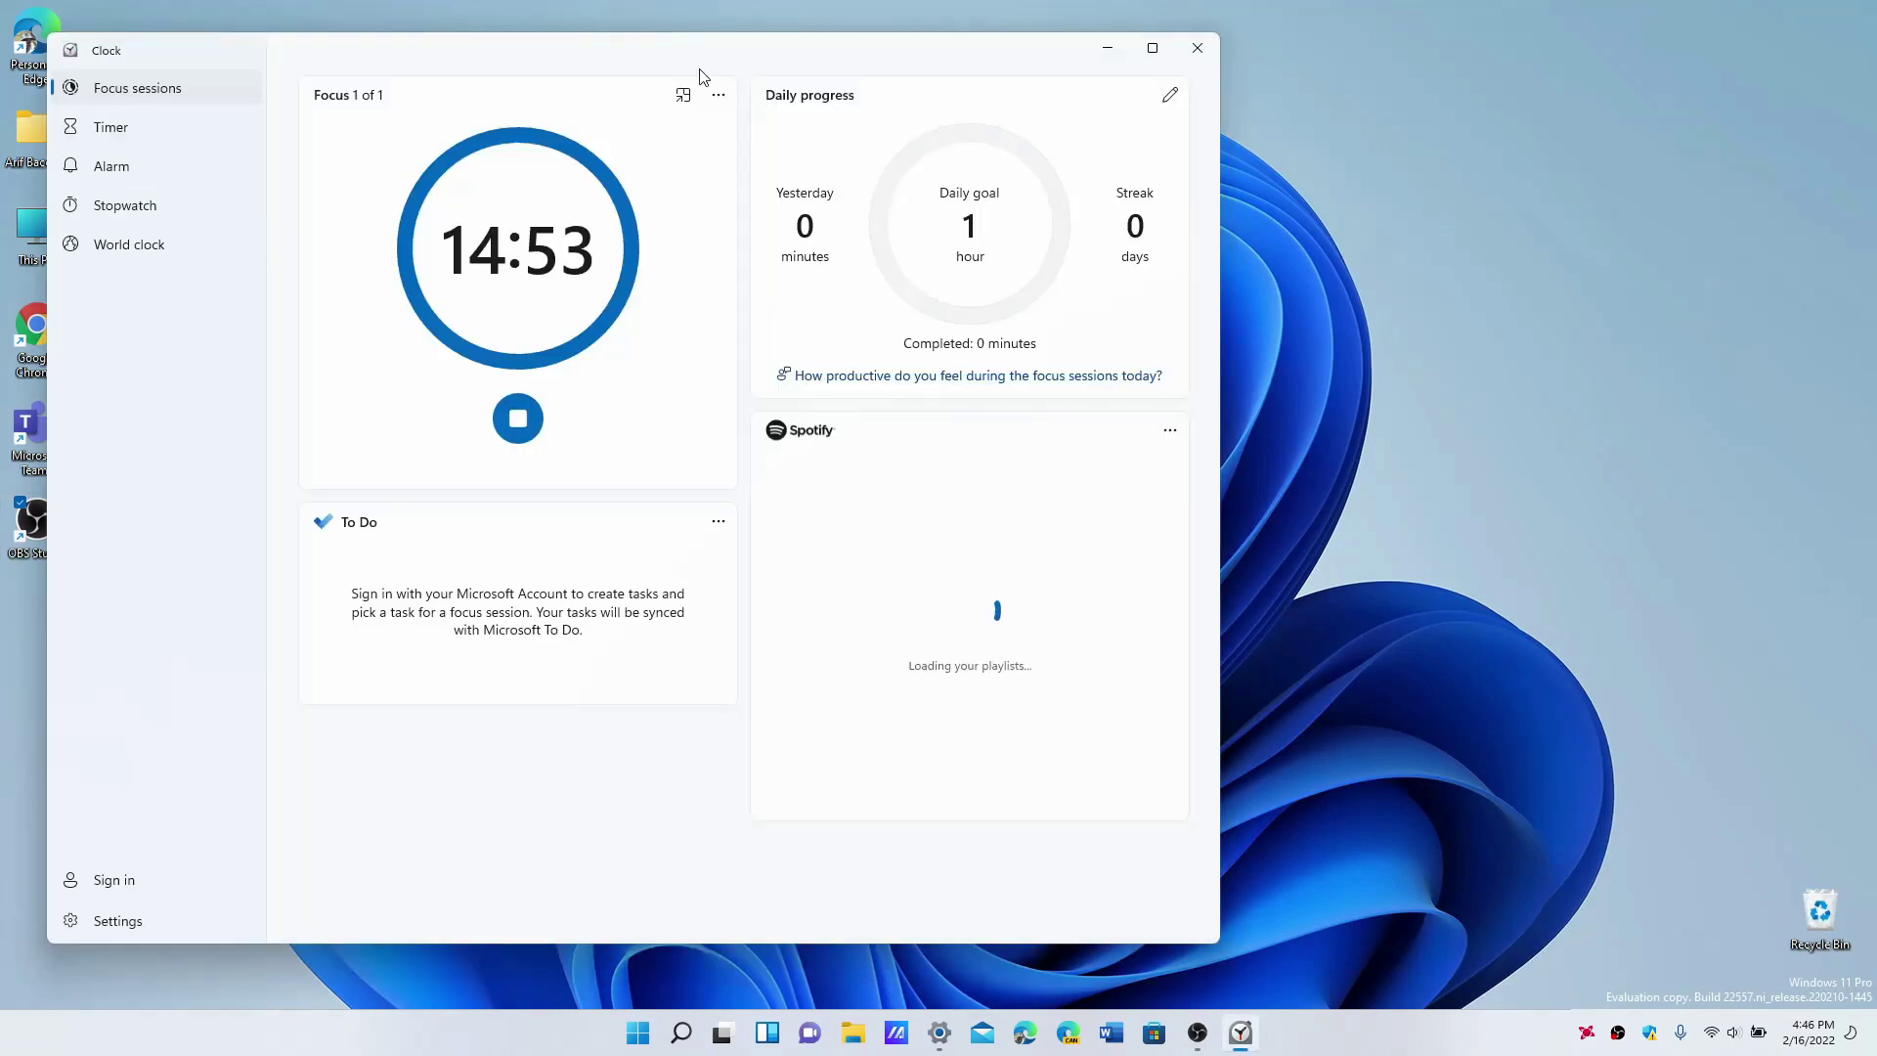
{"action": "left_click_drag", "start_coordinate": [930, 60], "coordinate": [1131, 68]}
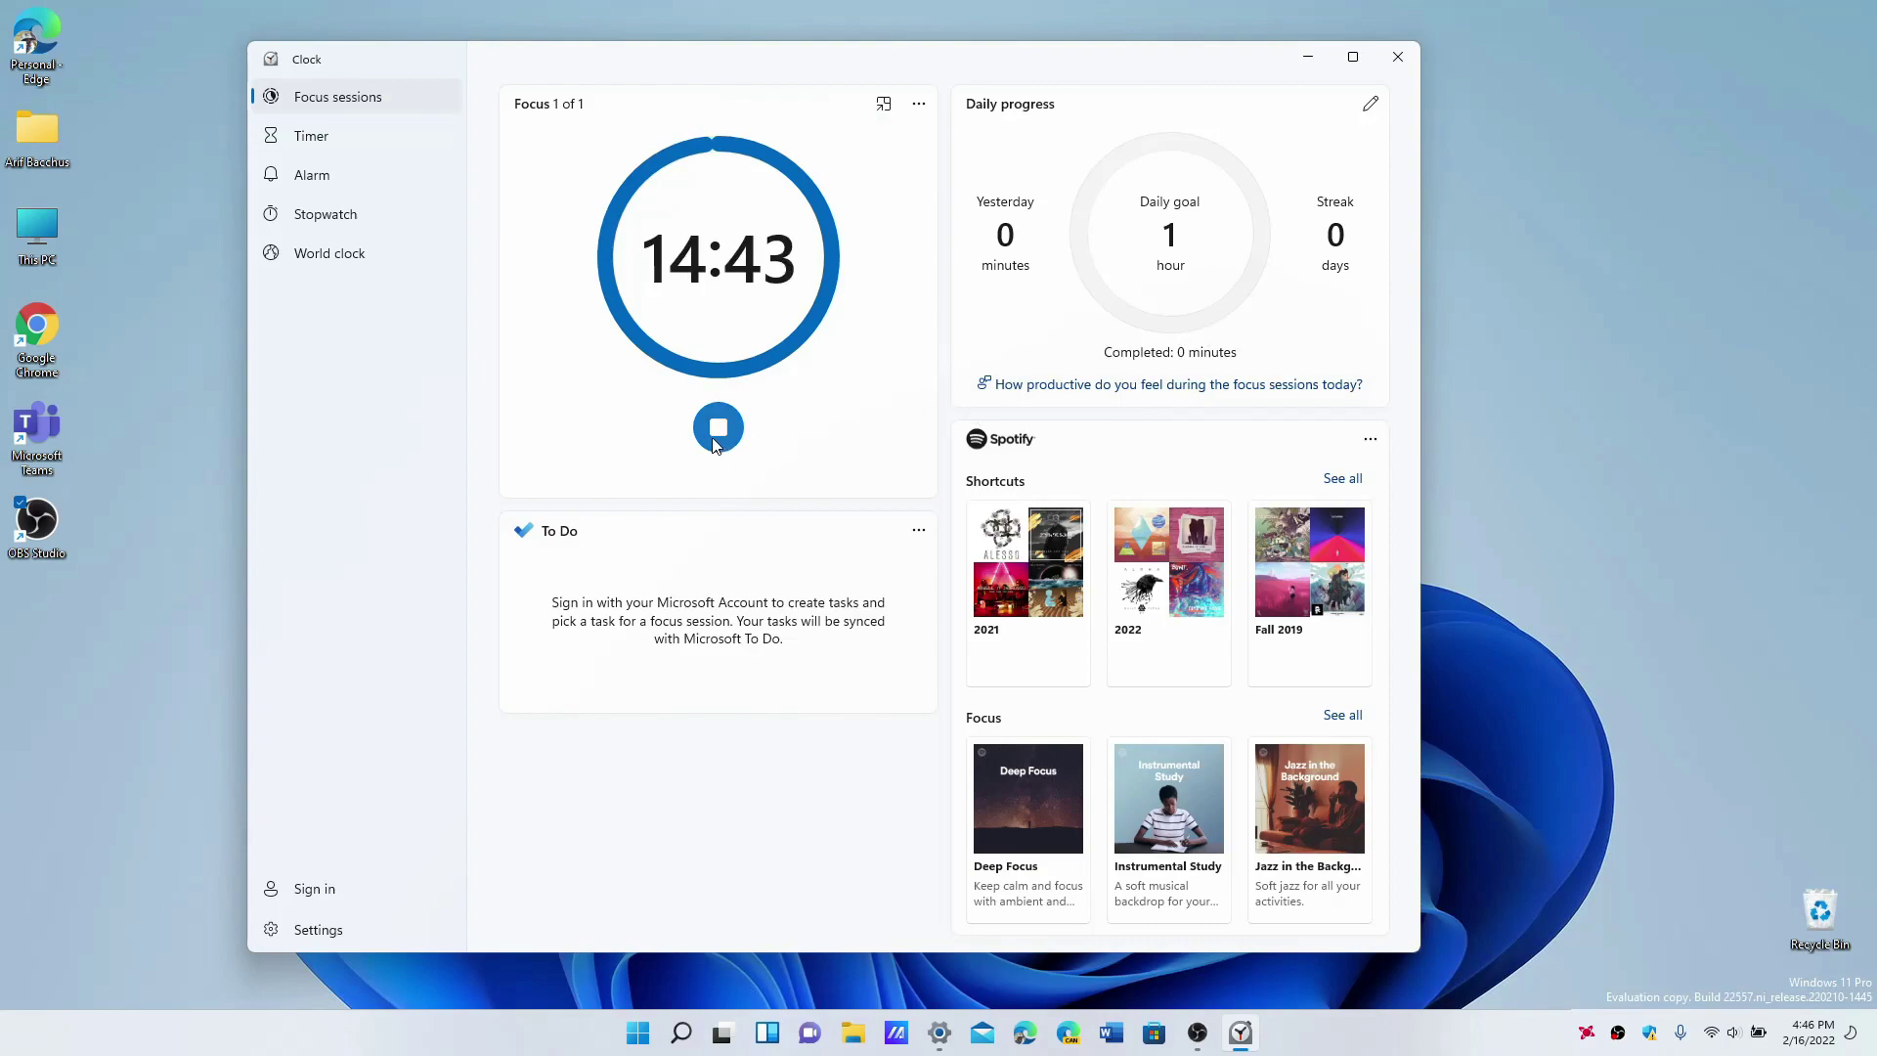
Step: End the running focus session from the notification center and close Clock
{"action": "left_click", "coordinate": [1852, 1041]}
{"action": "left_click", "coordinate": [1826, 975]}
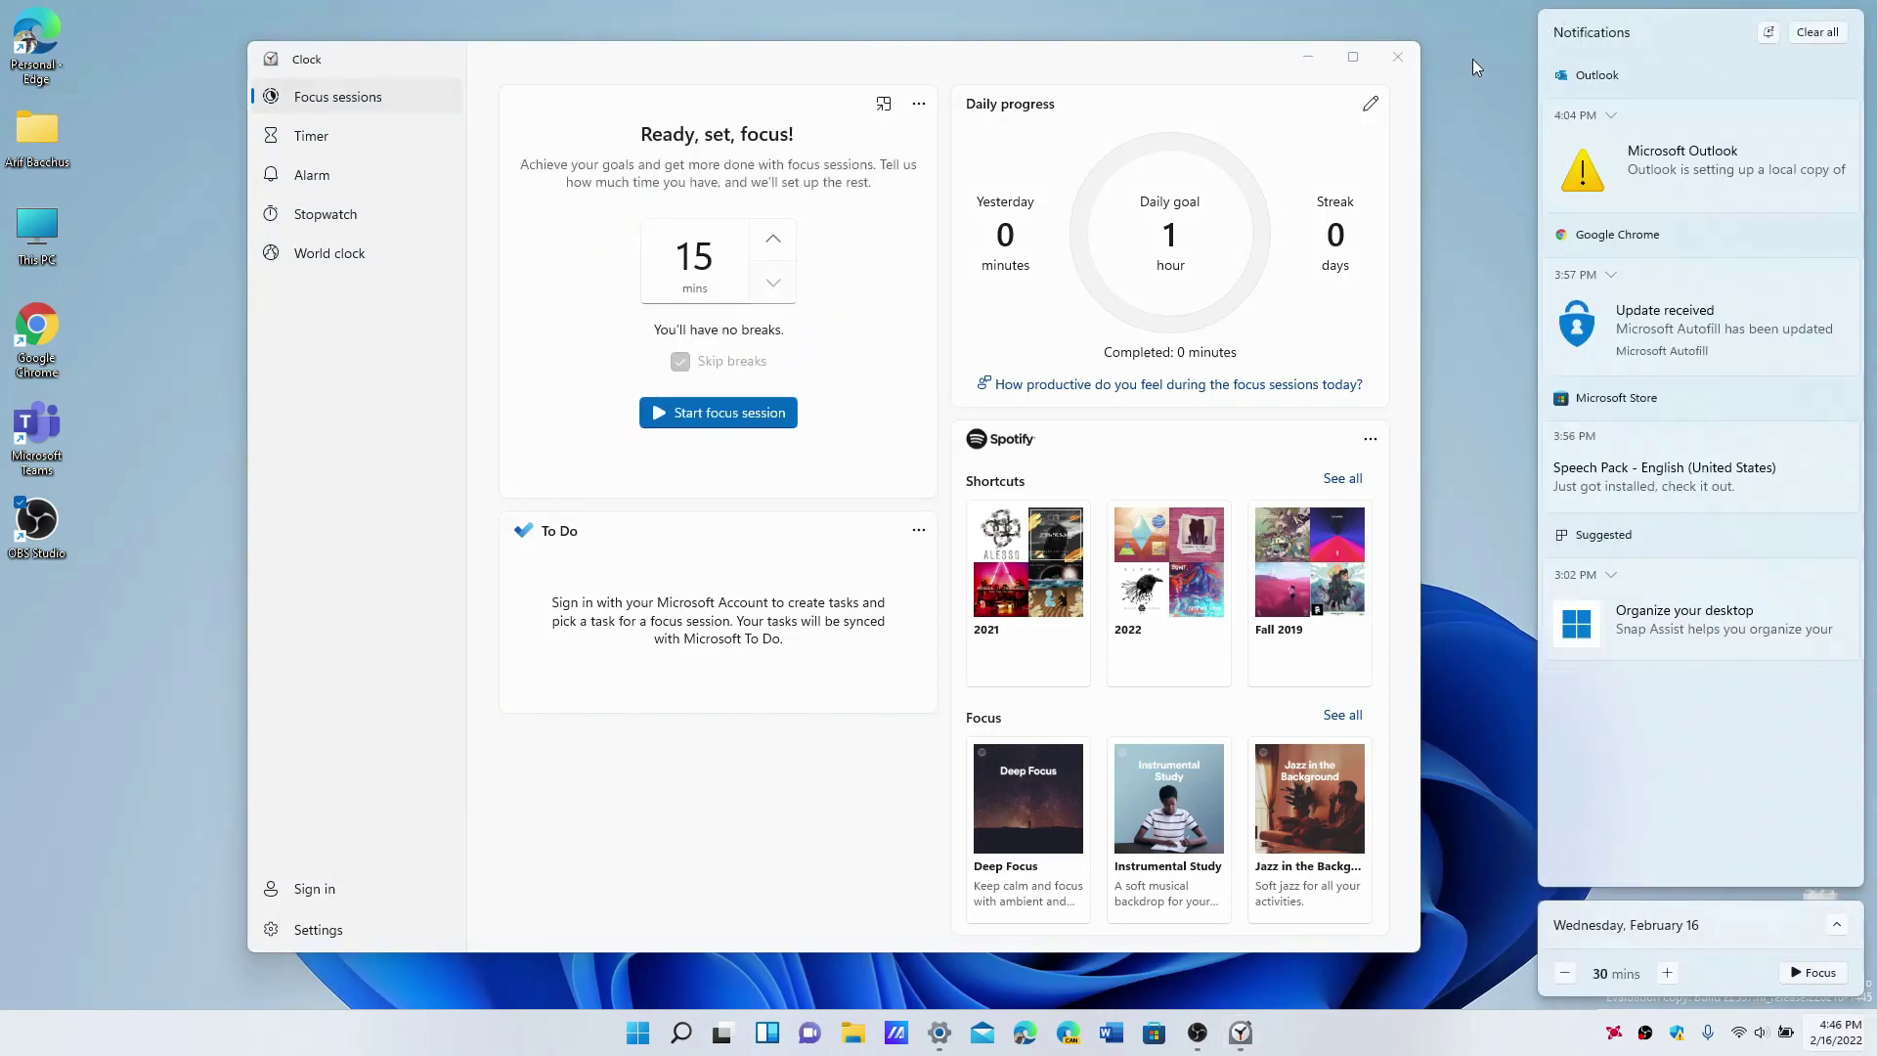
{"action": "left_click", "coordinate": [1394, 70]}
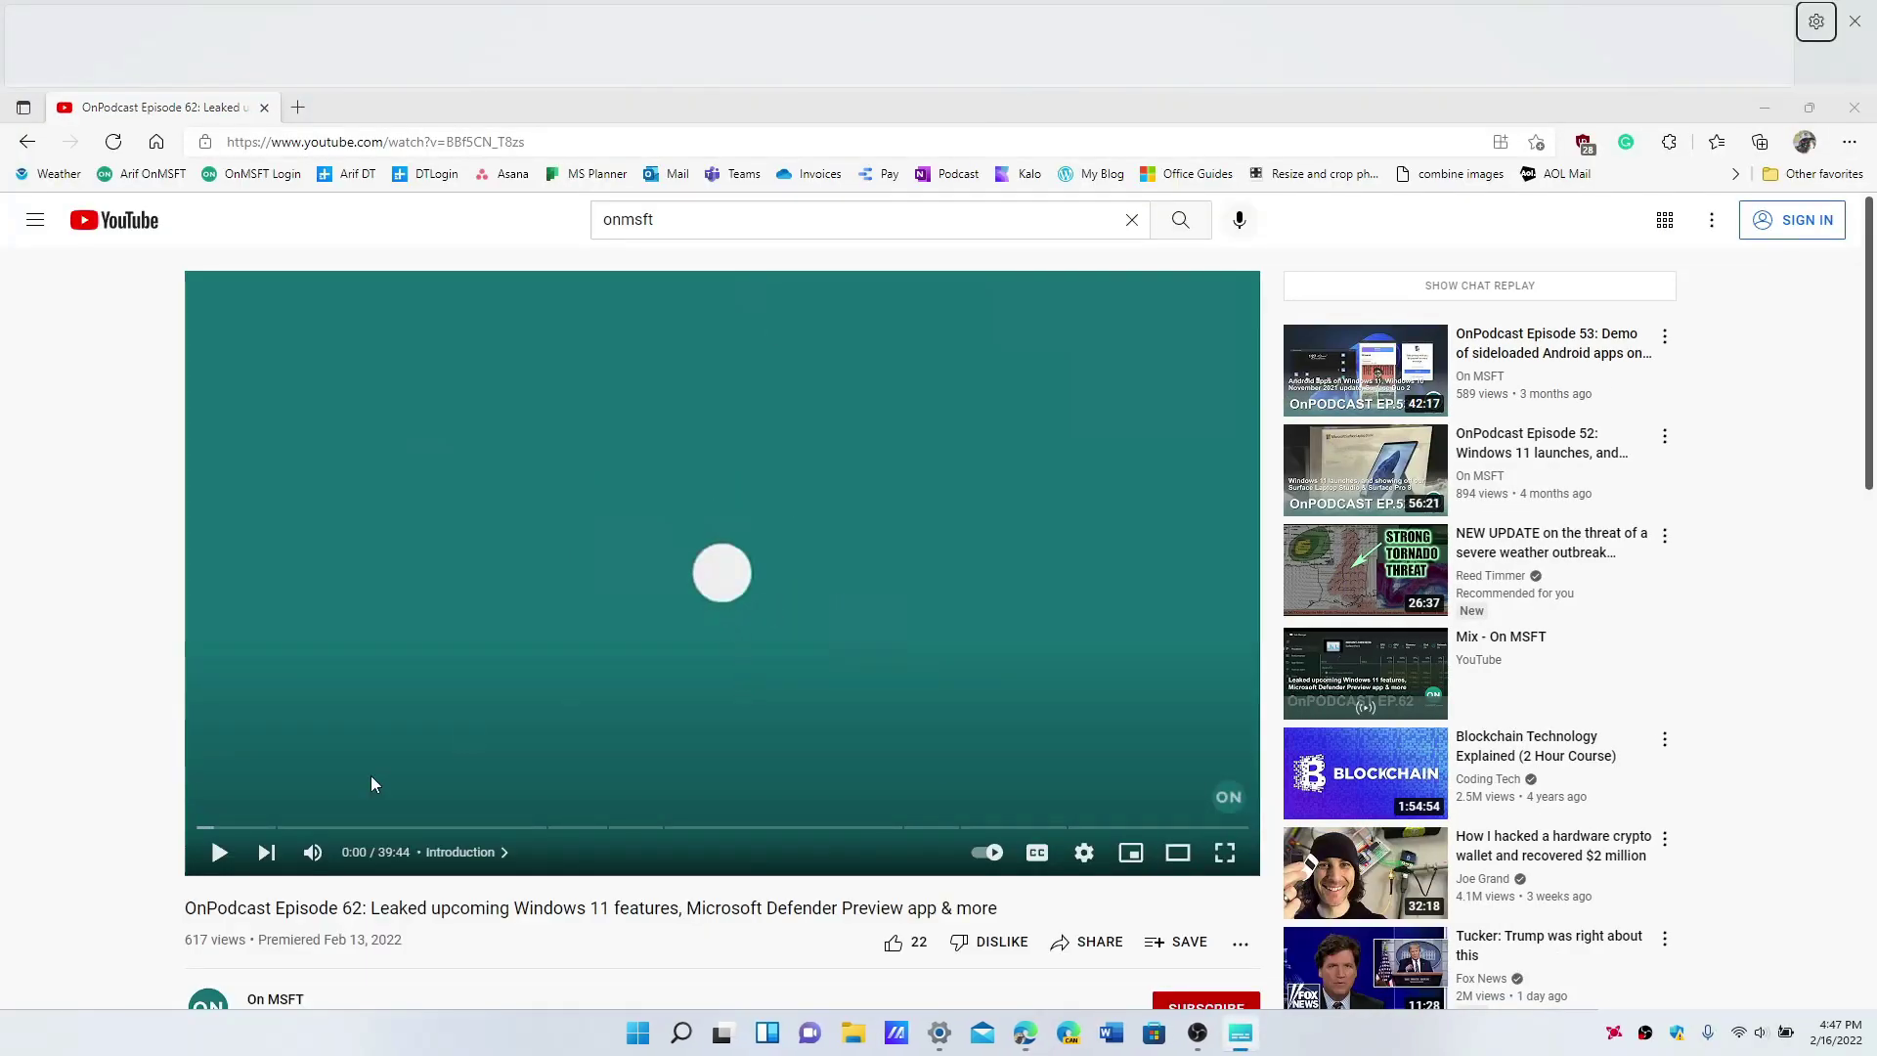
Step: Play the OnPodcast Episode 62 video from 0:47 with live captions and pause it at 1:03
{"action": "left_click", "coordinate": [220, 829]}
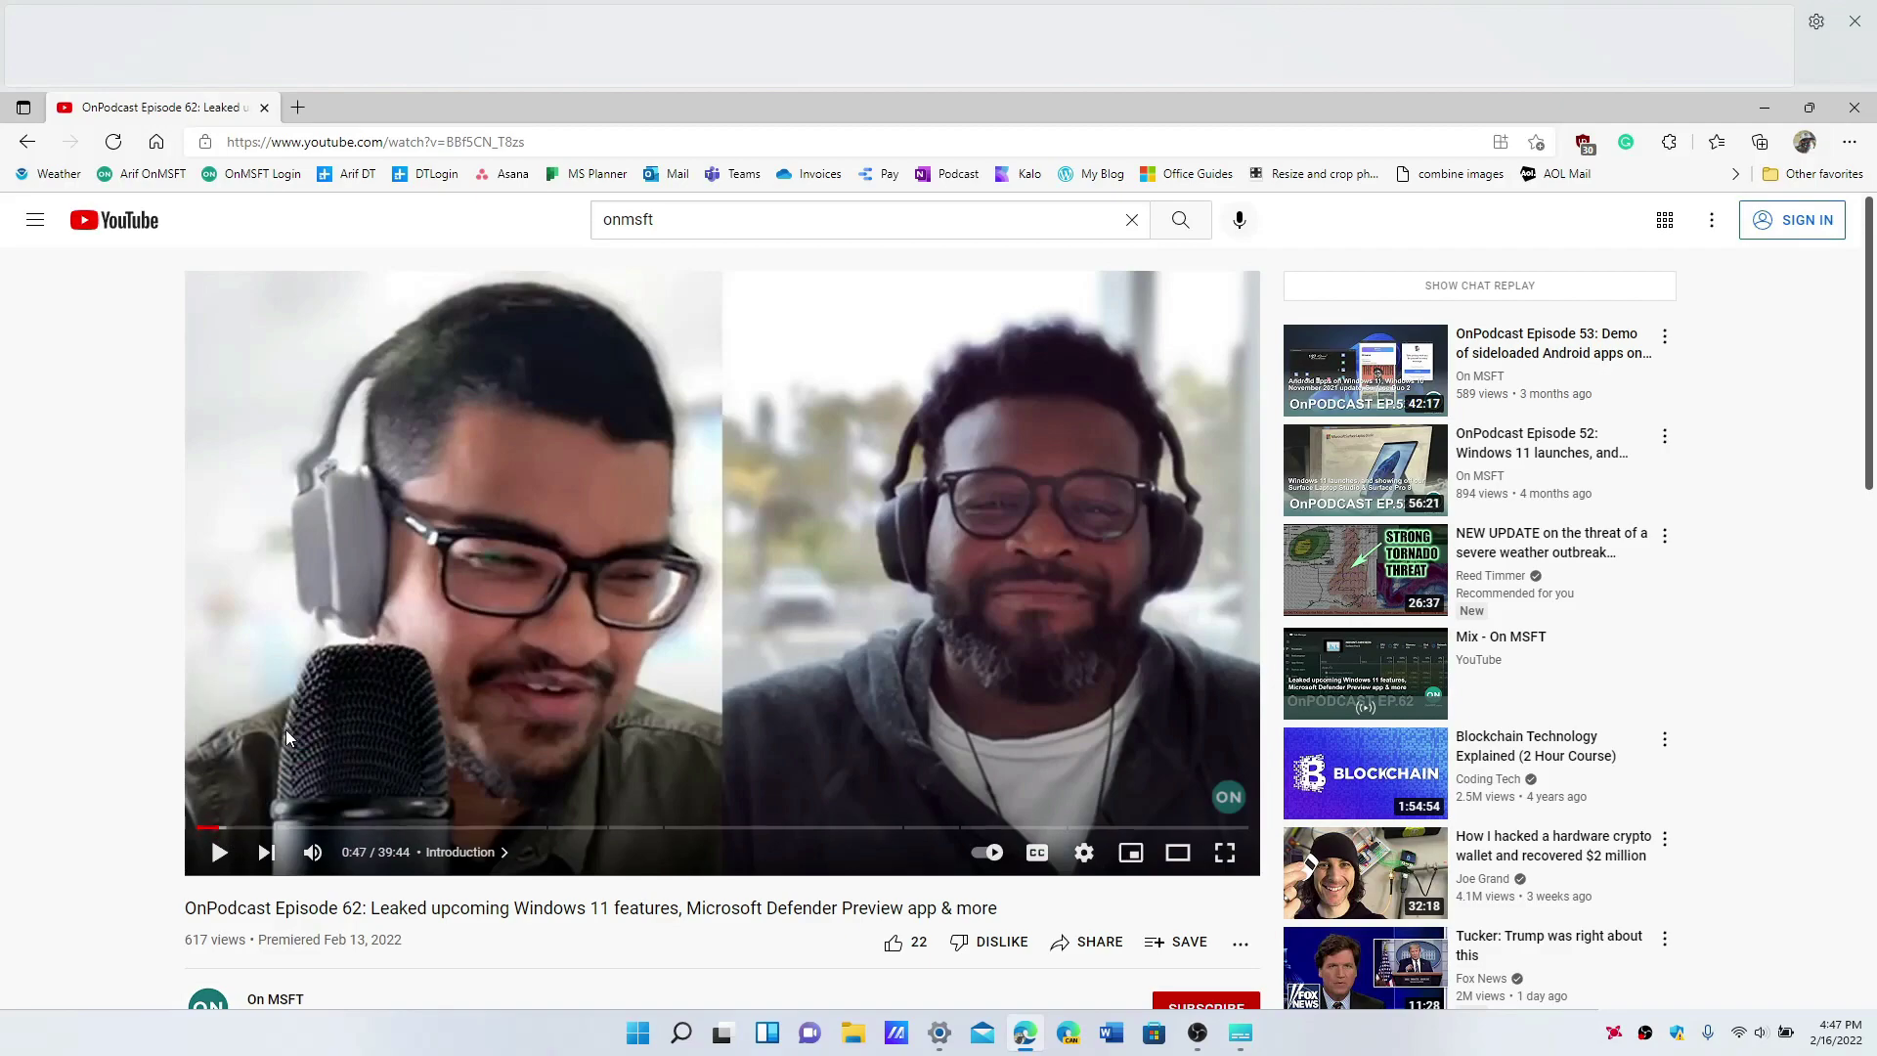
{"action": "left_click", "coordinate": [218, 852]}
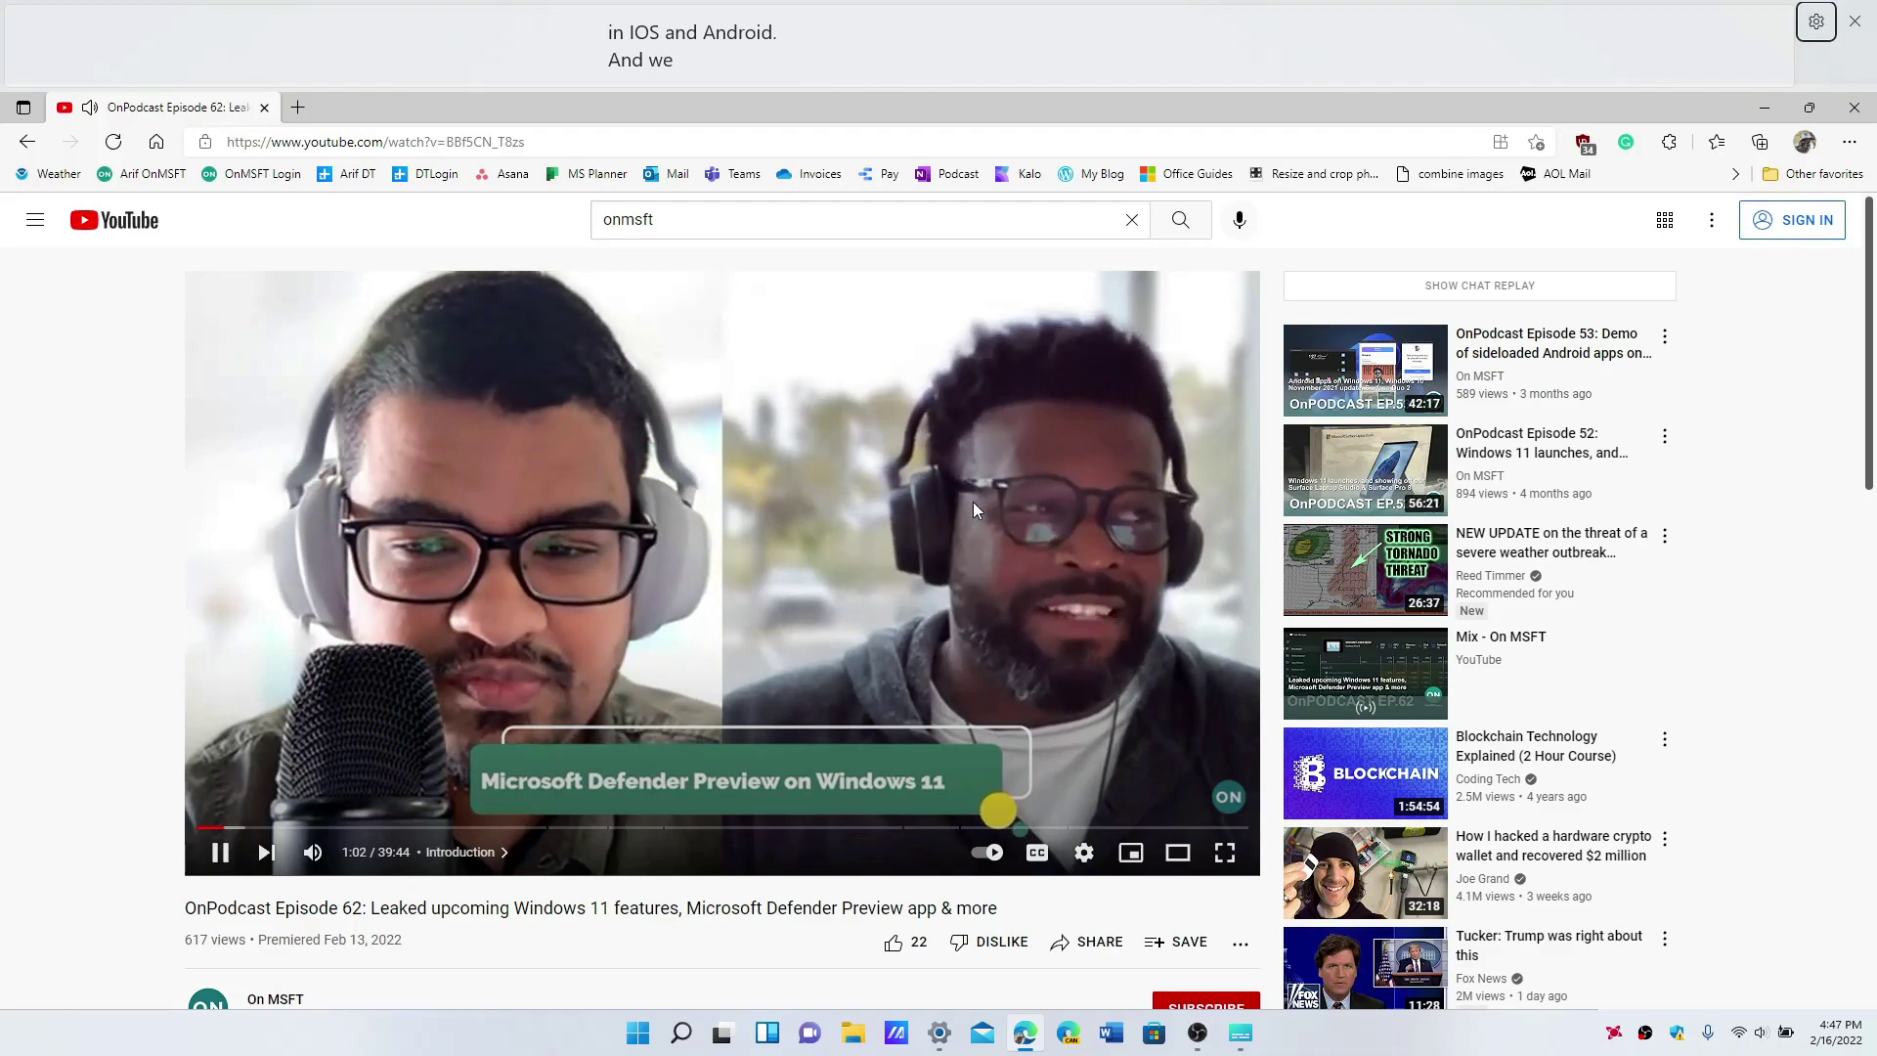
{"action": "left_click", "coordinate": [973, 502]}
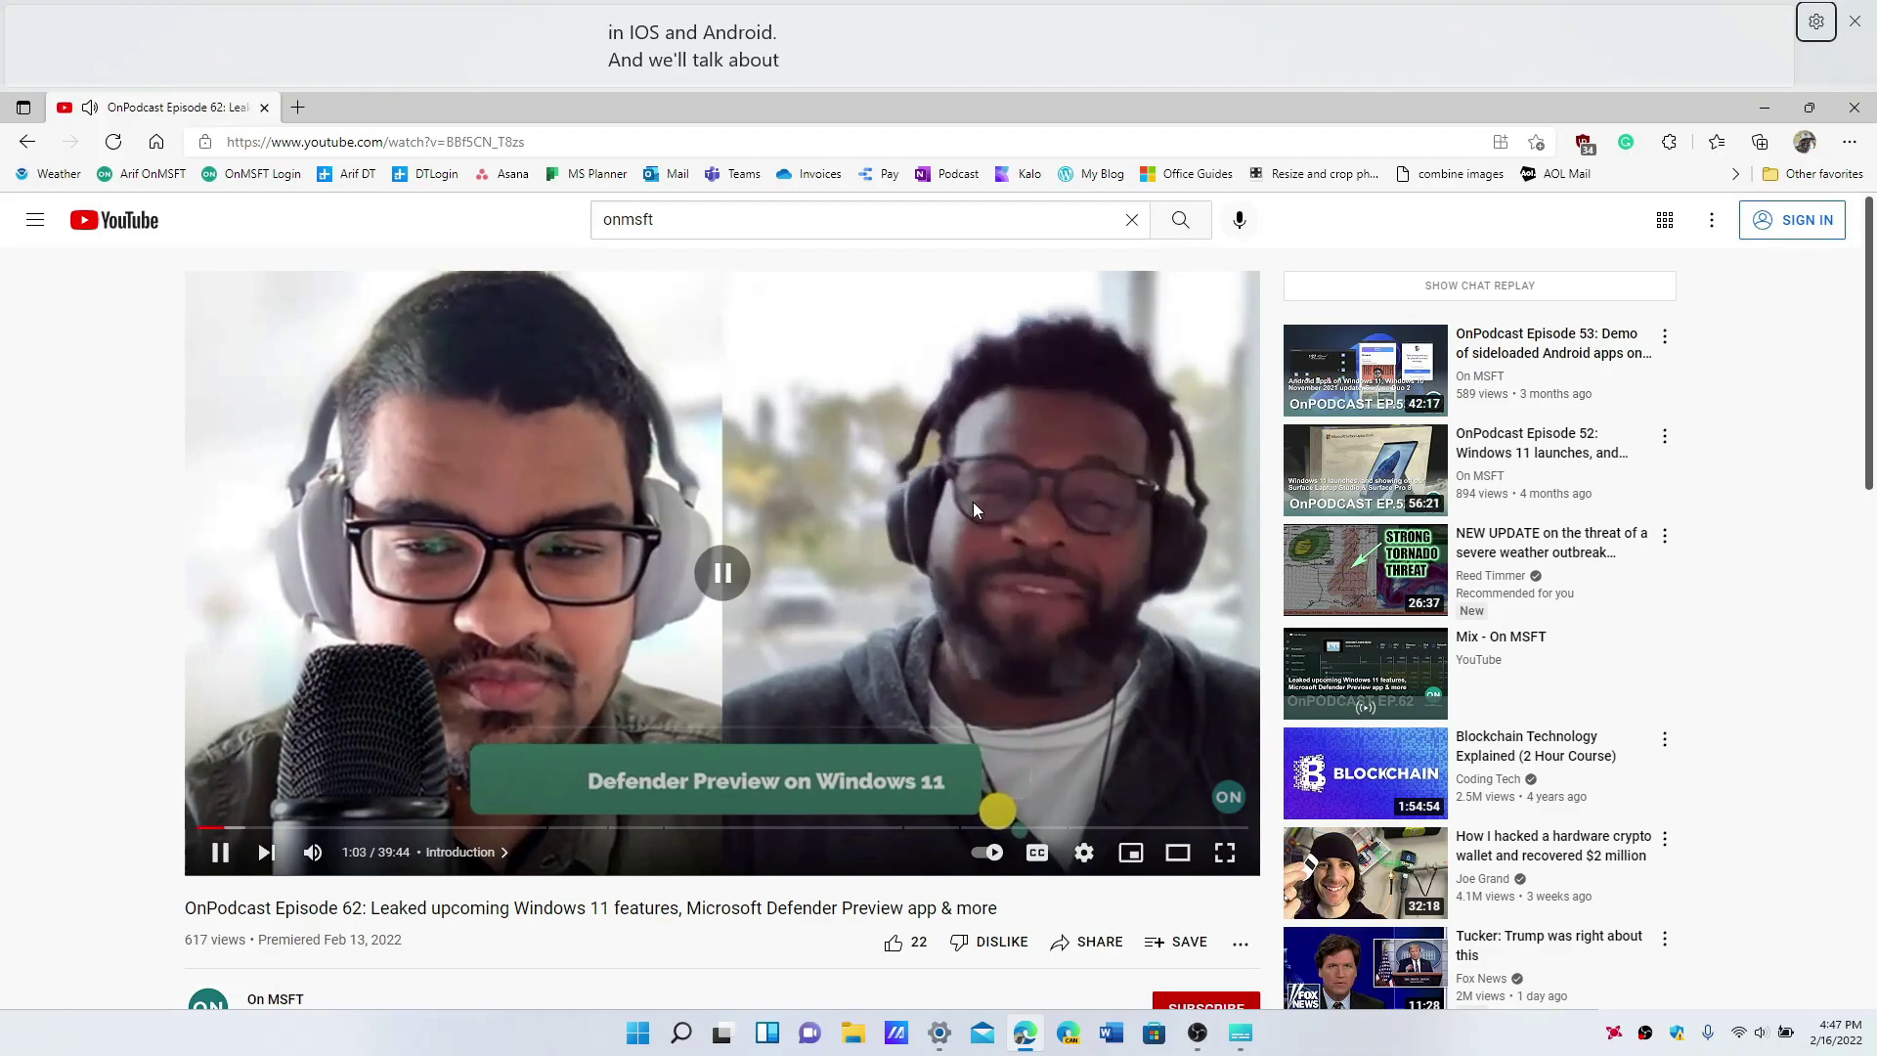
Step: Close the live captions bar and the Edge browser window
{"action": "left_click", "coordinate": [1855, 25]}
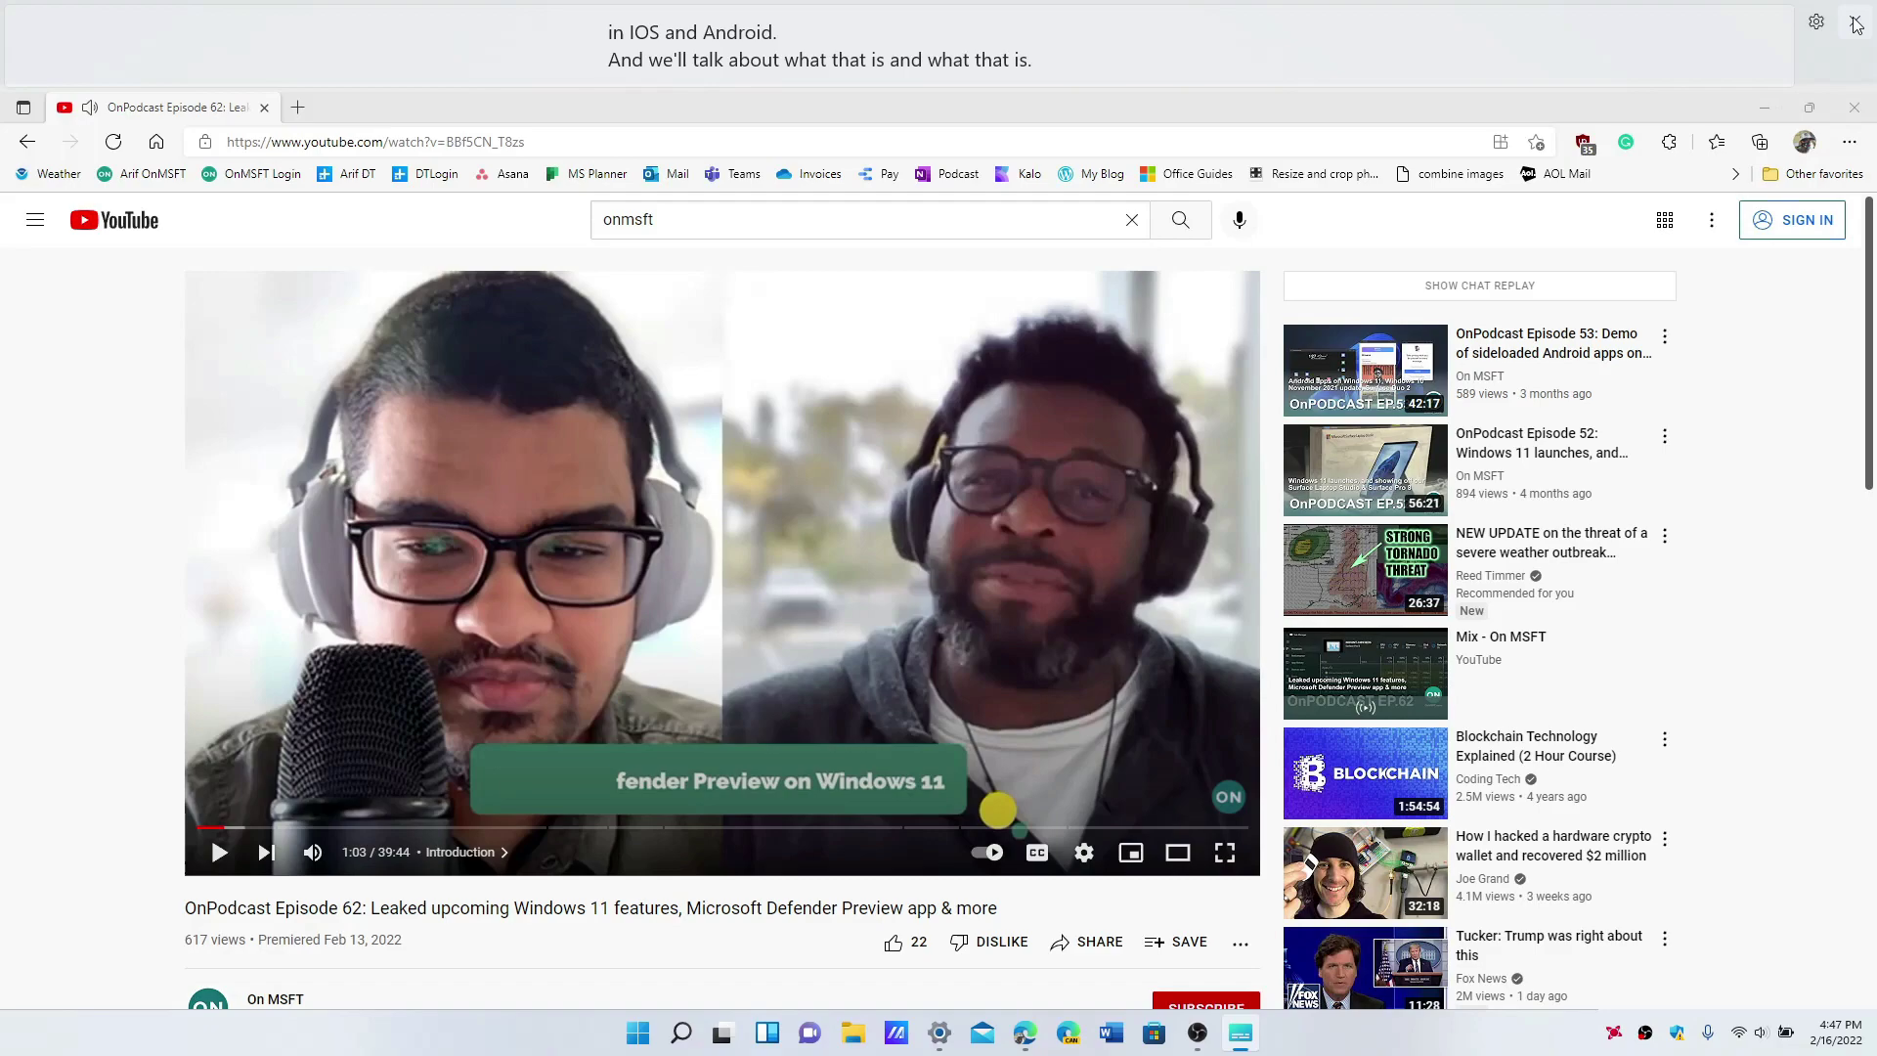
{"action": "left_click", "coordinate": [1855, 25]}
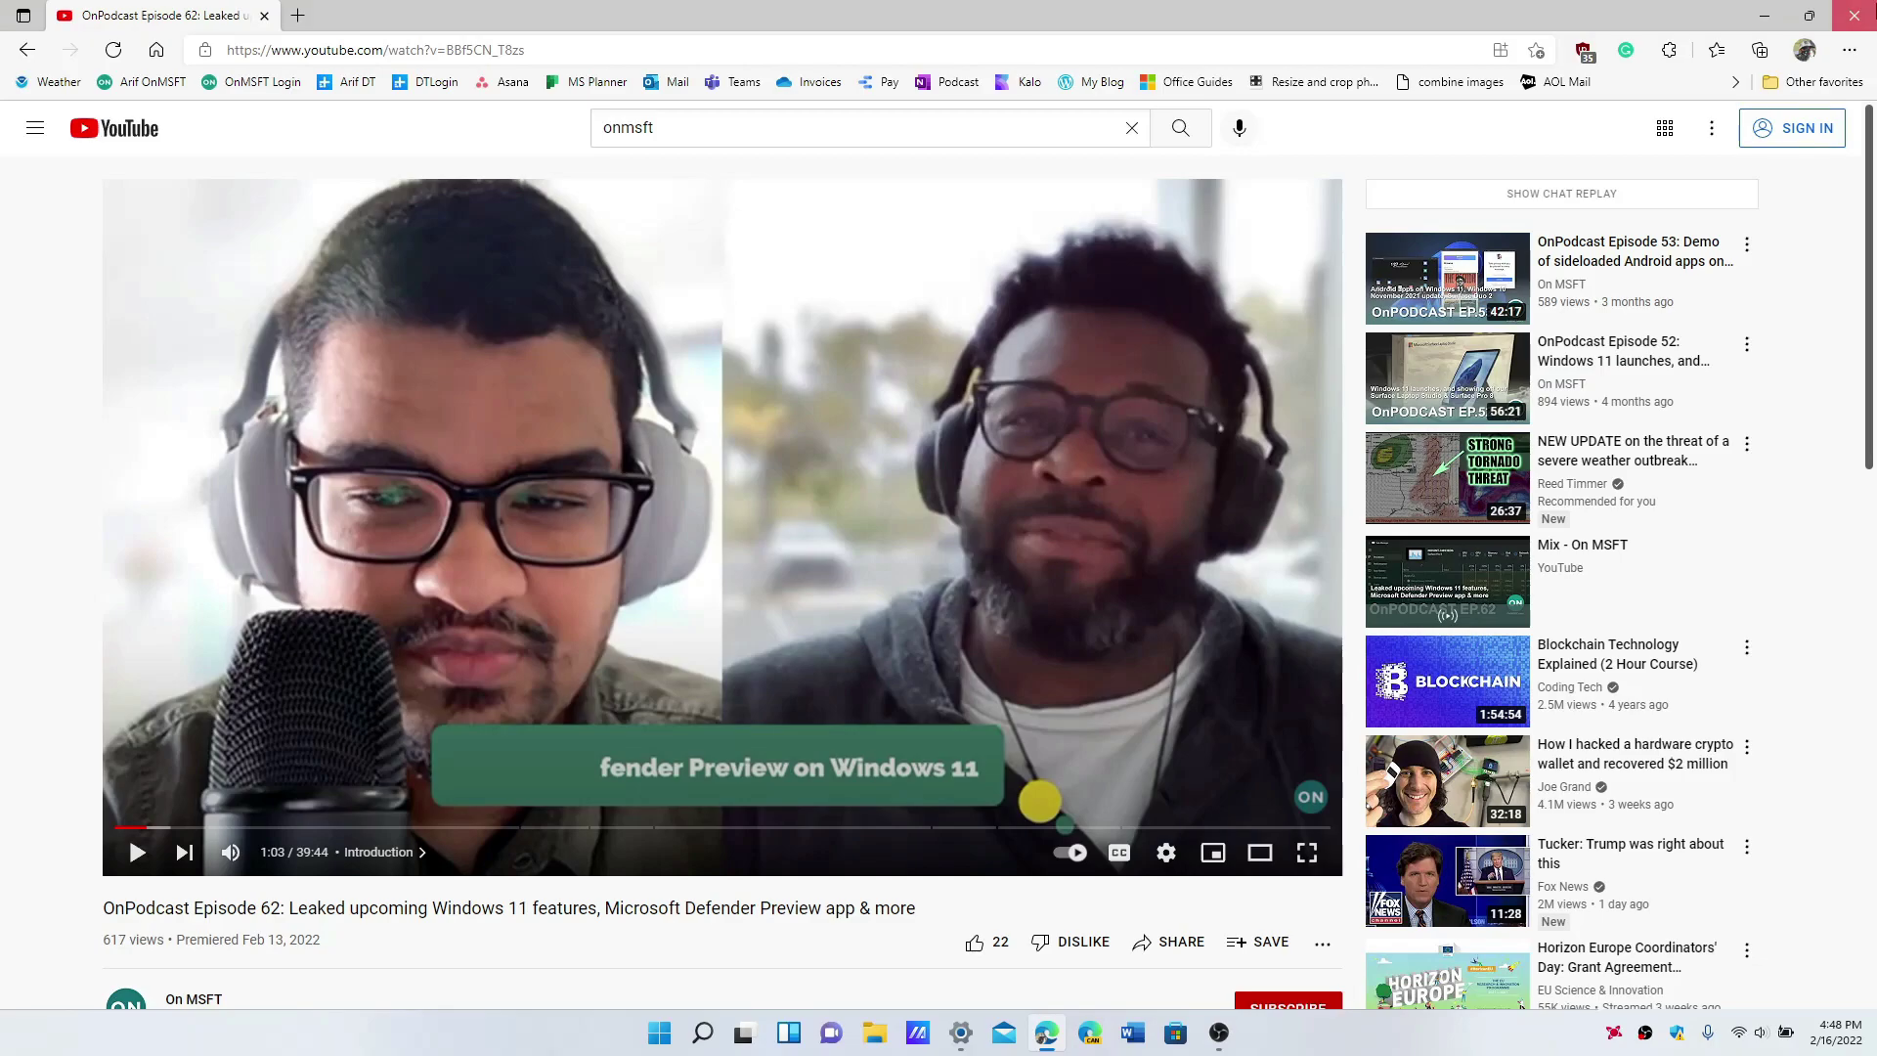
{"action": "left_click", "coordinate": [1855, 14]}
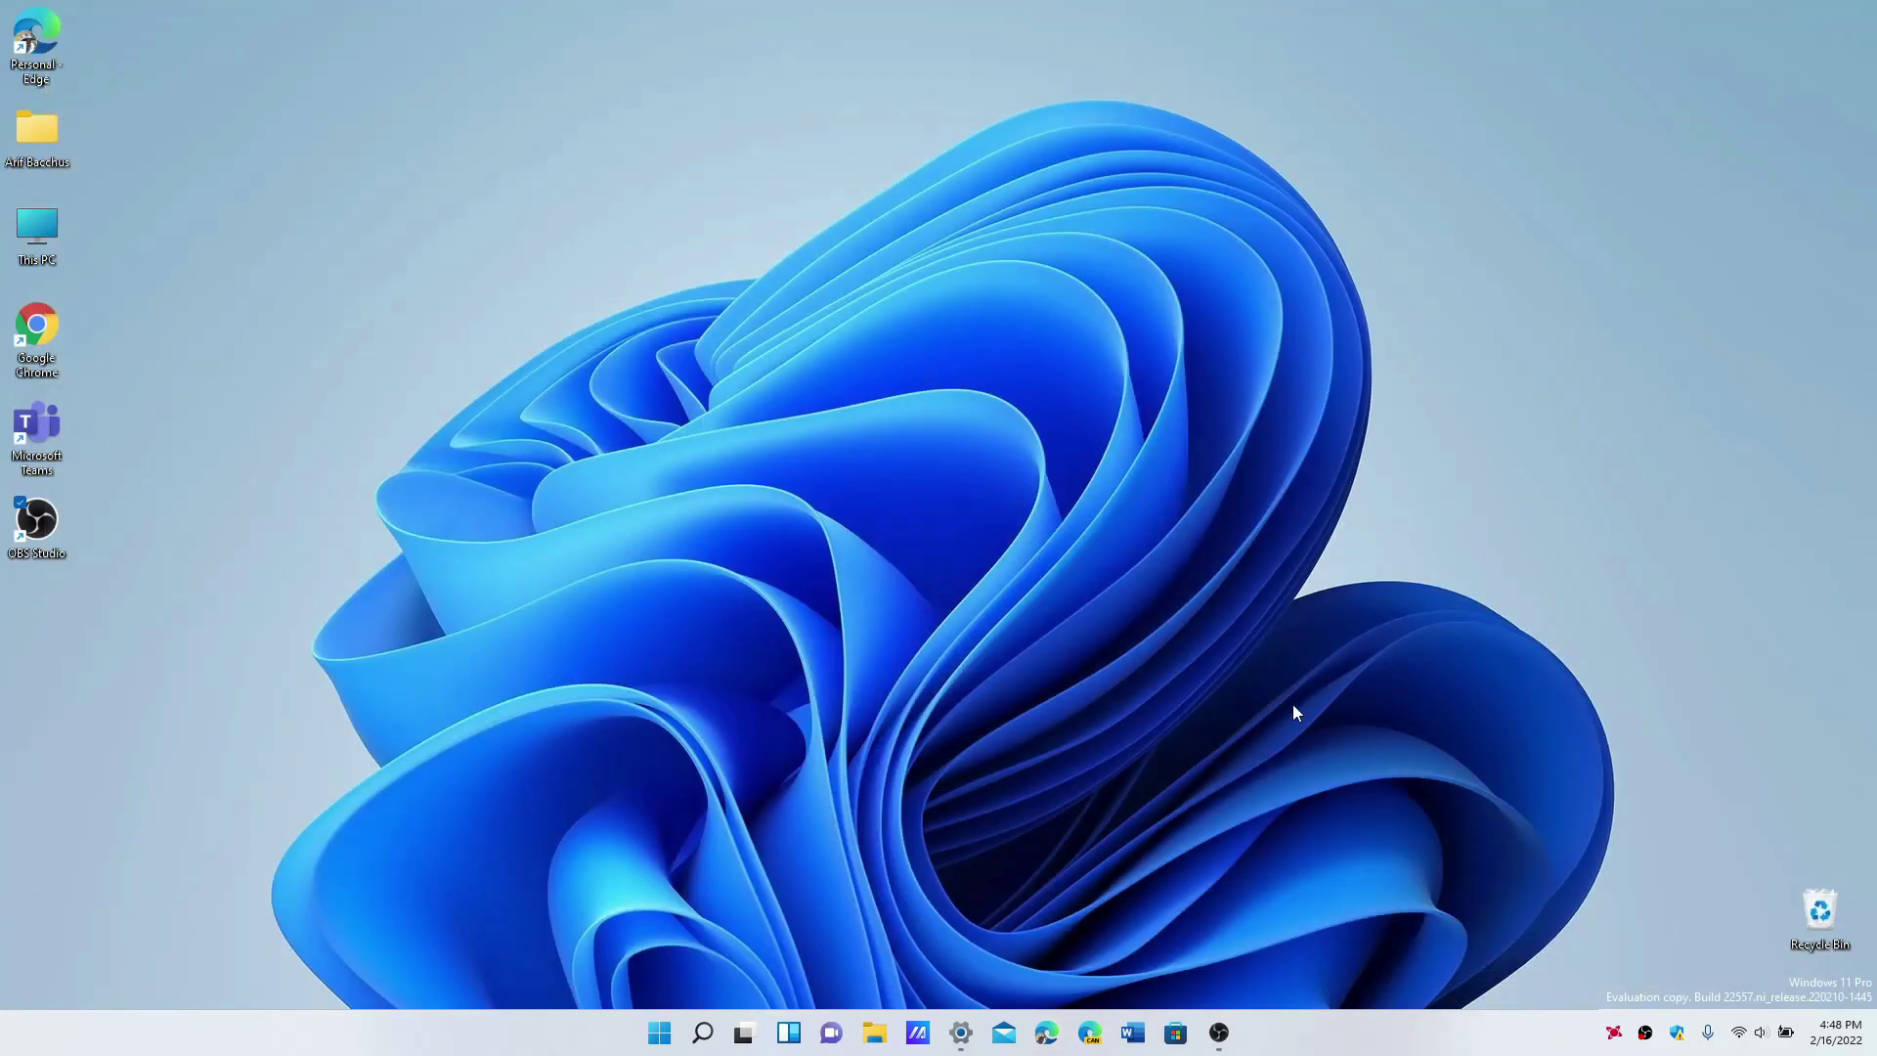
Step: In File Explorer, pin Important Document from Recent files to Quick access
{"action": "left_click", "coordinate": [875, 1034]}
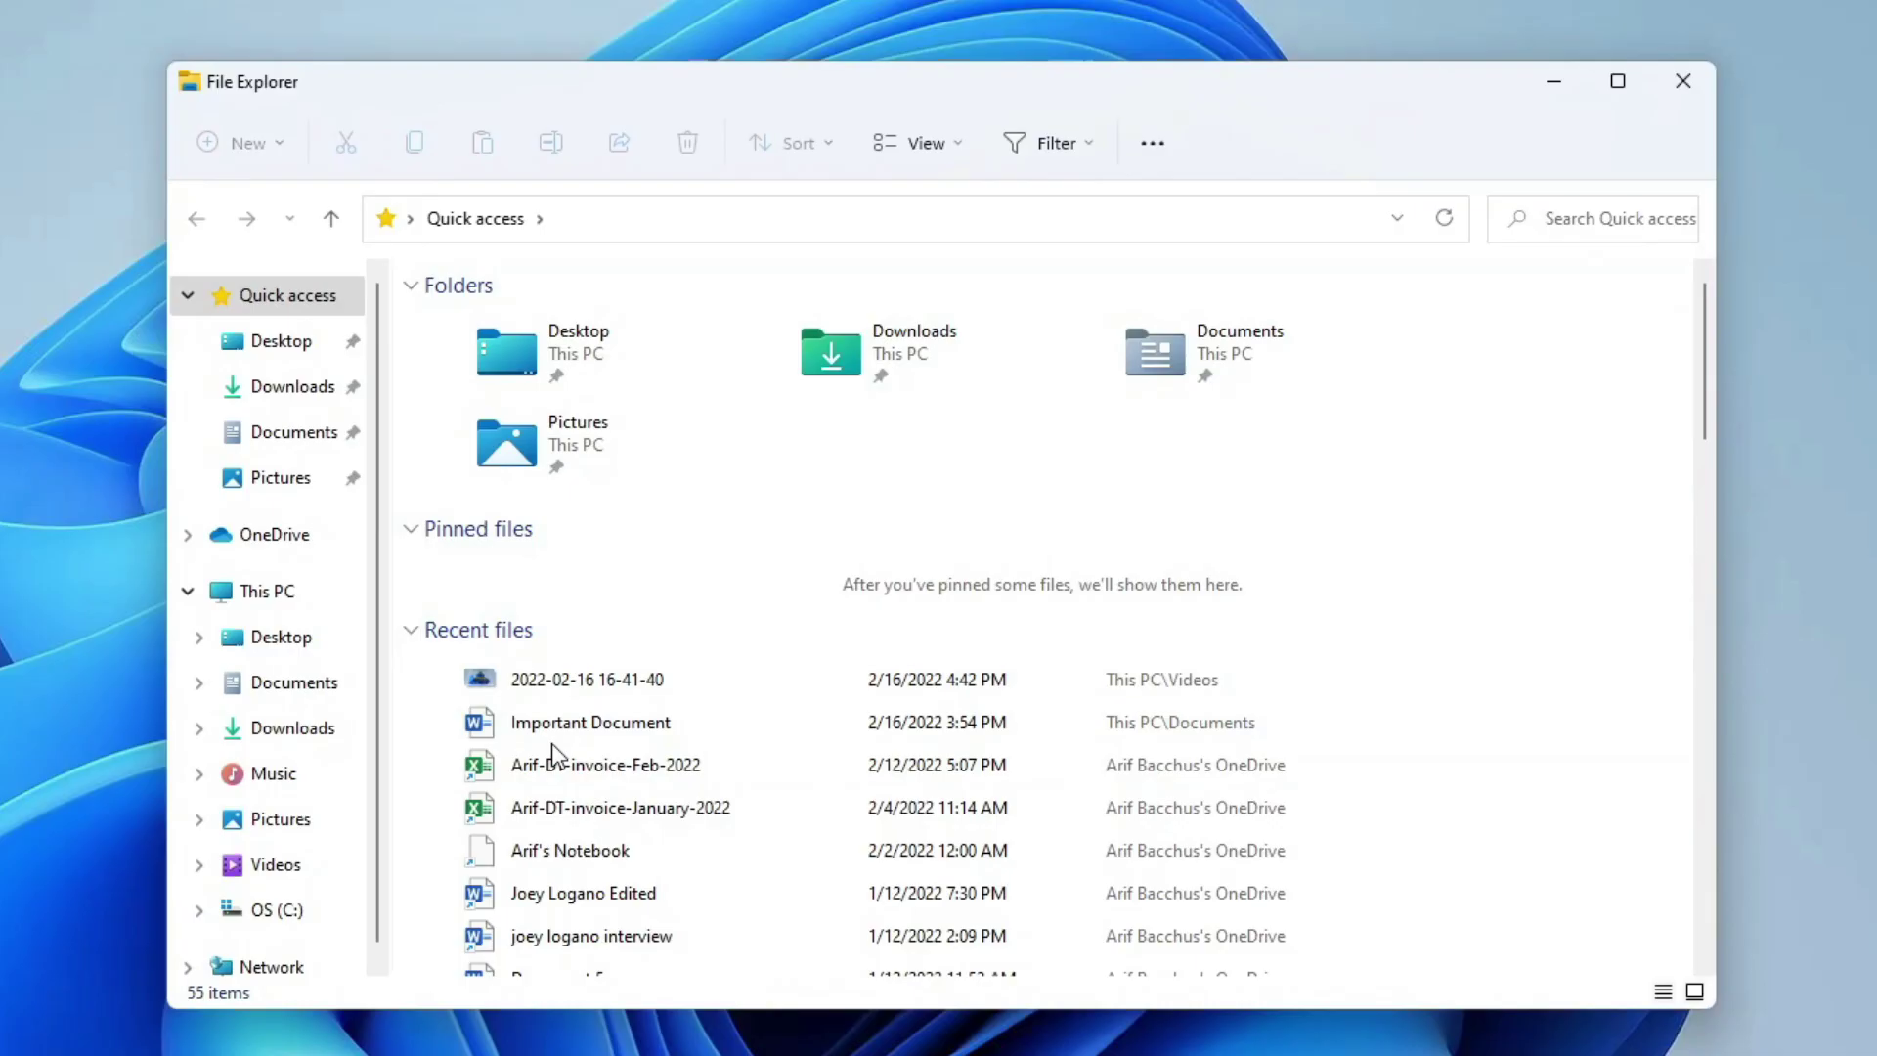
{"action": "left_click", "coordinate": [561, 732]}
{"action": "right_click", "coordinate": [561, 731]}
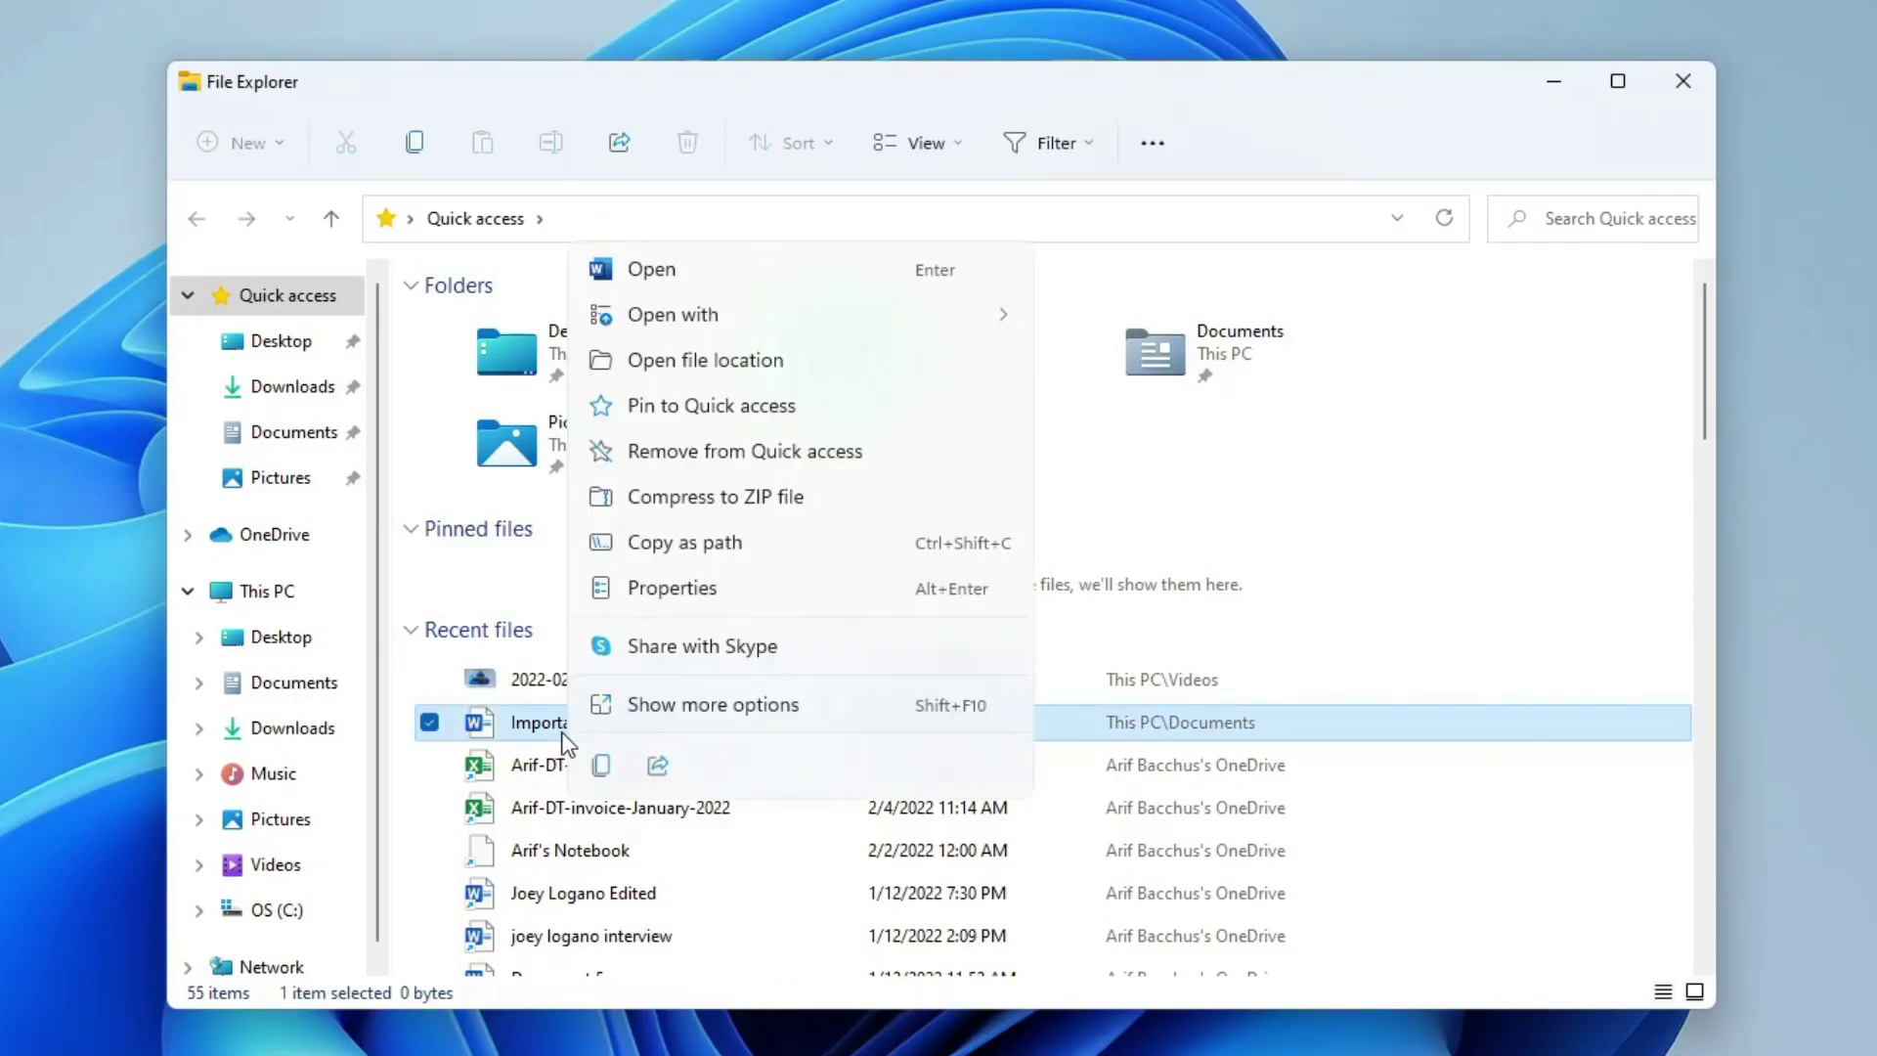
{"action": "left_click", "coordinate": [823, 407]}
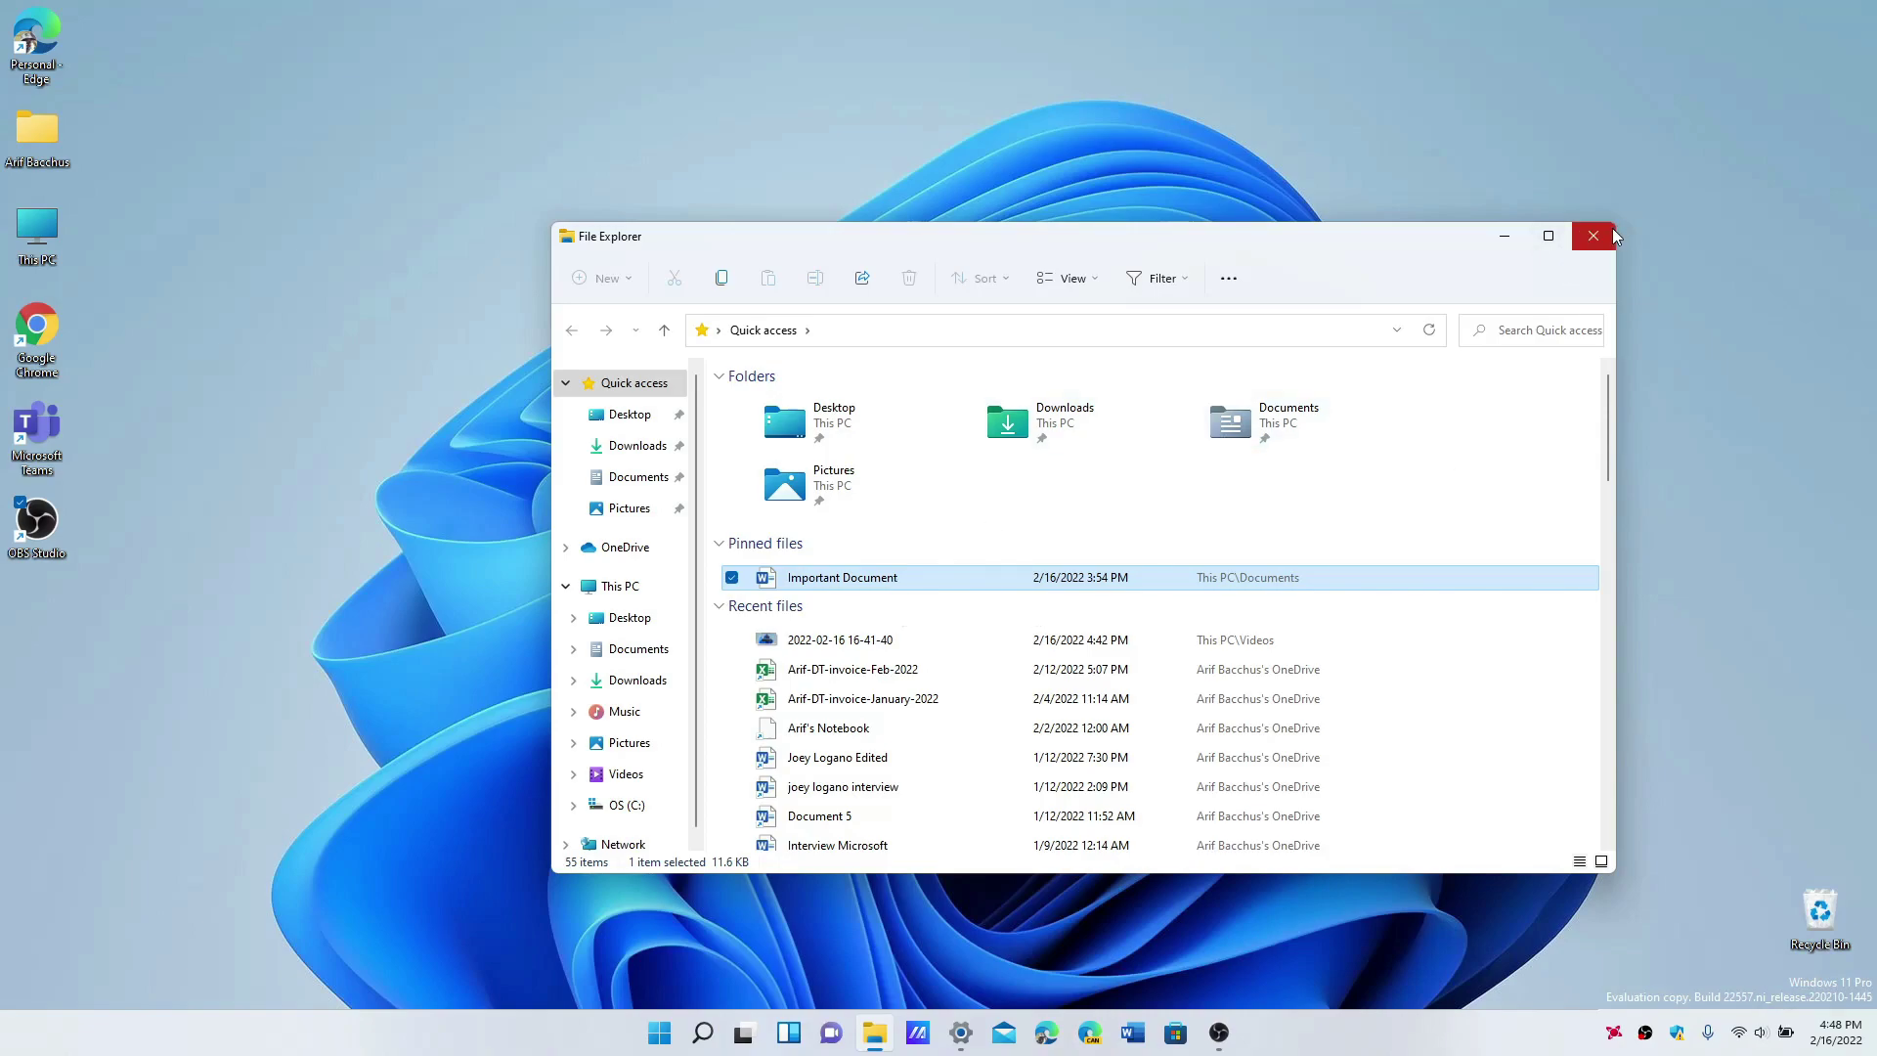
Step: Browse the OneDrive folder in File Explorer, maximized then restored, and focus its search box
{"action": "left_click", "coordinate": [1654, 176]}
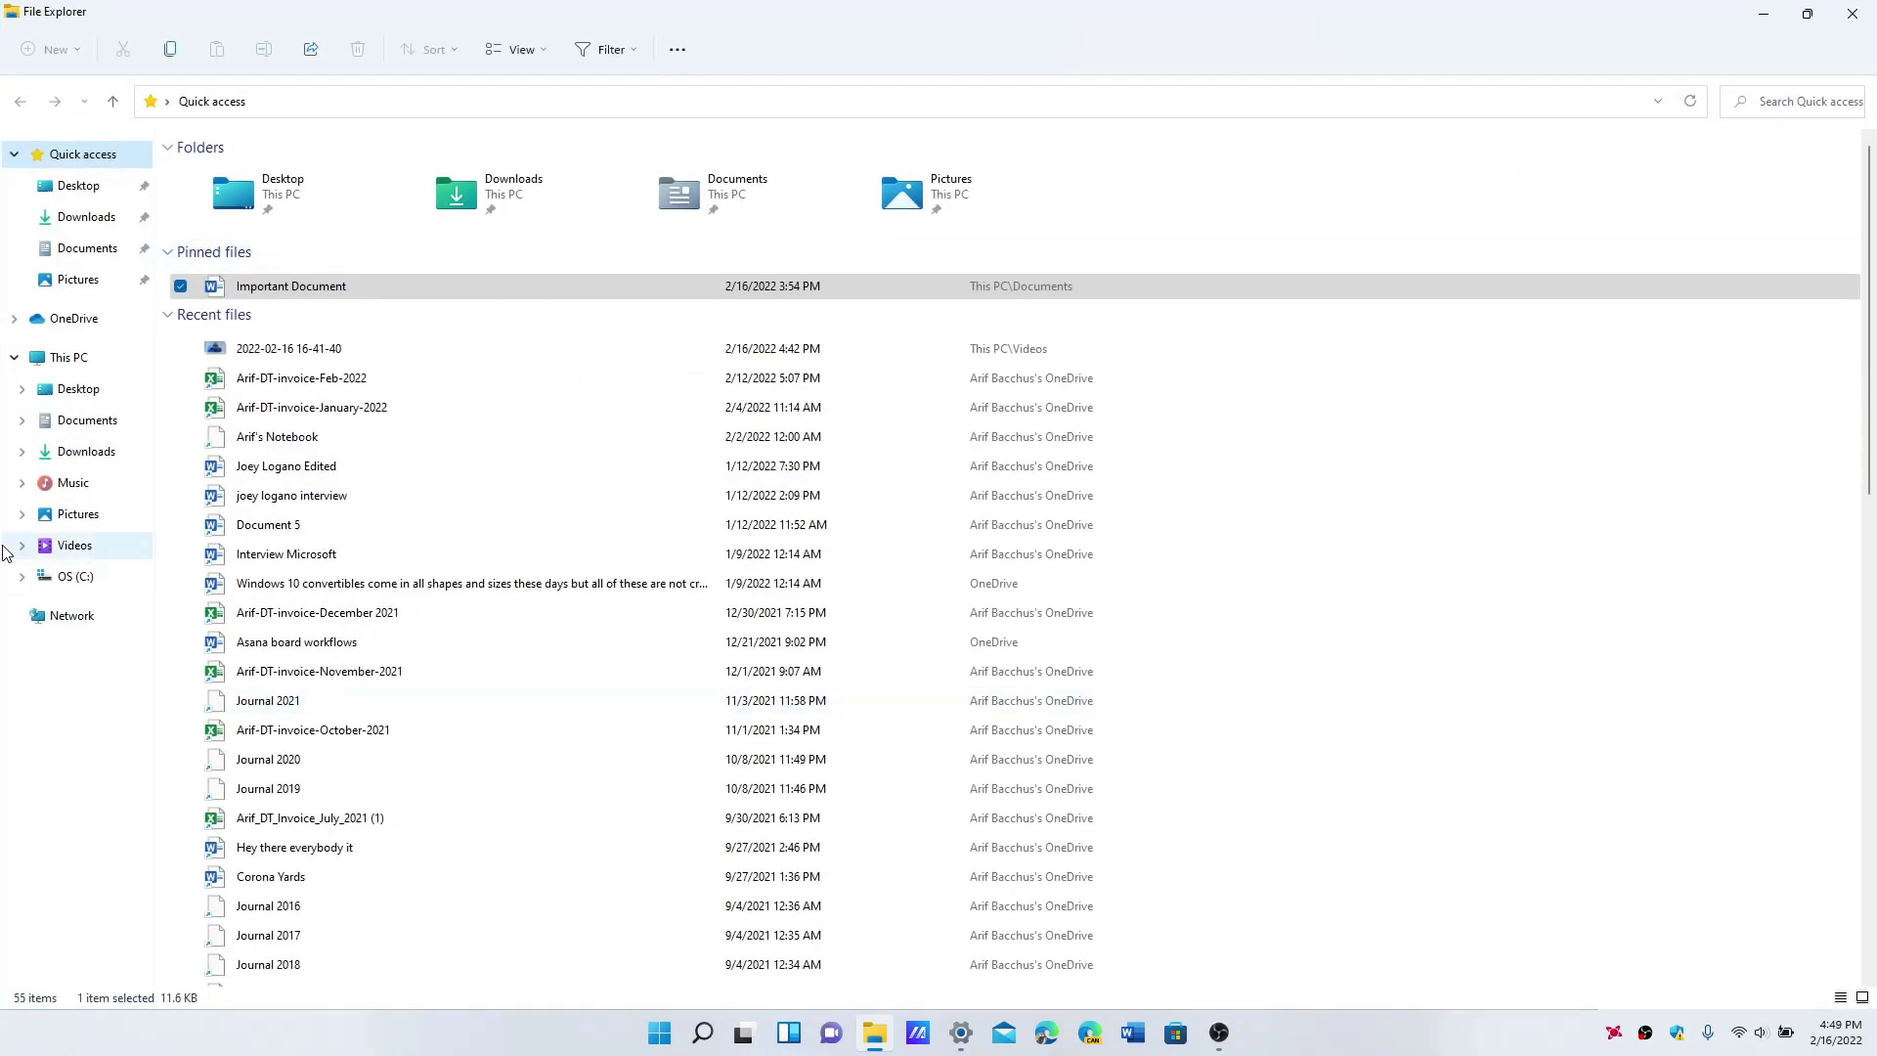
{"action": "left_click", "coordinate": [76, 324]}
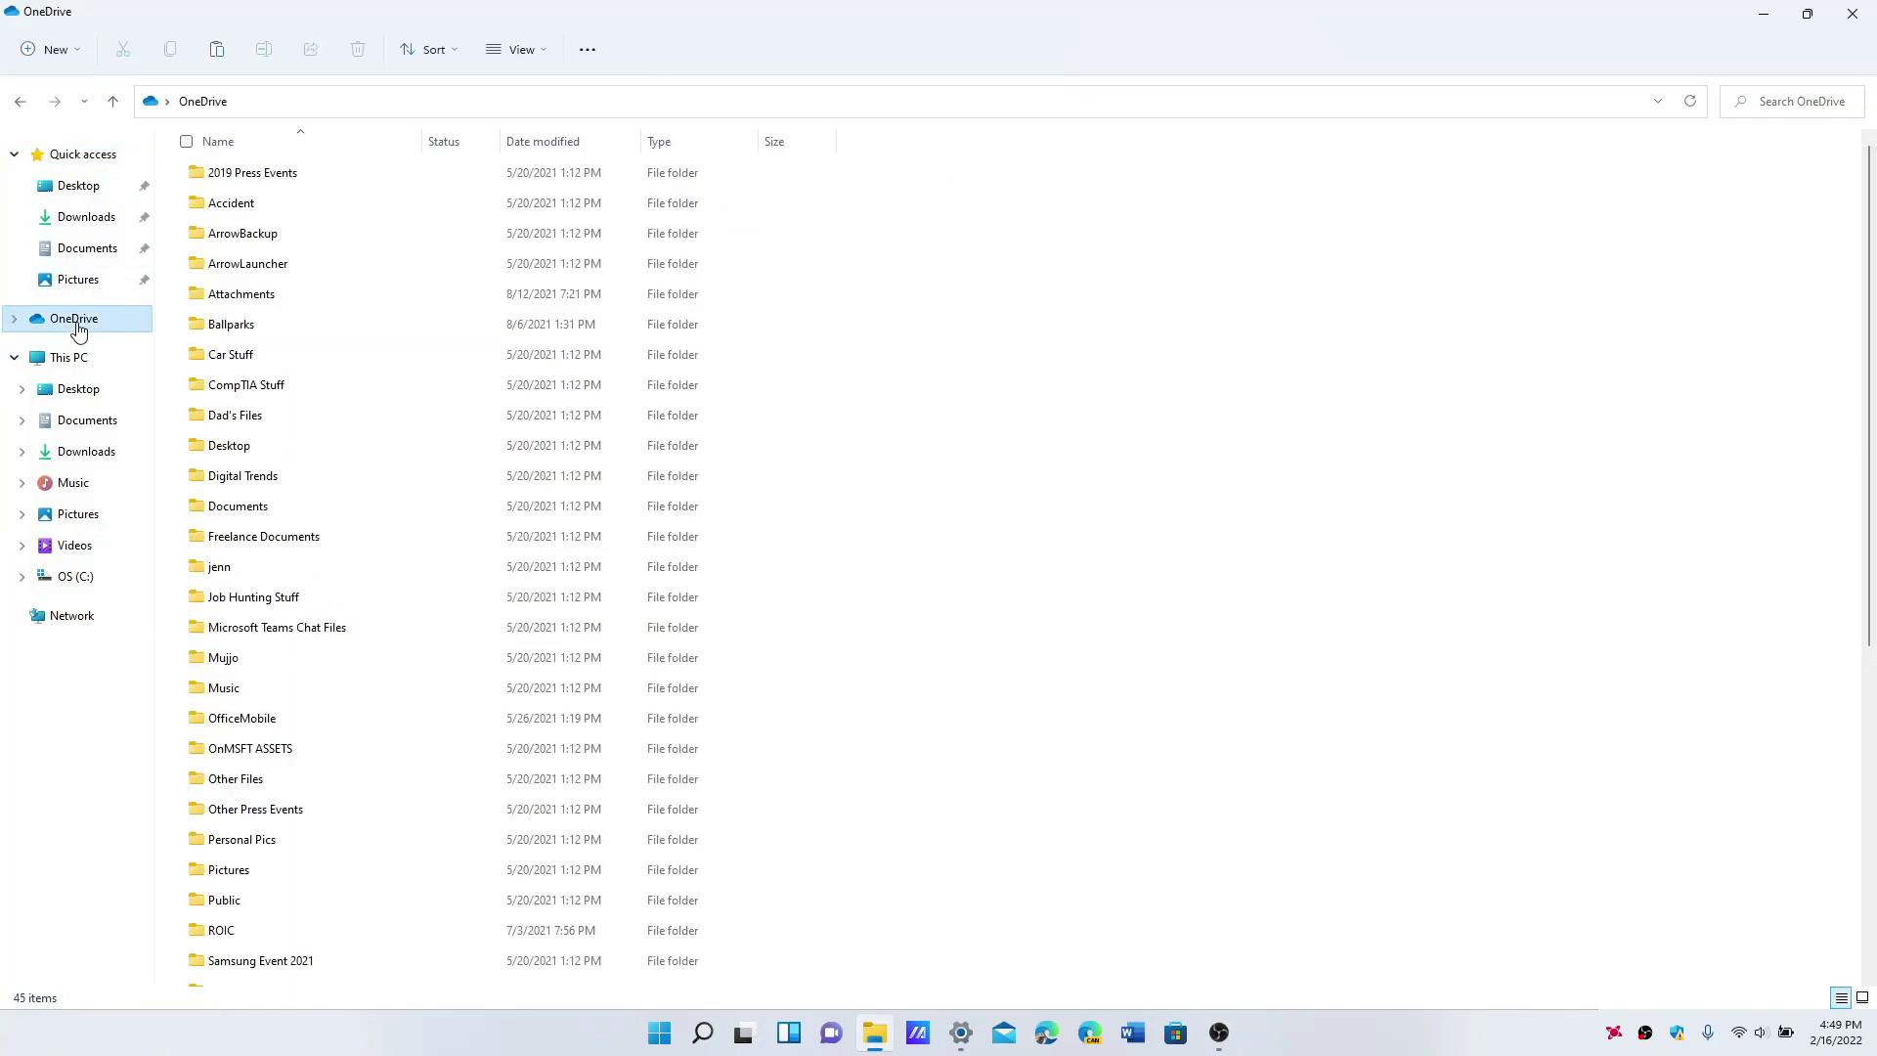
{"action": "left_click", "coordinate": [1806, 14]}
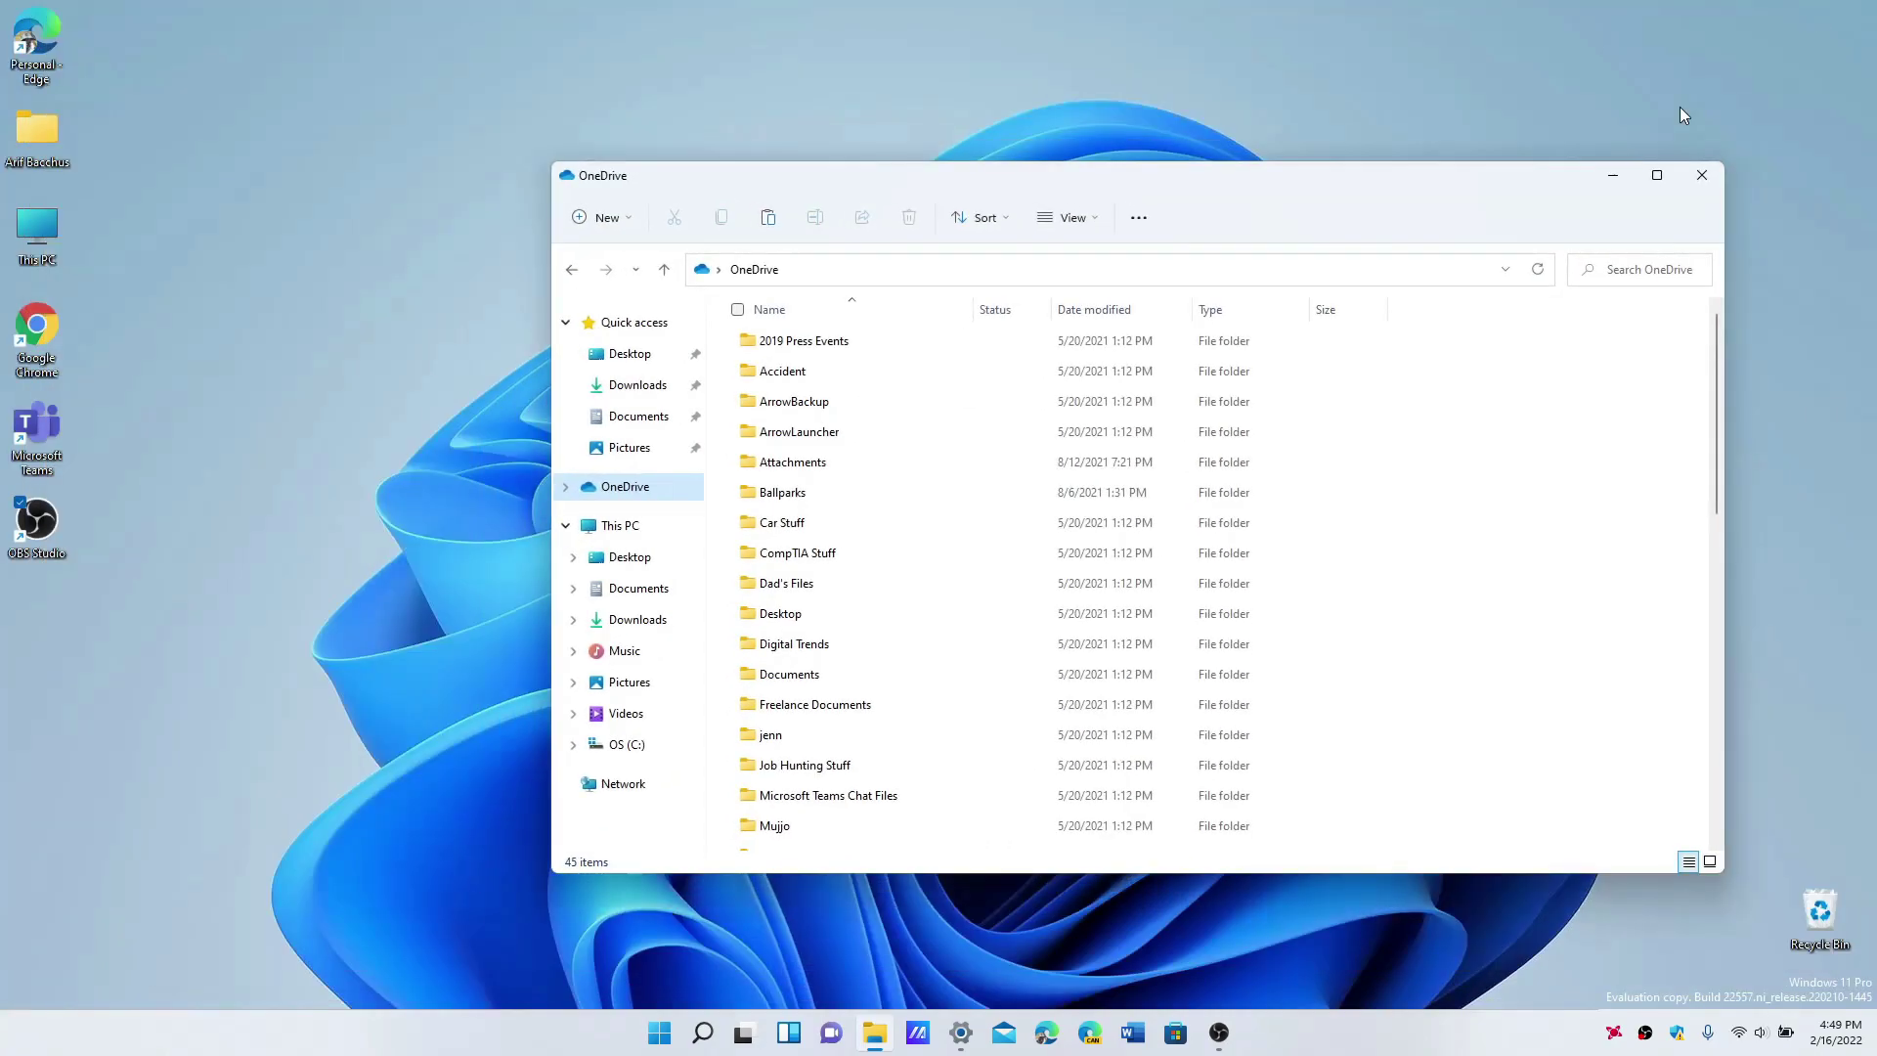
{"action": "left_click", "coordinate": [1677, 275]}
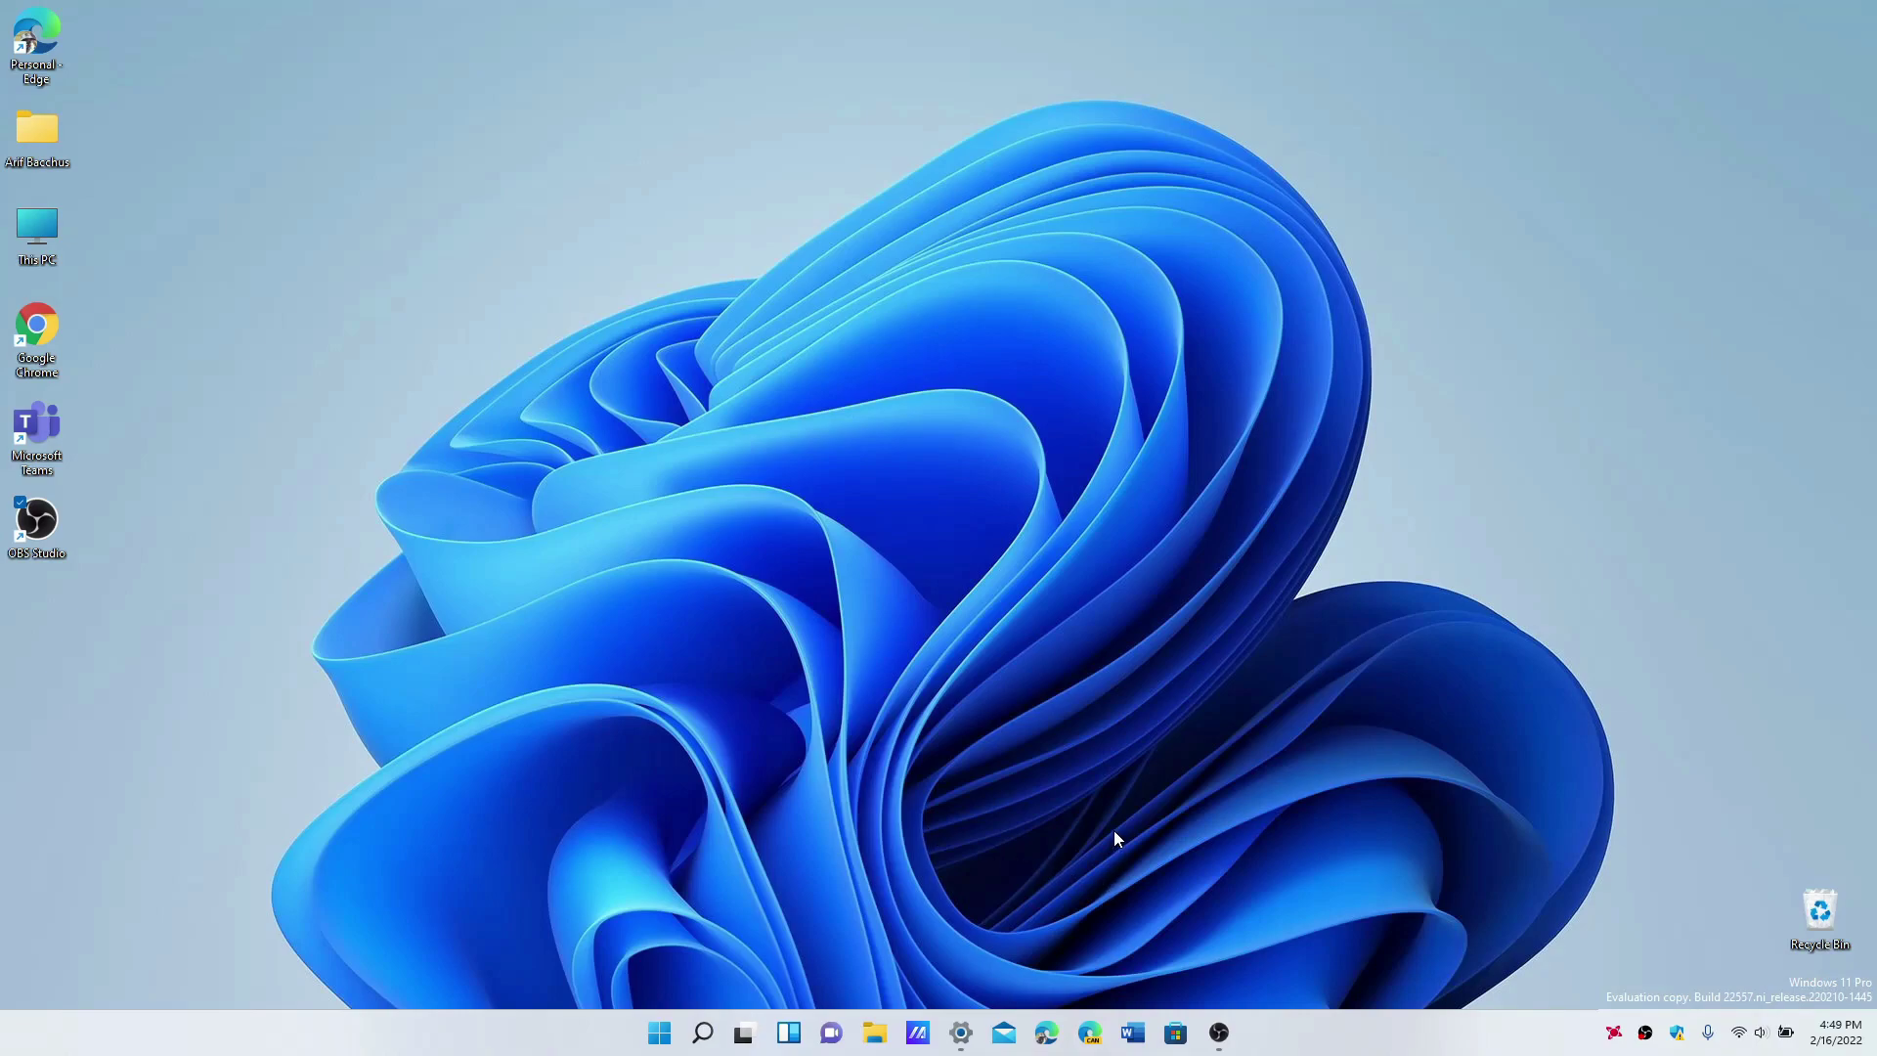
{"action": "key", "text": "super"}
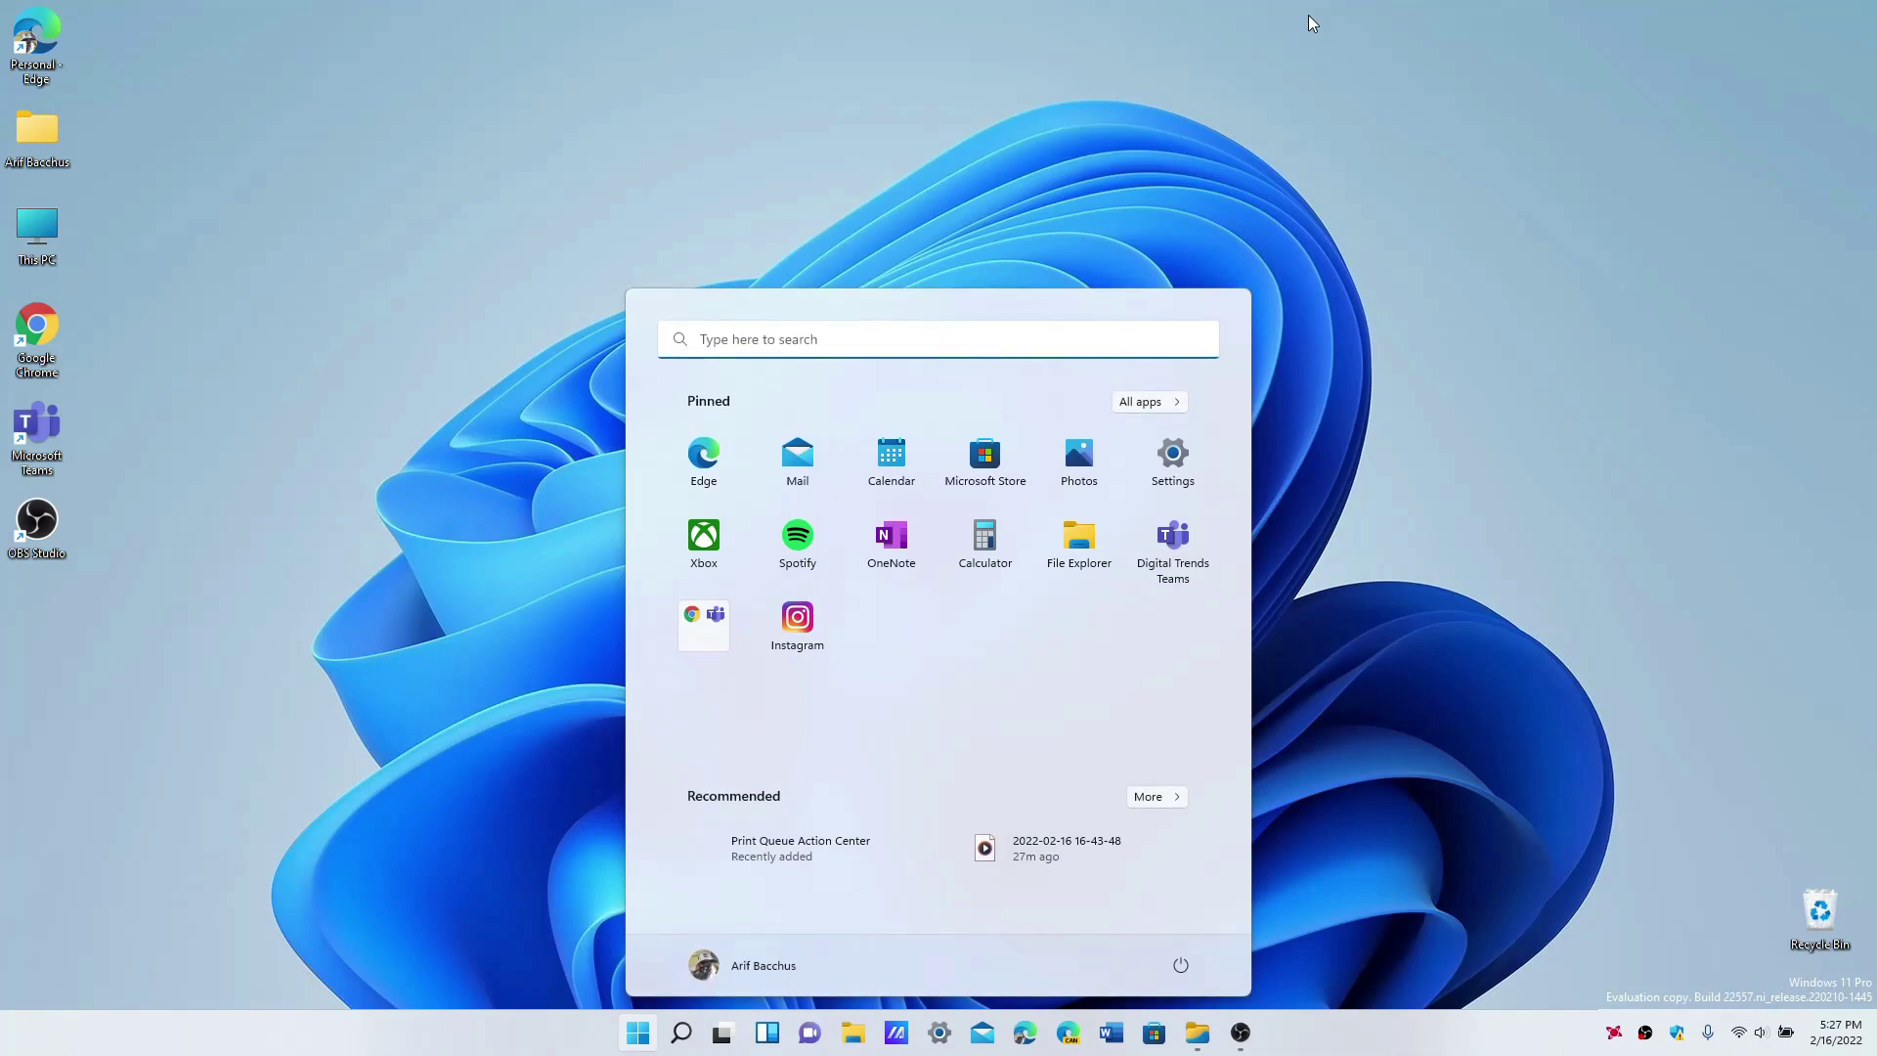
{"action": "left_click_drag", "start_coordinate": [860, 642], "coordinate": [713, 642]}
{"action": "left_click_drag", "start_coordinate": [881, 587], "coordinate": [1422, 618]}
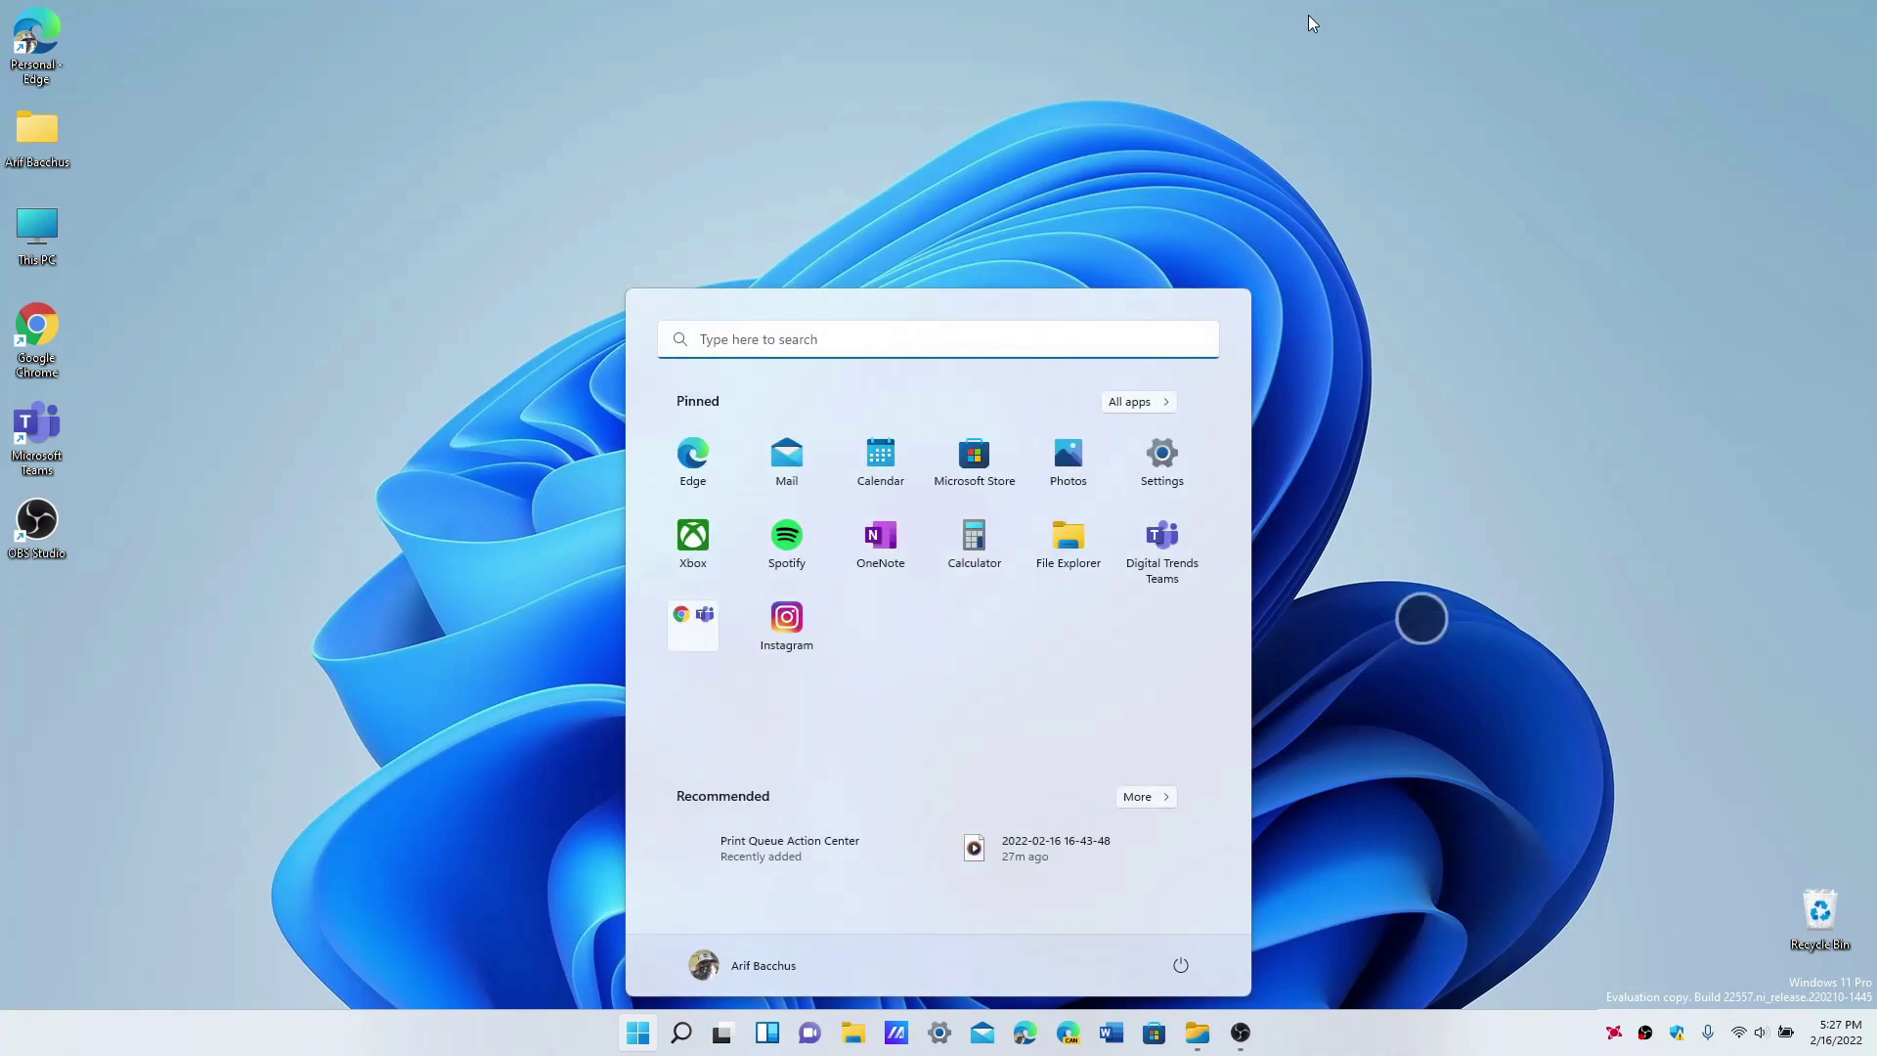
{"action": "left_click_drag", "start_coordinate": [821, 626], "coordinate": [718, 644]}
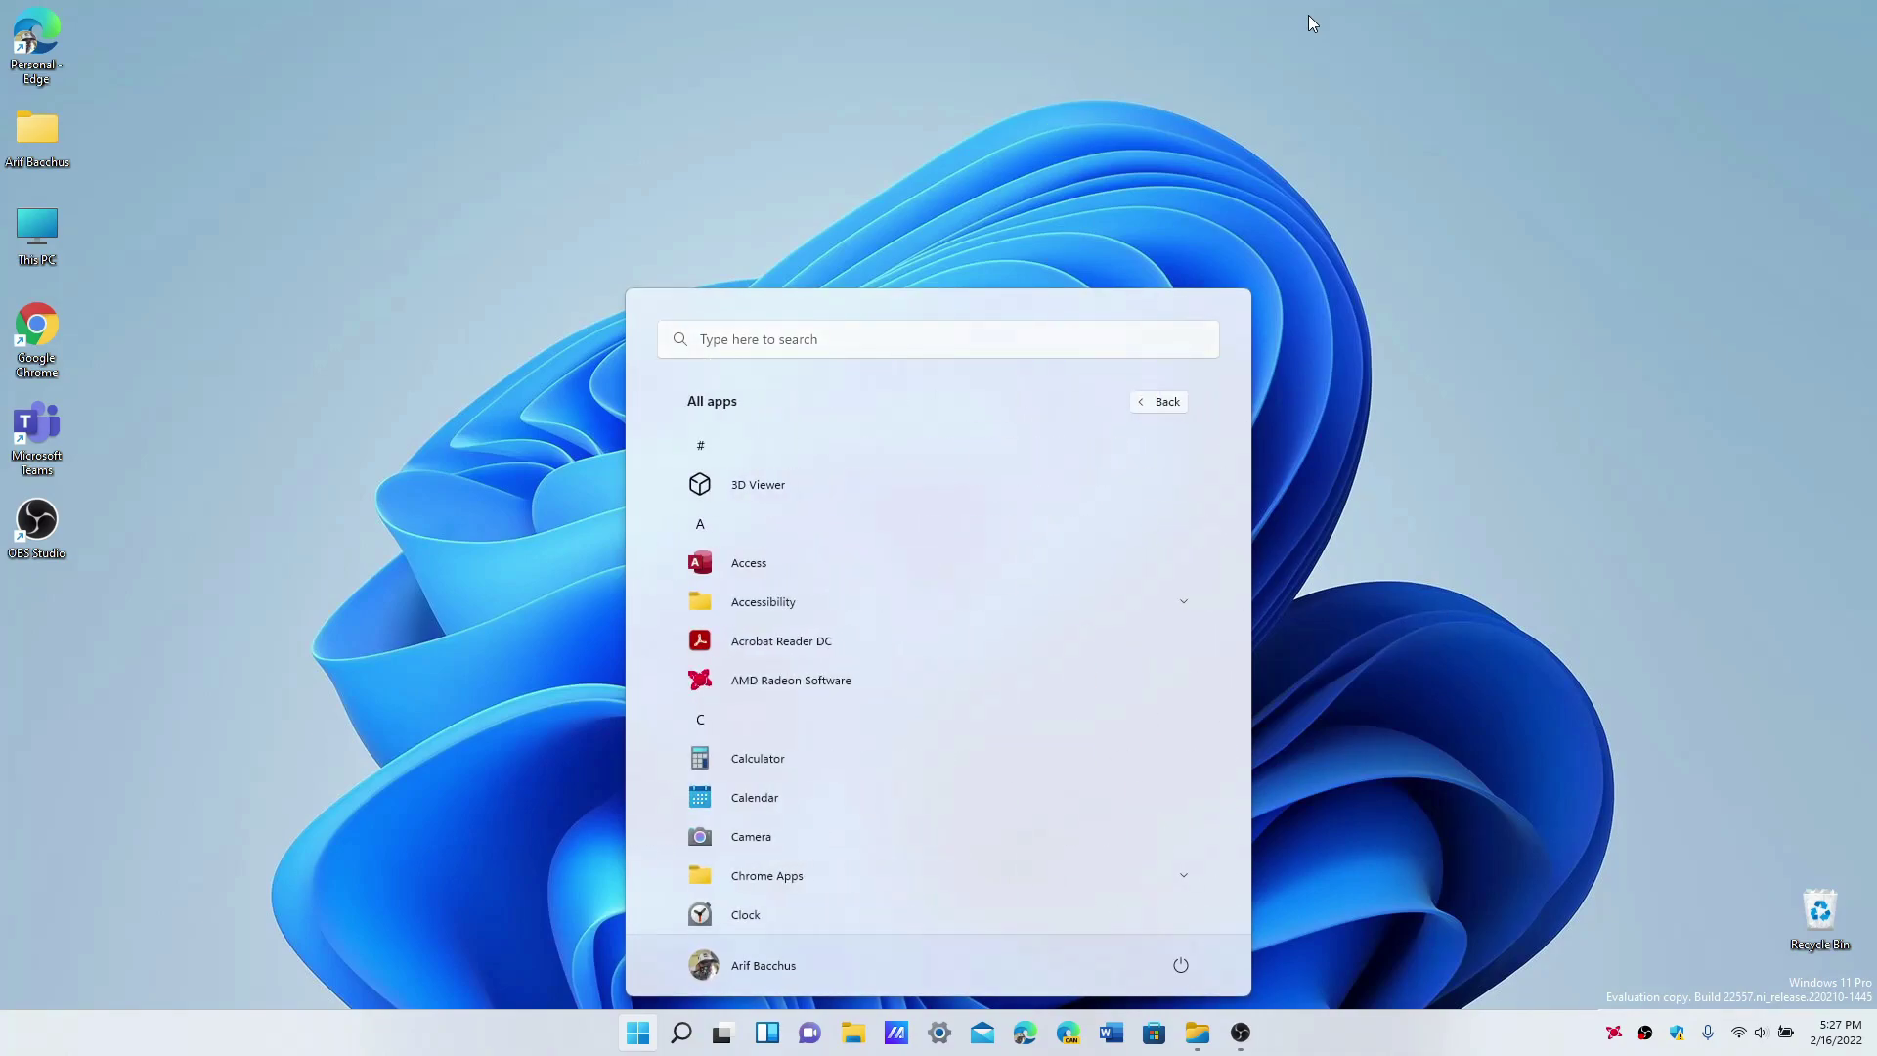
{"action": "left_click", "coordinate": [616, 650]}
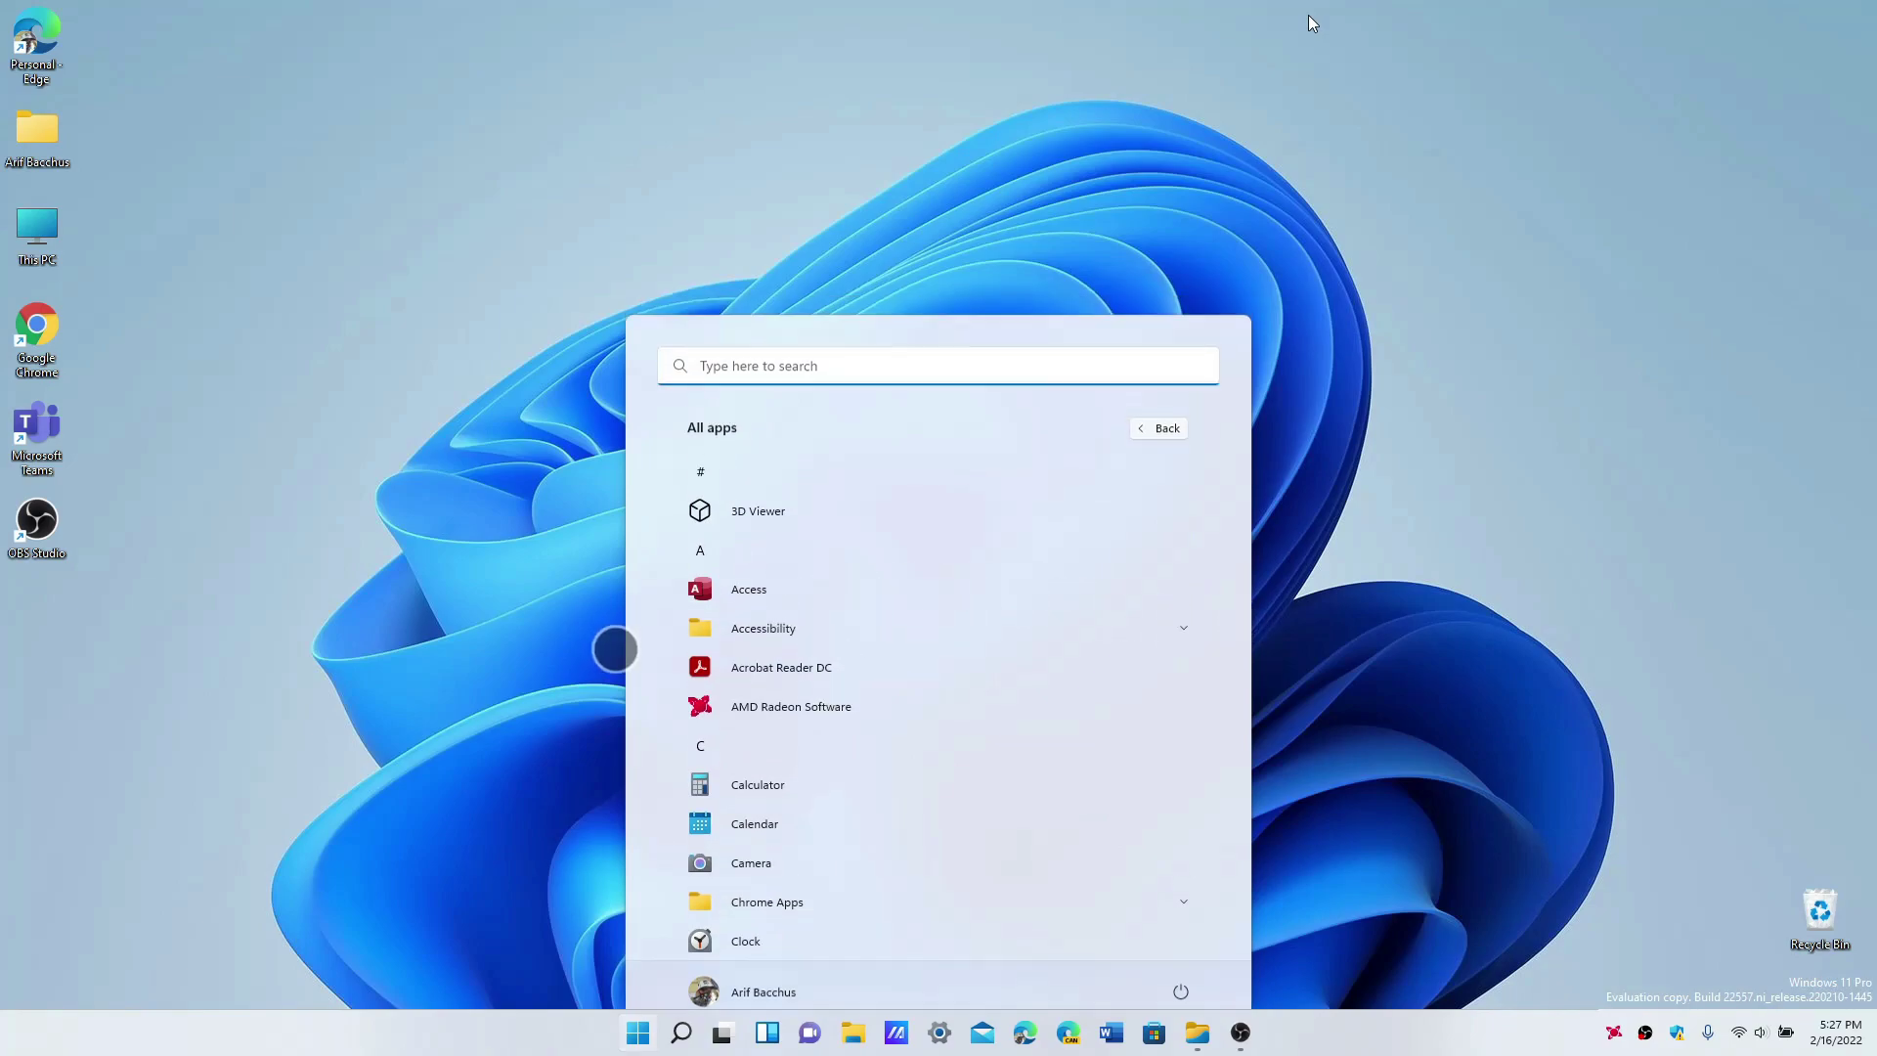
{"action": "left_click_drag", "start_coordinate": [1028, 1027], "coordinate": [1031, 578]}
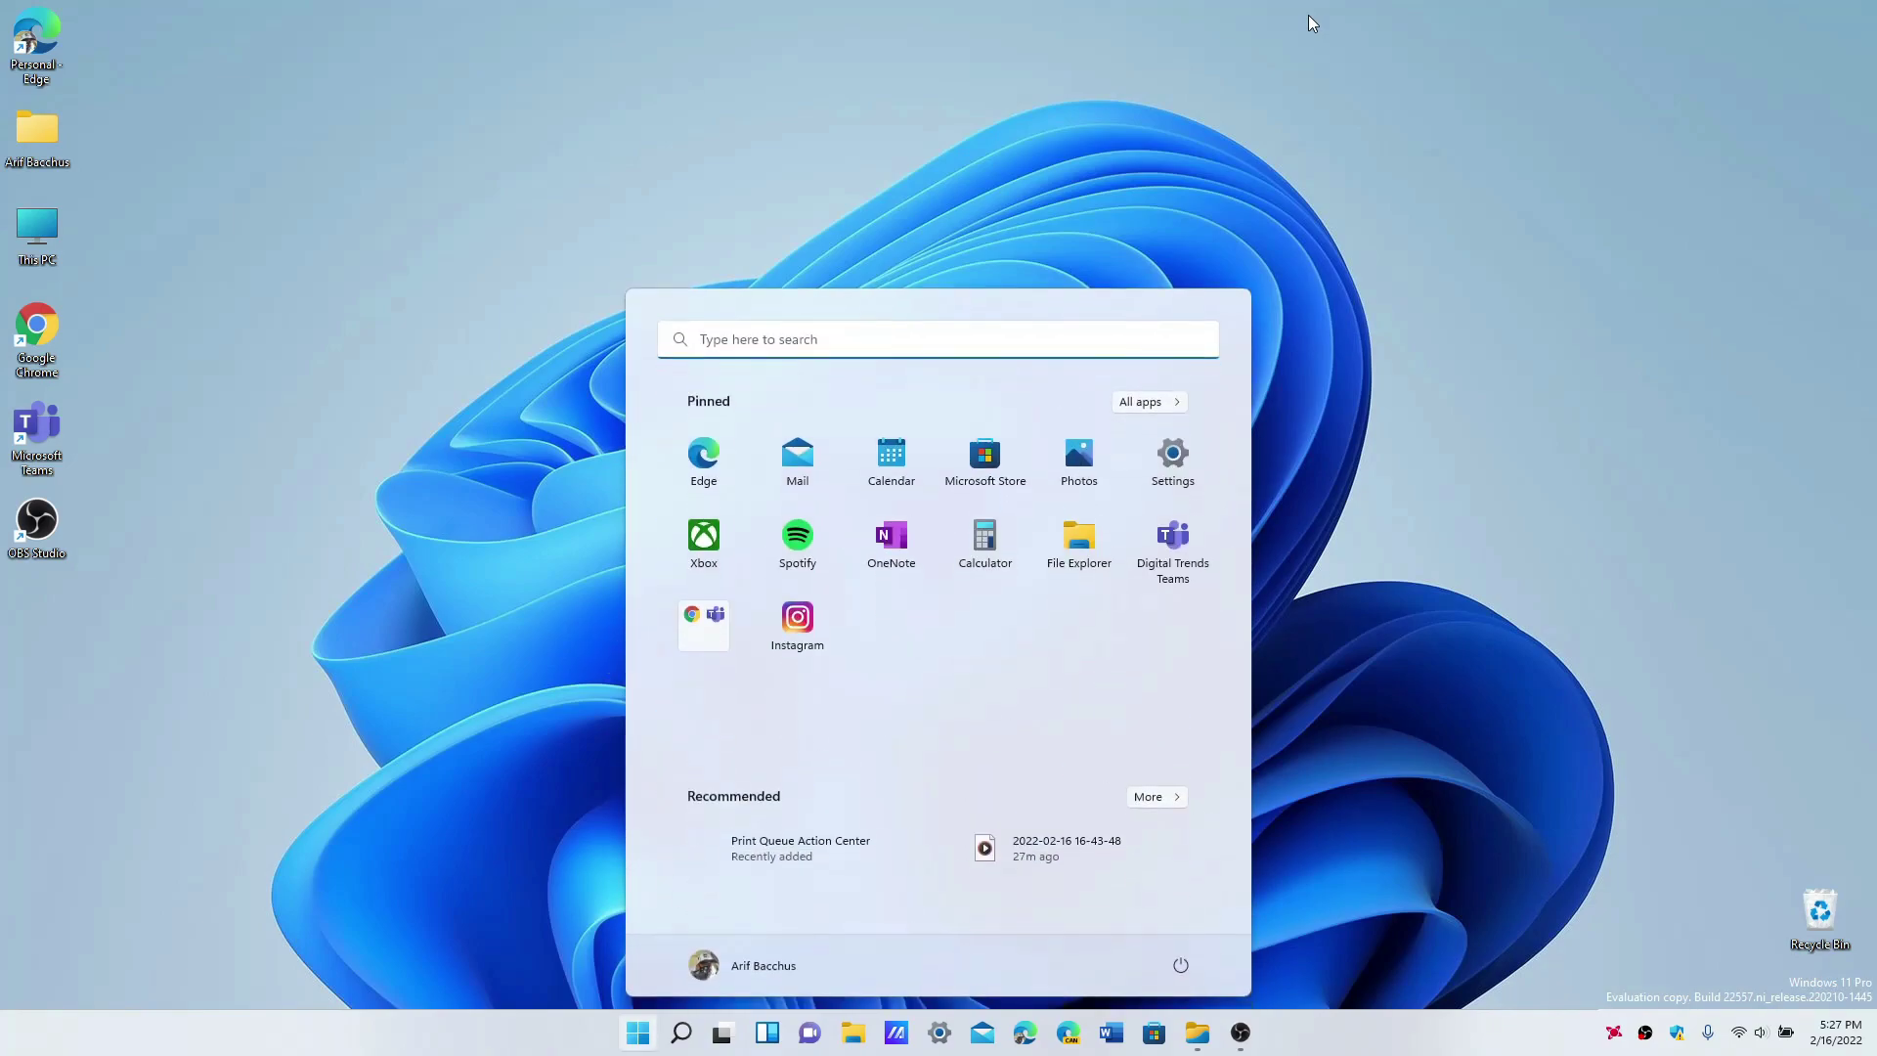
{"action": "left_click_drag", "start_coordinate": [1026, 720], "coordinate": [826, 720]}
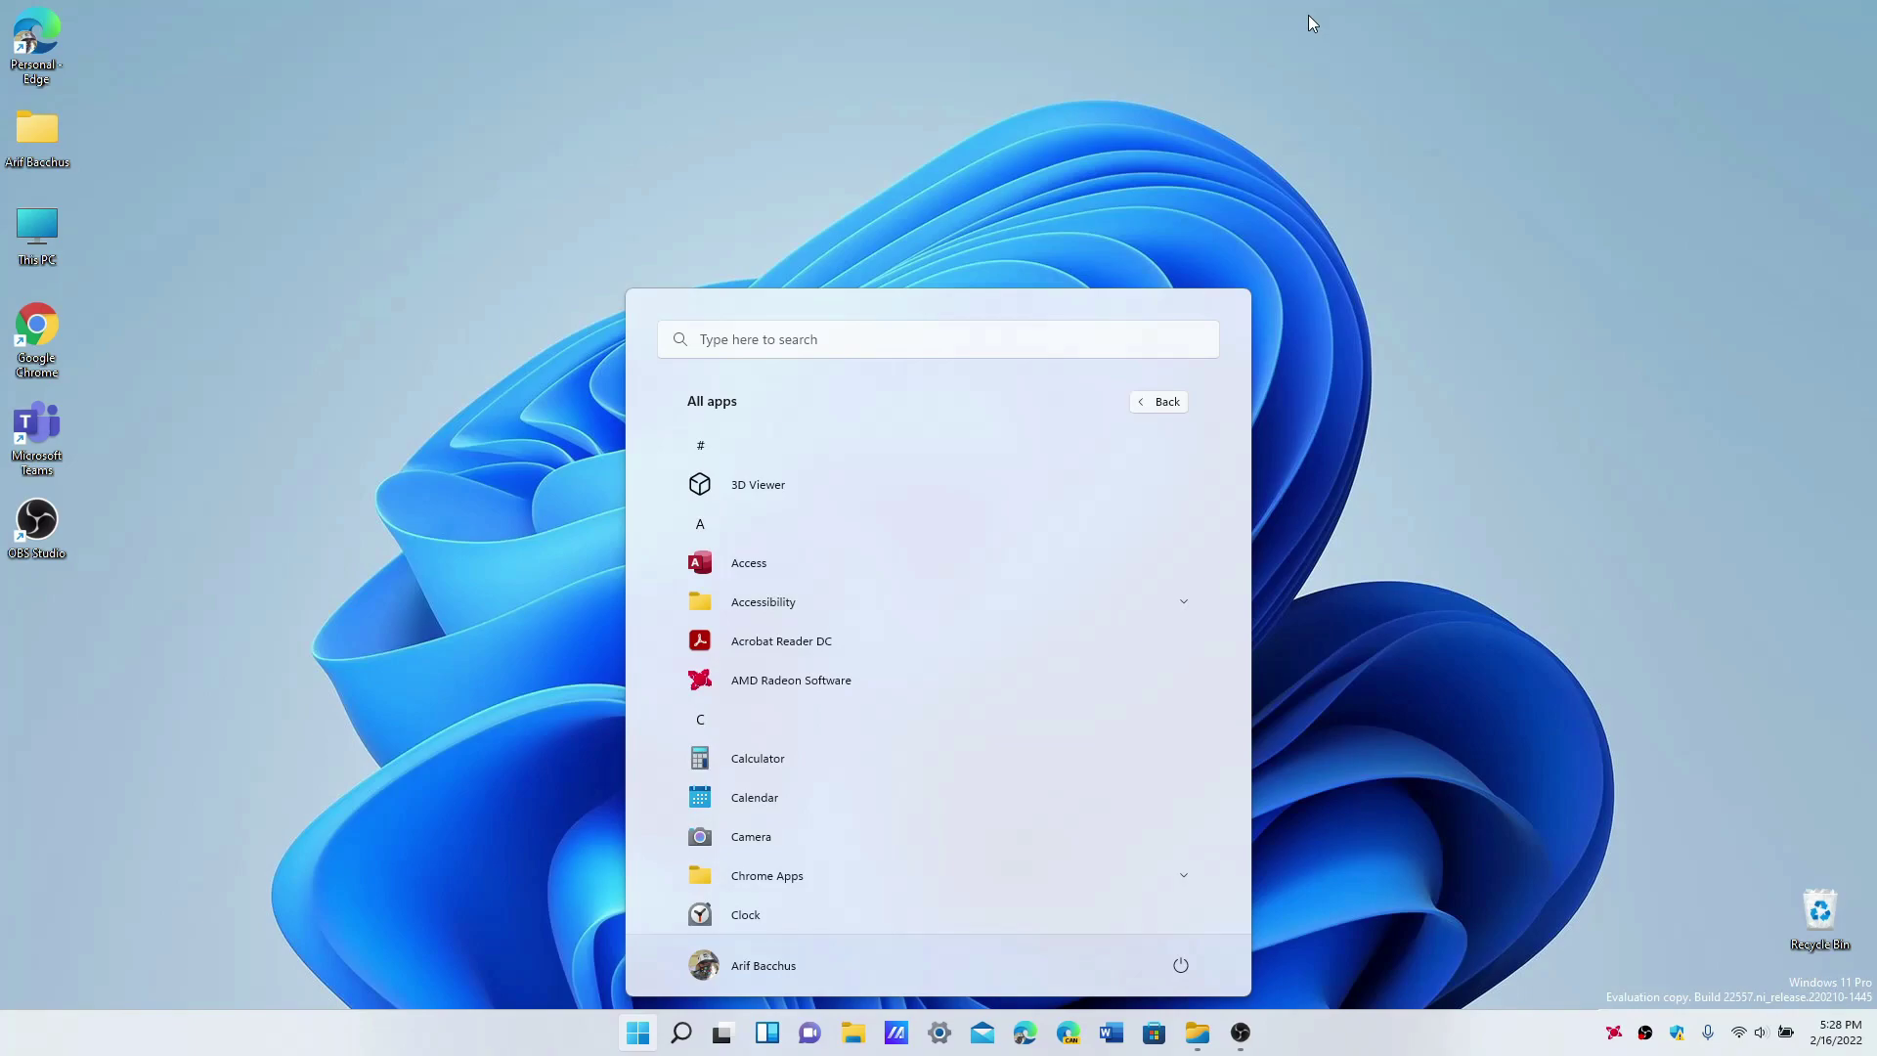
{"action": "left_click", "coordinate": [1759, 1032]}
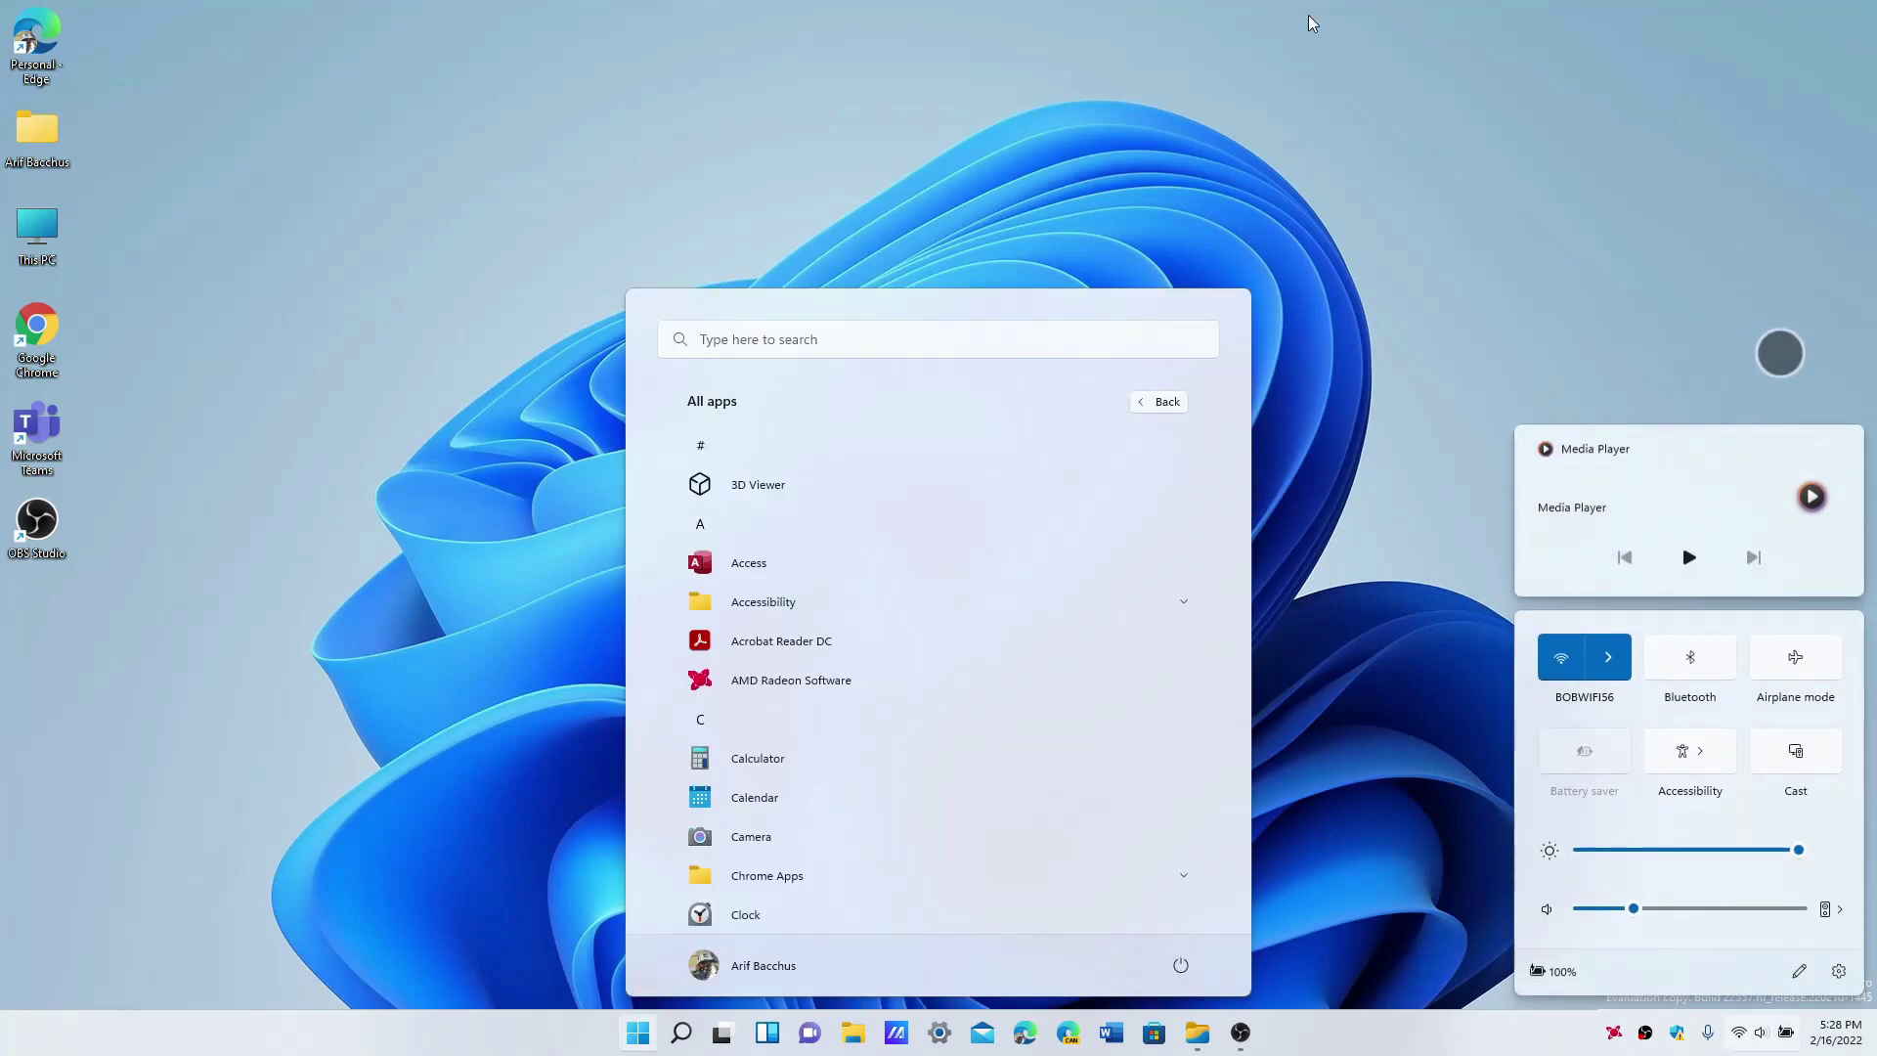
Step: Toggle the notification center repeatedly with Win+N, then bring up Start search for Solitaire
{"action": "left_click", "coordinate": [1756, 279]}
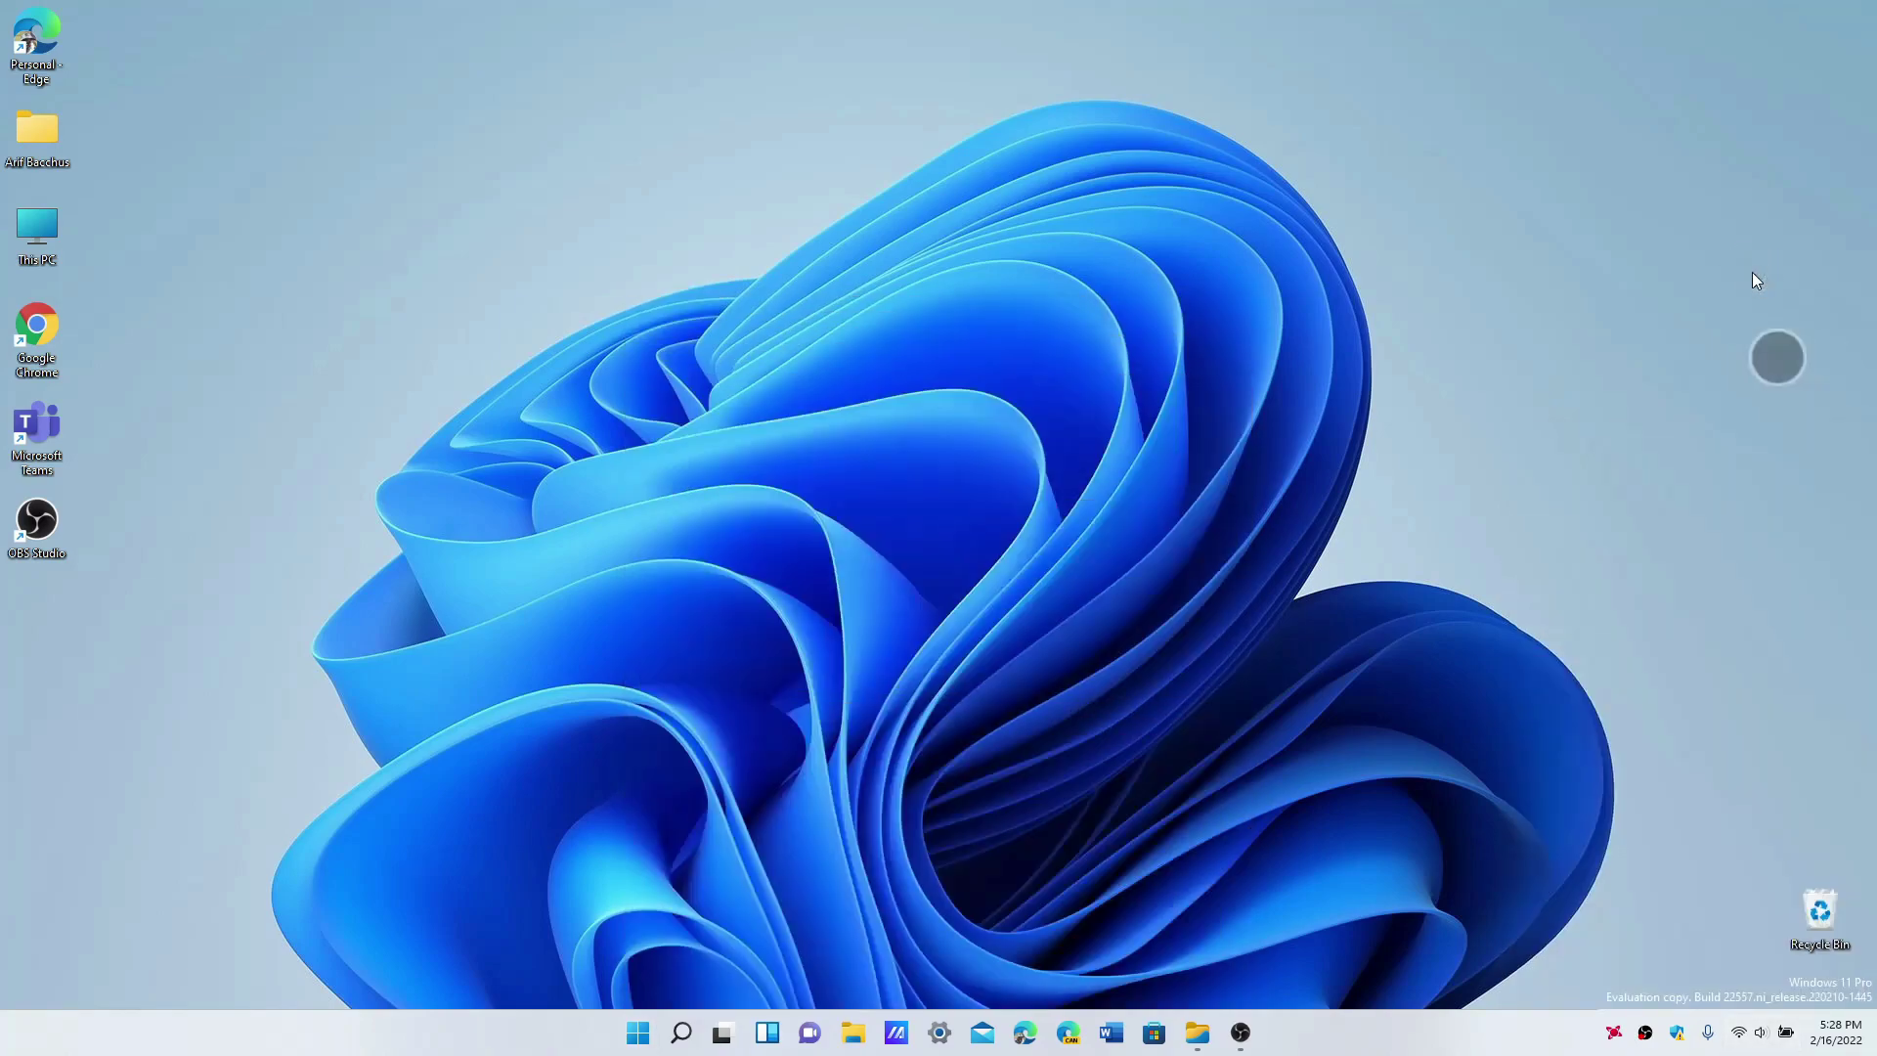
{"action": "key", "text": "super+n"}
{"action": "key", "text": "super+n"}
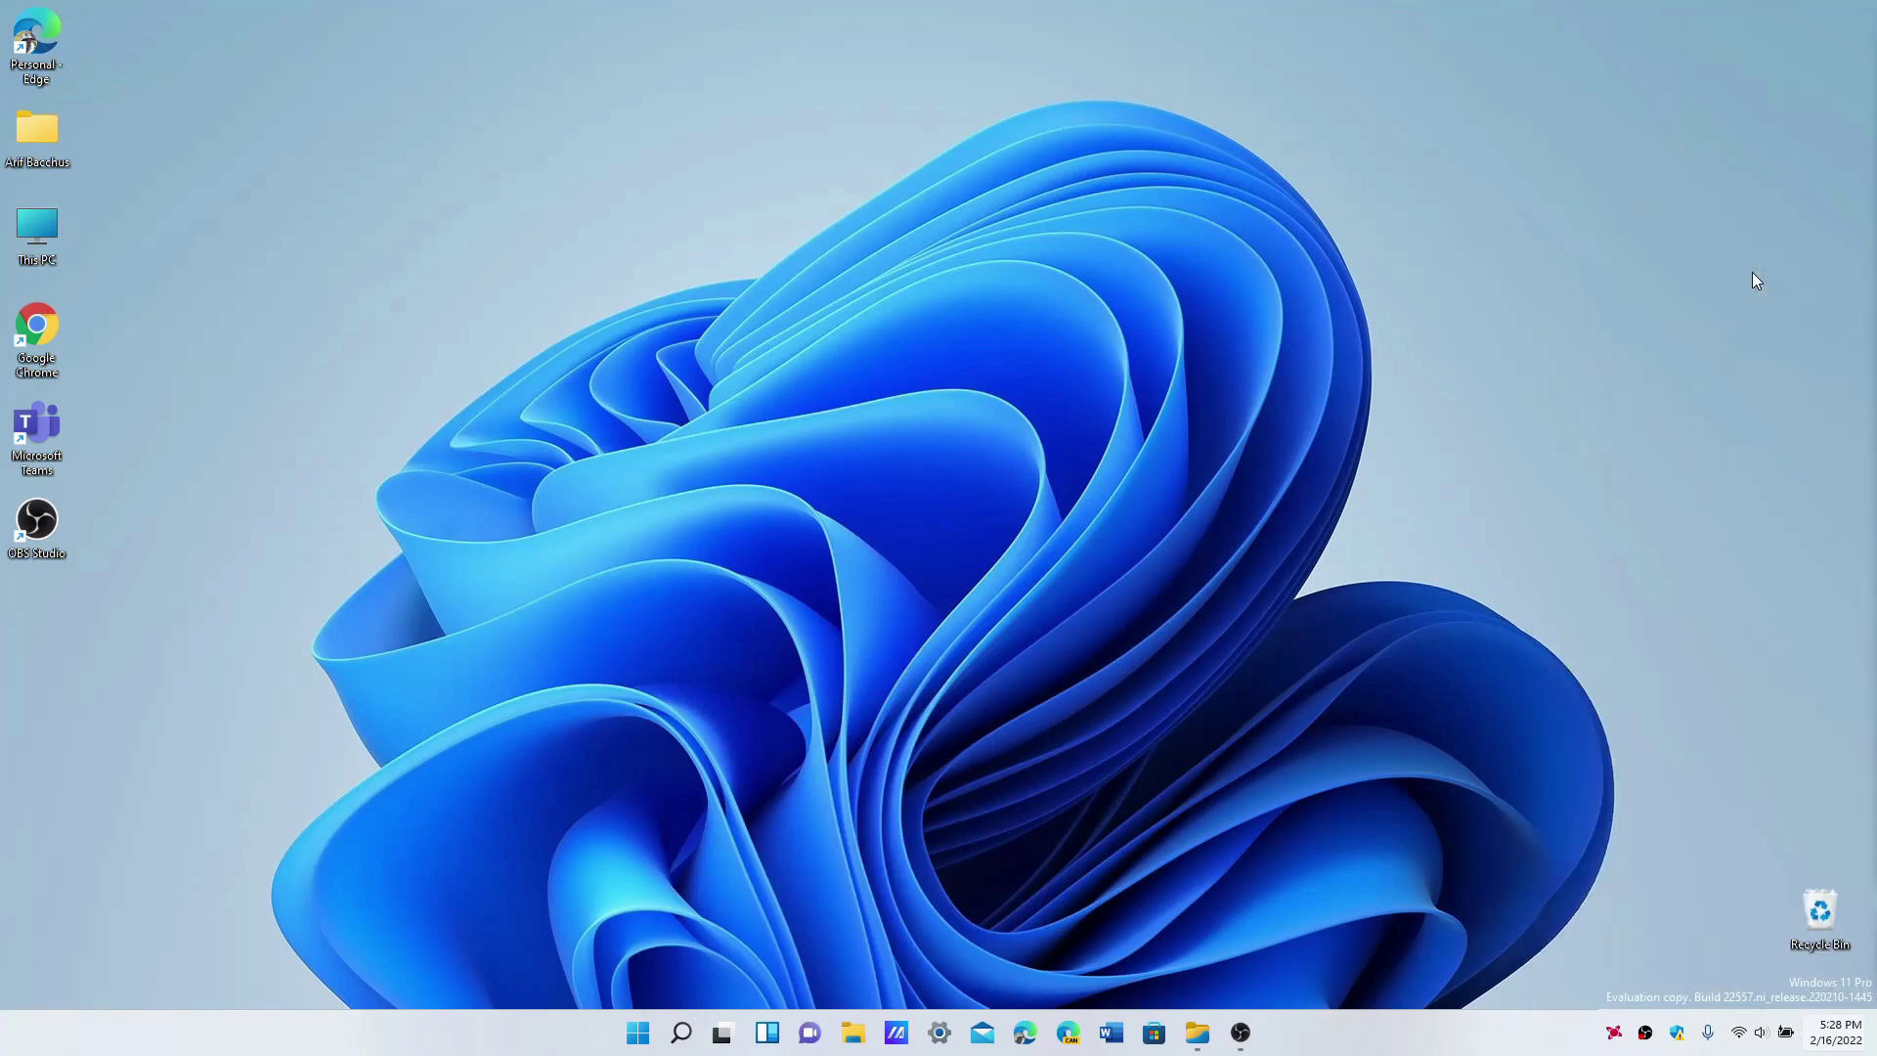
{"action": "key", "text": "super+n"}
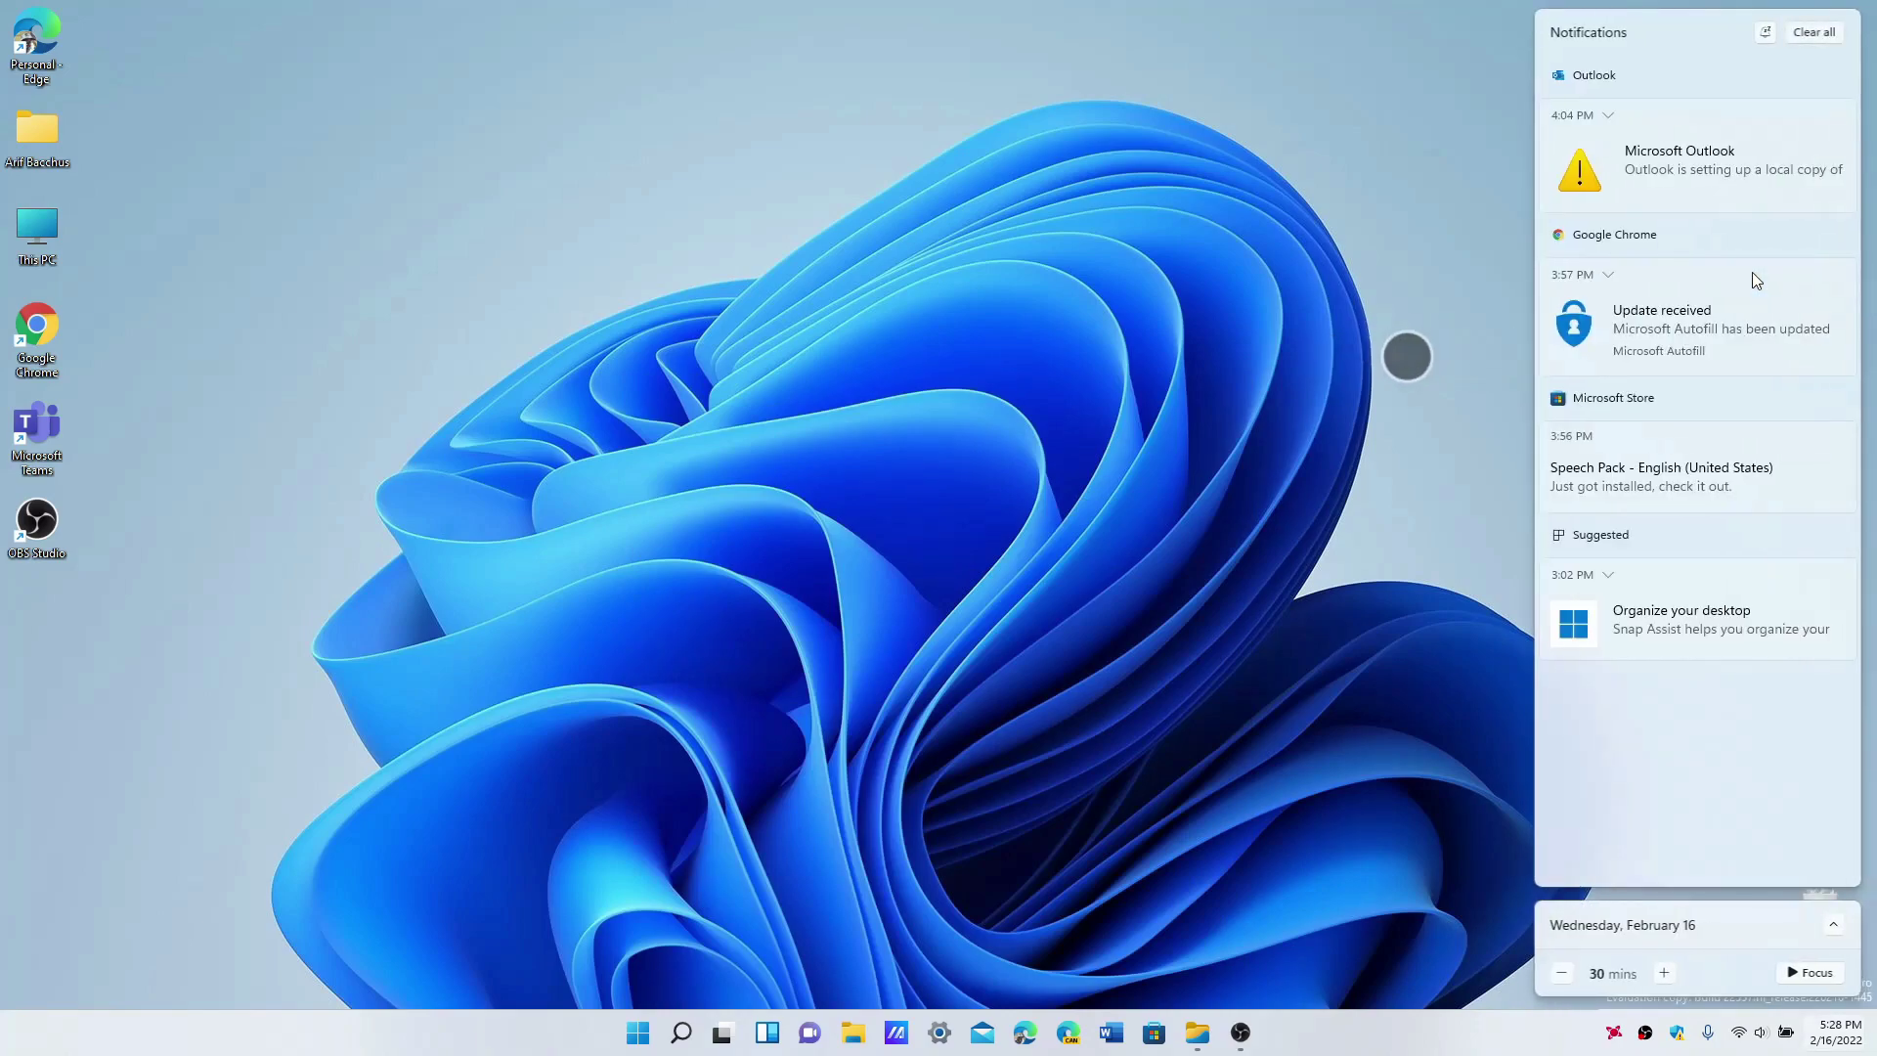
{"action": "key", "text": "super+n"}
{"action": "key", "text": "super+n"}
{"action": "key", "text": "super+n"}
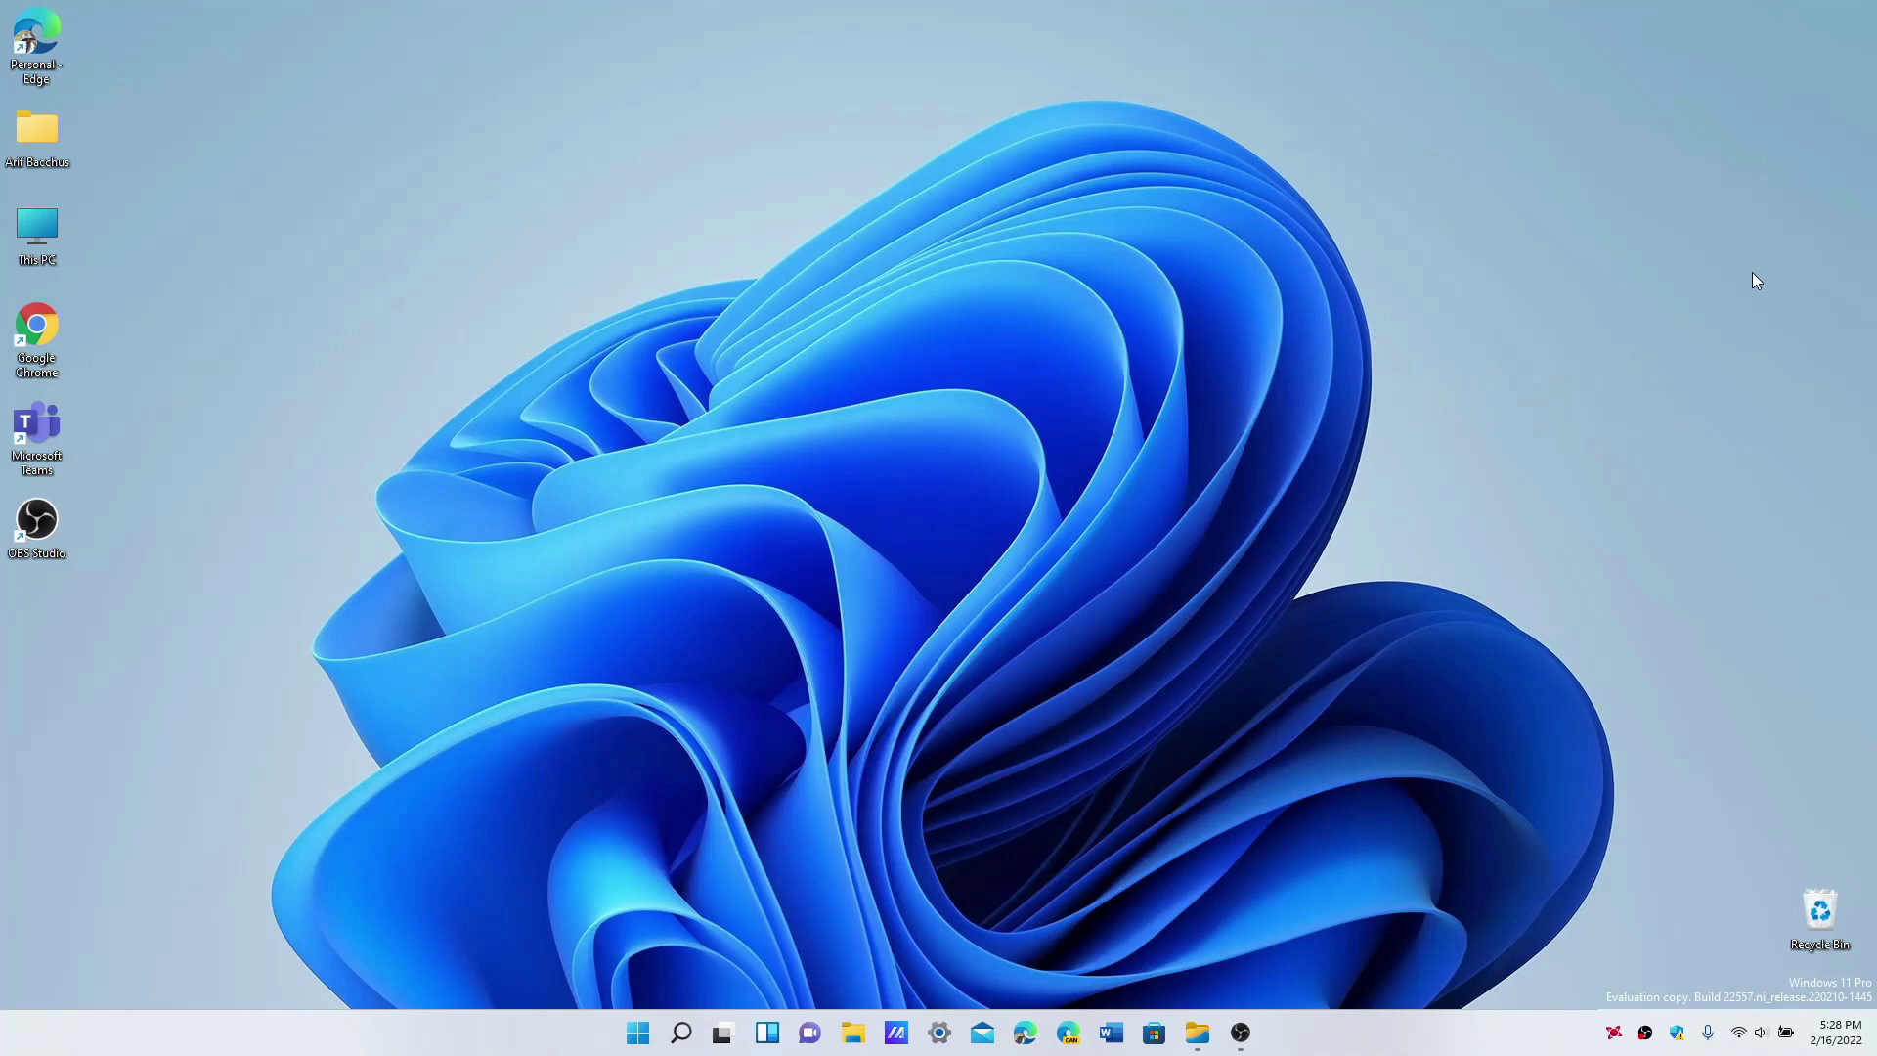
{"action": "key", "text": "super+n"}
{"action": "left_click", "coordinate": [1454, 415]}
{"action": "key", "text": "super+n"}
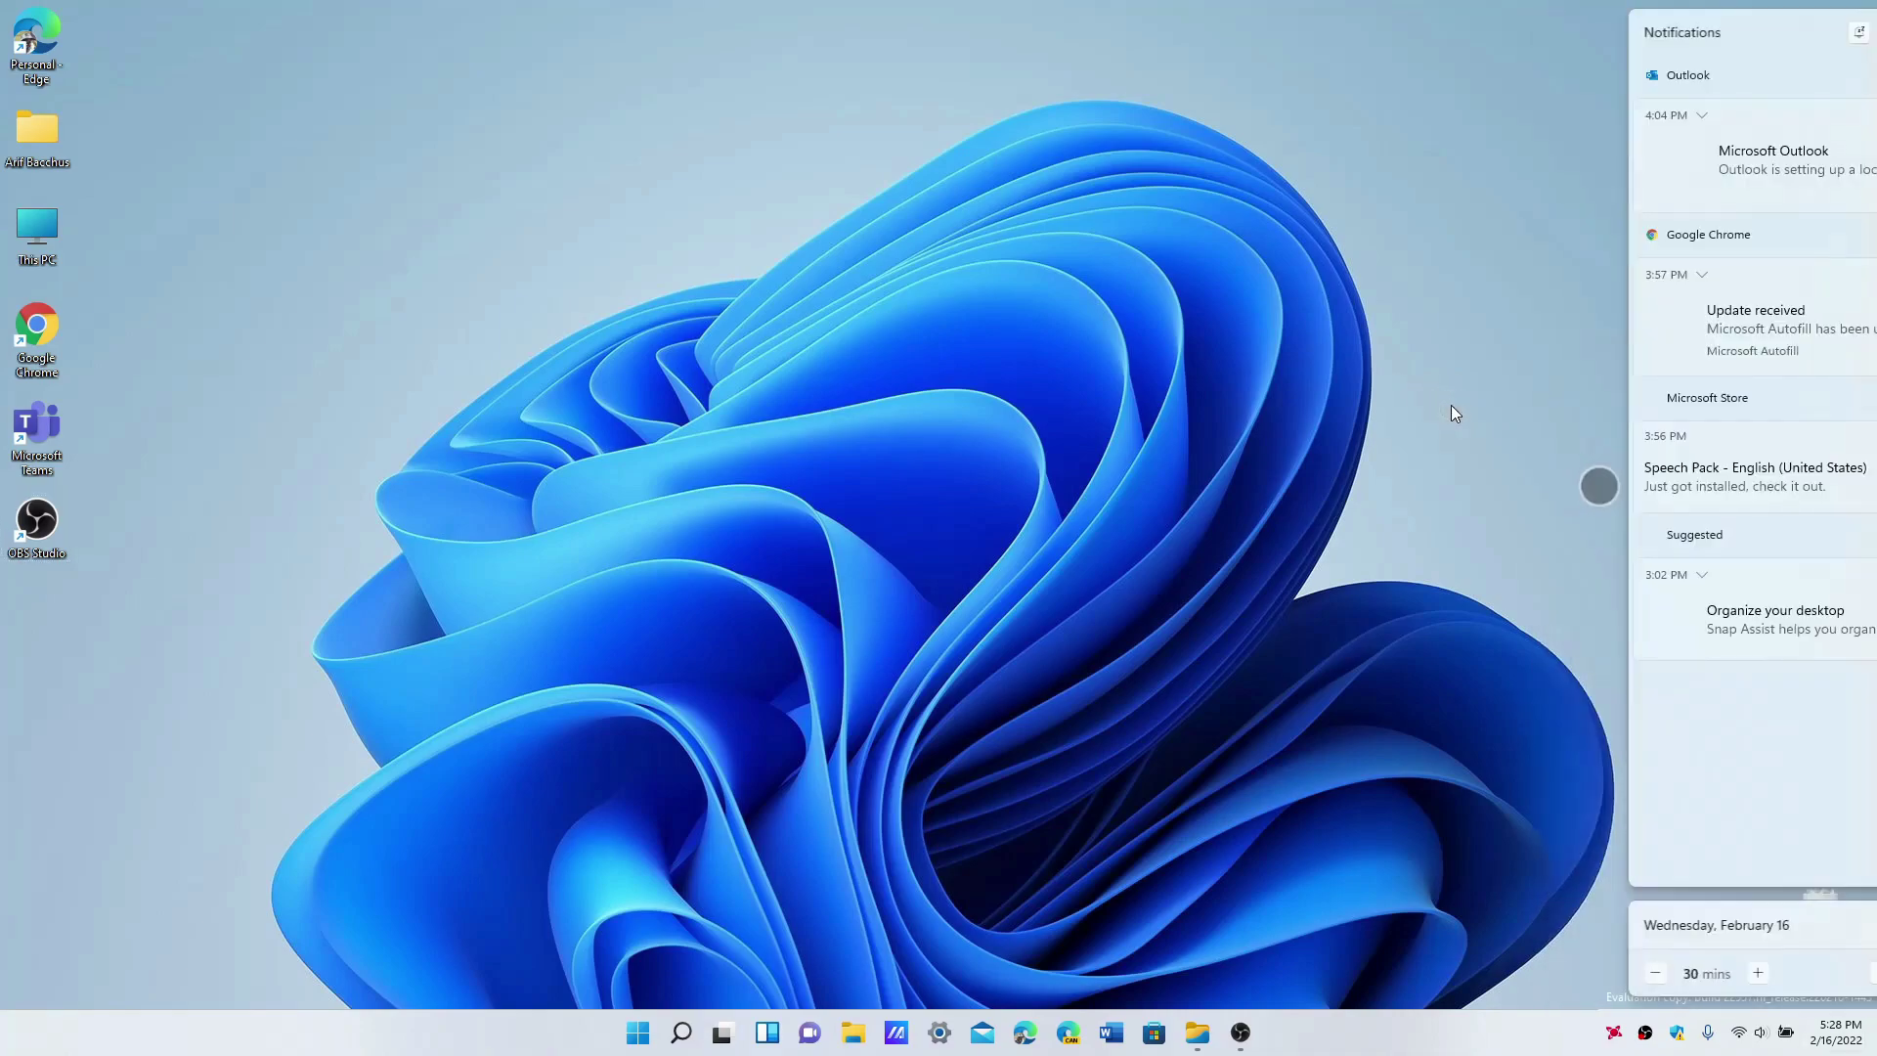
{"action": "key", "text": "super+n"}
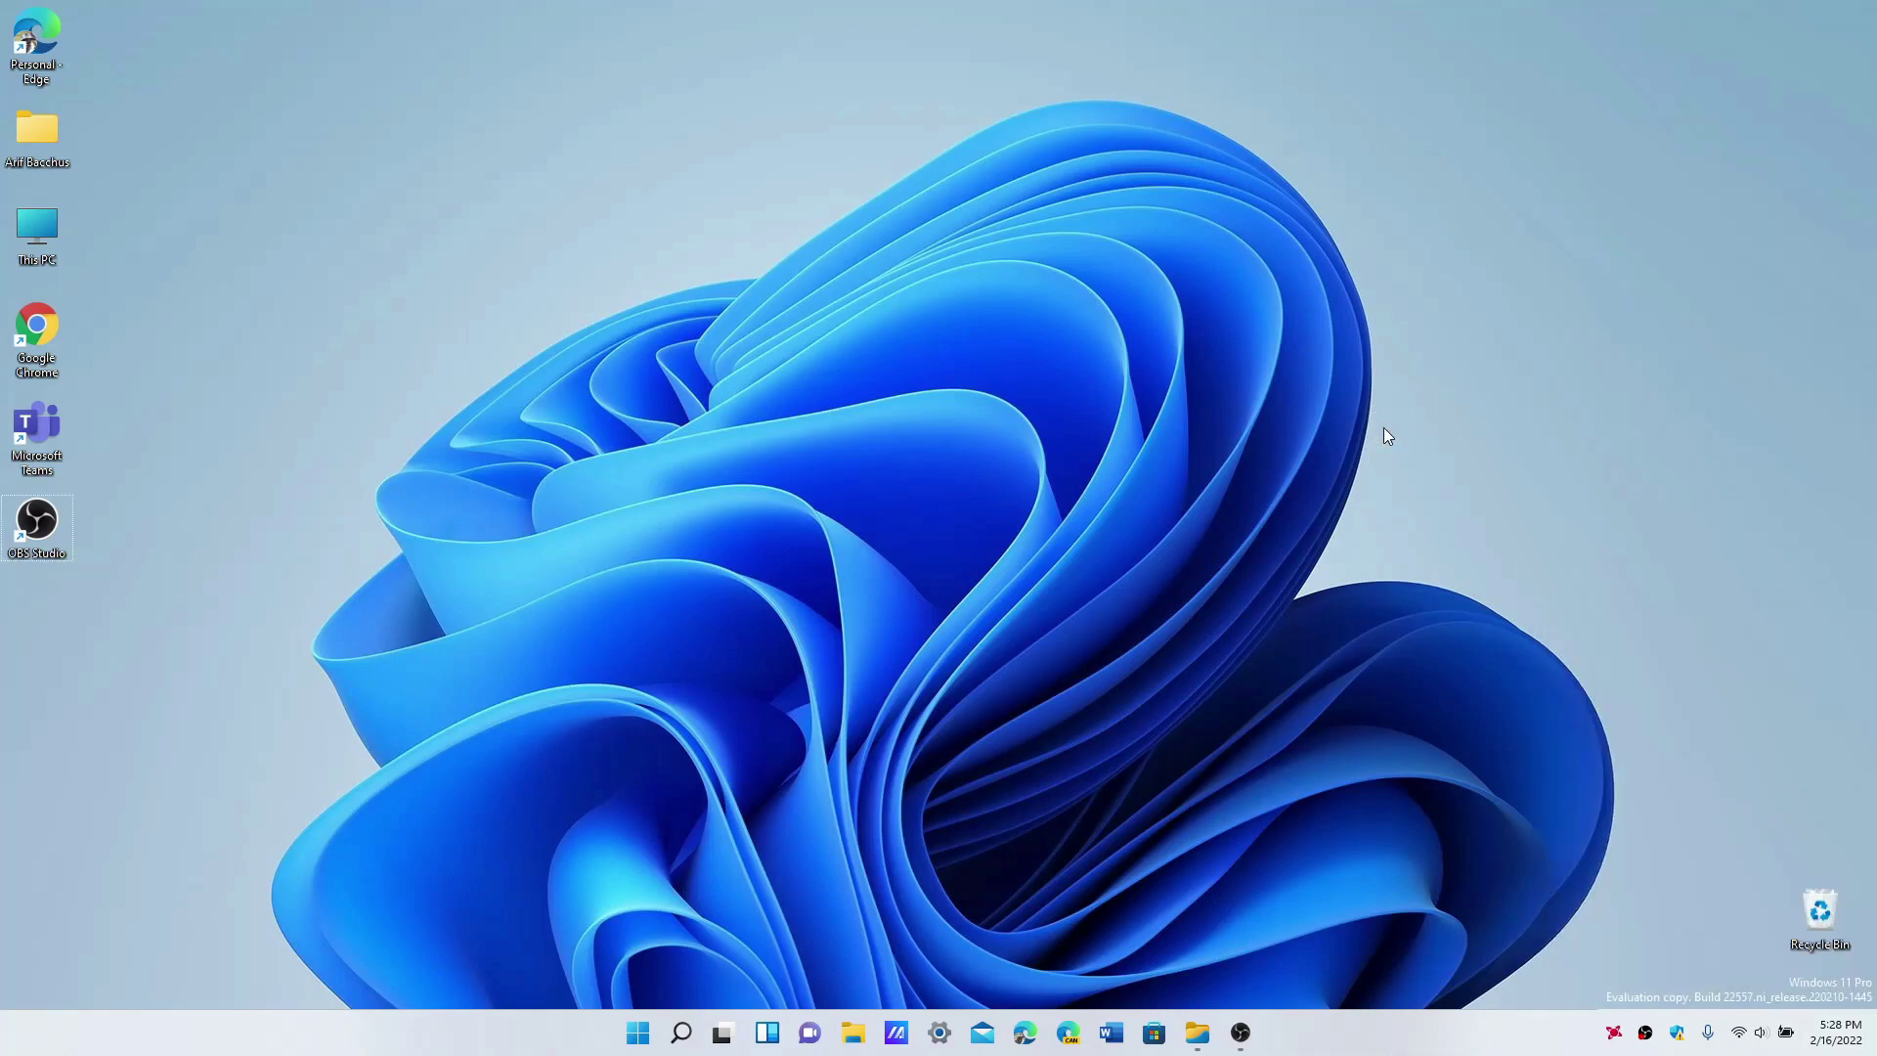
{"action": "key", "text": "super"}
{"action": "type", "text": "so"}
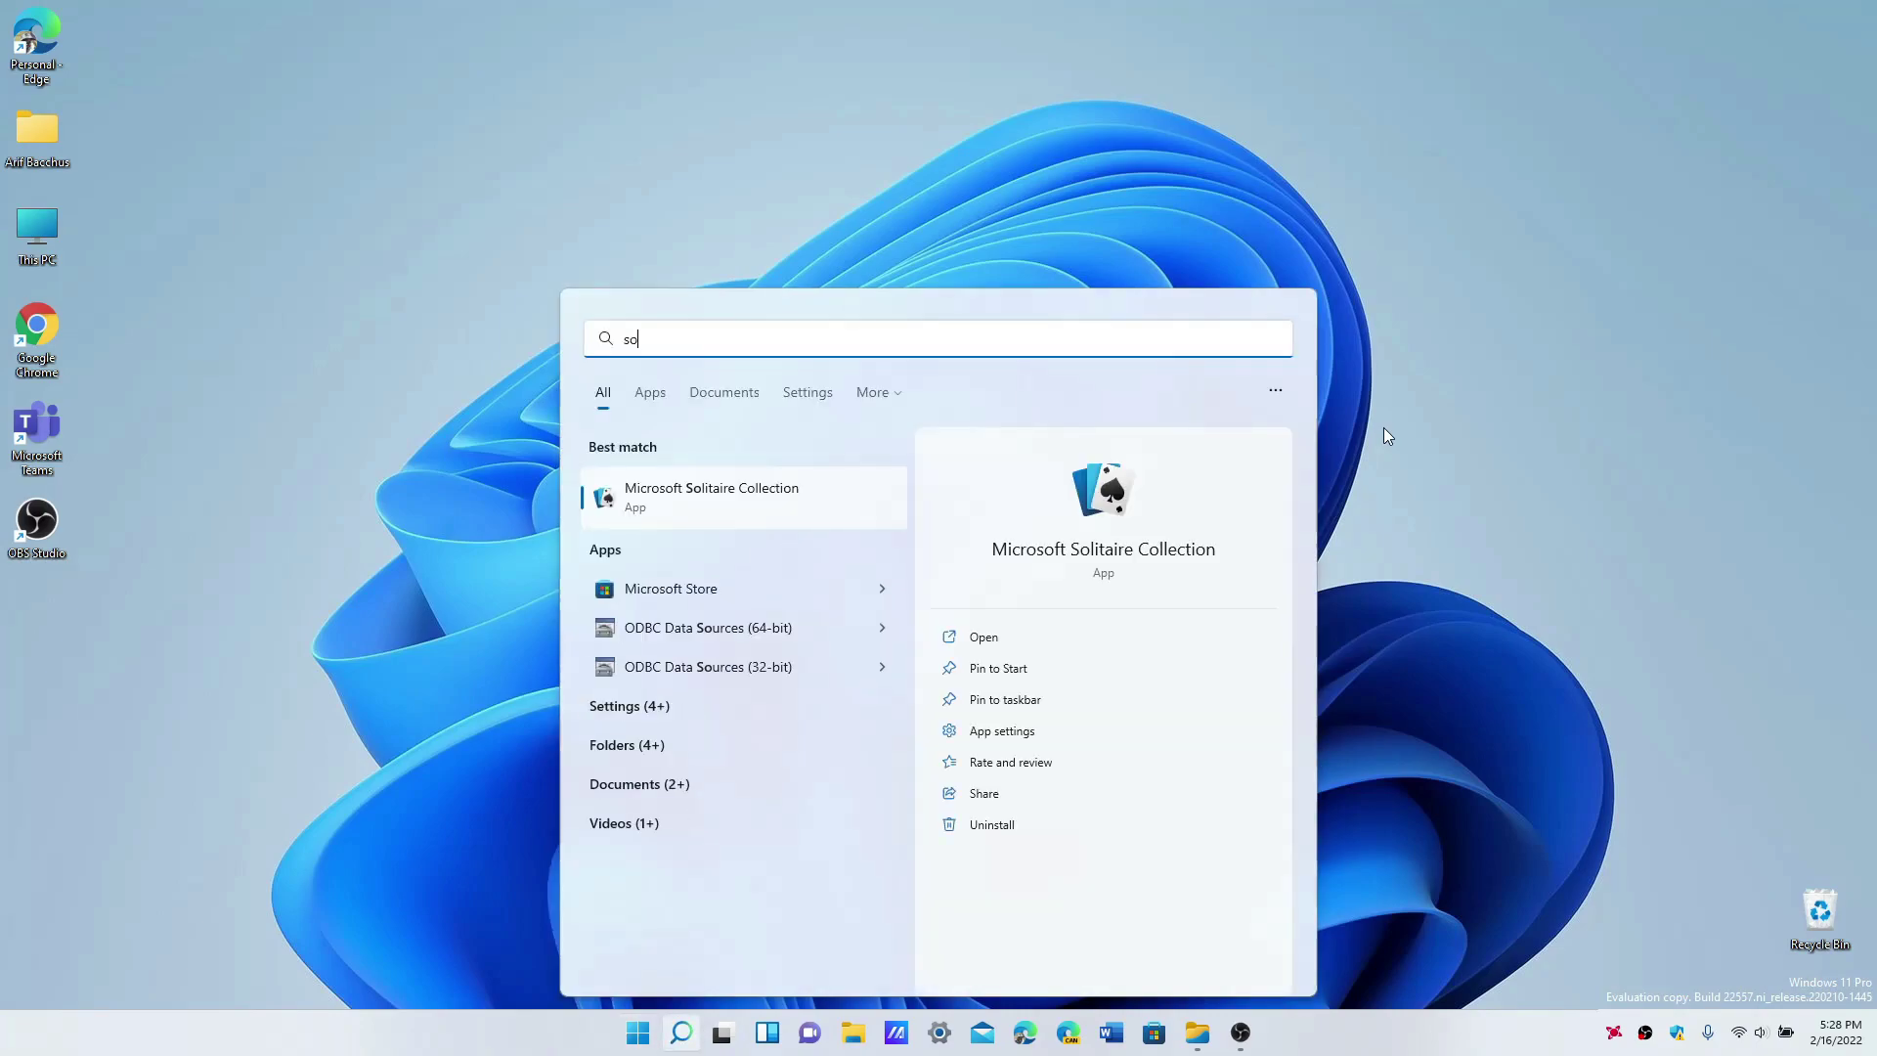
{"action": "type", "text": "l"}
Step: Launch Microsoft Solitaire Collection and swipe the notifications panel in and out over the game hub
{"action": "key", "text": "Return"}
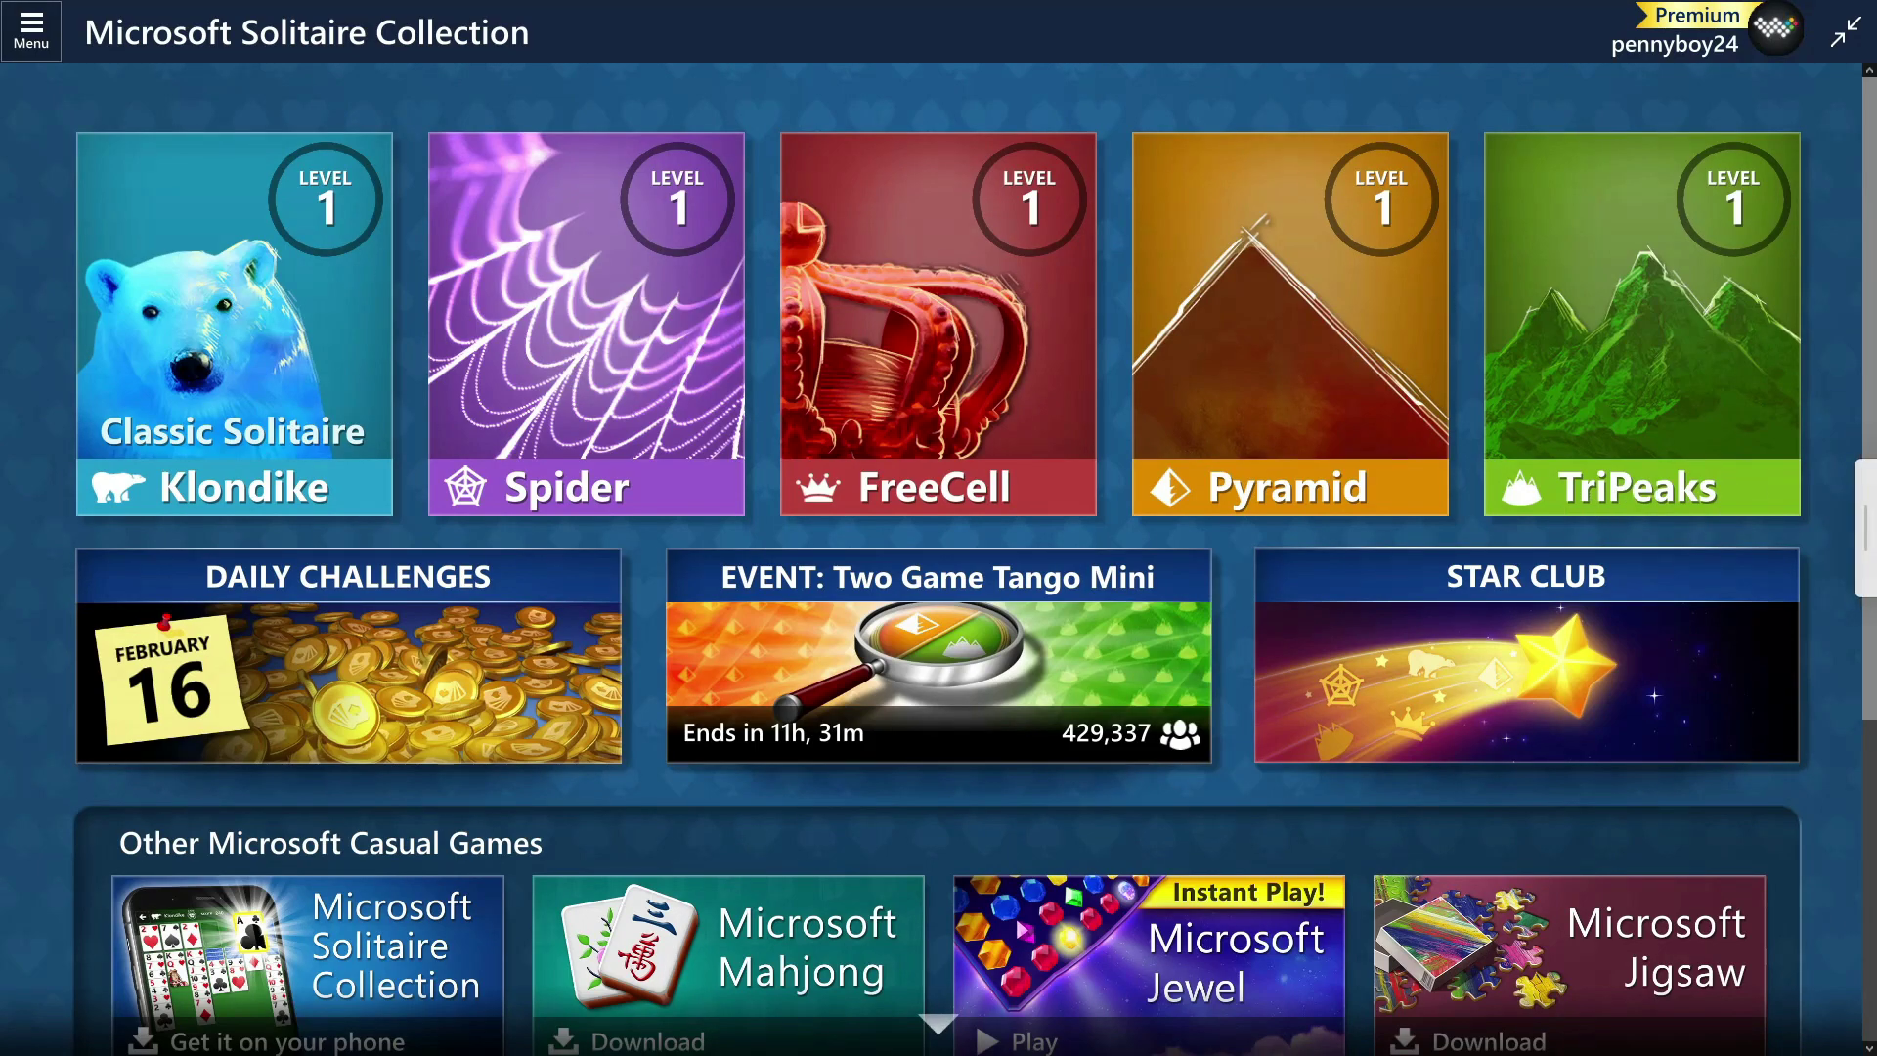
{"action": "left_click_drag", "start_coordinate": [1869, 540], "coordinate": [1775, 540]}
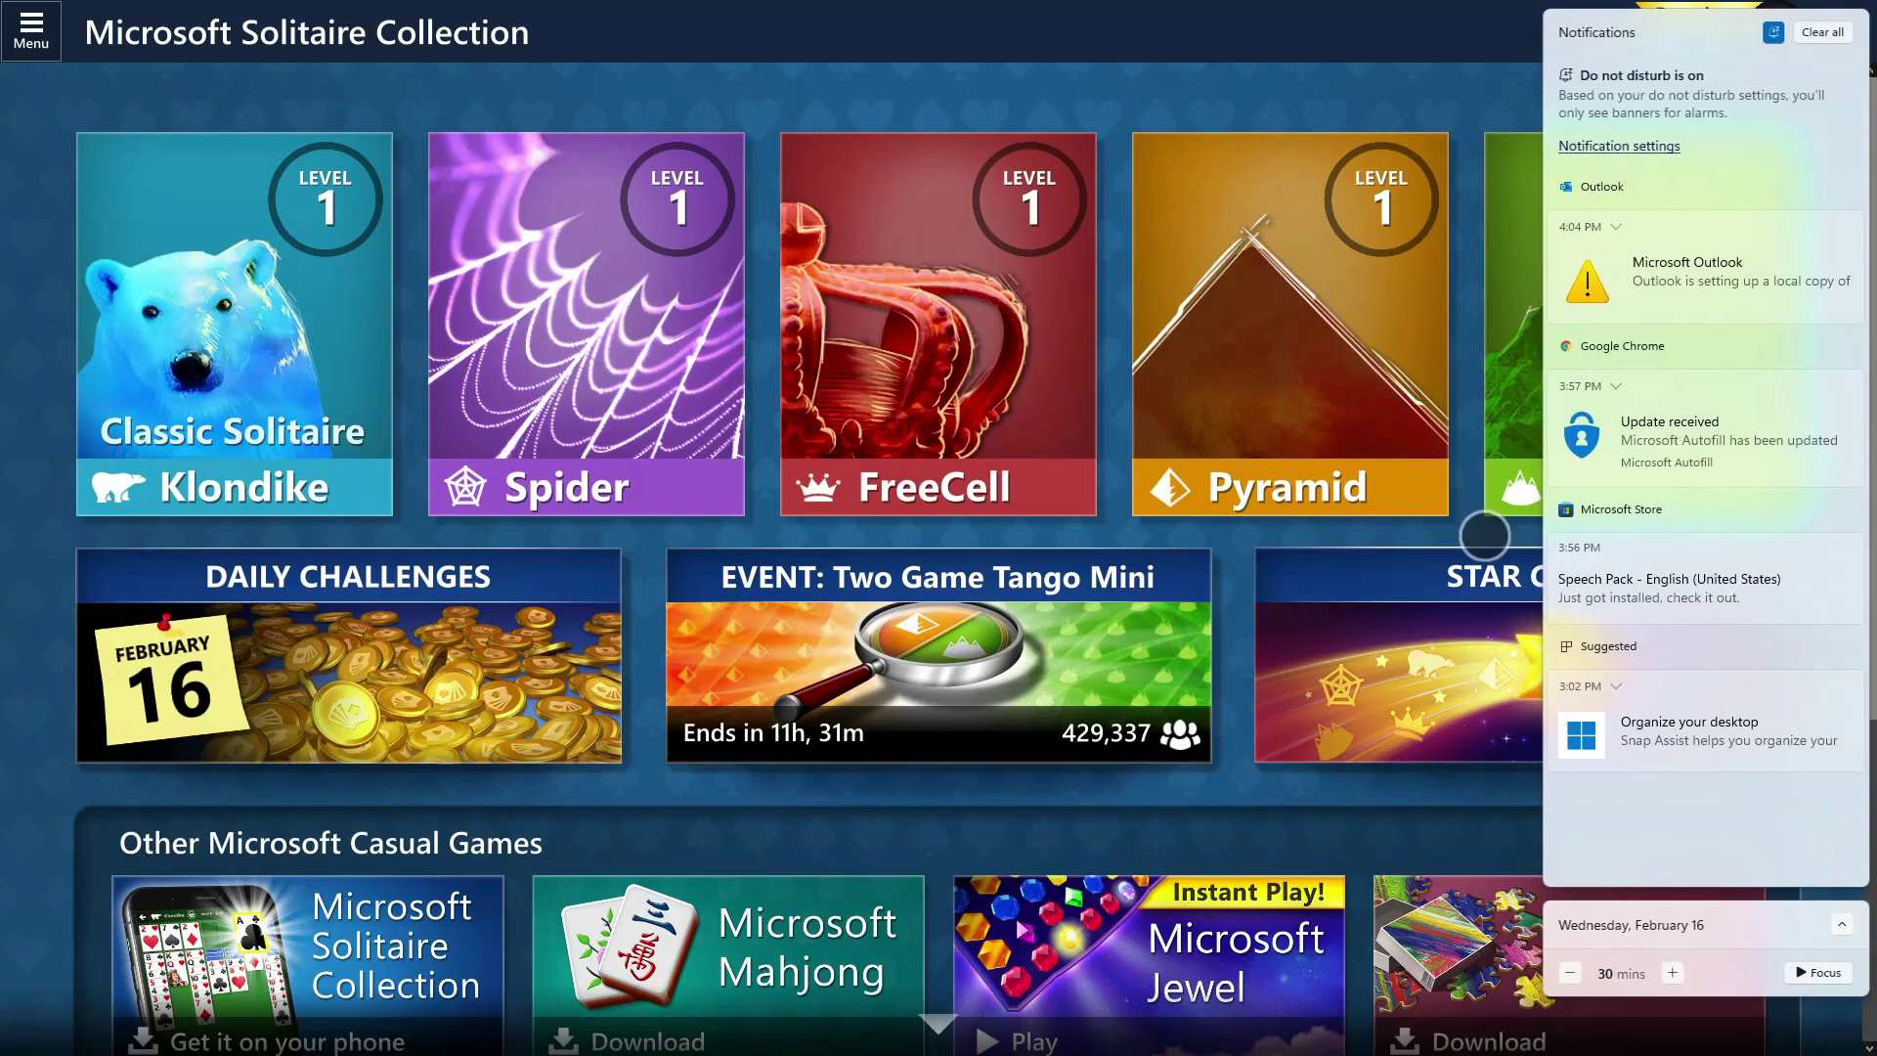
{"action": "left_click", "coordinate": [1487, 532]}
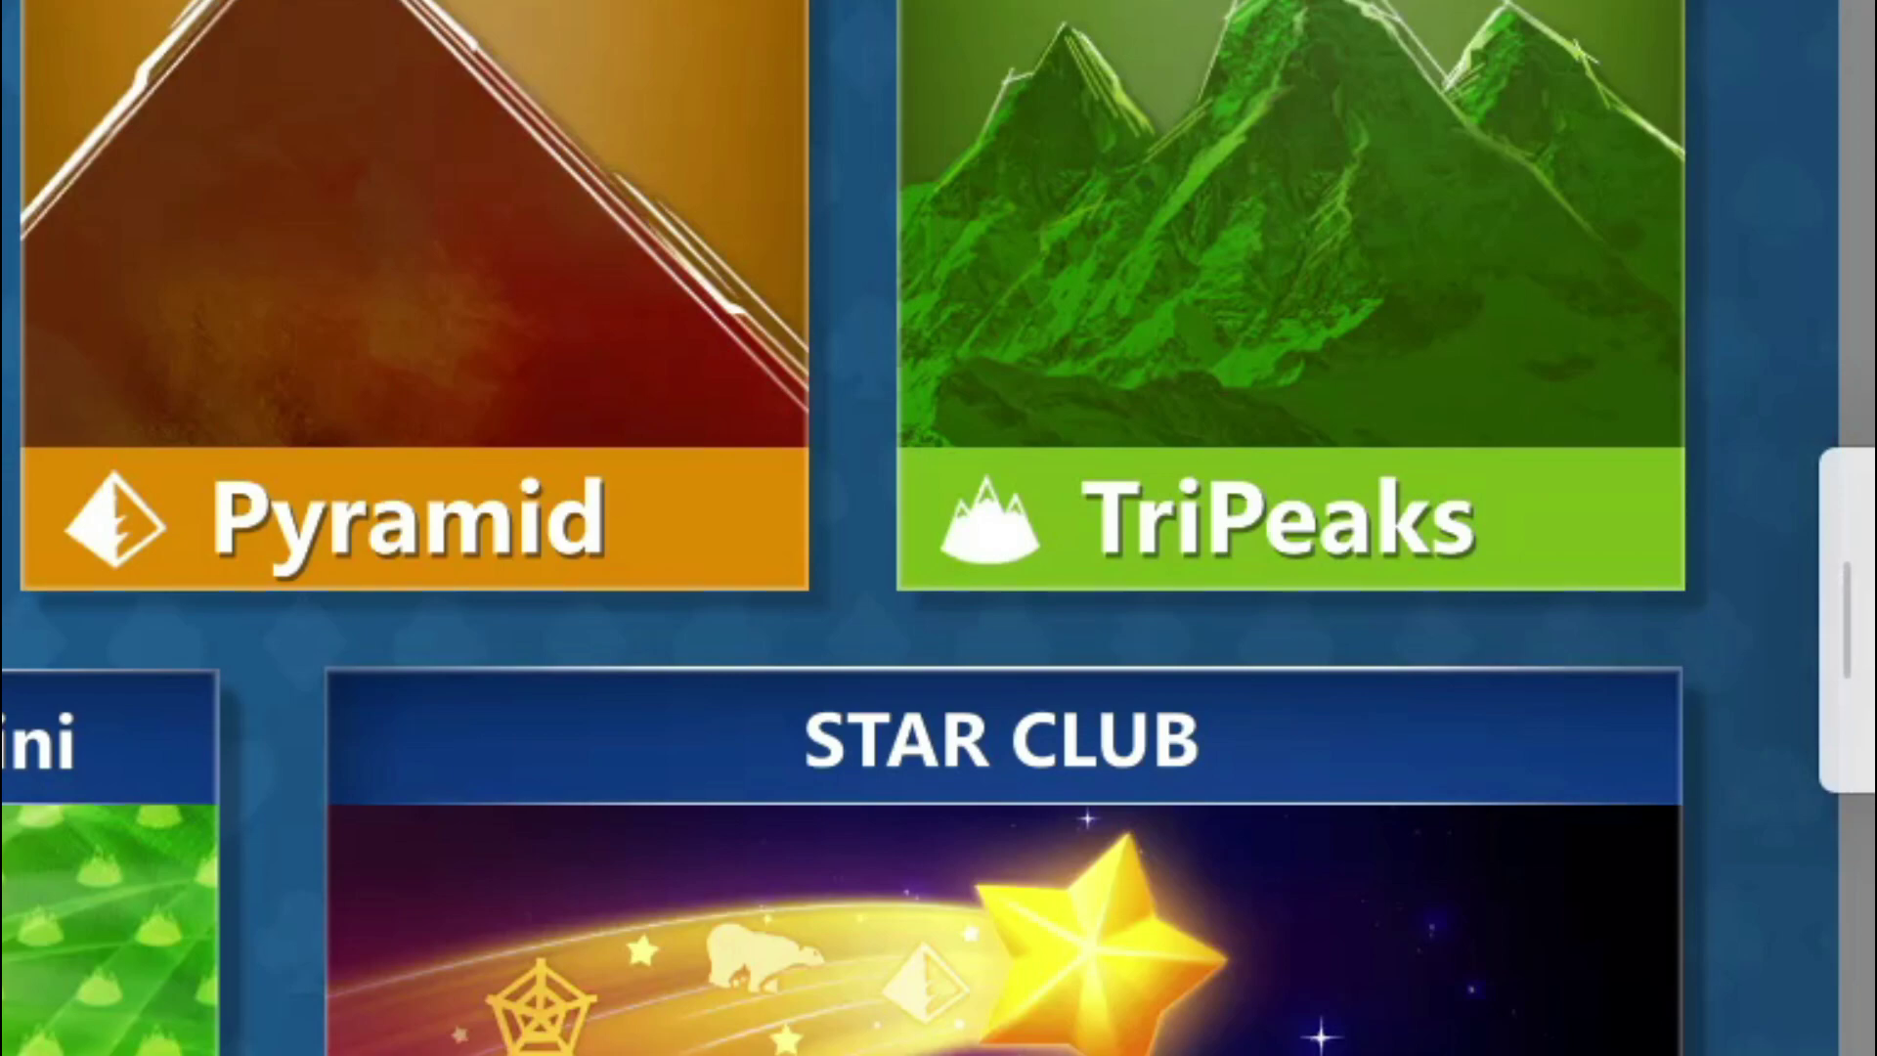
{"action": "left_click_drag", "start_coordinate": [1869, 543], "coordinate": [1760, 542]}
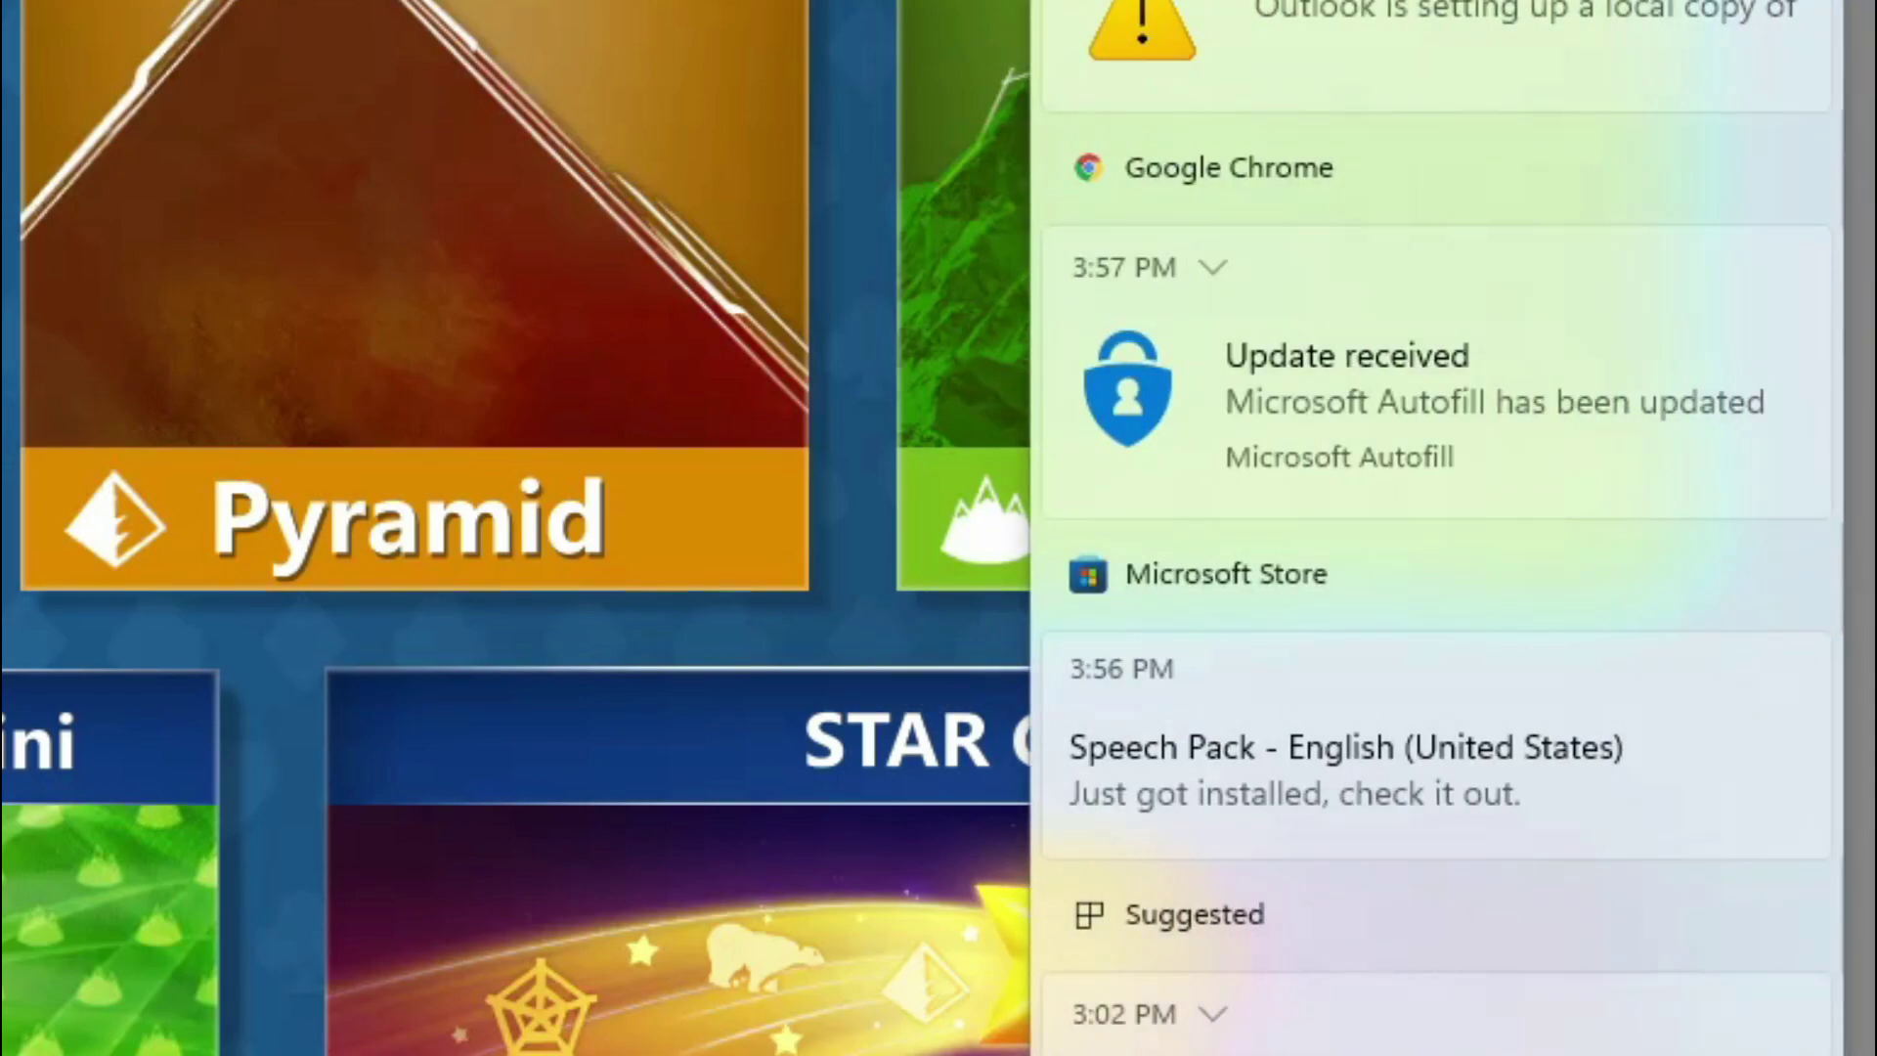
{"action": "left_click", "coordinate": [923, 643]}
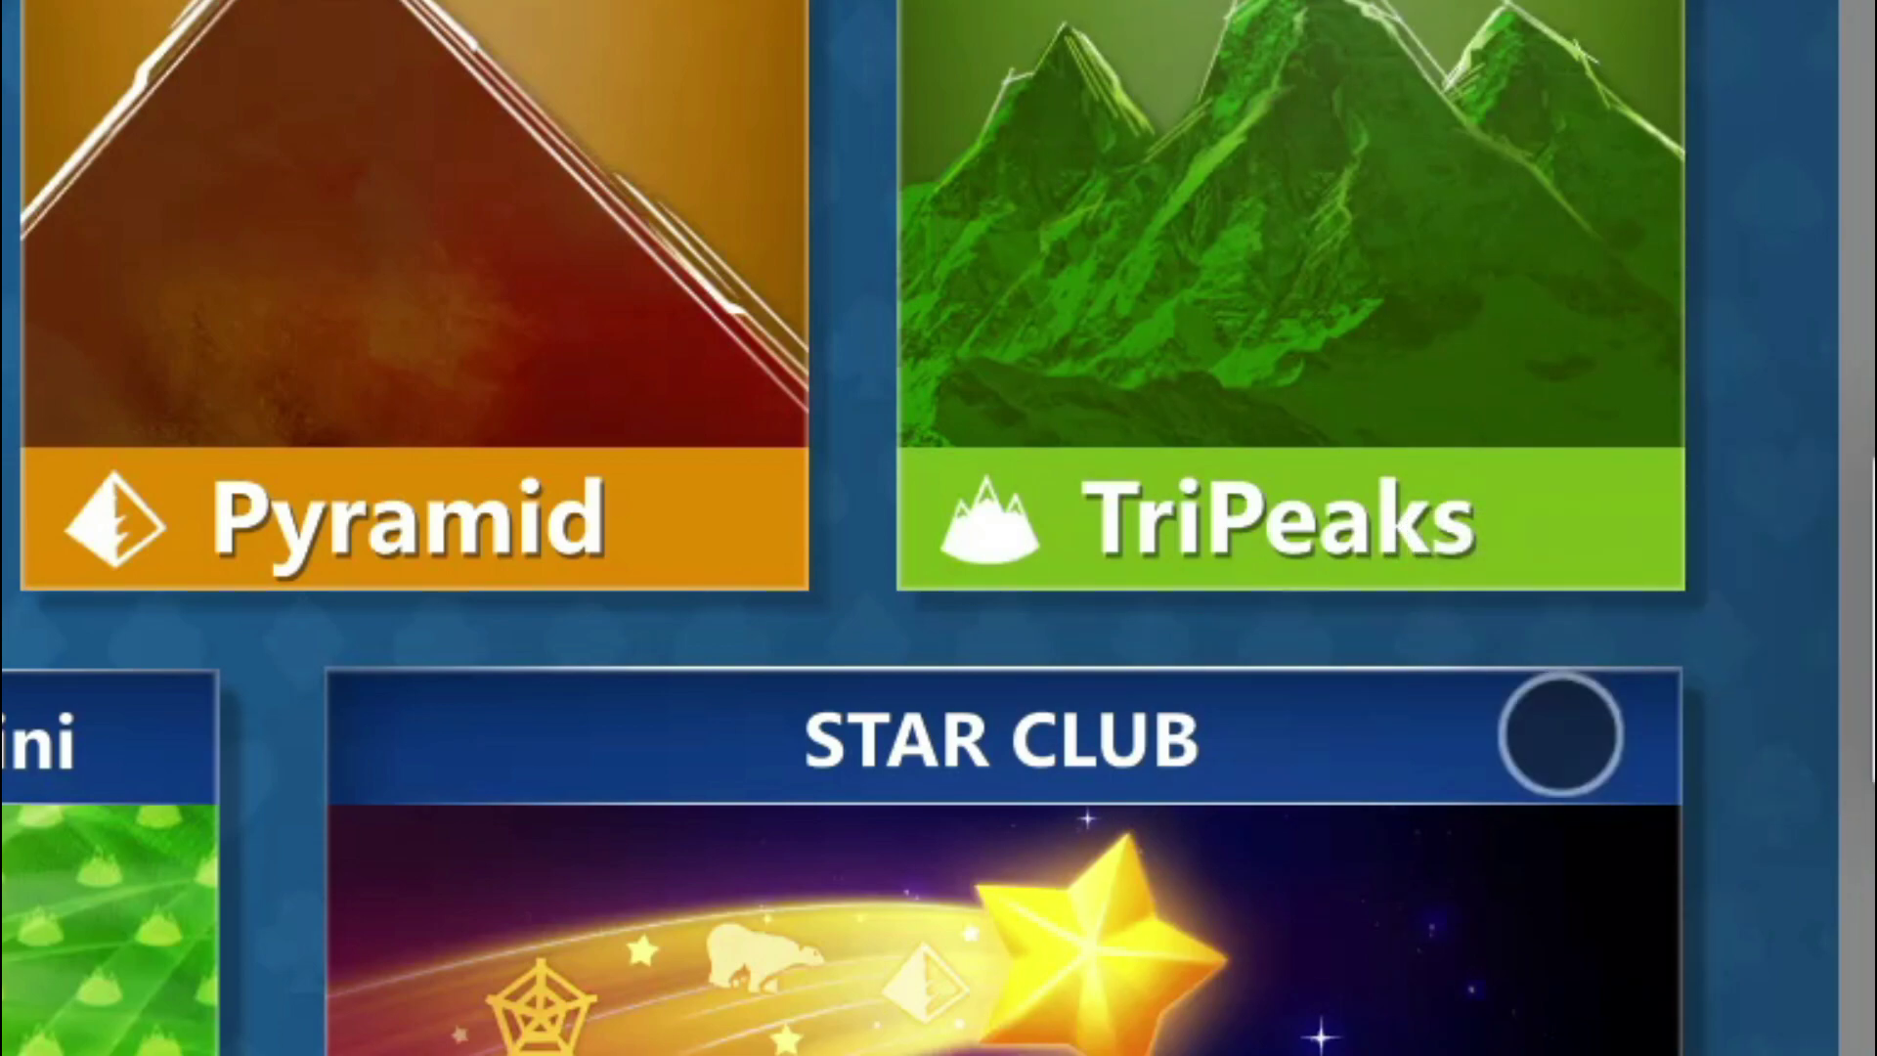
{"action": "key", "text": "super+n"}
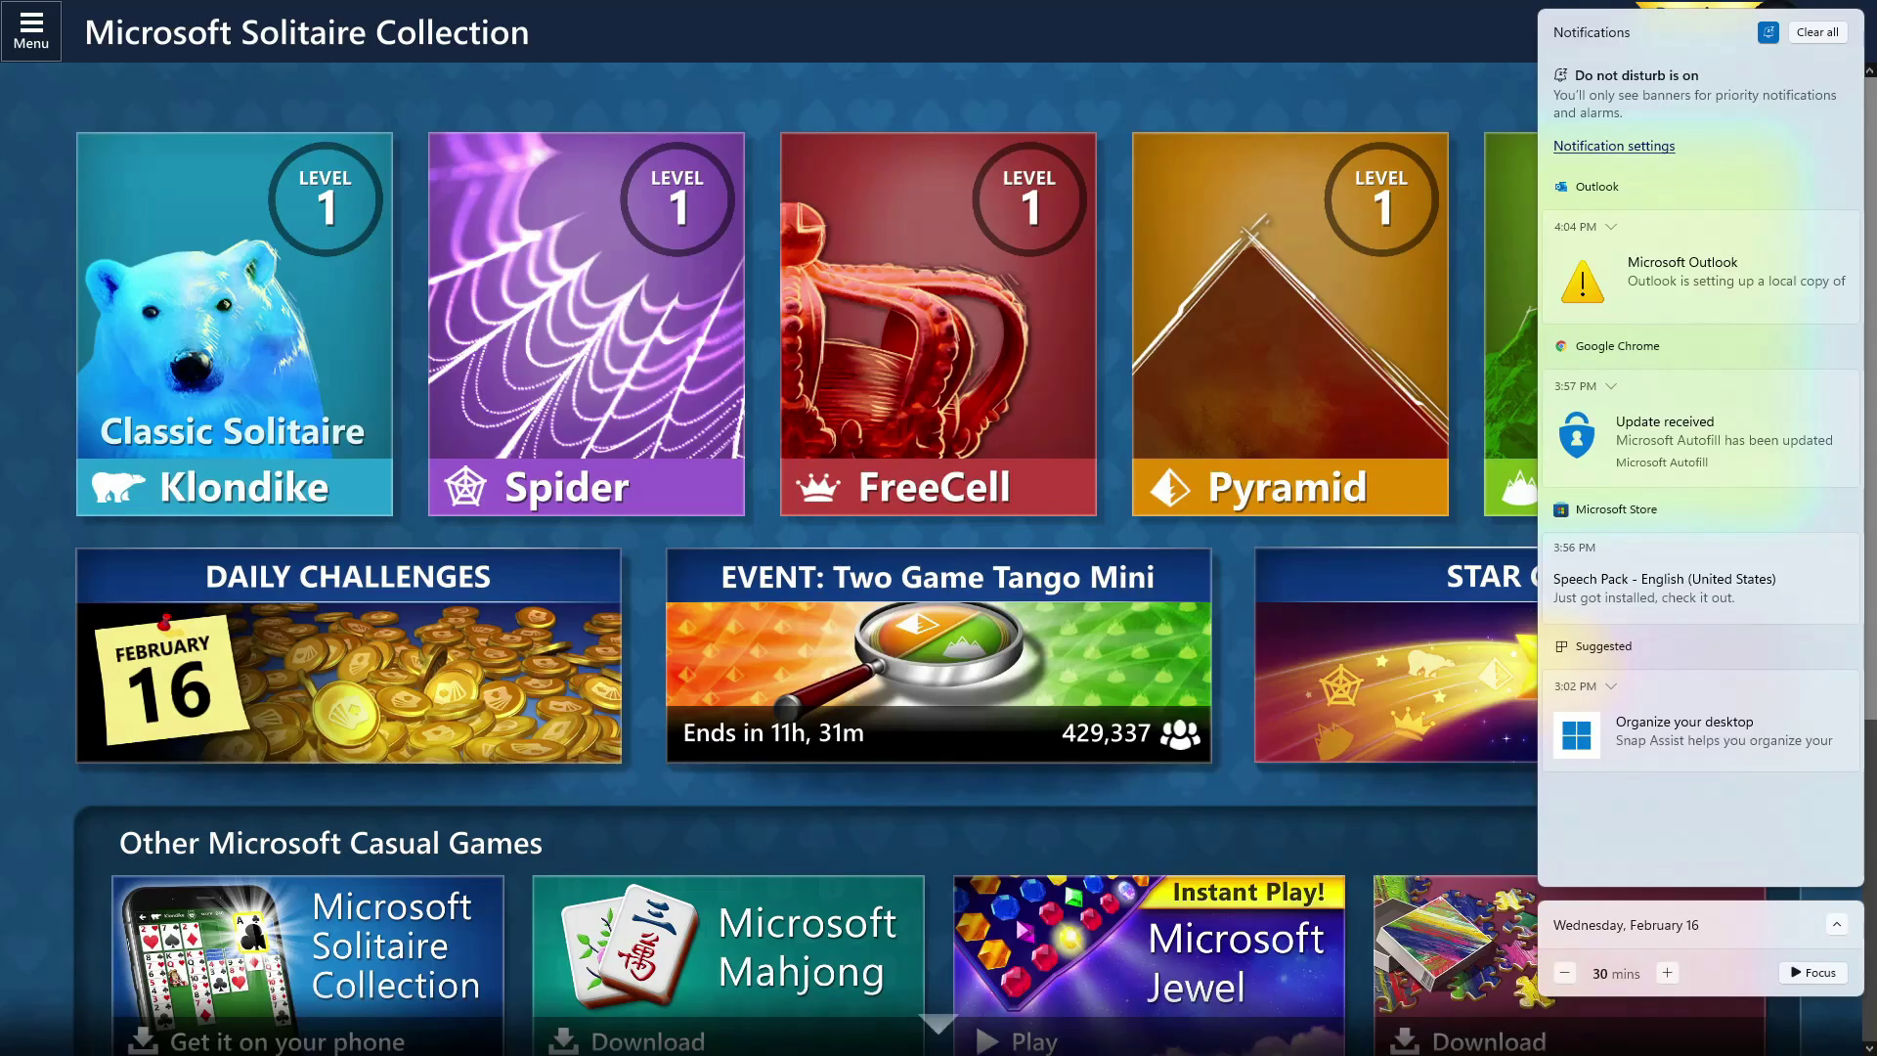
{"action": "key", "text": "super+n"}
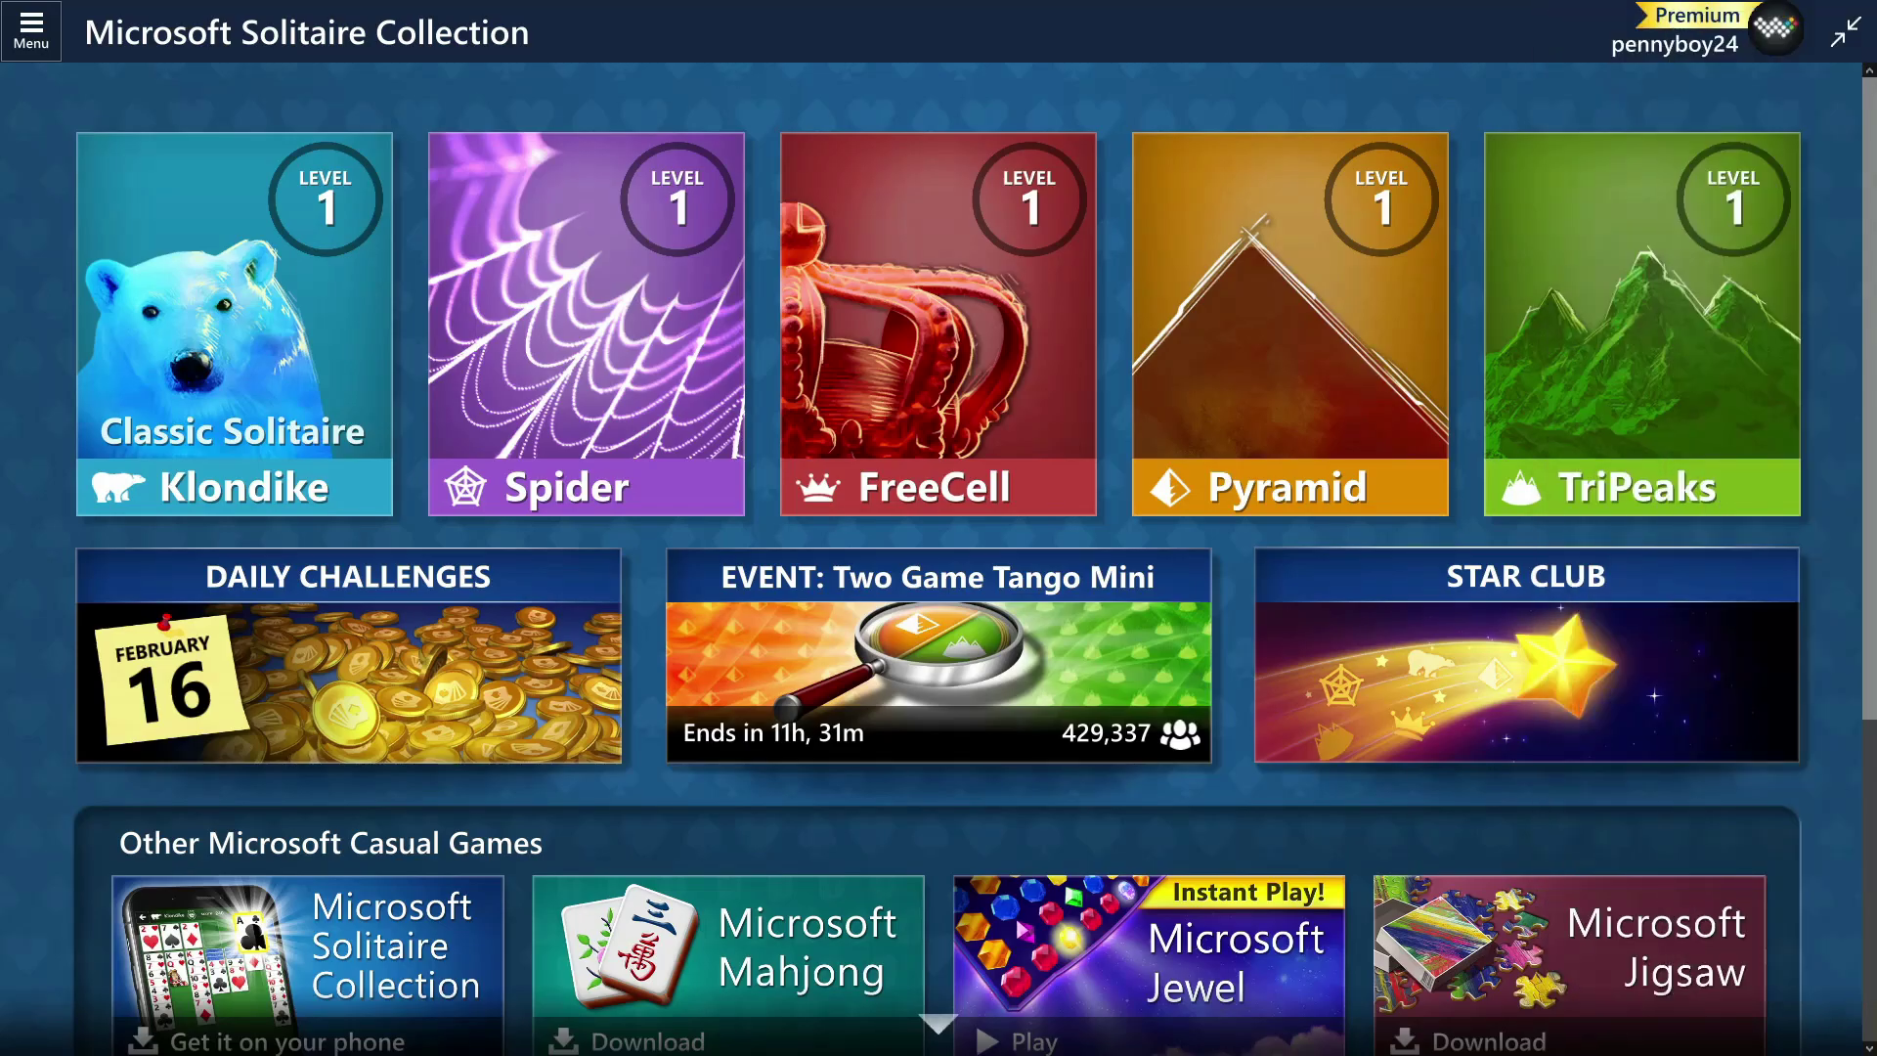
Step: Open the game hub's side menu, then move the News window higher on the desktop
{"action": "left_click", "coordinate": [31, 27]}
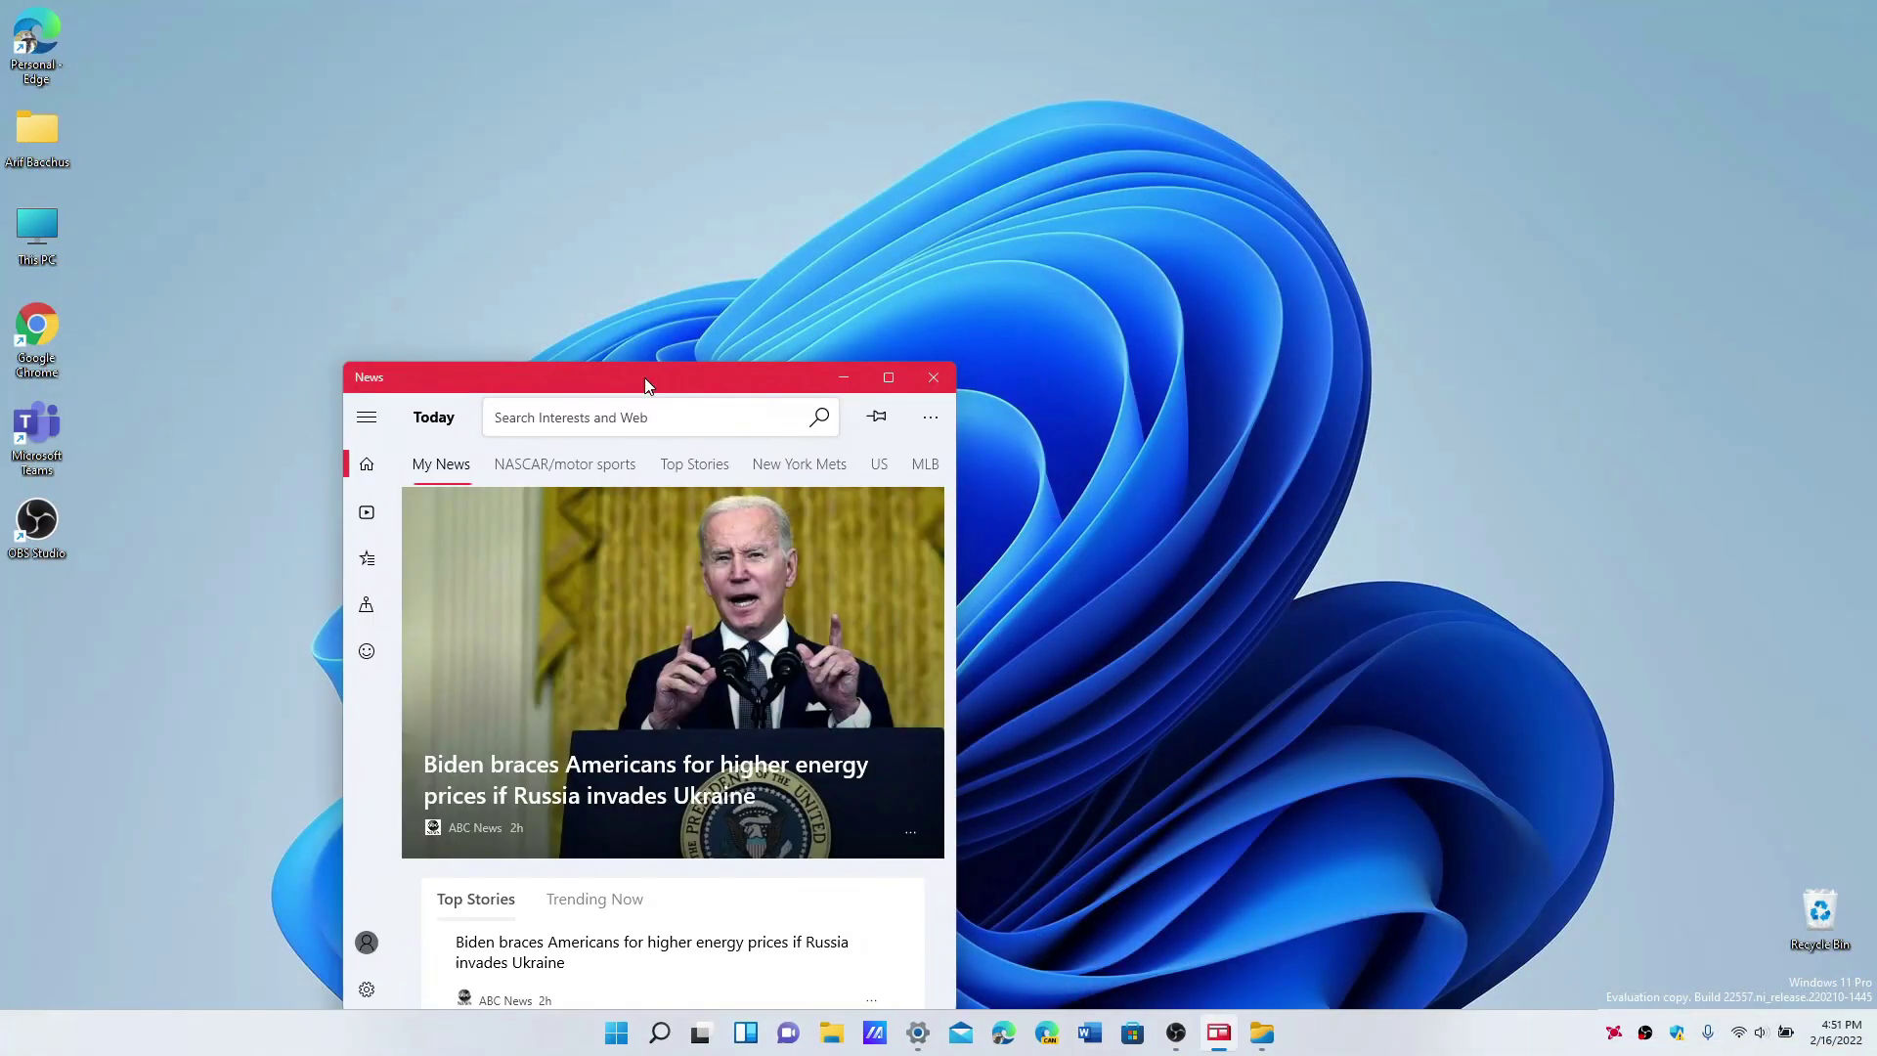
{"action": "mouse_move", "coordinate": [647, 378]}
{"action": "left_mouse_down"}
{"action": "mouse_move", "coordinate": [693, 170]}
{"action": "mouse_move", "coordinate": [905, 272]}
{"action": "left_mouse_up"}
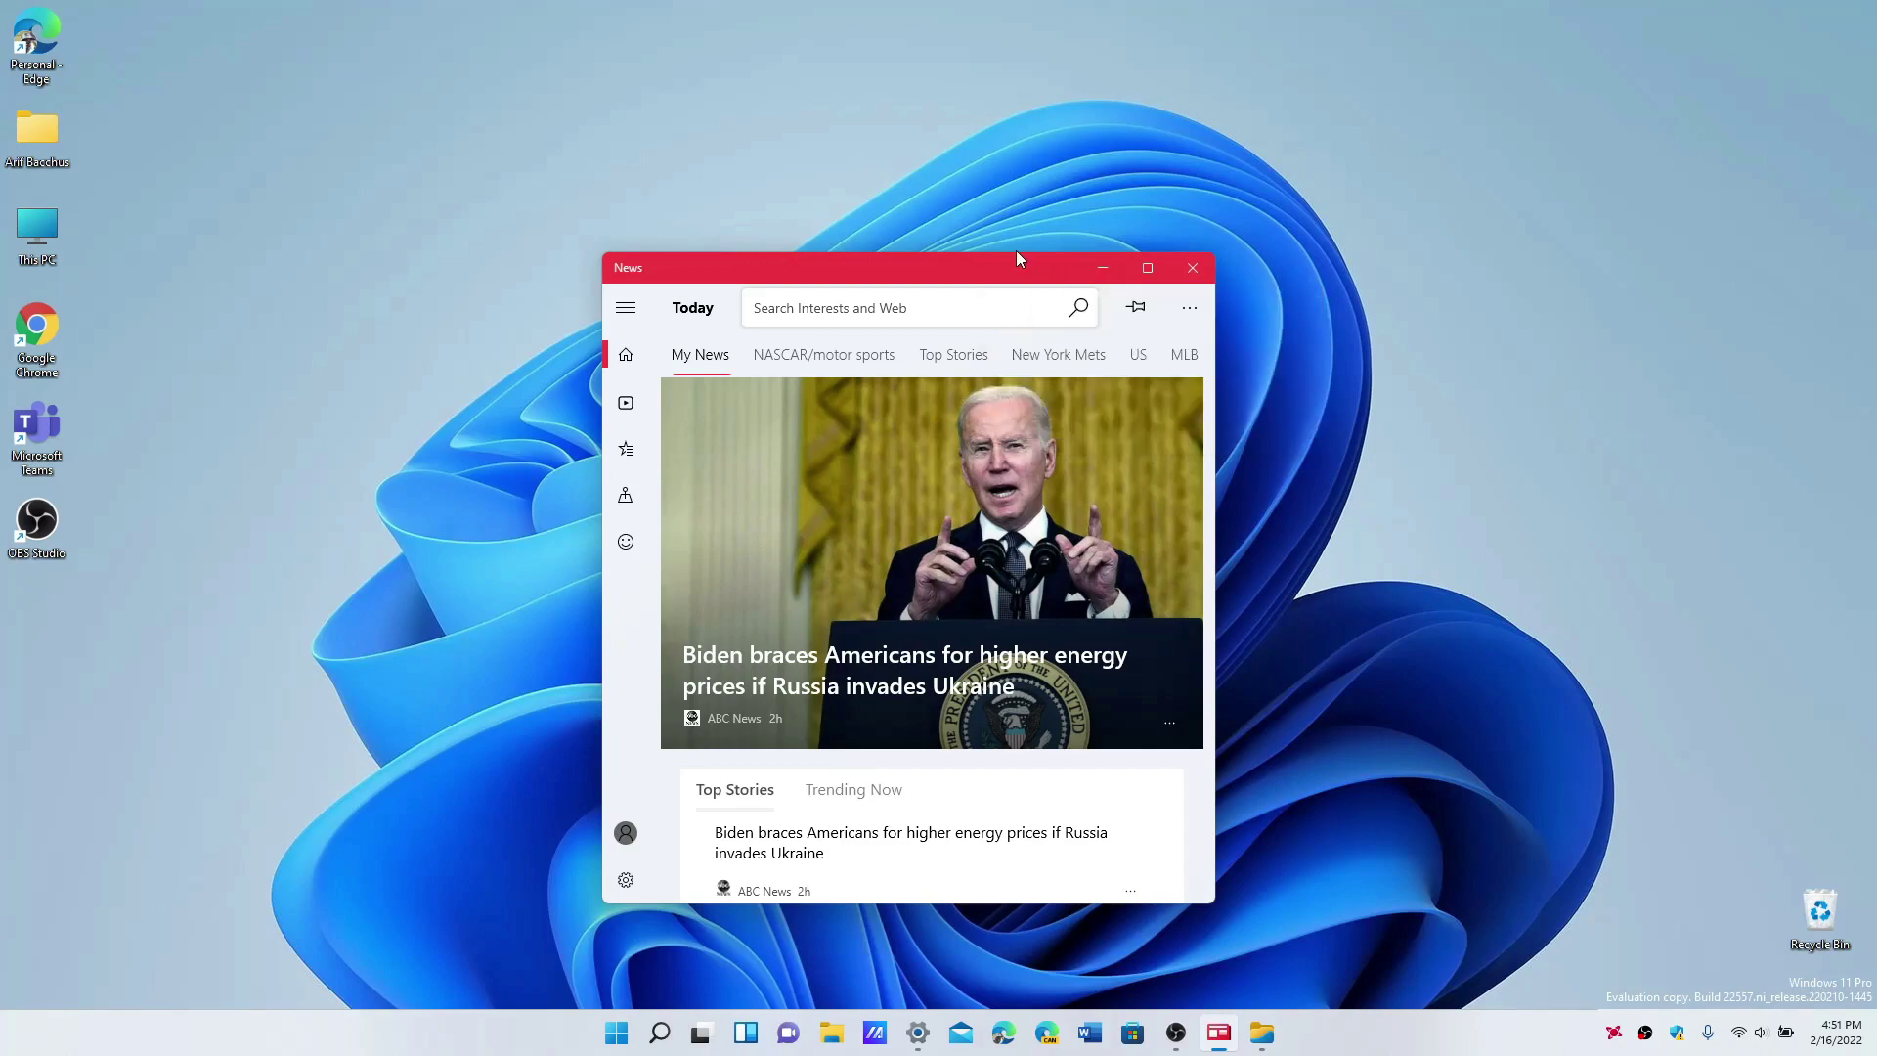
Step: Drag the News window to the top edge three times to reveal snap layout zones, leaving it unsnapped
{"action": "mouse_move", "coordinate": [994, 266]}
{"action": "left_mouse_down"}
{"action": "mouse_move", "coordinate": [1003, 8]}
{"action": "mouse_move", "coordinate": [757, 11]}
{"action": "mouse_move", "coordinate": [656, 48]}
{"action": "mouse_move", "coordinate": [1081, 385]}
{"action": "mouse_move", "coordinate": [981, 52]}
{"action": "left_mouse_up"}
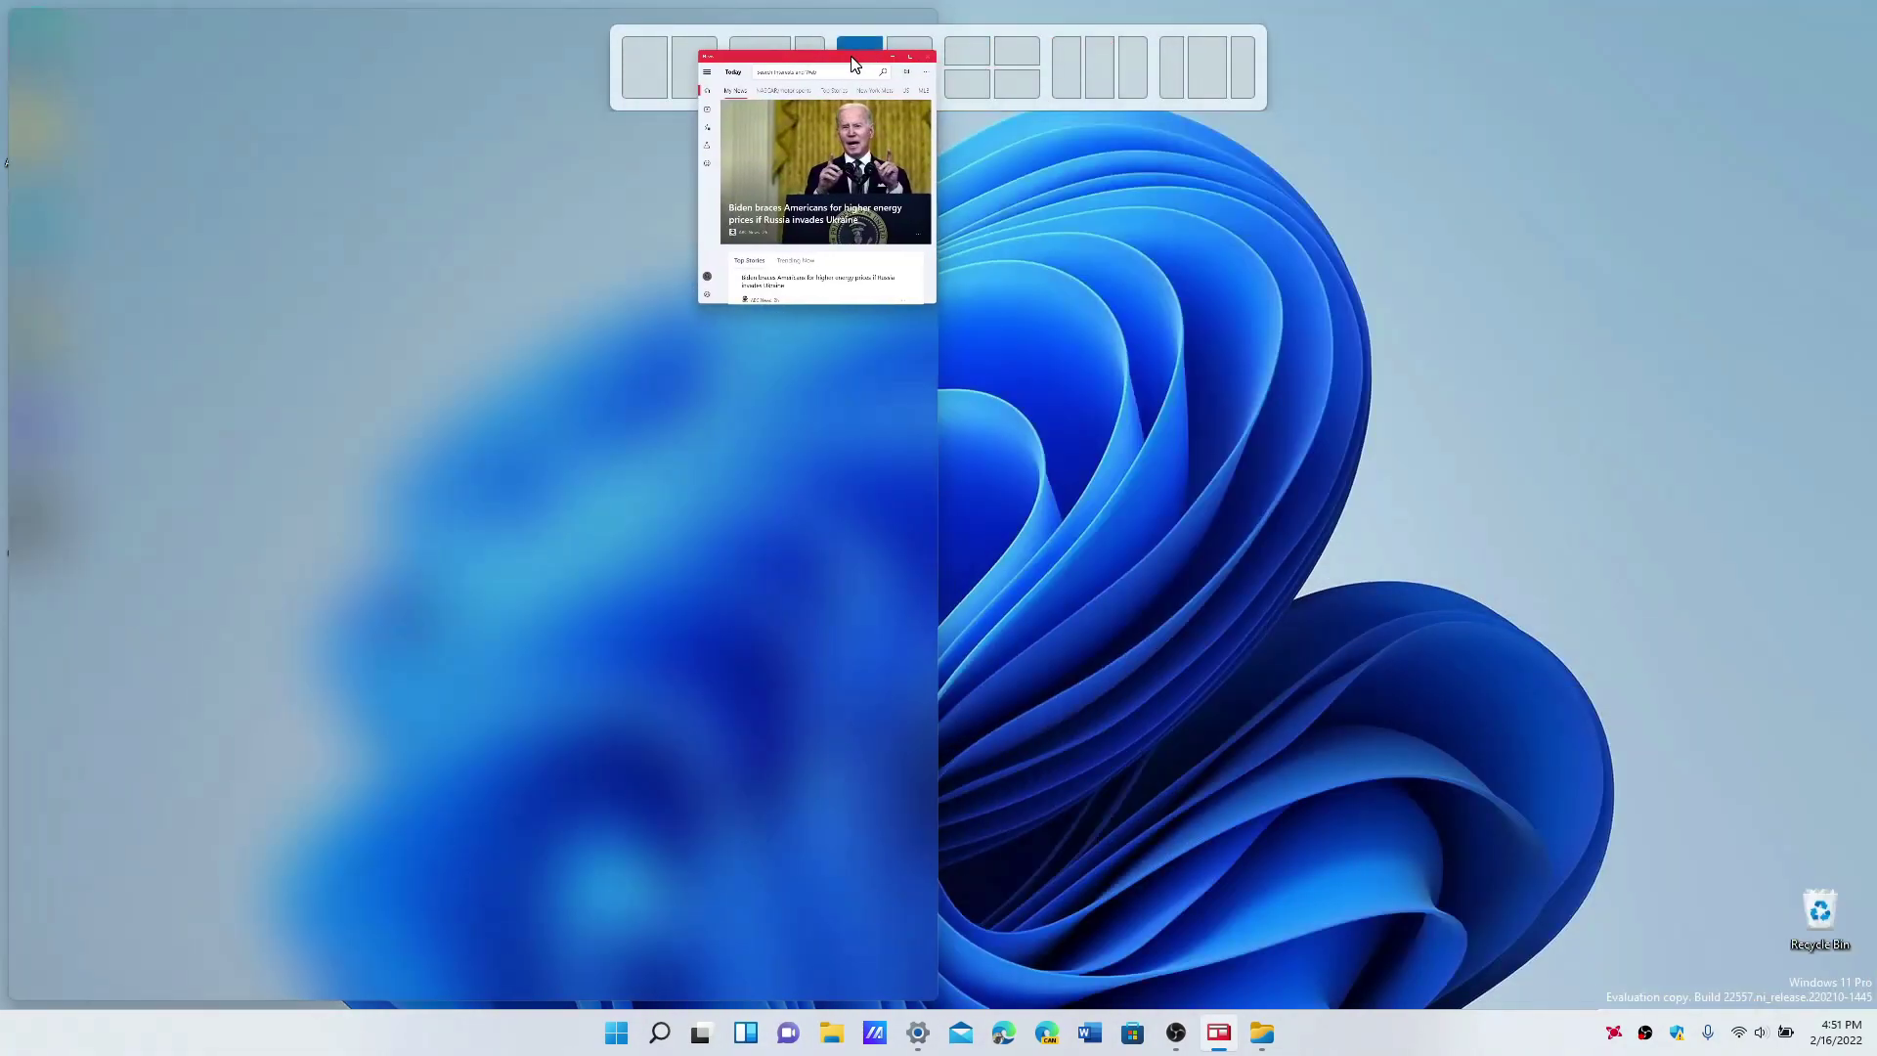
{"action": "mouse_move", "coordinate": [982, 52]}
{"action": "left_mouse_down"}
{"action": "mouse_move", "coordinate": [703, 96]}
{"action": "mouse_move", "coordinate": [1145, 270]}
{"action": "left_mouse_up"}
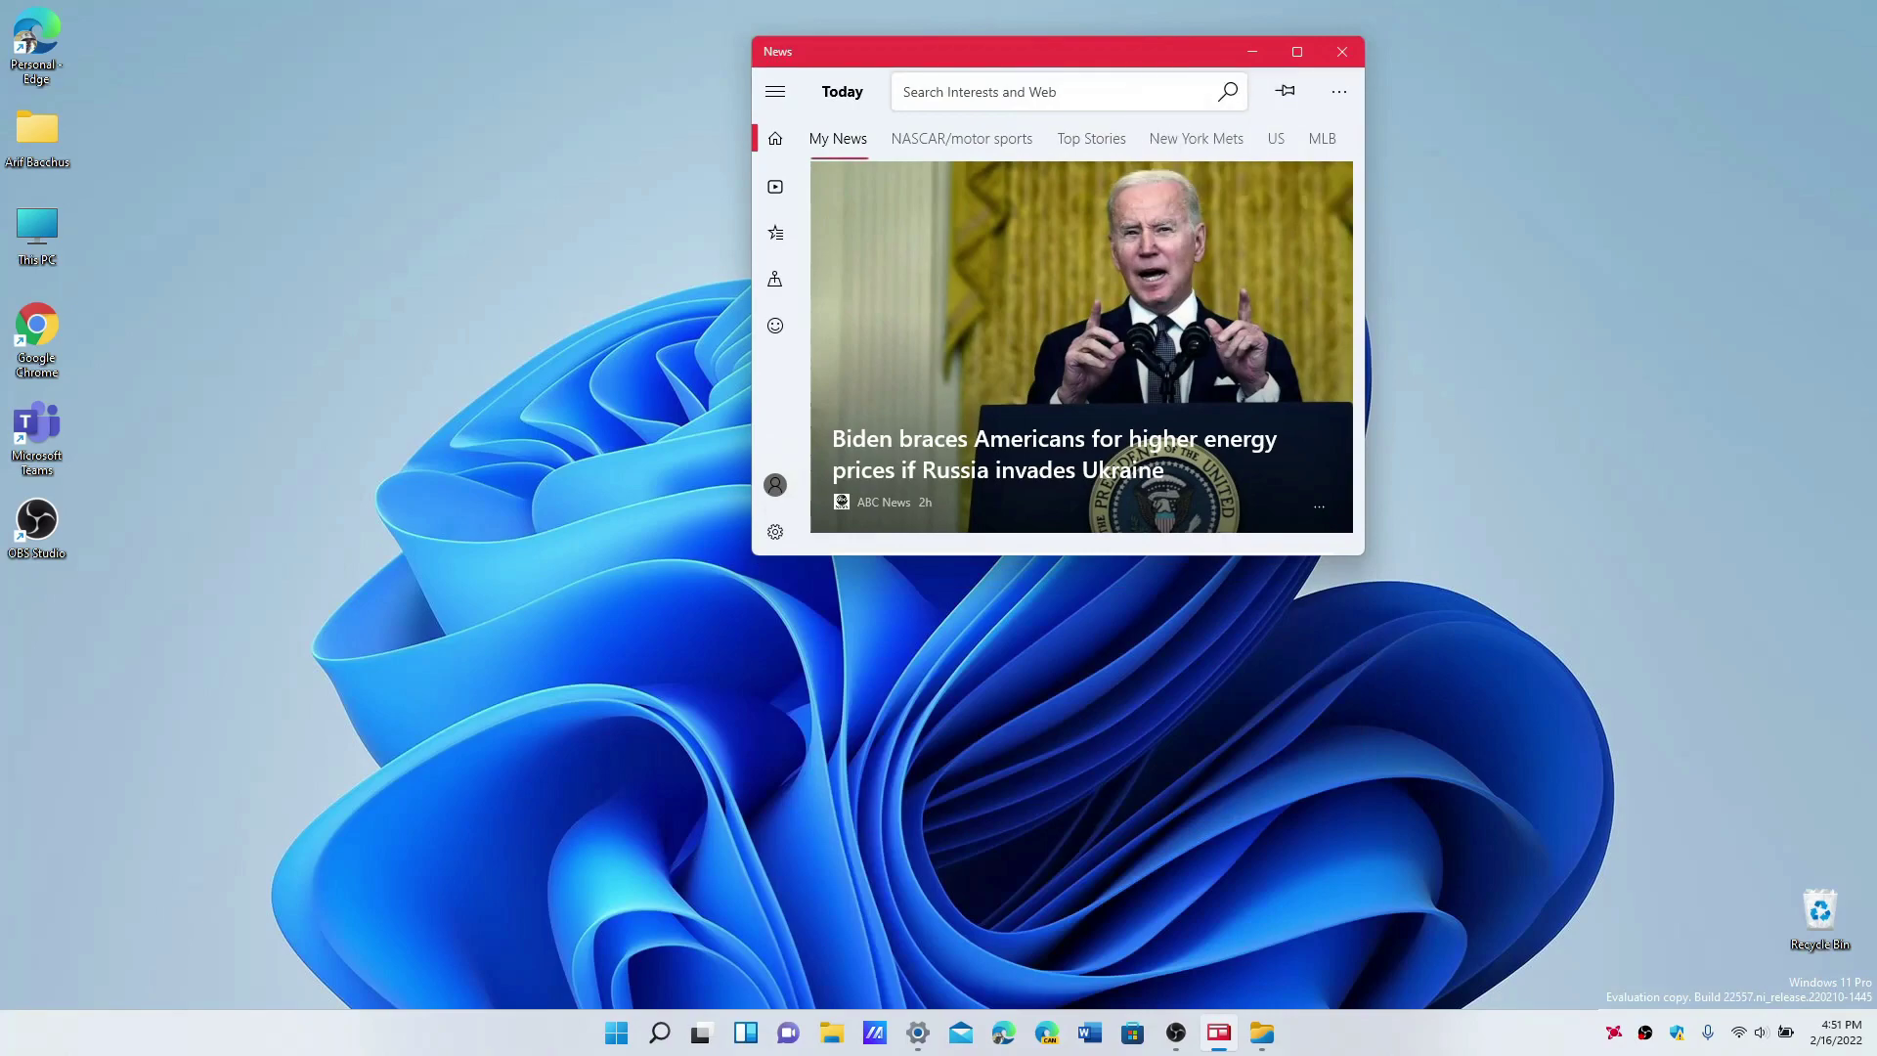
{"action": "mouse_move", "coordinate": [1028, 52]}
{"action": "left_mouse_down"}
{"action": "mouse_move", "coordinate": [976, 76]}
{"action": "mouse_move", "coordinate": [543, 82]}
{"action": "mouse_move", "coordinate": [766, 89]}
{"action": "mouse_move", "coordinate": [832, 124]}
{"action": "left_mouse_up"}
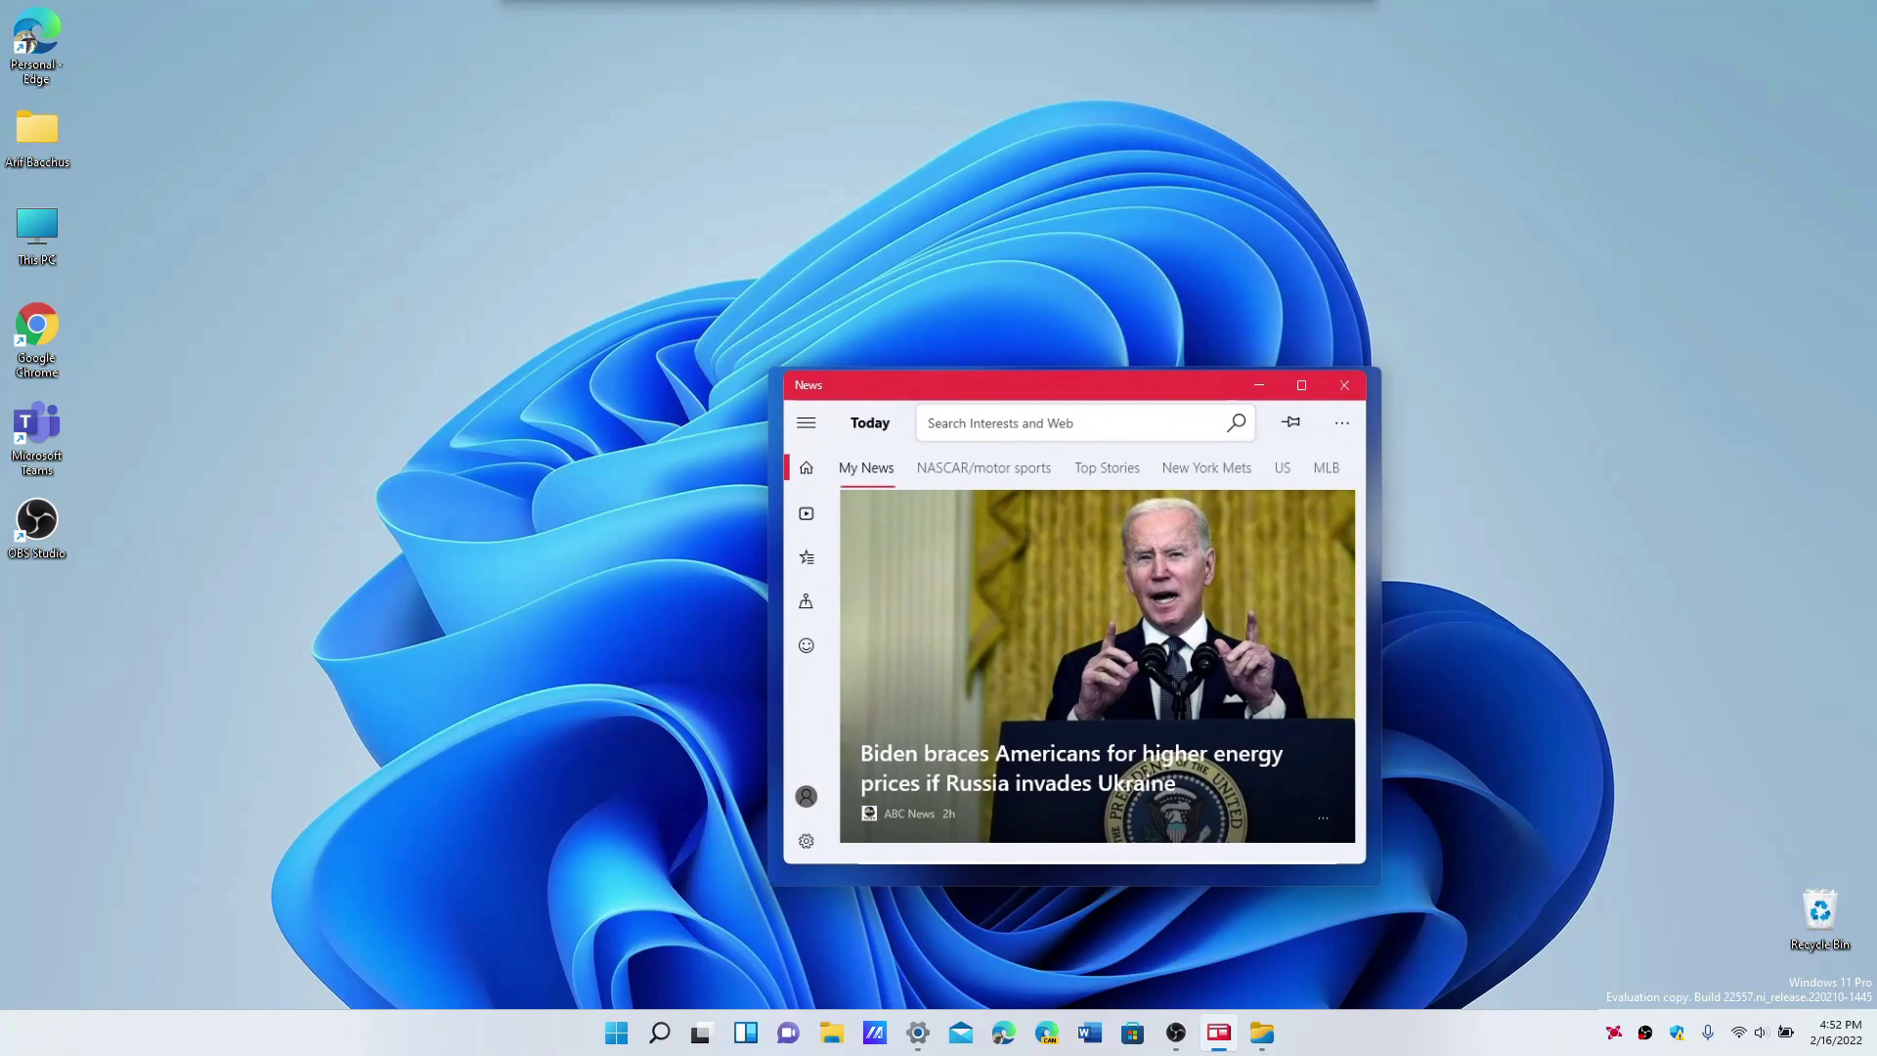
{"action": "left_click_drag", "start_coordinate": [832, 125], "coordinate": [1026, 155]}
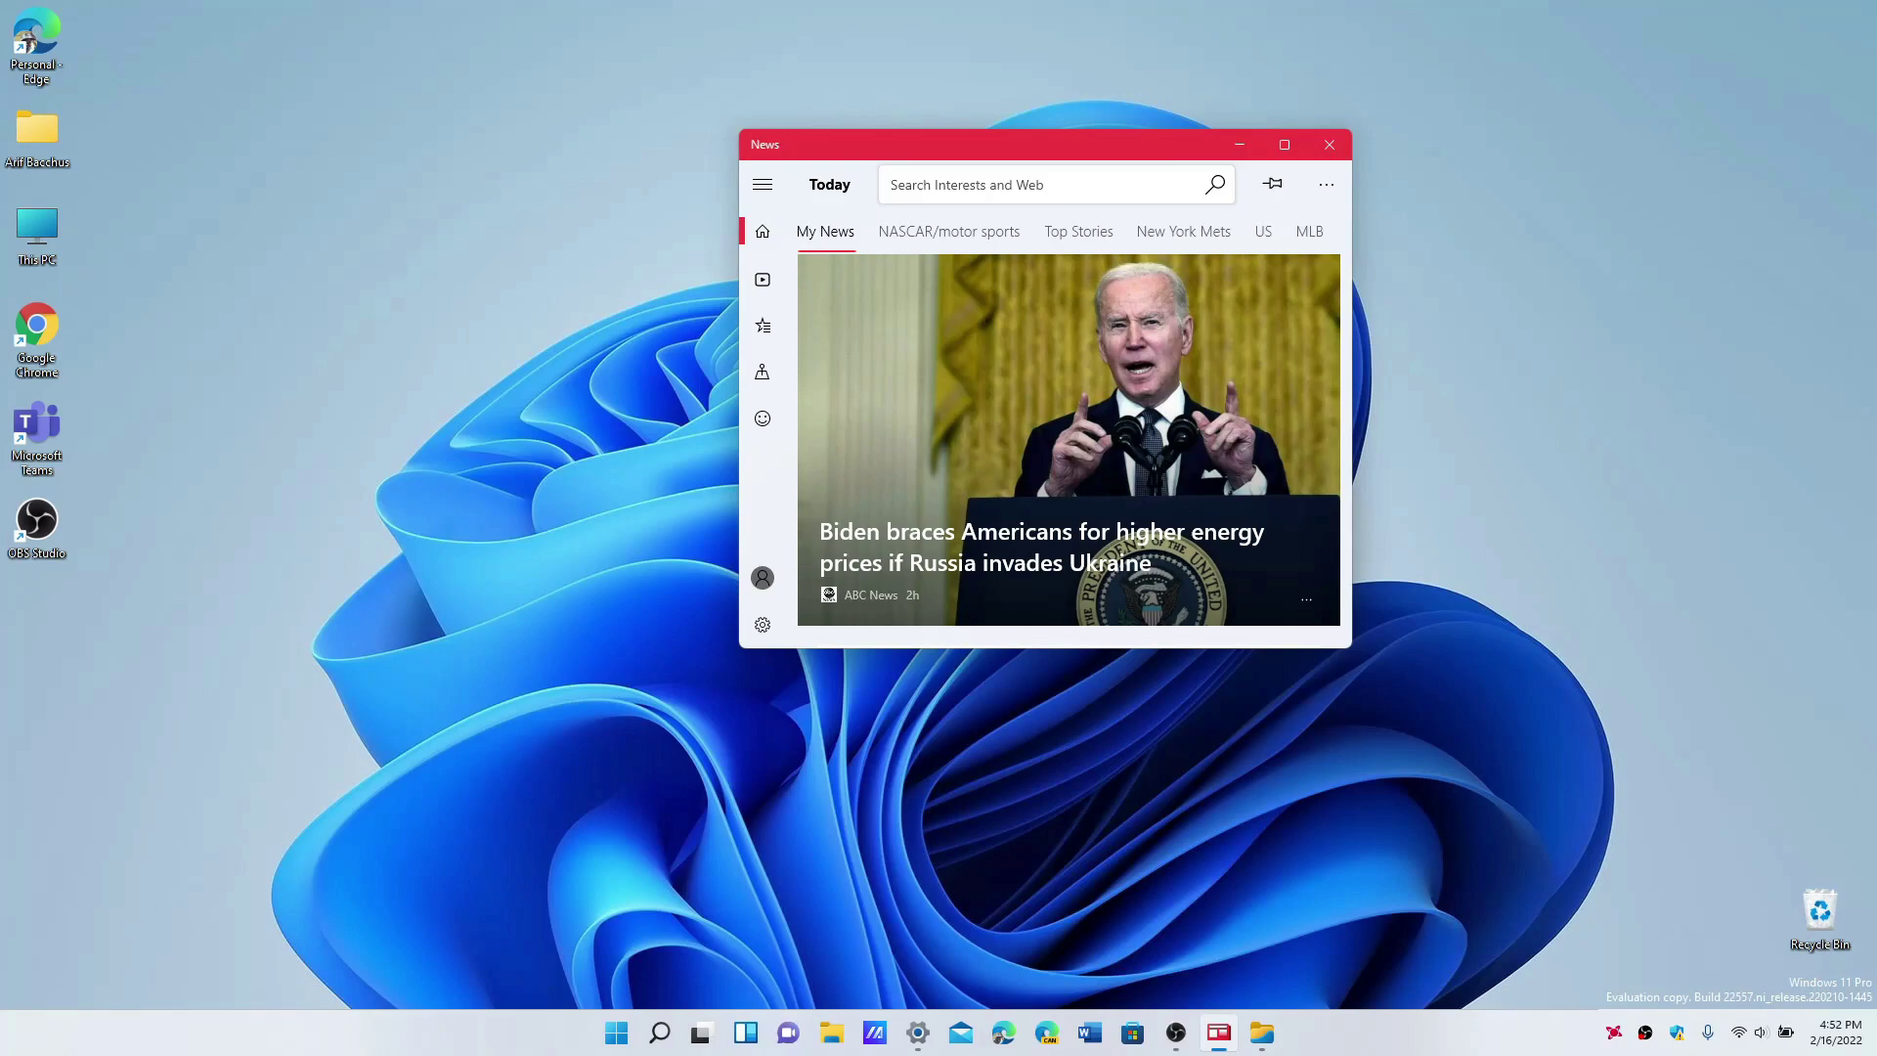
{"action": "left_click_drag", "start_coordinate": [1027, 145], "coordinate": [542, 81]}
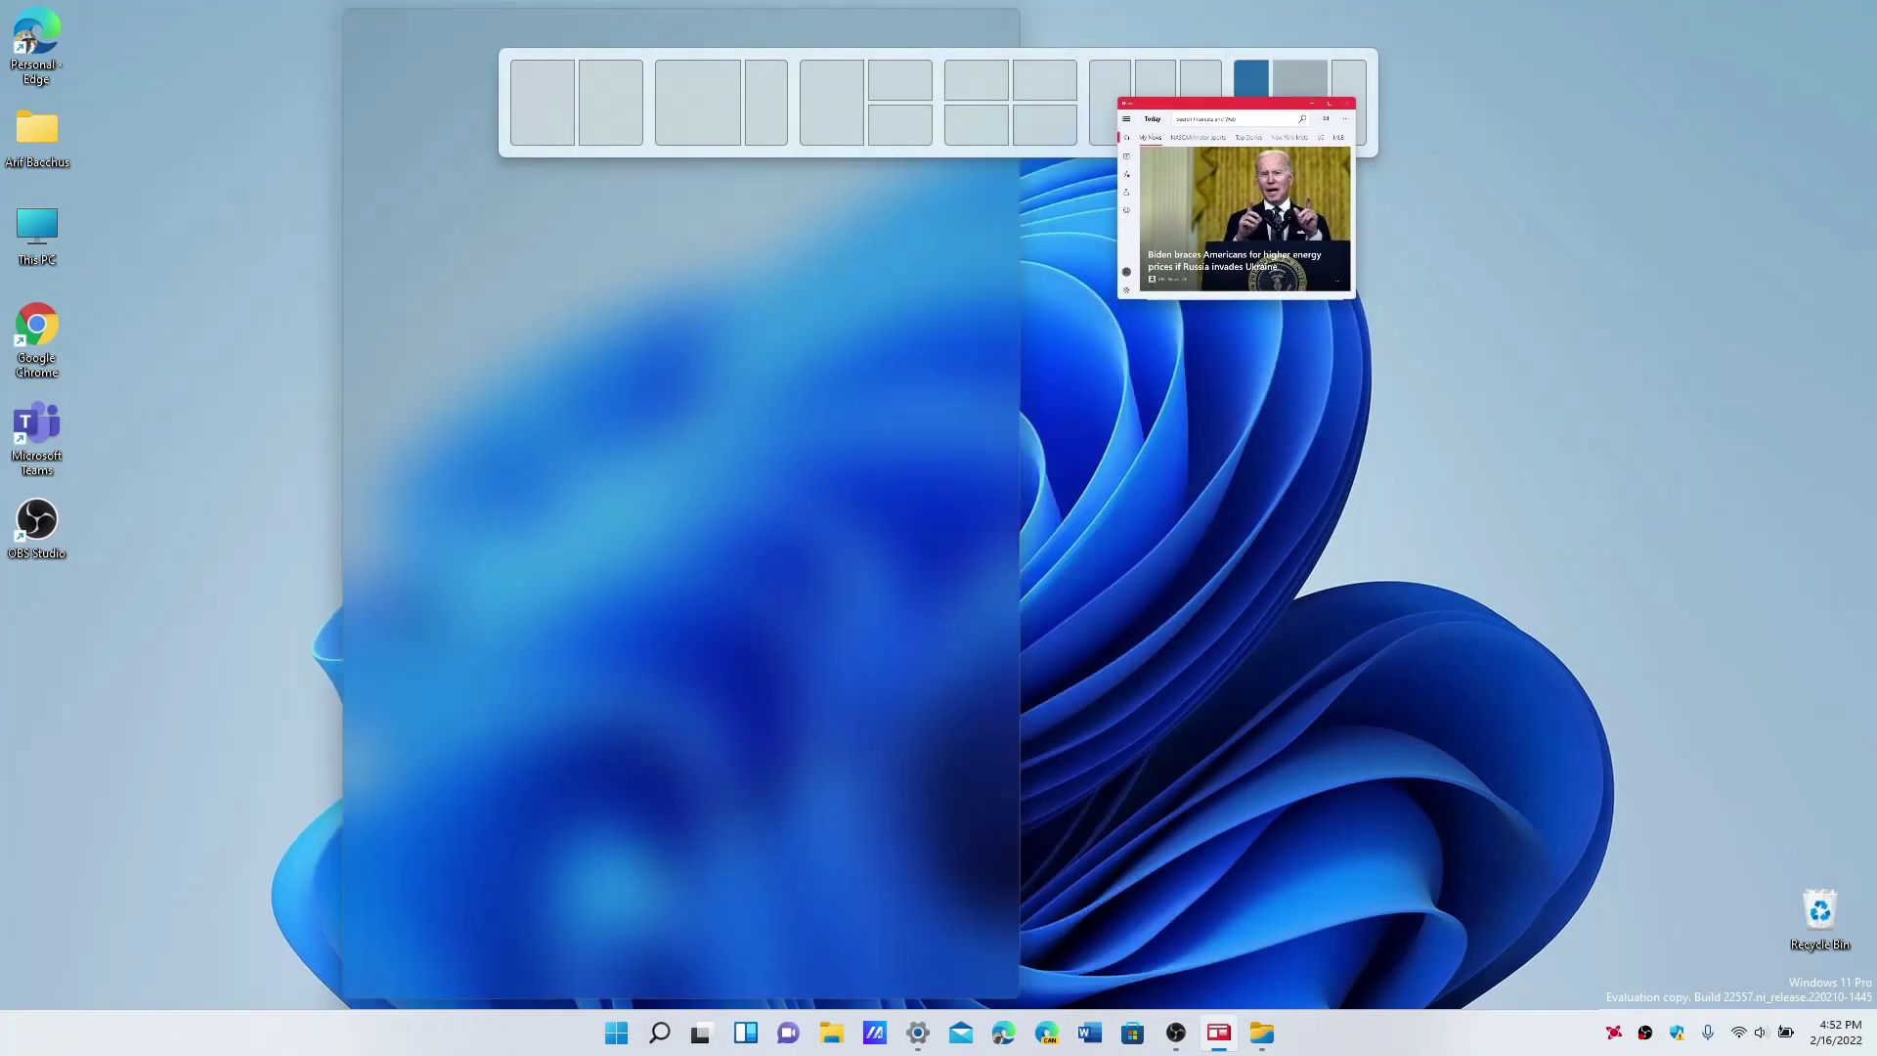
{"action": "mouse_move", "coordinate": [541, 80]}
{"action": "left_mouse_down"}
{"action": "mouse_move", "coordinate": [1290, 103]}
{"action": "mouse_move", "coordinate": [611, 103]}
{"action": "mouse_move", "coordinate": [1057, 250]}
{"action": "left_mouse_up"}
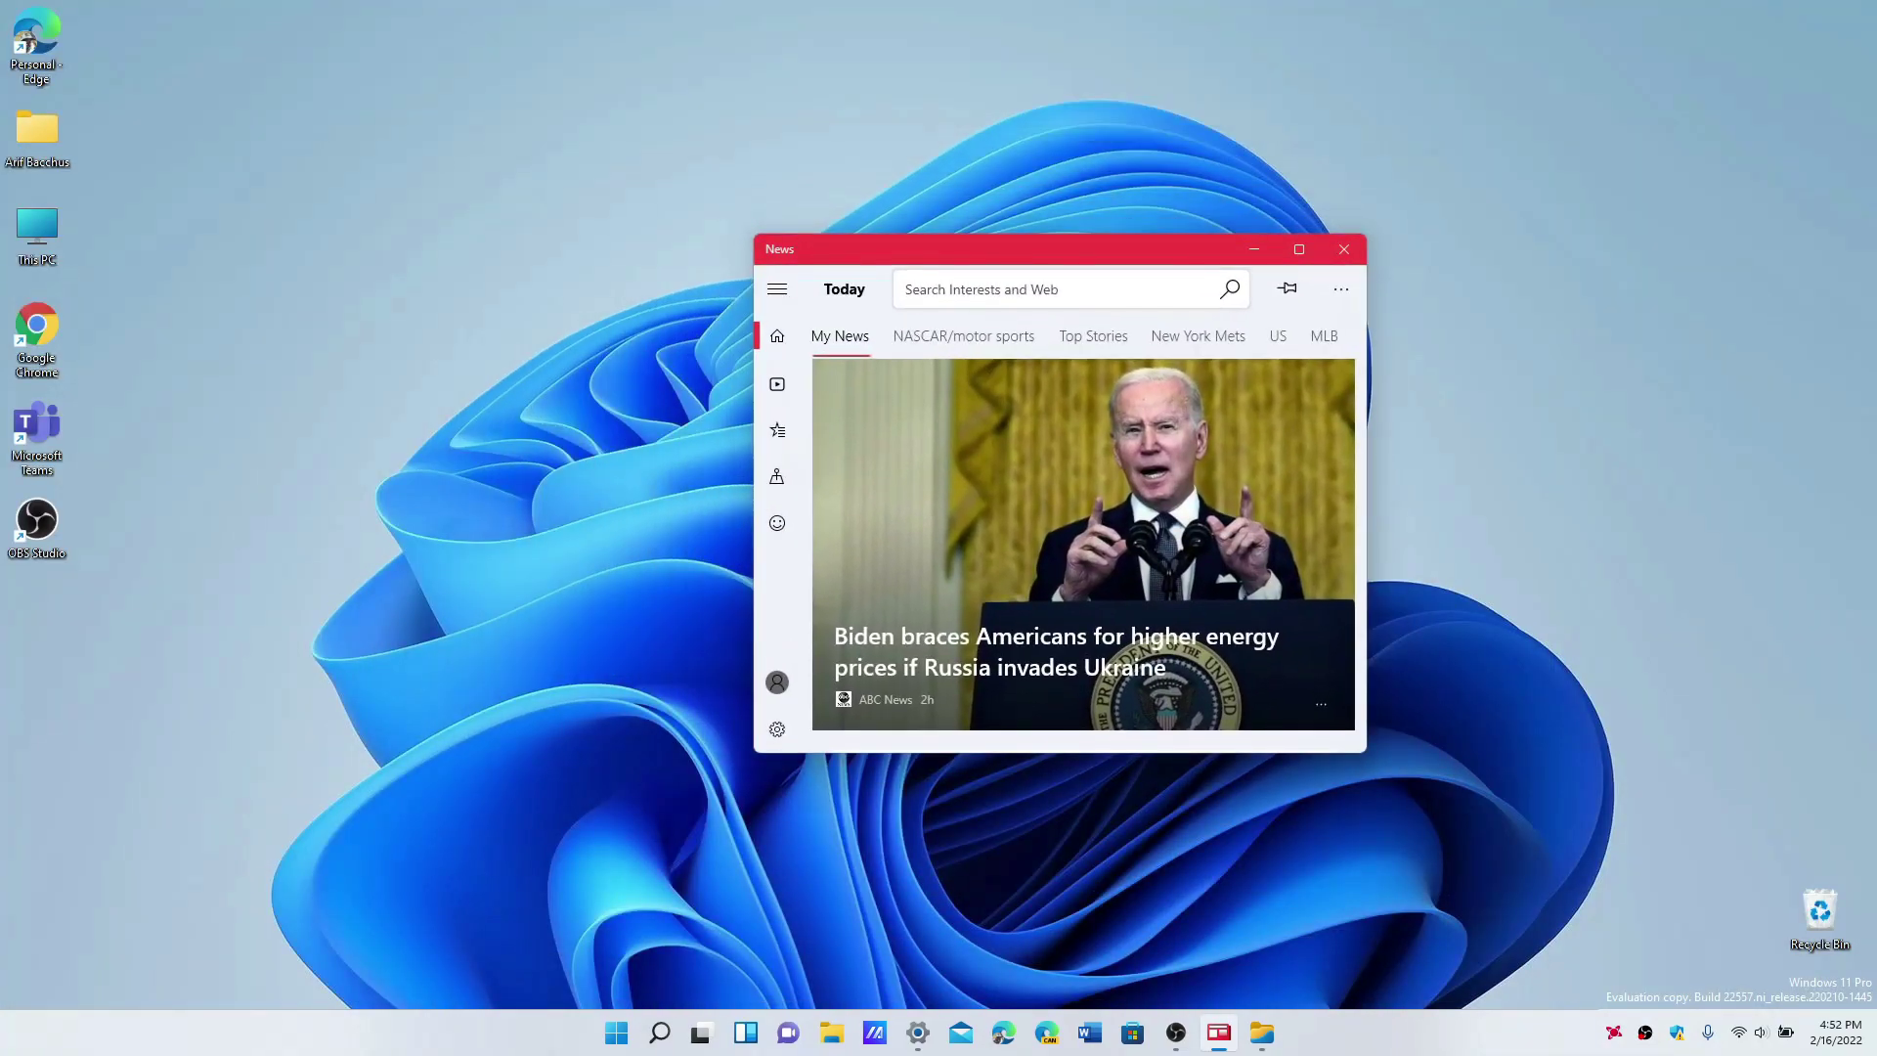
Step: Close News and launch Task Manager from the Start button's system tools menu
{"action": "key", "text": "alt+F4"}
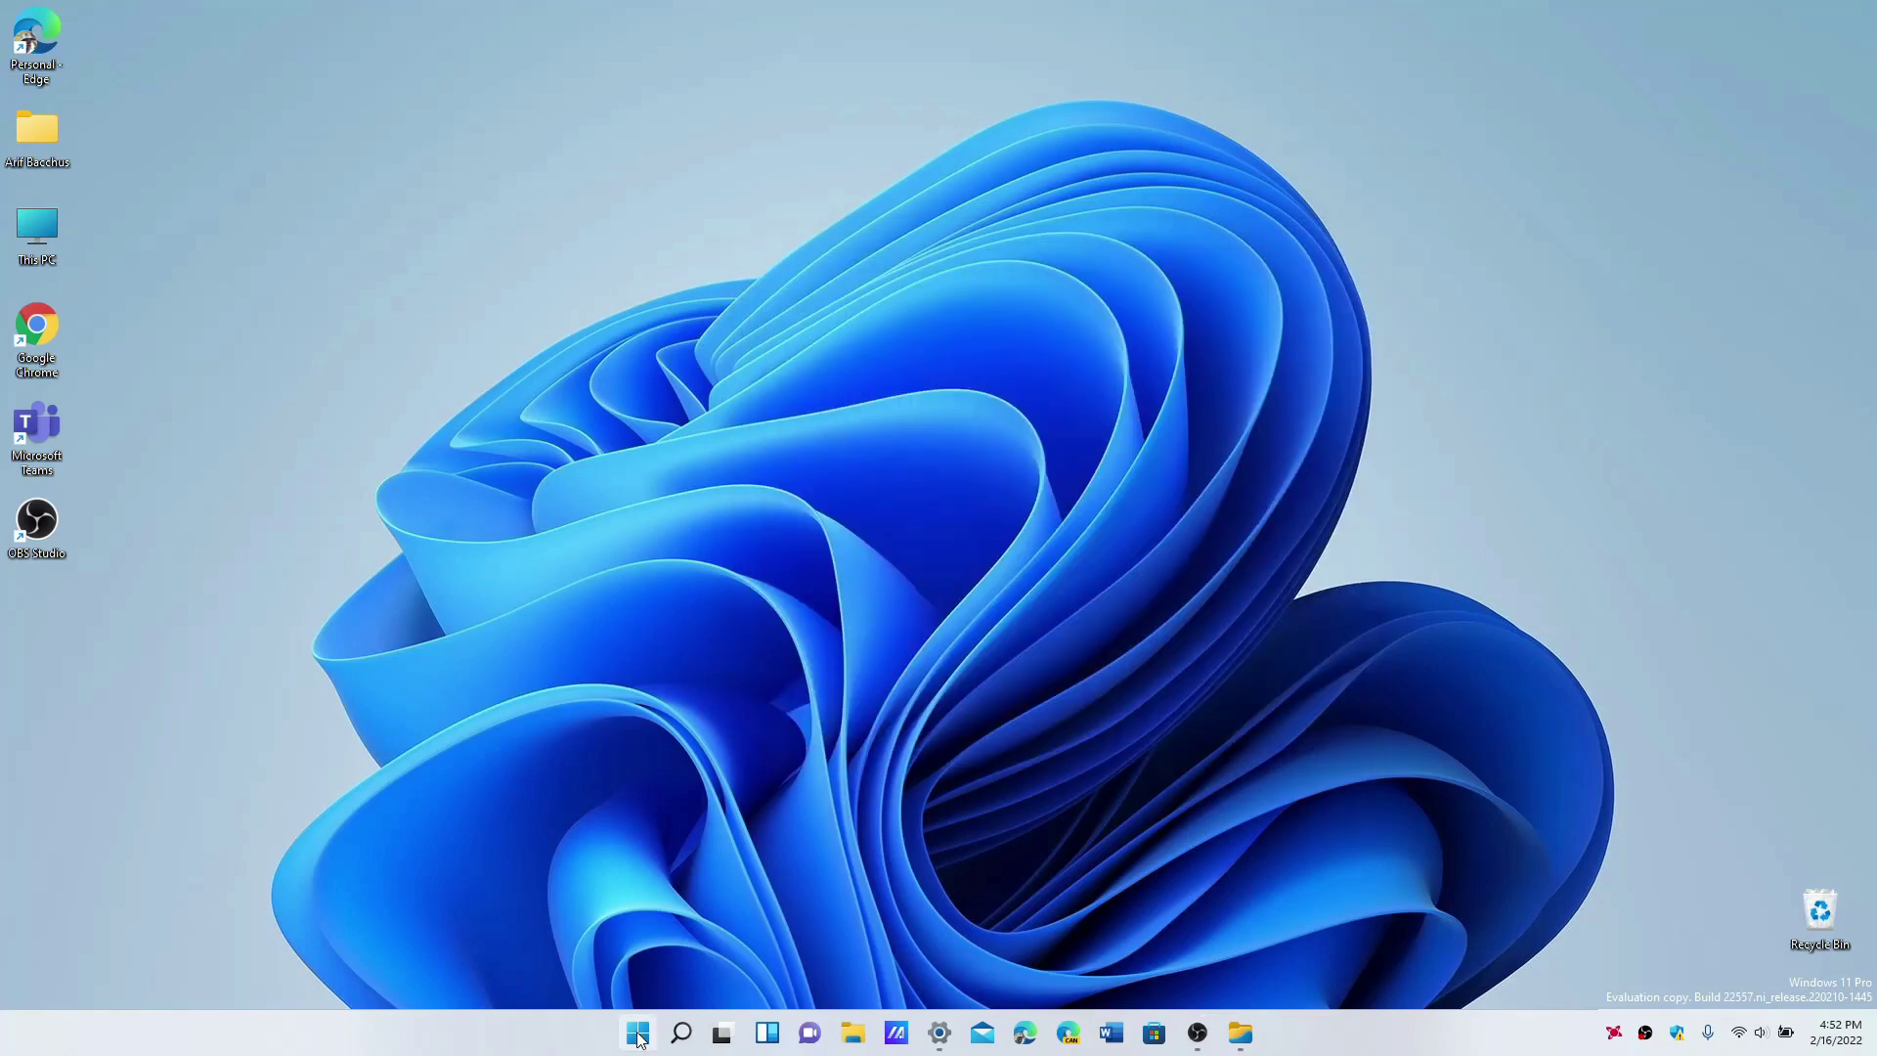
{"action": "right_click", "coordinate": [638, 1038]}
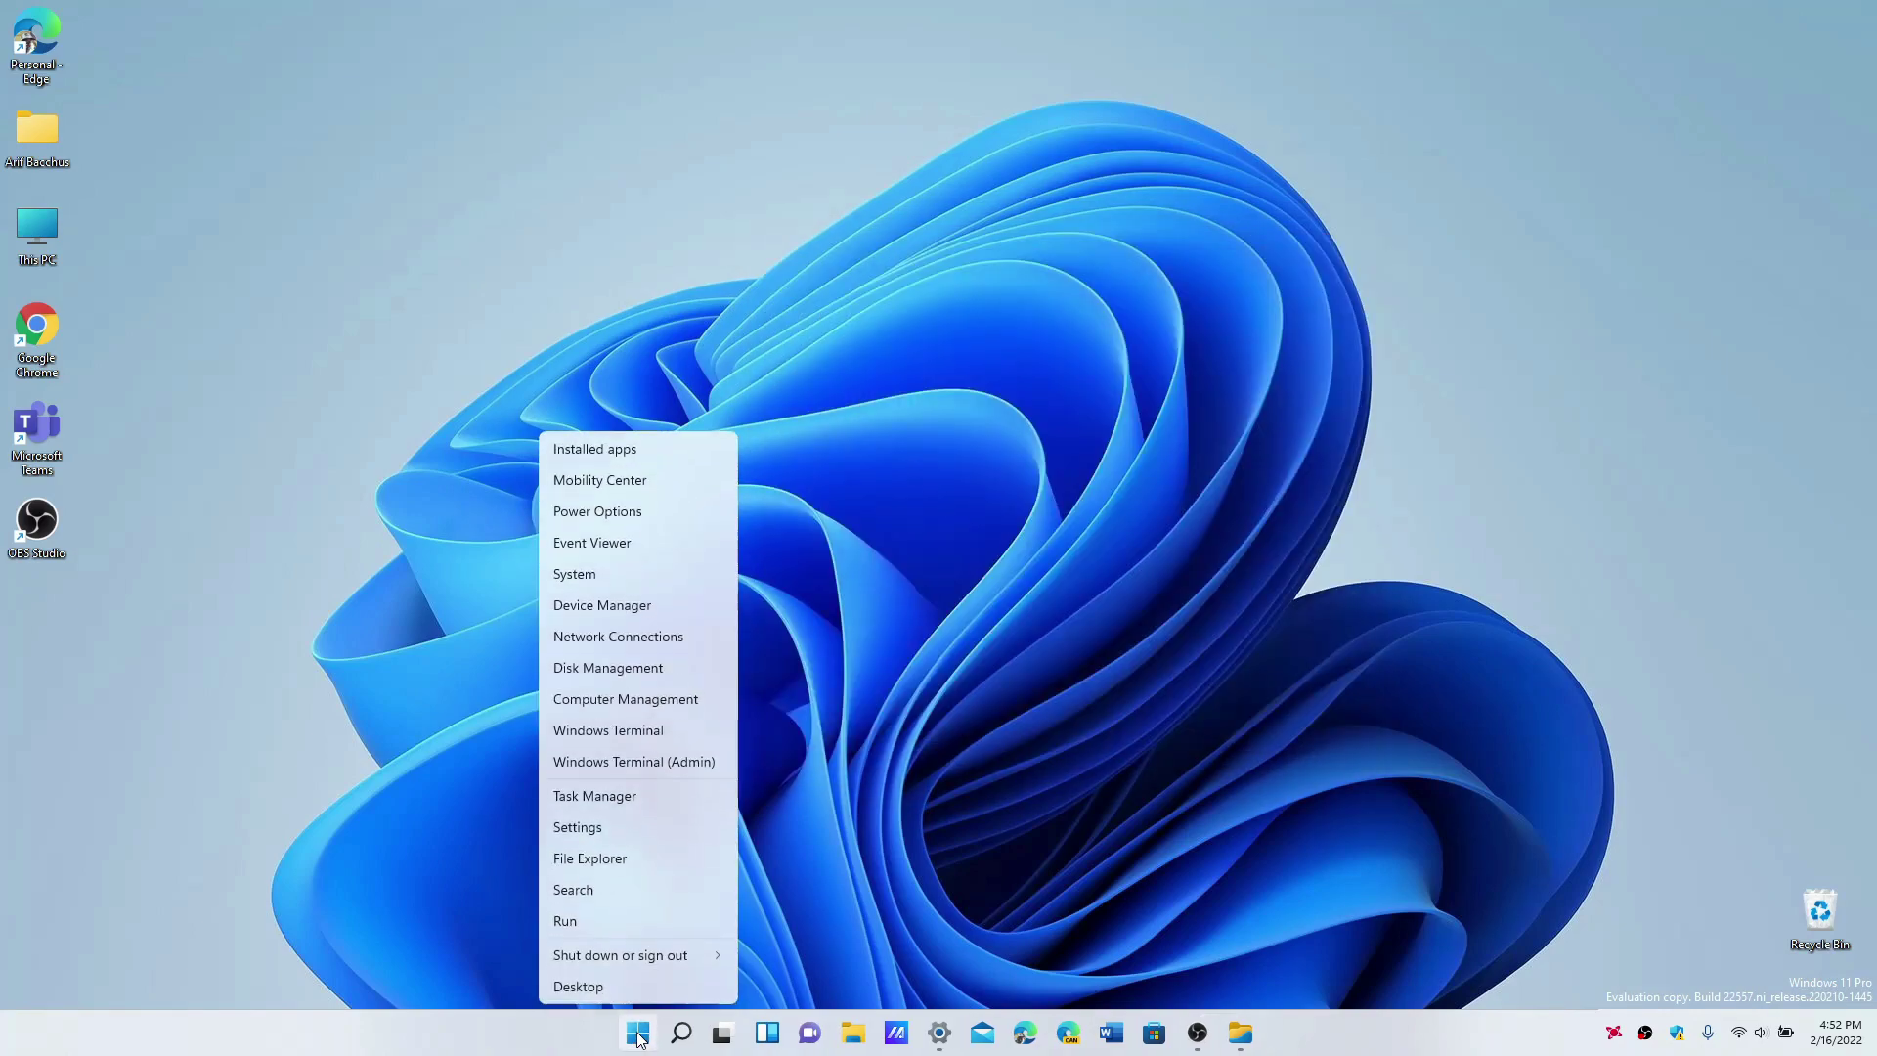
{"action": "left_click", "coordinate": [654, 792]}
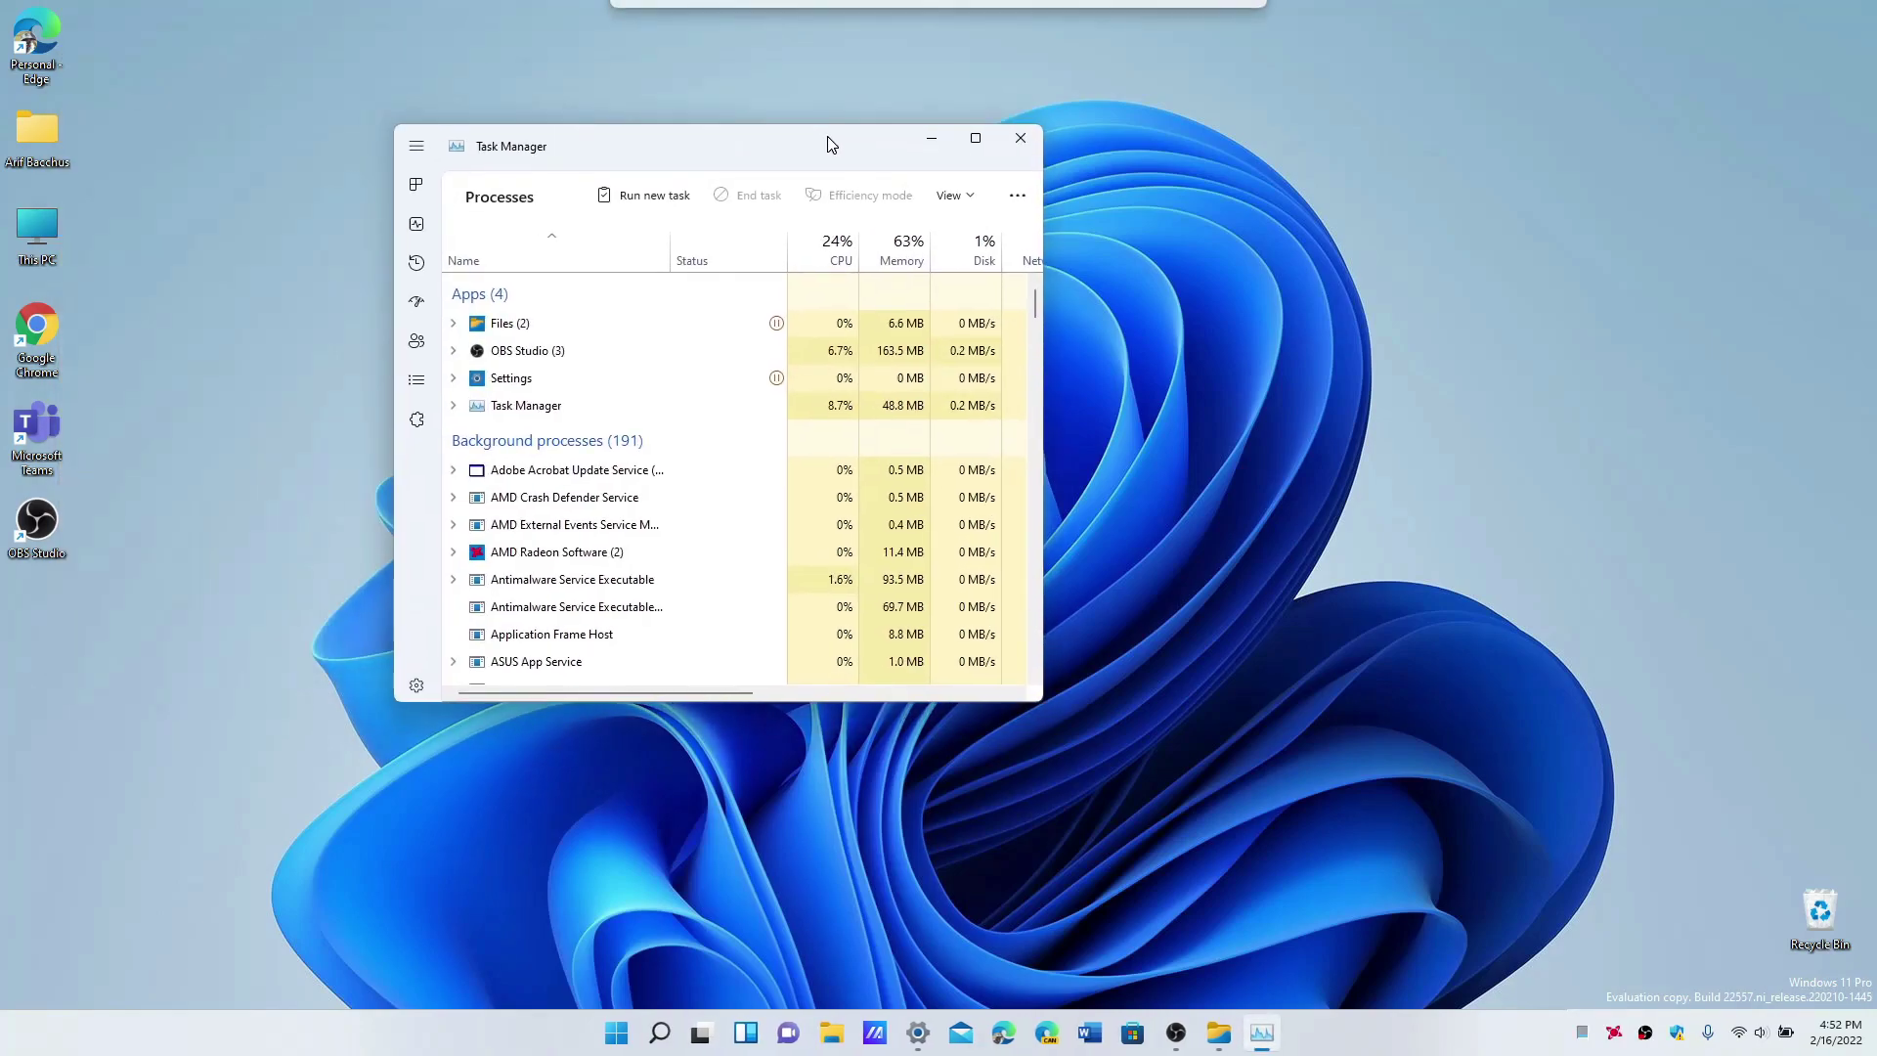
Step: Centre Task Manager and enlarge it so Network, GPU and Power usage columns show
{"action": "left_click_drag", "start_coordinate": [493, 72], "coordinate": [887, 166]}
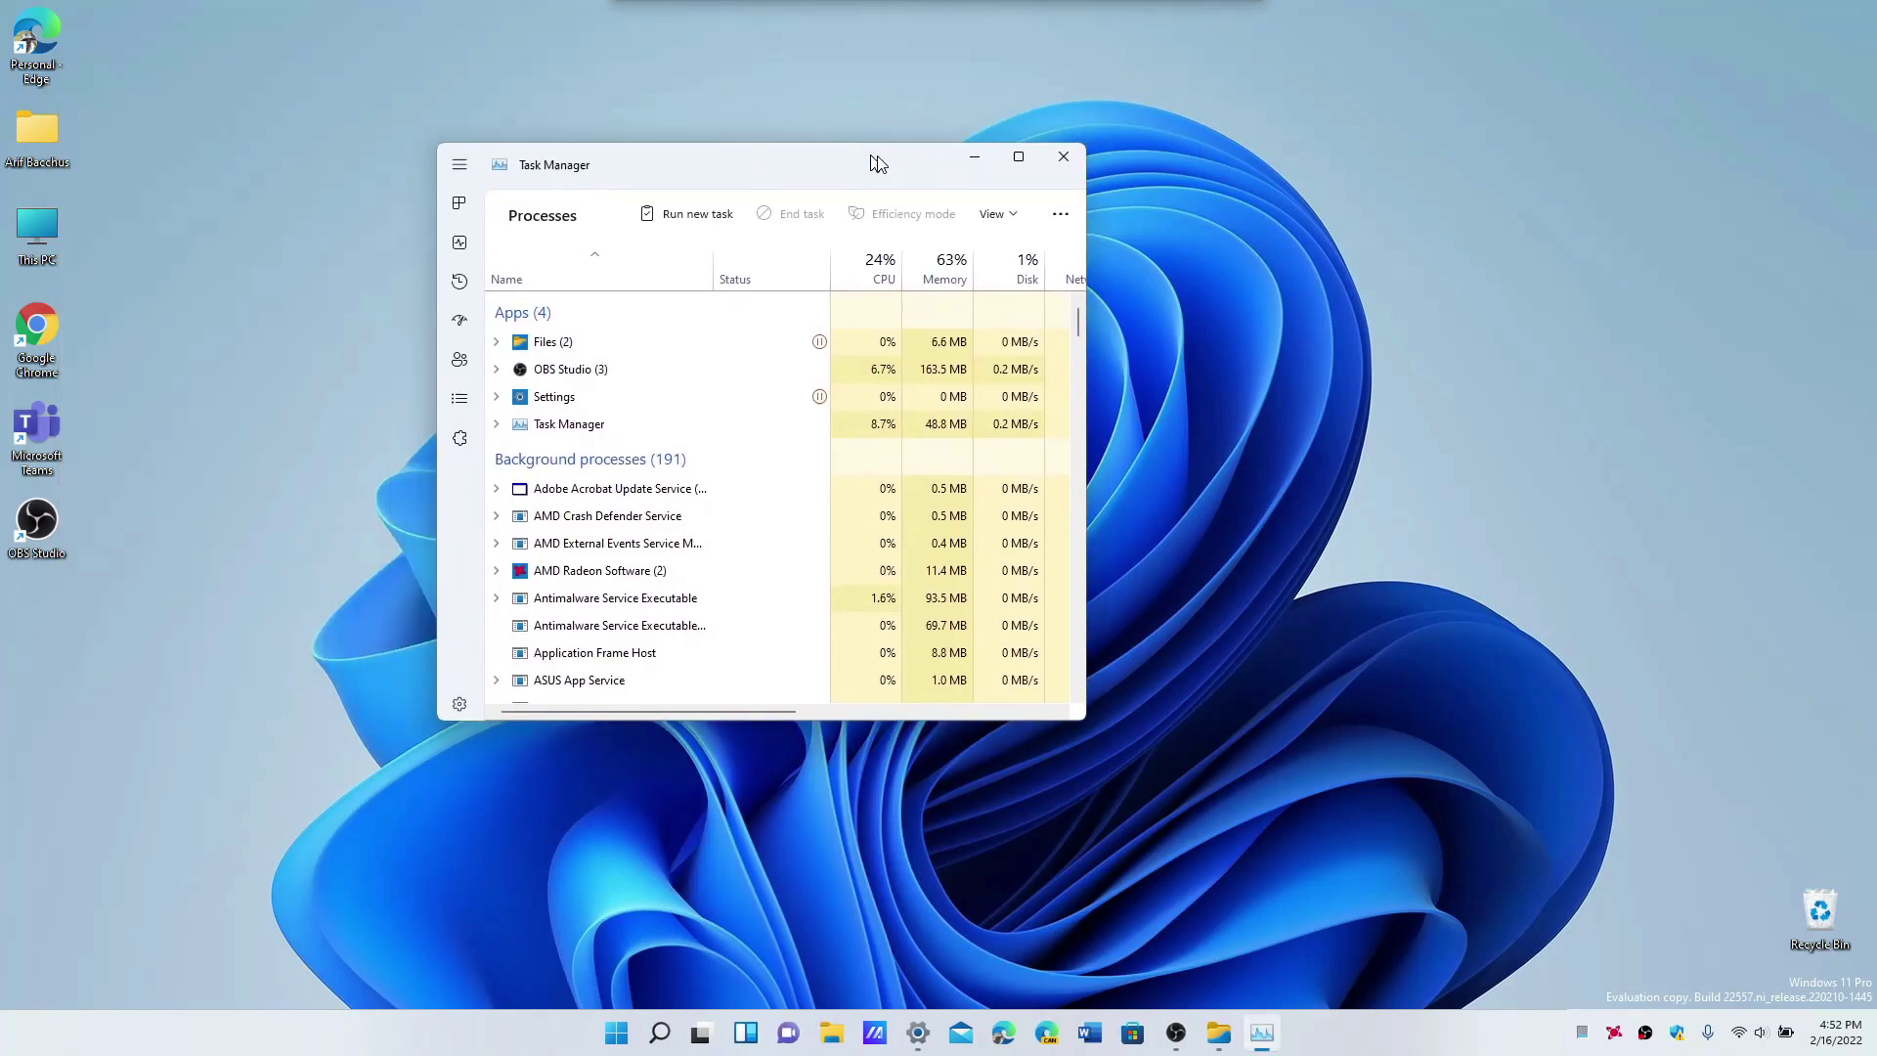
{"action": "left_click_drag", "start_coordinate": [1100, 146], "coordinate": [1597, 72]}
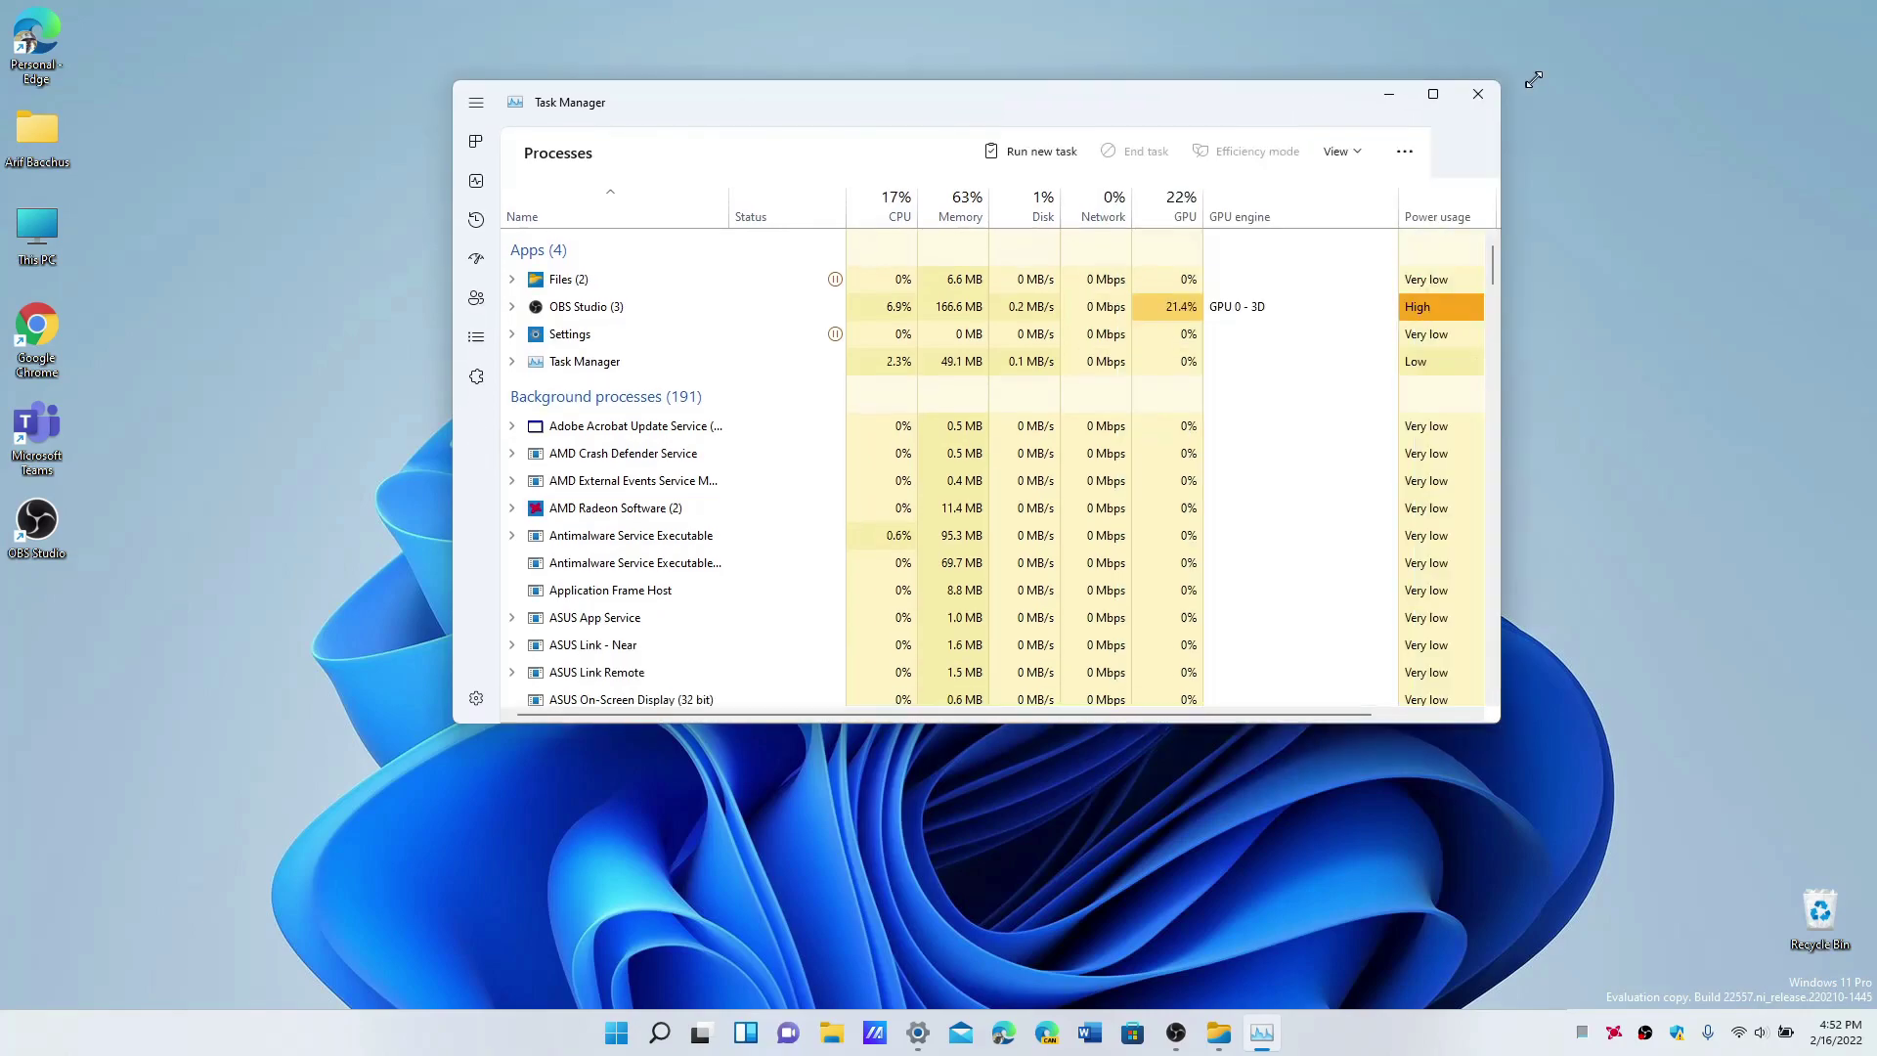
{"action": "left_click_drag", "start_coordinate": [1362, 81], "coordinate": [1354, 118]}
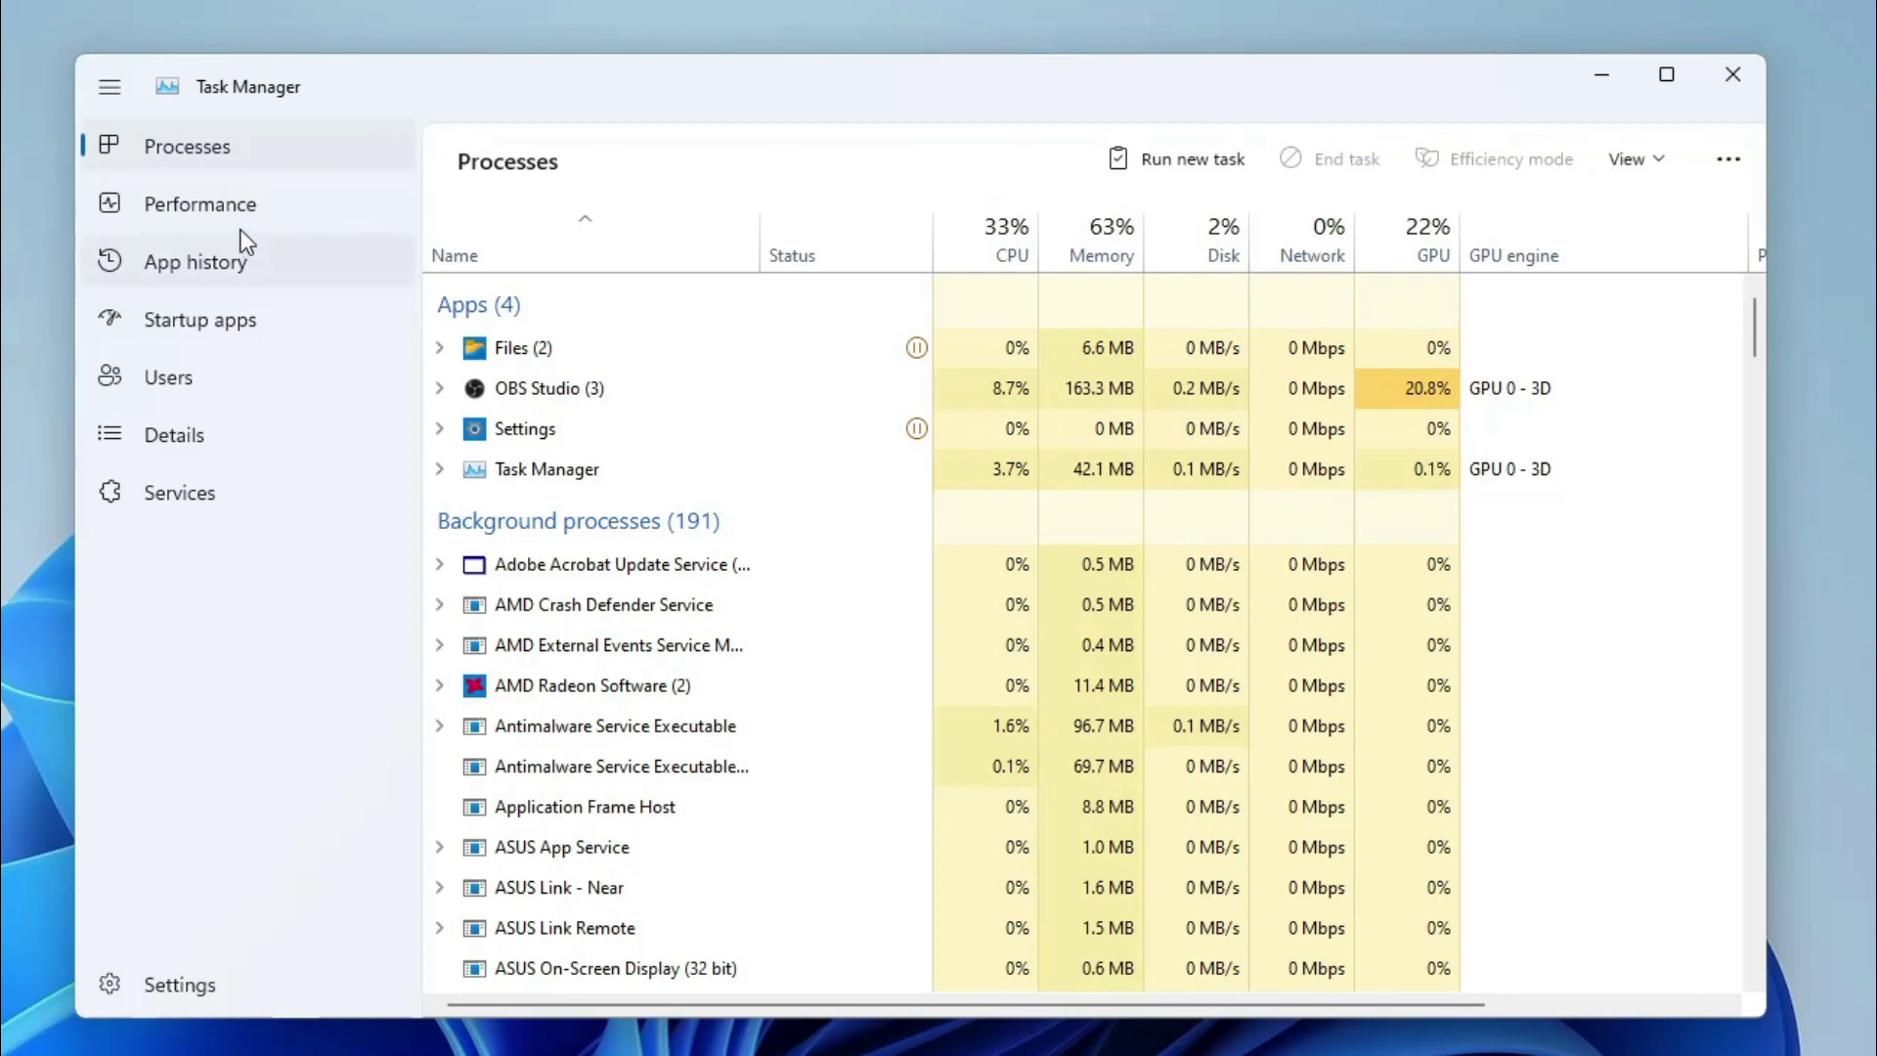
Step: View the Performance, App history, Startup apps and Users pages in turn
{"action": "left_click", "coordinate": [235, 210]}
{"action": "left_click", "coordinate": [242, 272]}
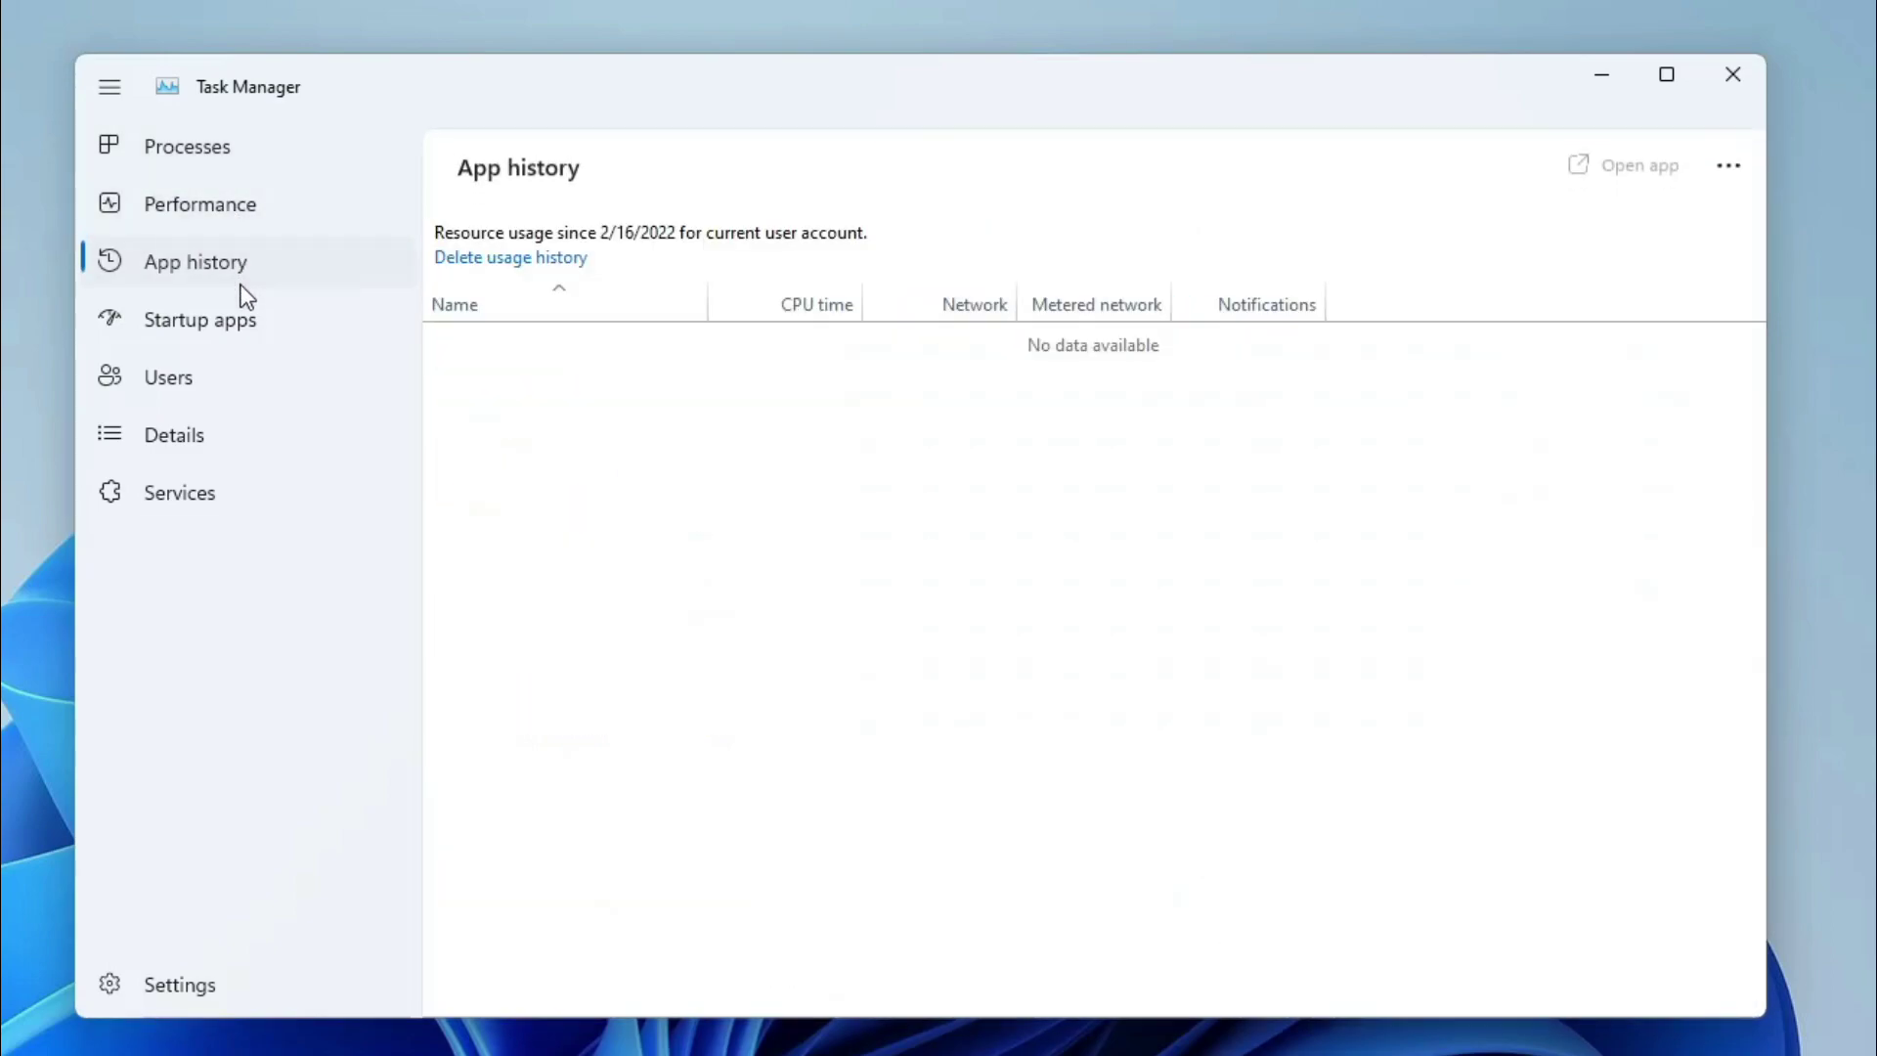
{"action": "left_click", "coordinate": [249, 338]}
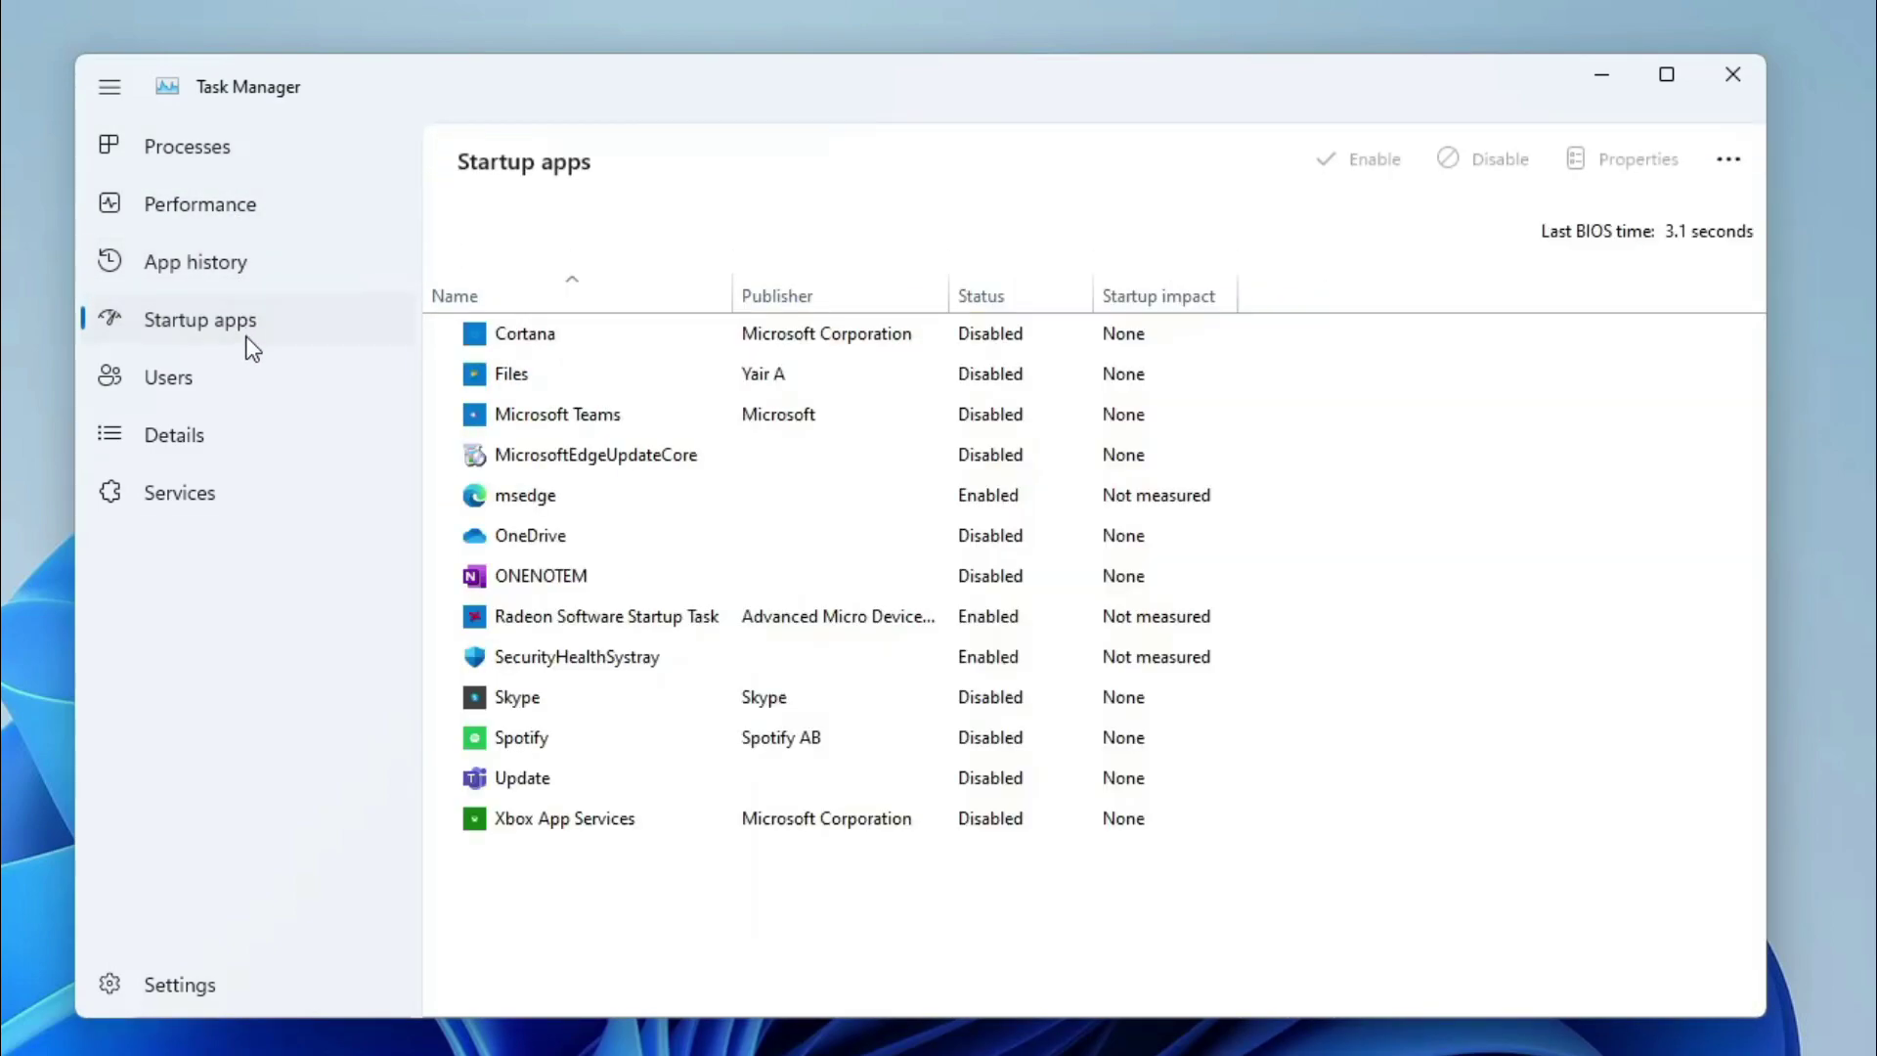
{"action": "left_click", "coordinate": [232, 378]}
Step: View the Details and Services pages, then land on Task Manager's own Settings page
{"action": "left_click", "coordinate": [226, 445]}
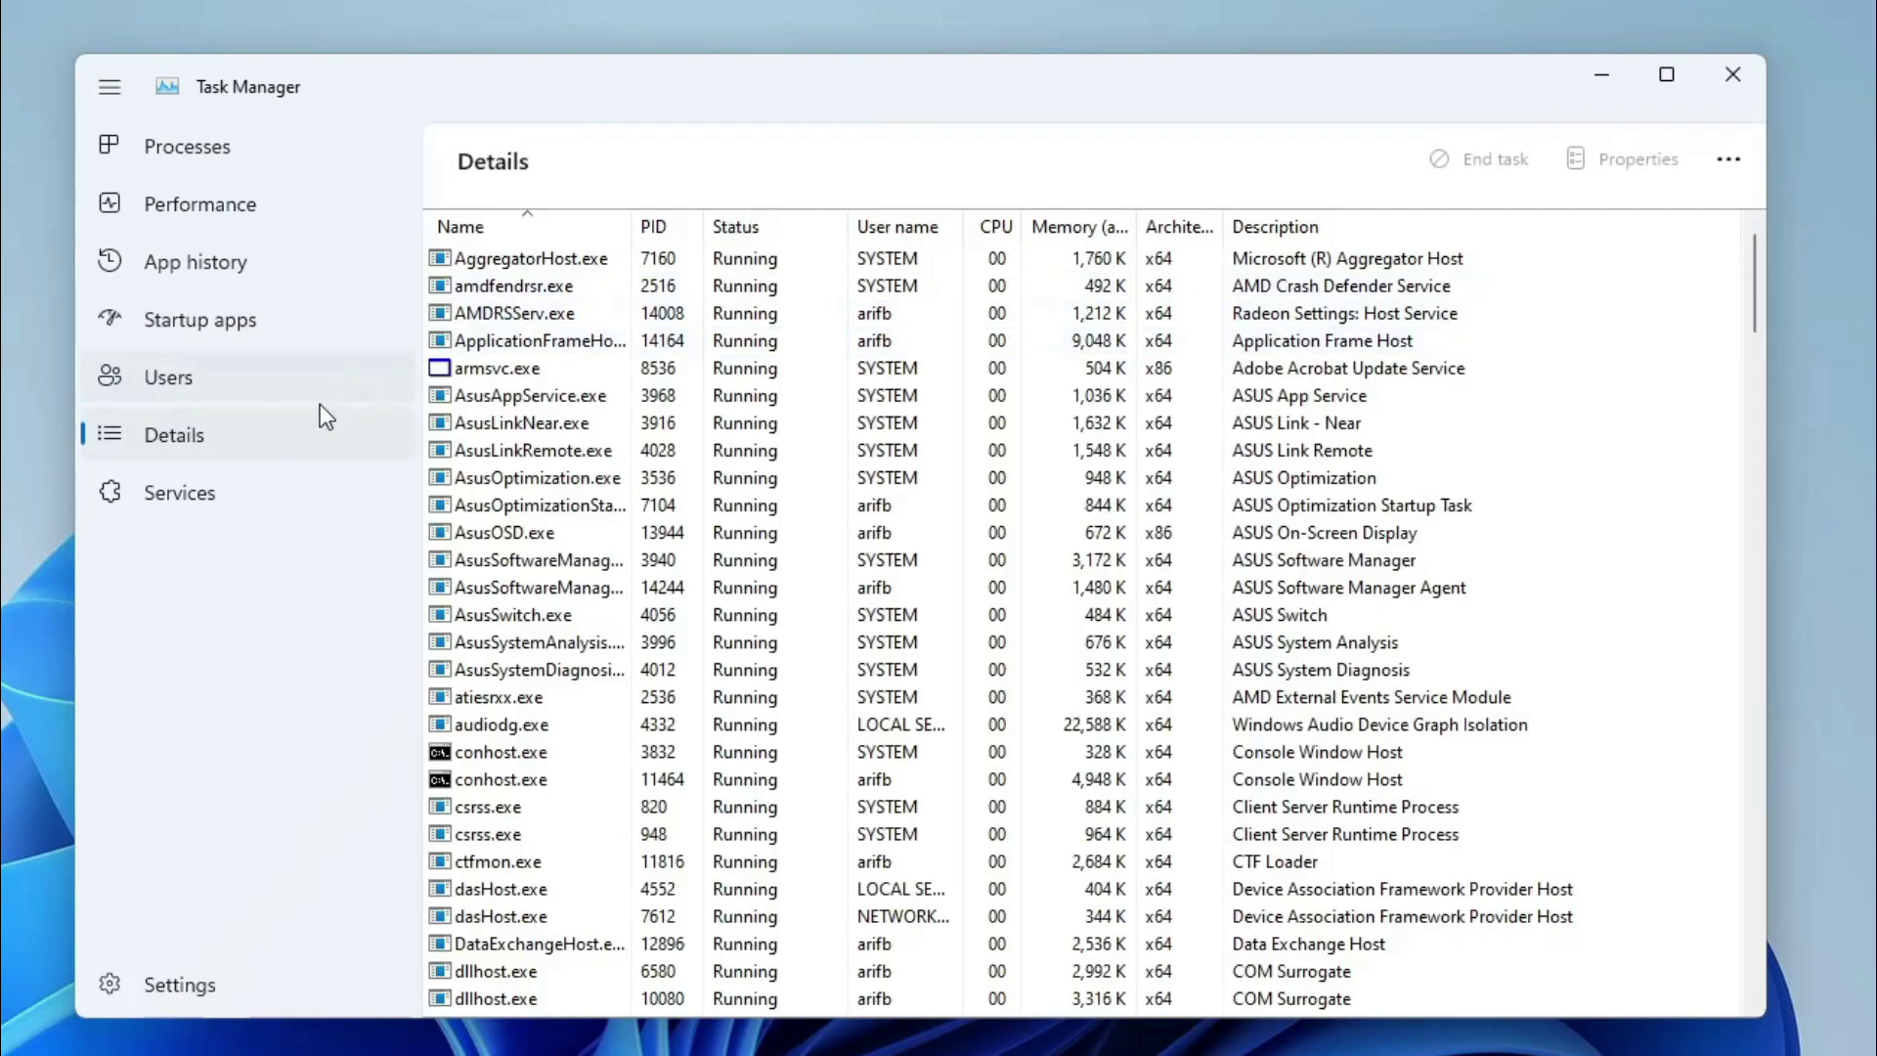
{"action": "left_click", "coordinate": [257, 494]}
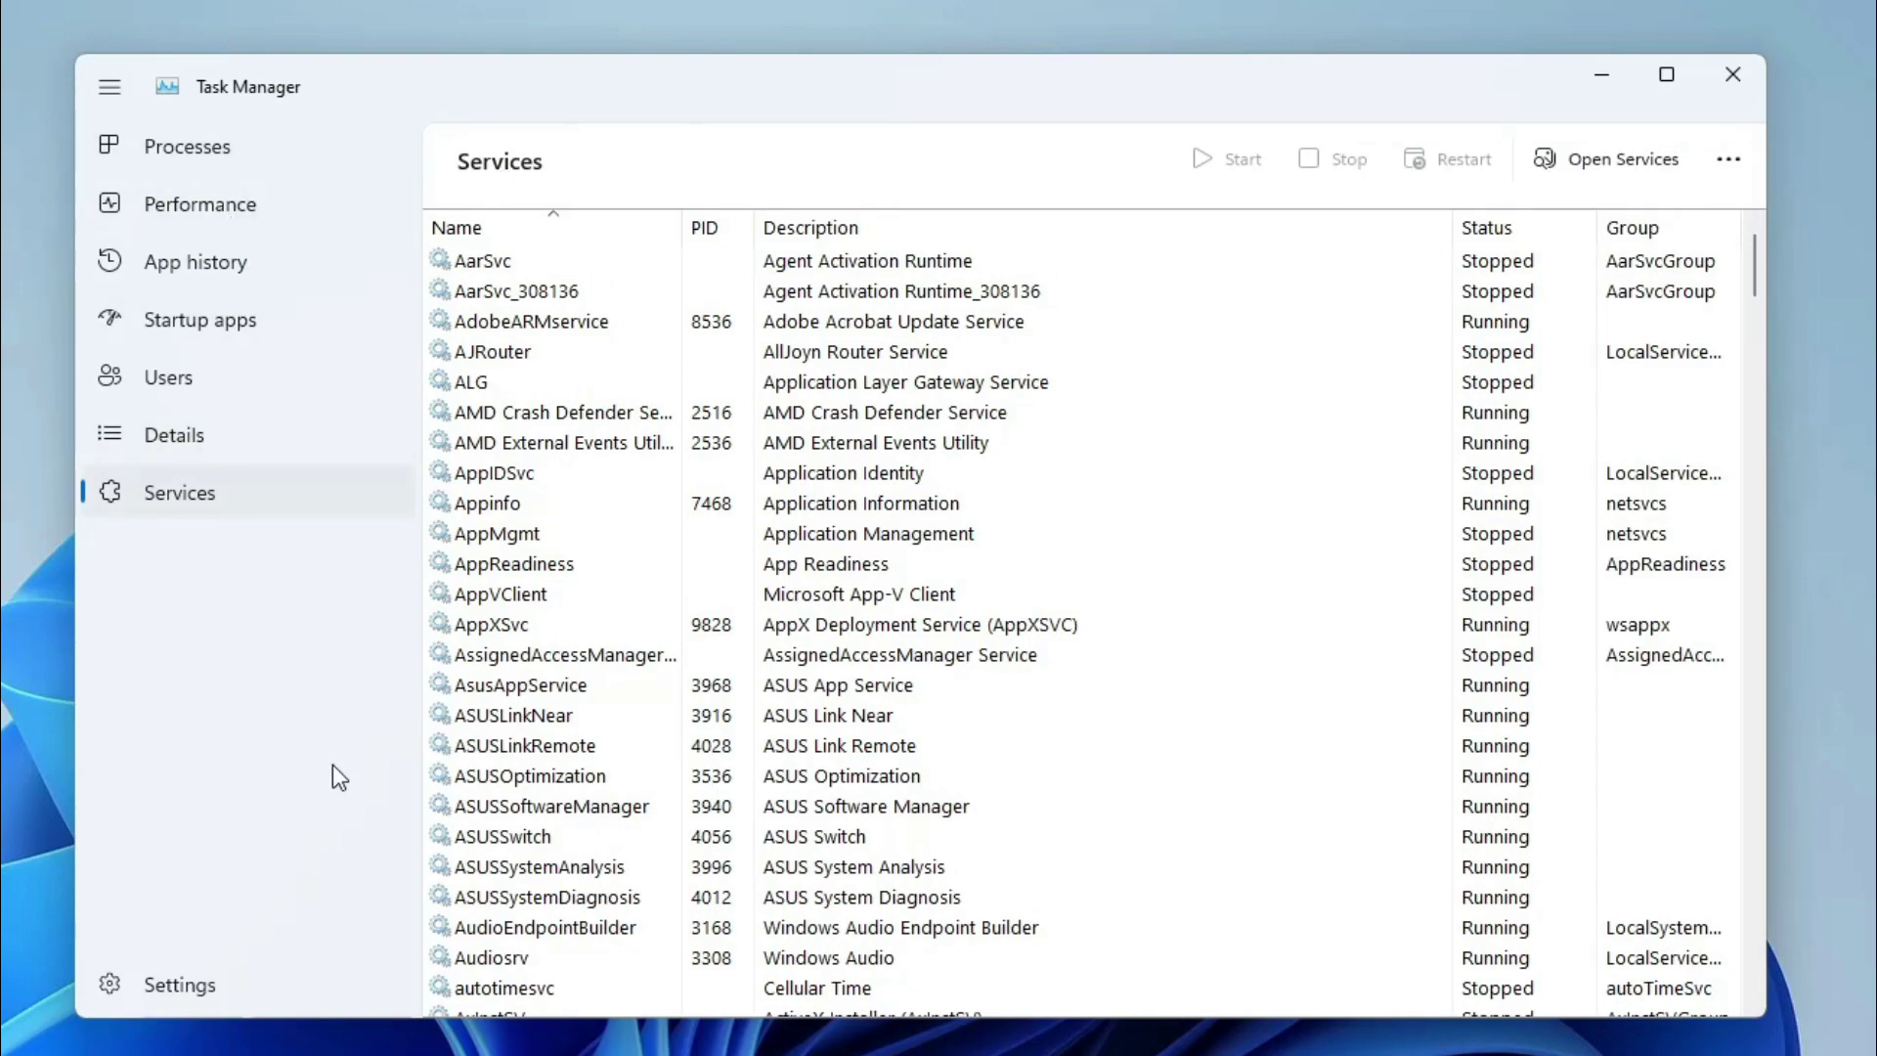
{"action": "left_click", "coordinate": [224, 982]}
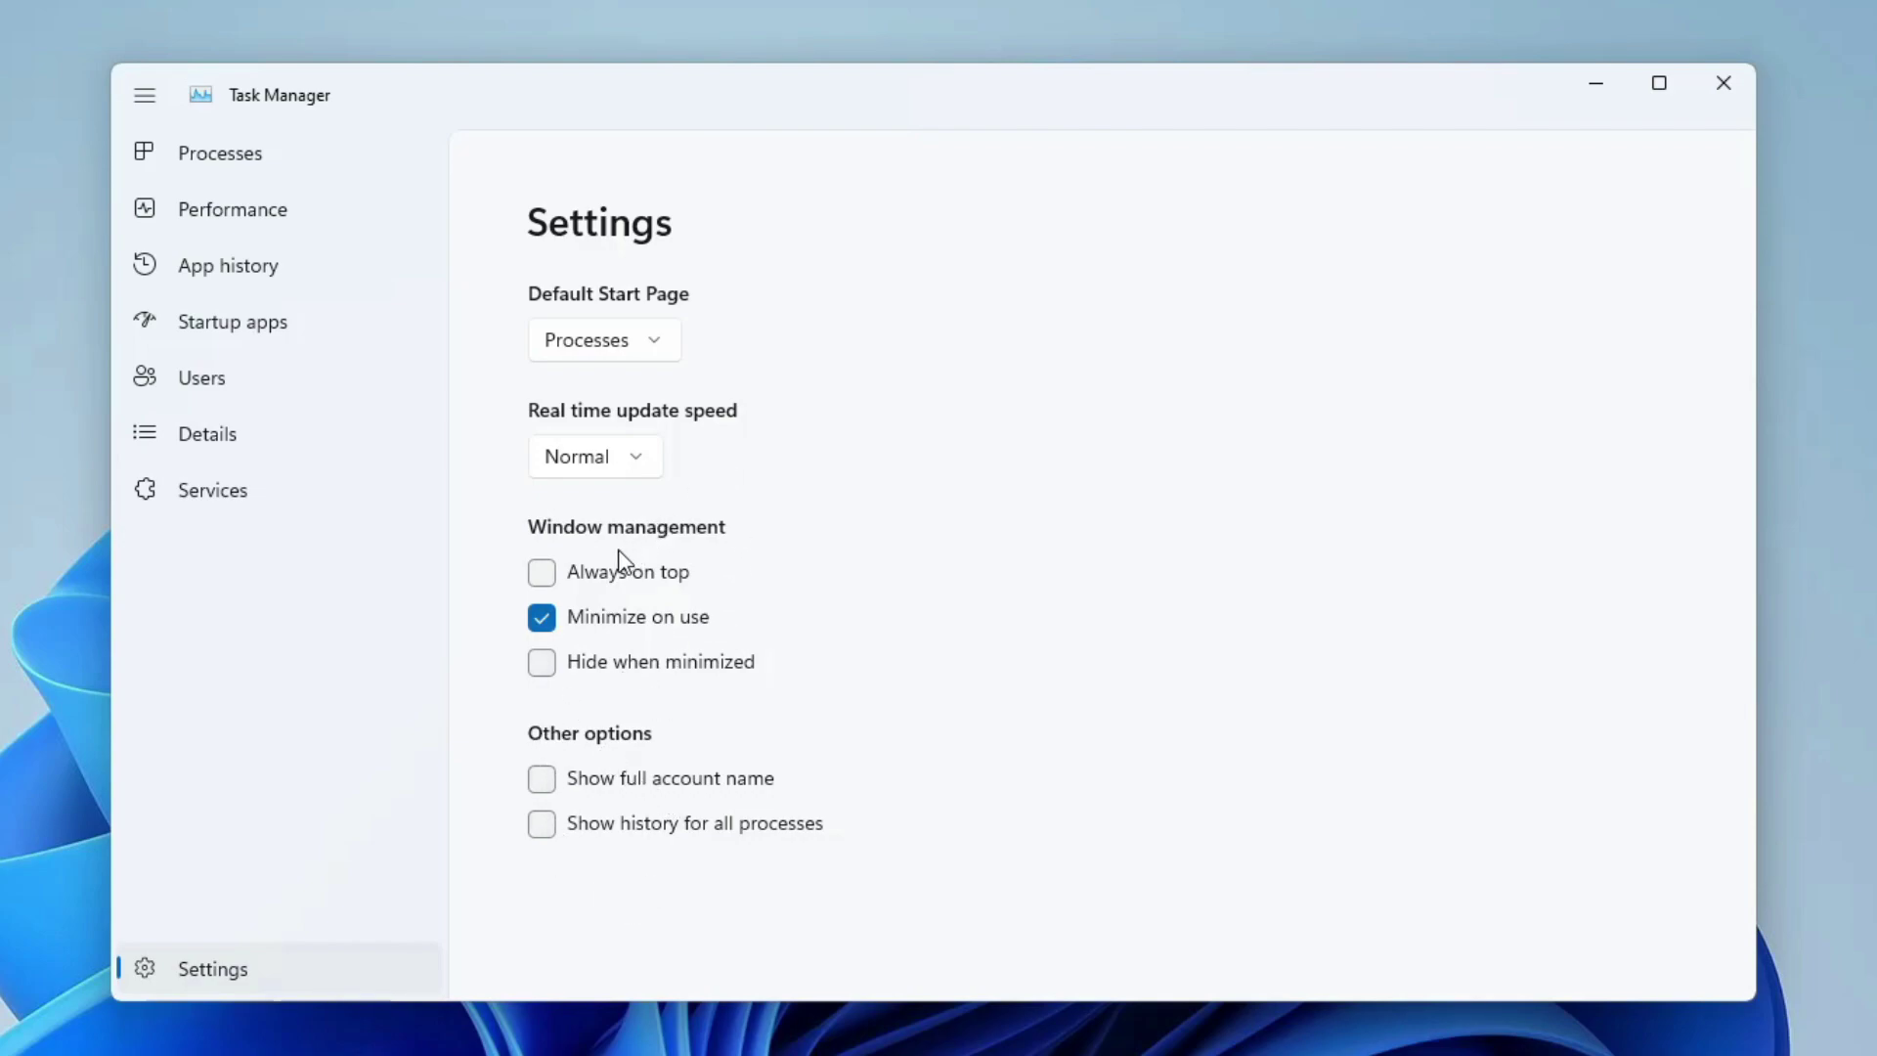
Step: Make Performance the default start page and toggle the navigation pane labels
{"action": "left_click", "coordinate": [633, 337]}
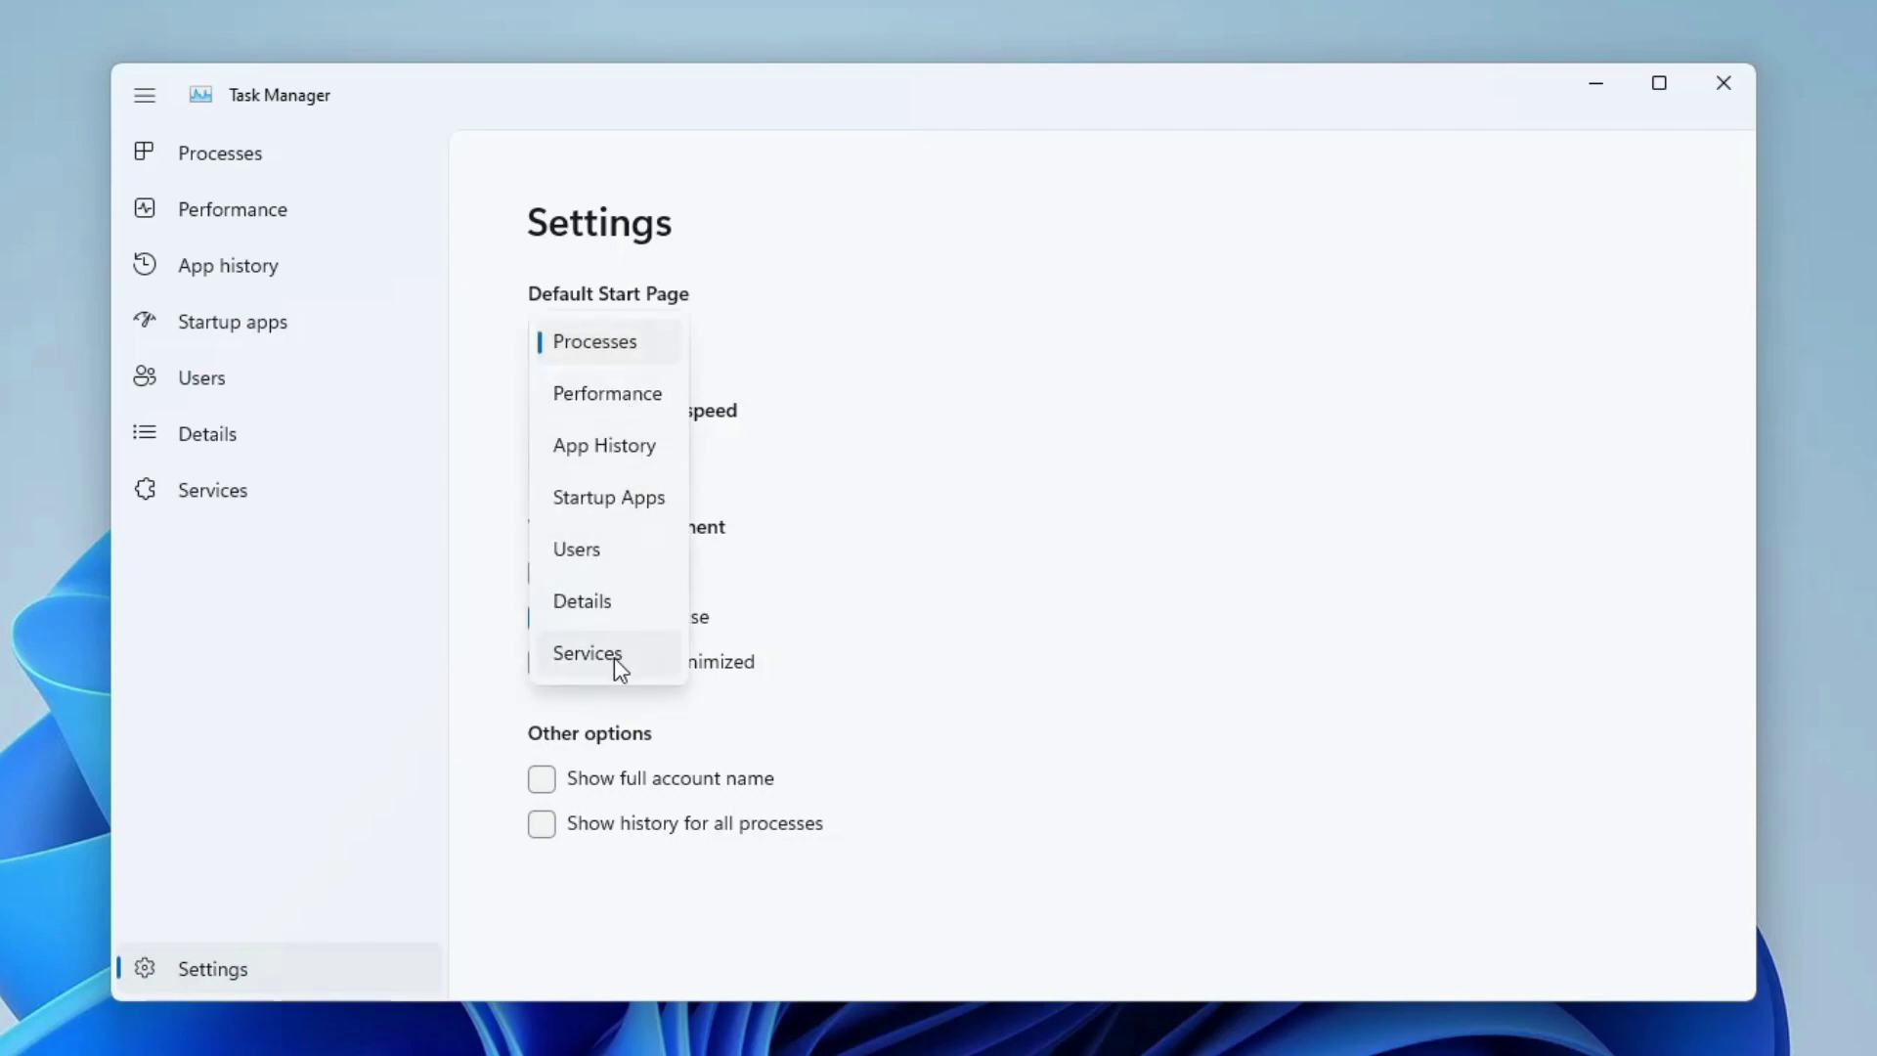
{"action": "left_click", "coordinate": [641, 391]}
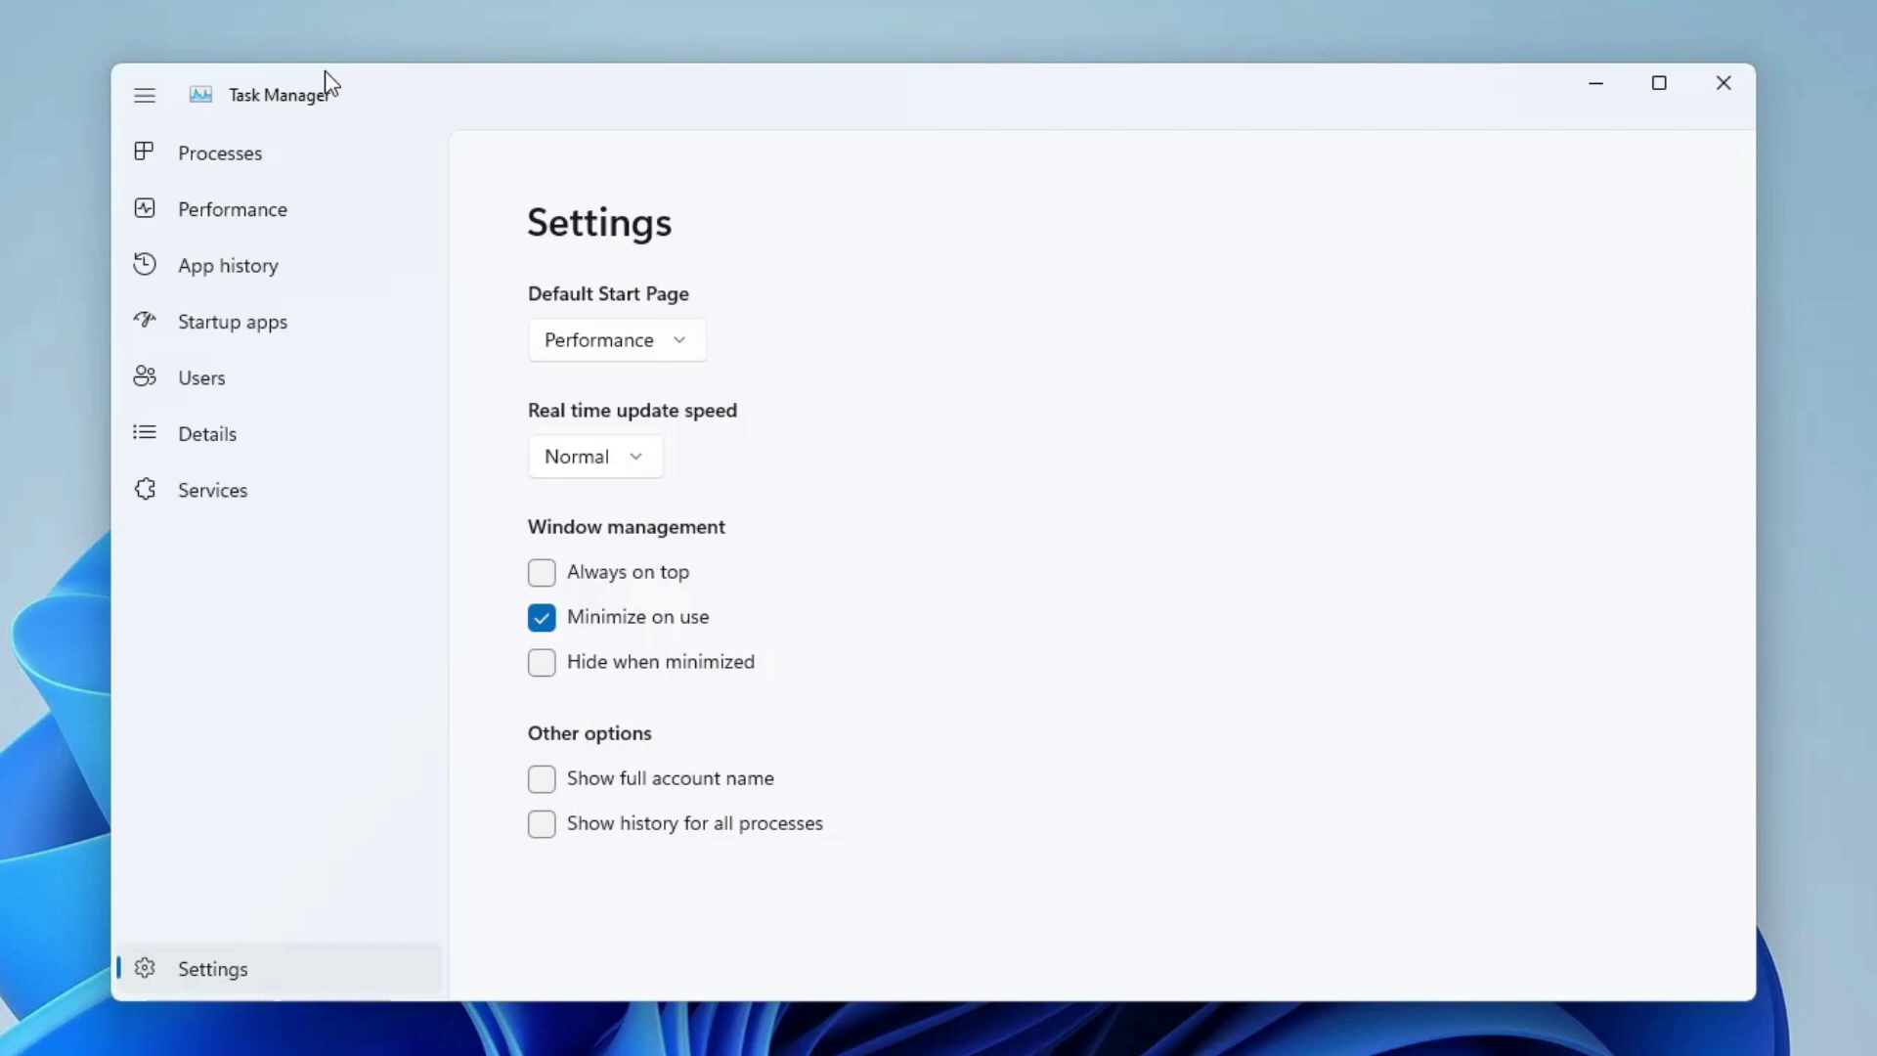
{"action": "left_click", "coordinate": [143, 101]}
{"action": "left_click", "coordinate": [142, 103]}
Step: Return to the Processes list and maximize Task Manager full screen
{"action": "left_click", "coordinate": [143, 104]}
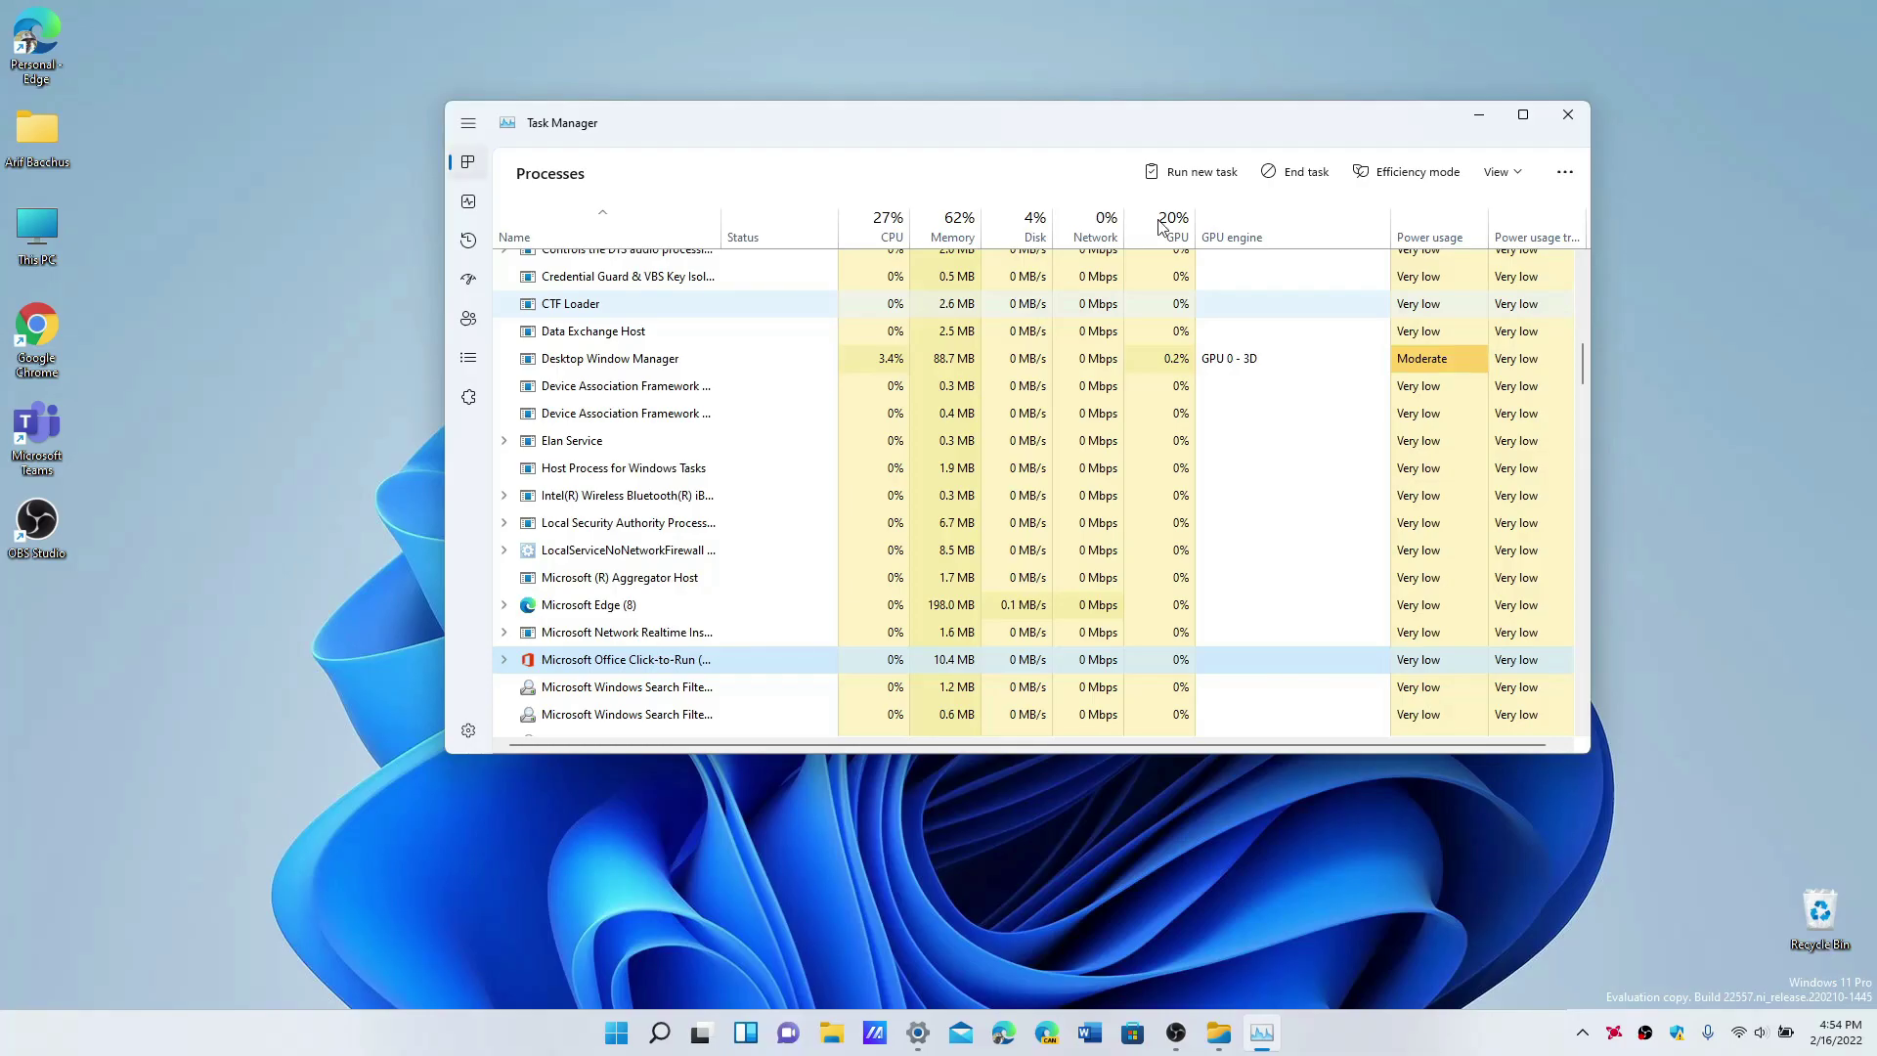
{"action": "left_click", "coordinate": [1524, 118]}
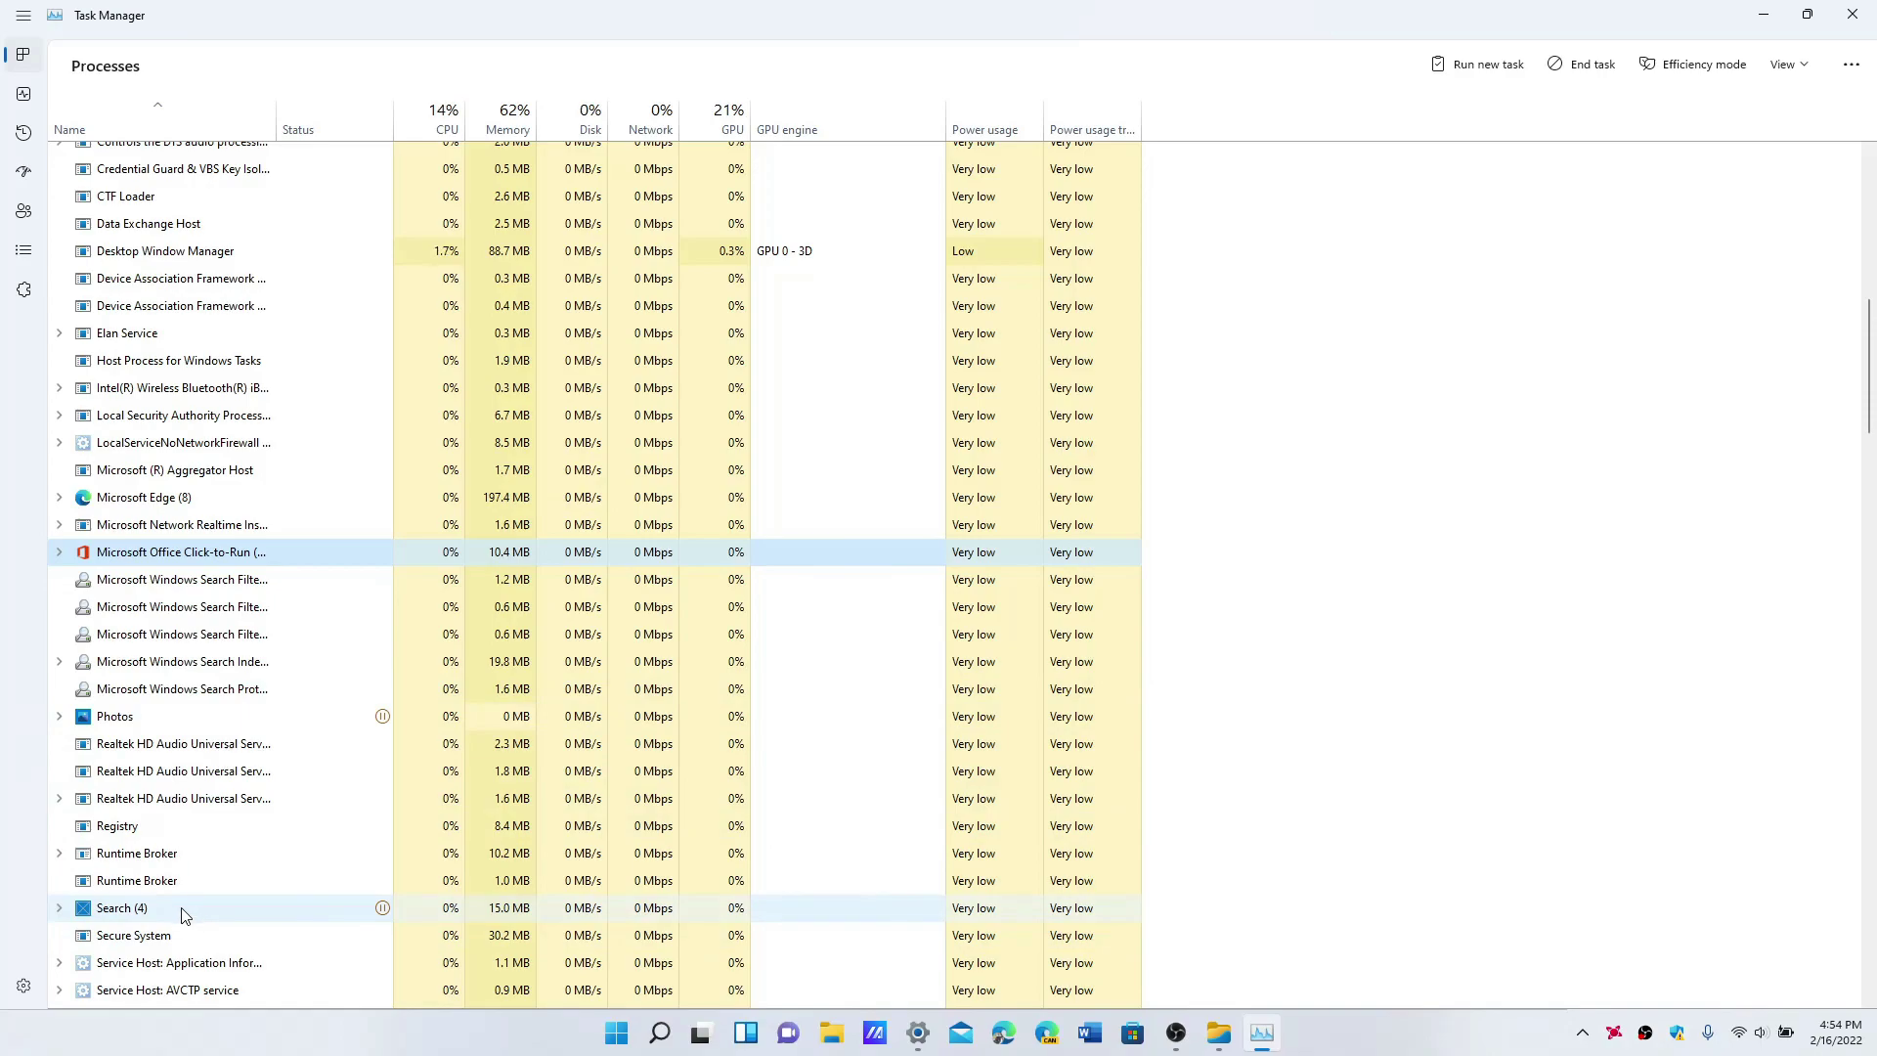
Step: Turn on Efficiency mode for Microsoft Office Click-to-Run, confirm it, and close Task Manager
{"action": "left_click", "coordinate": [220, 559]}
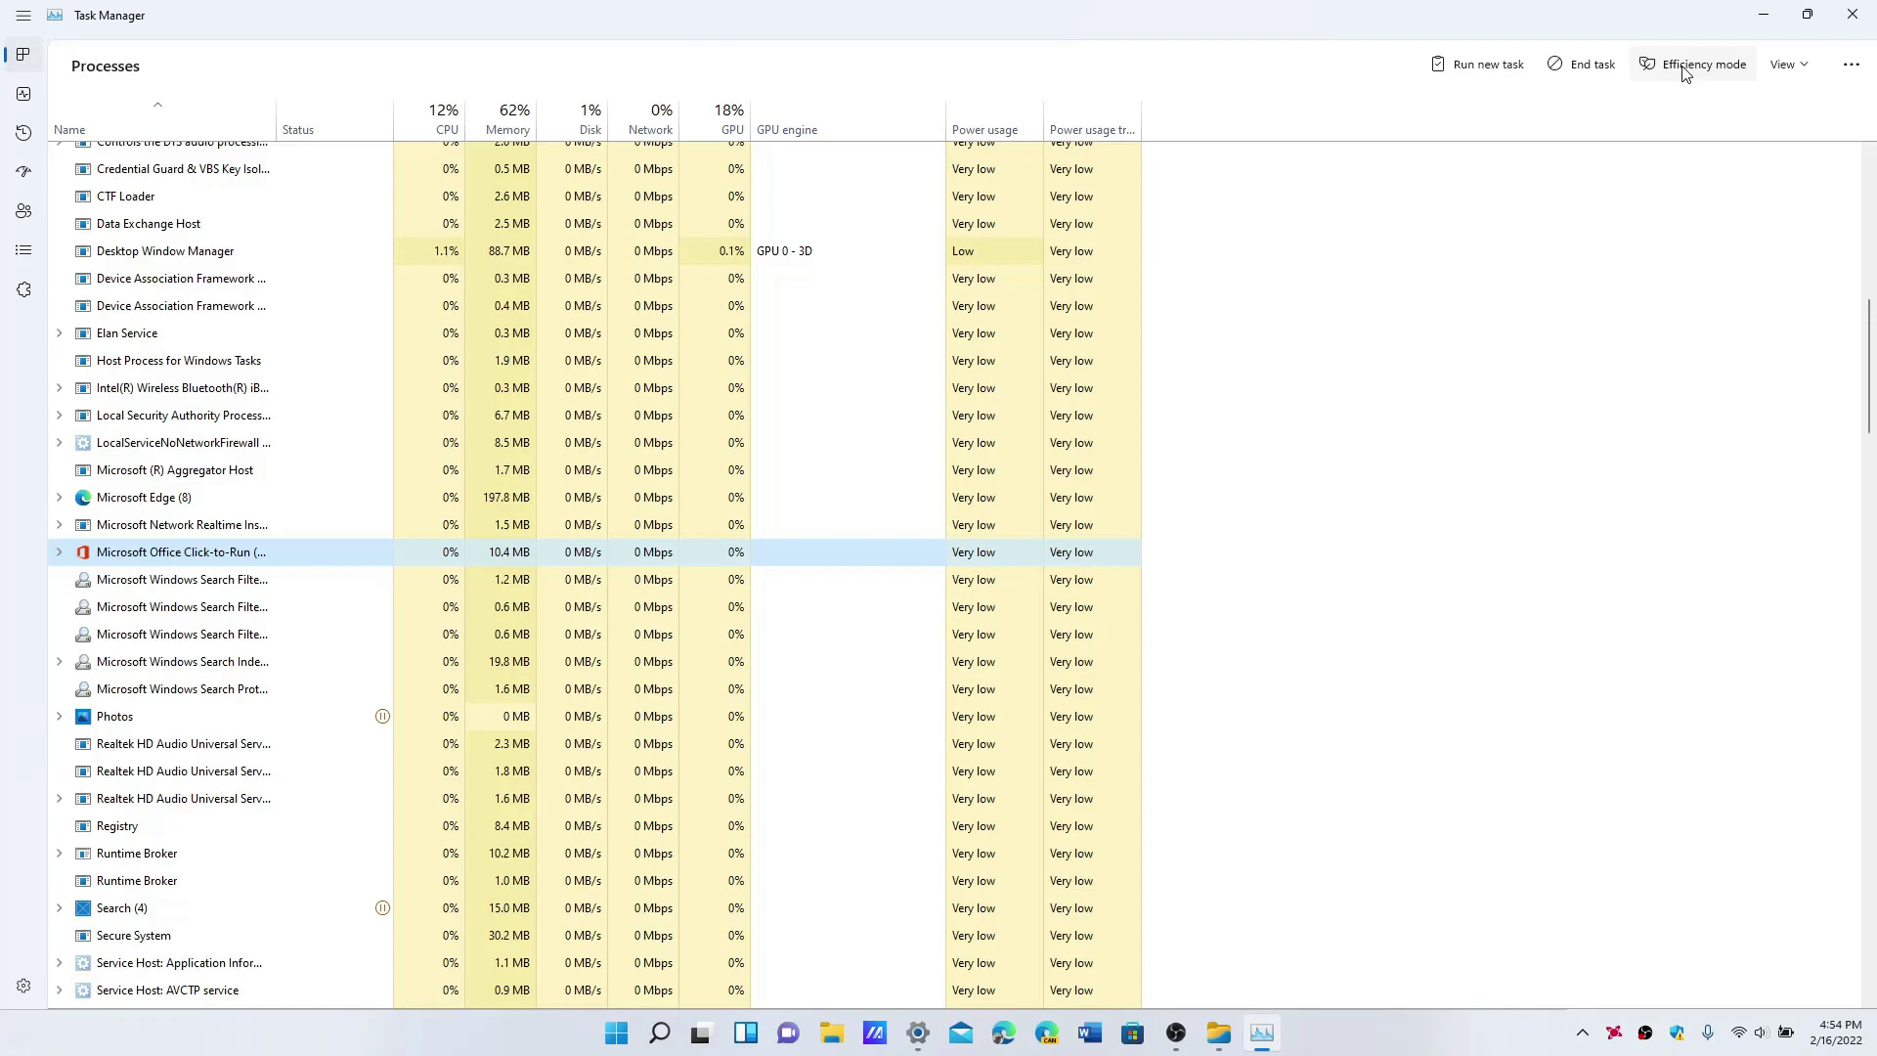
{"action": "left_click", "coordinate": [1685, 69]}
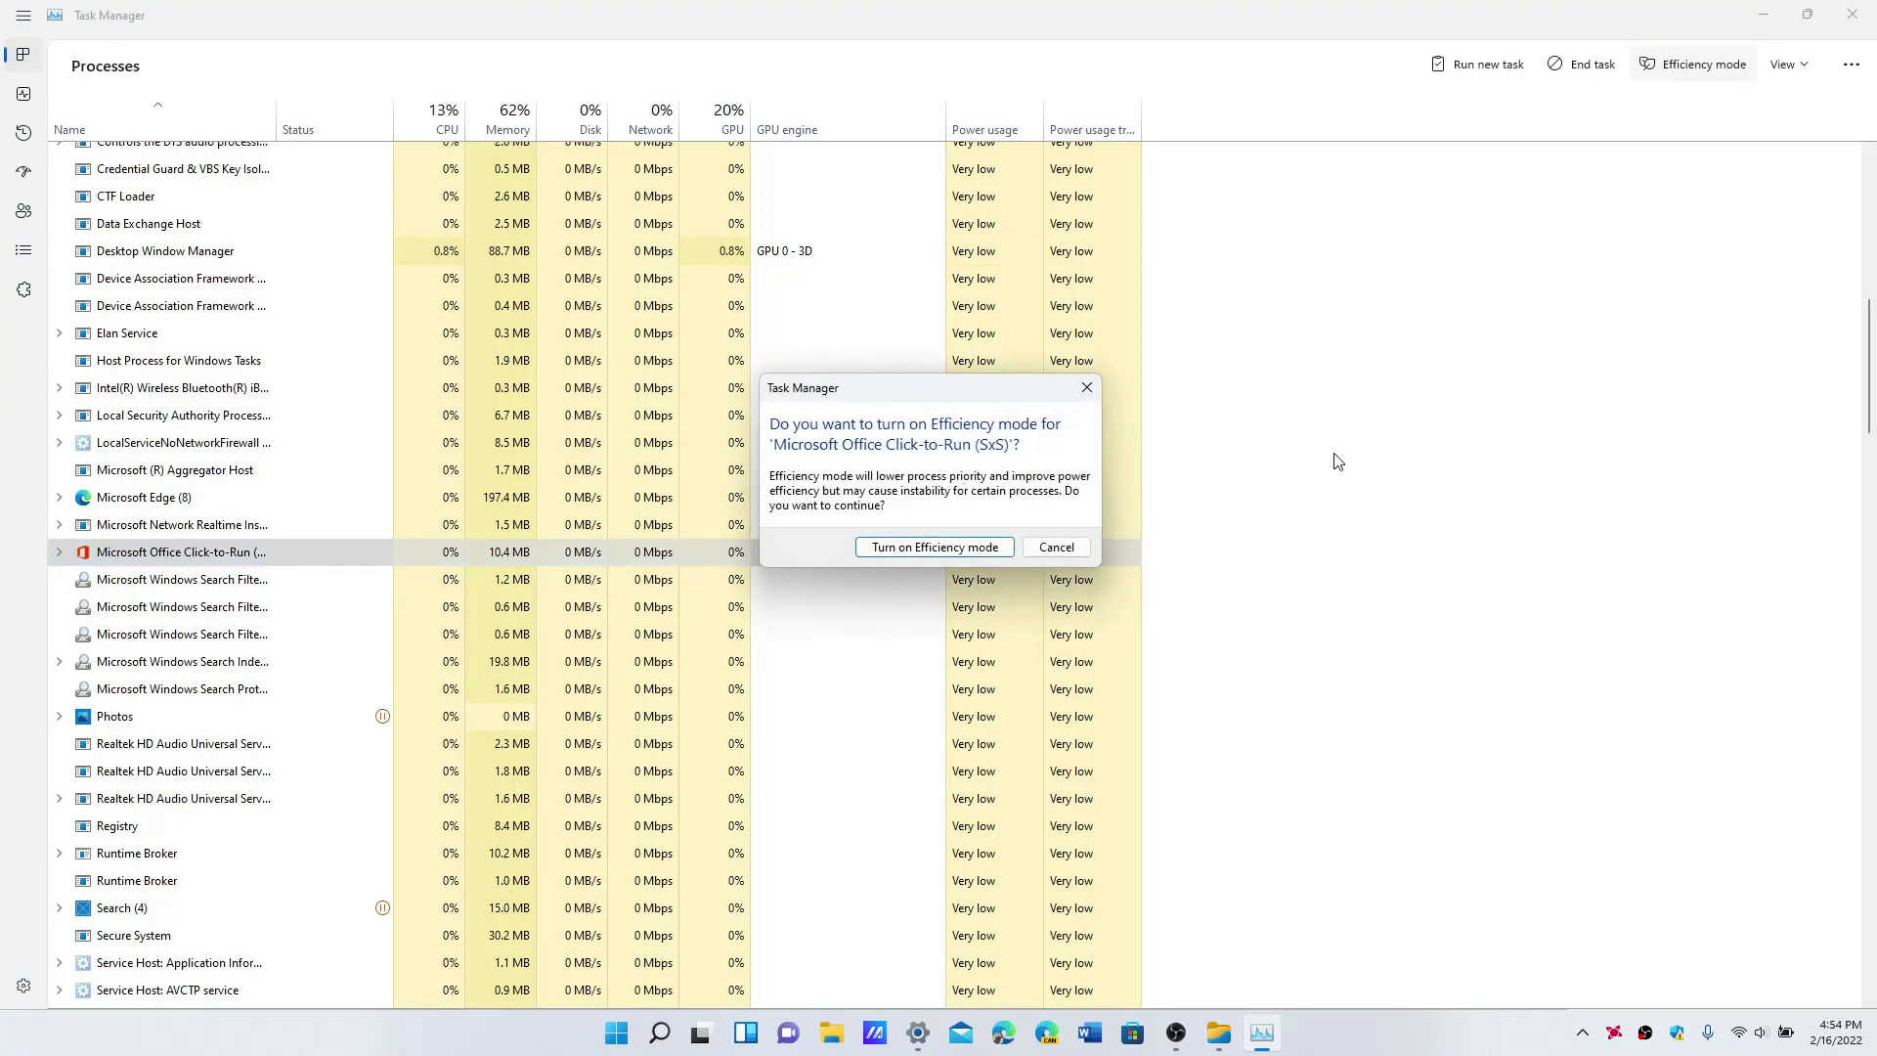
{"action": "left_click", "coordinate": [953, 549]}
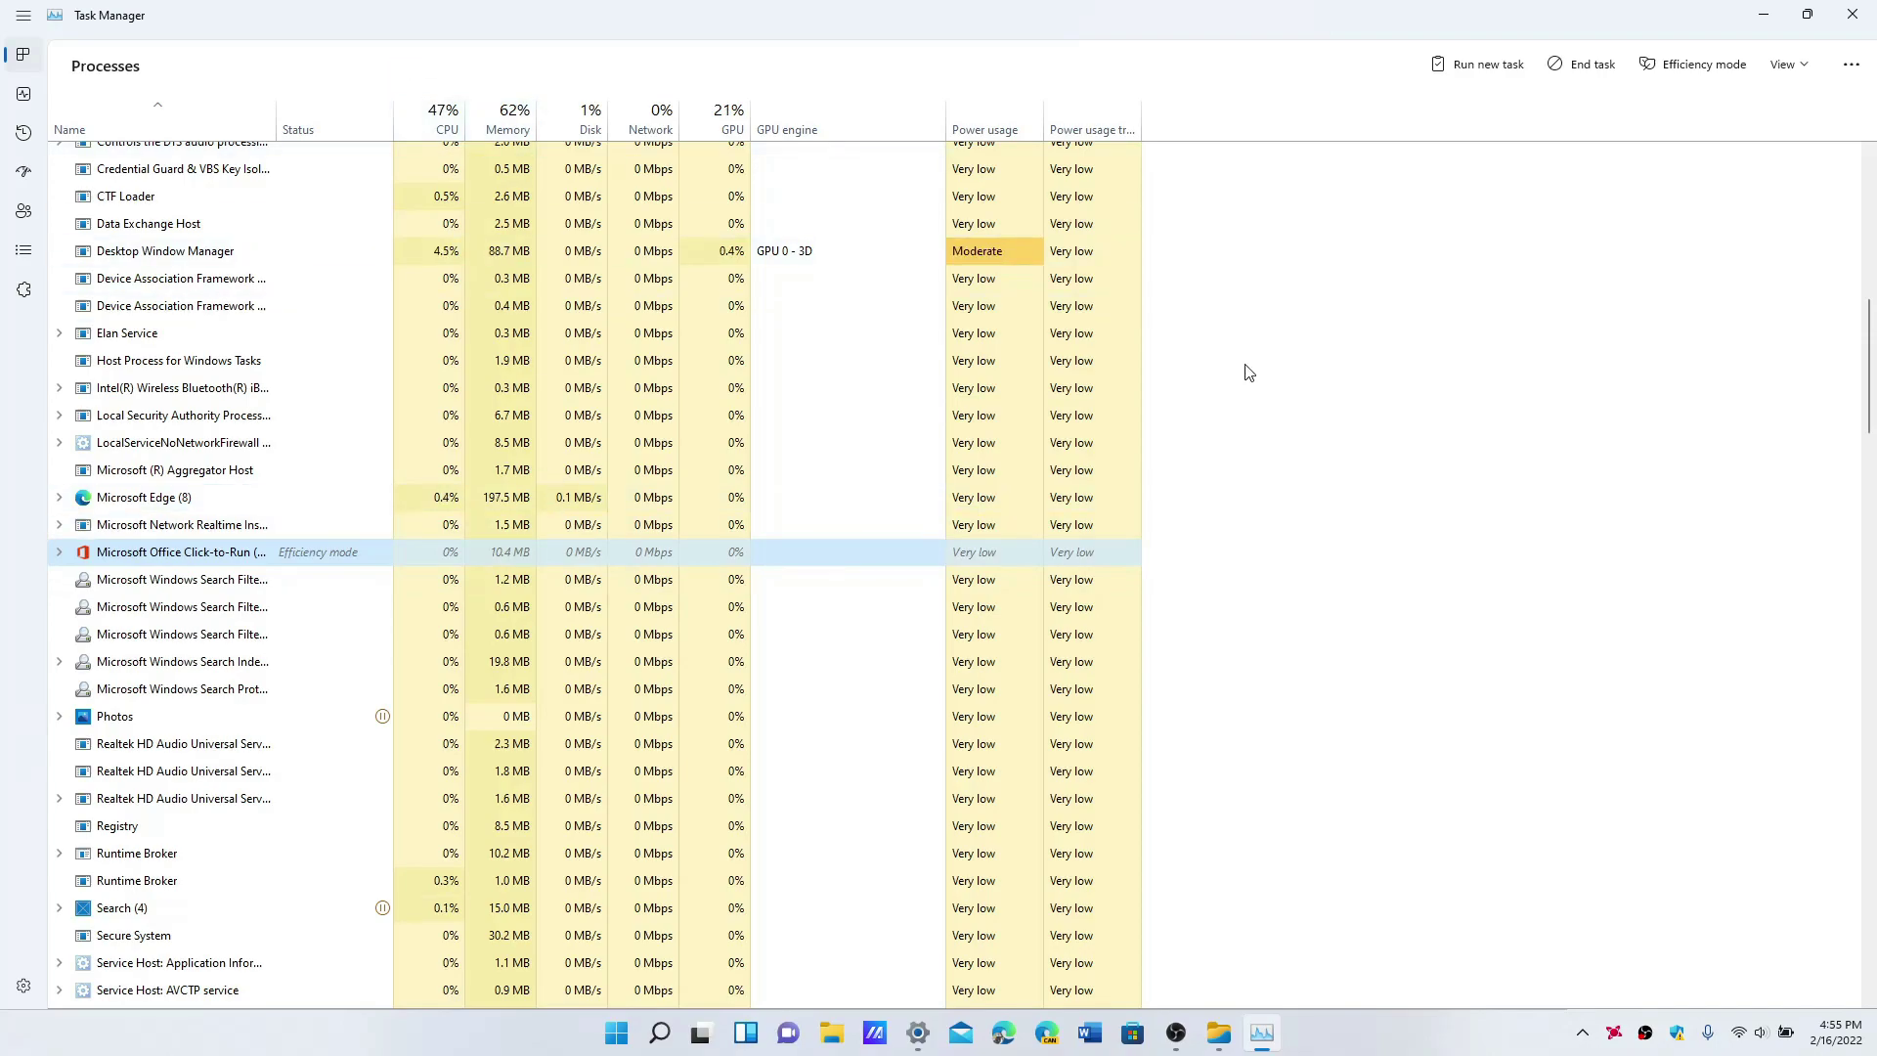
{"action": "left_click", "coordinate": [1848, 14]}
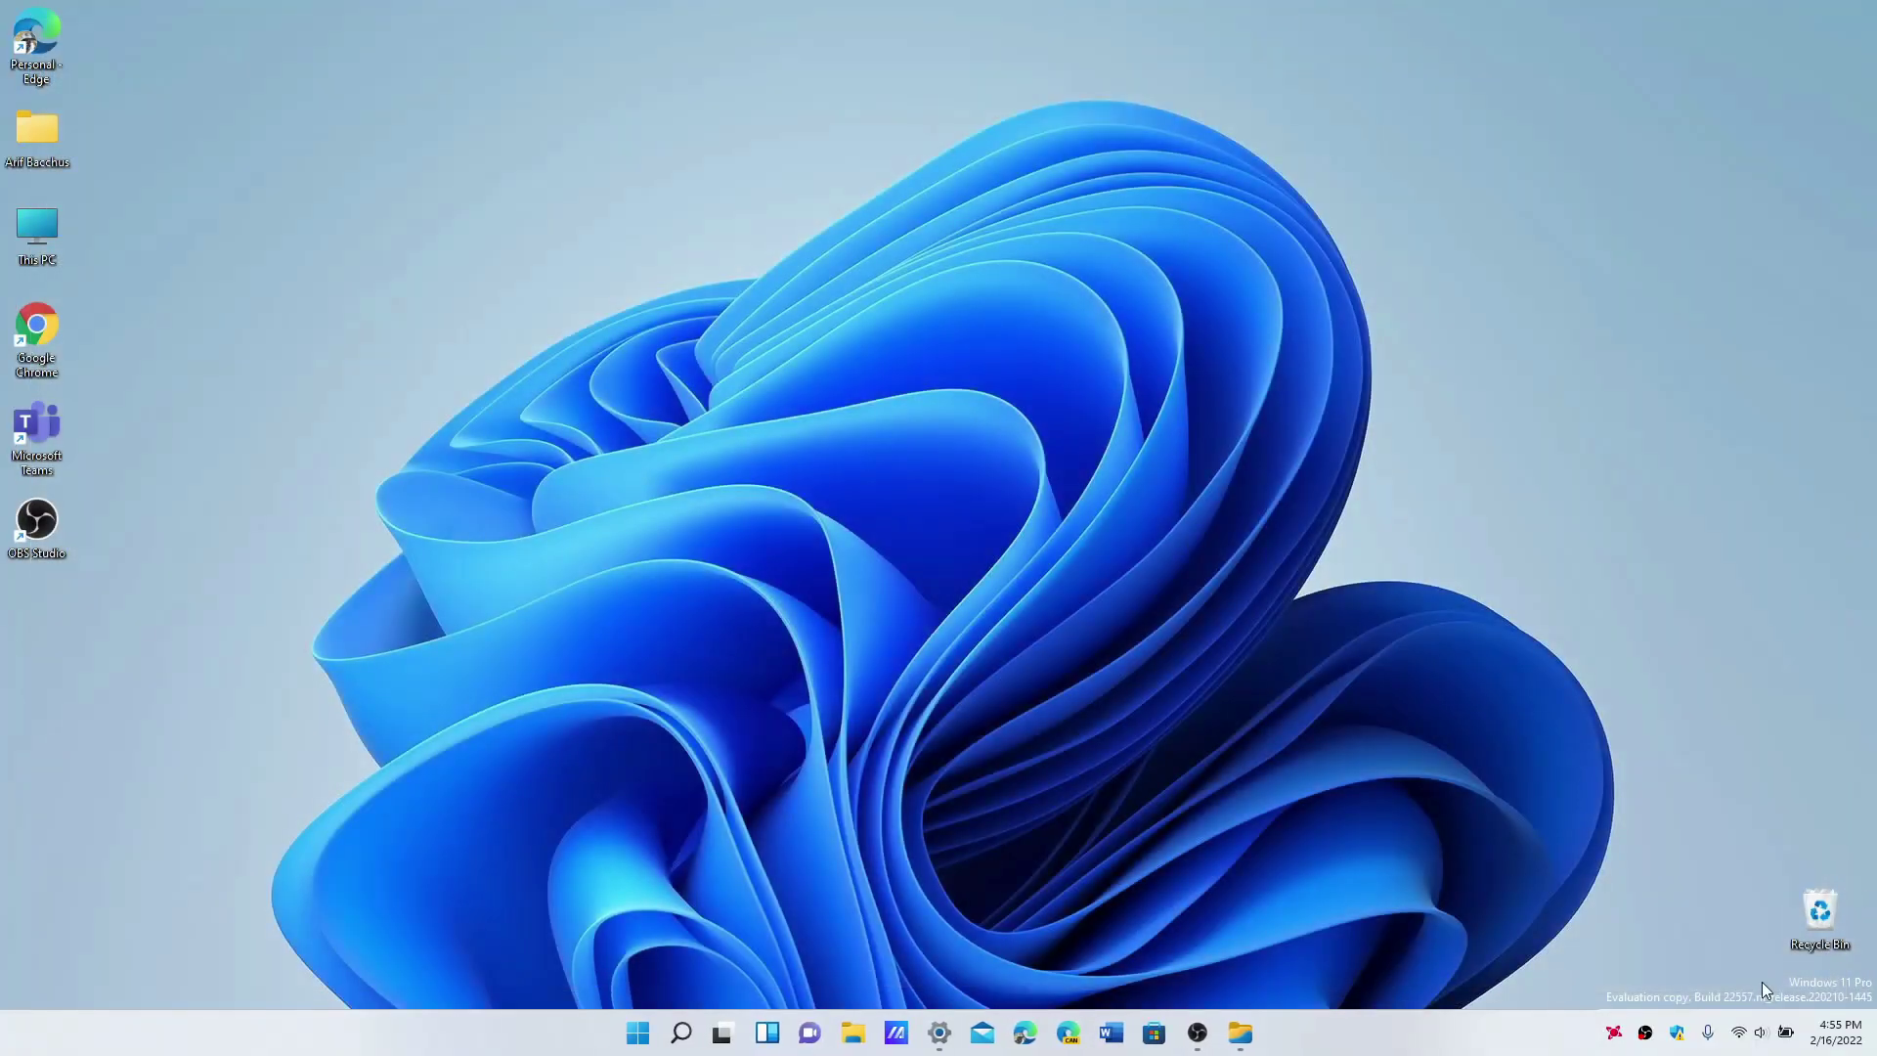
Step: Launch the full Settings app from the Quick Settings panel
{"action": "left_click", "coordinate": [1779, 1045]}
{"action": "left_click", "coordinate": [1543, 986]}
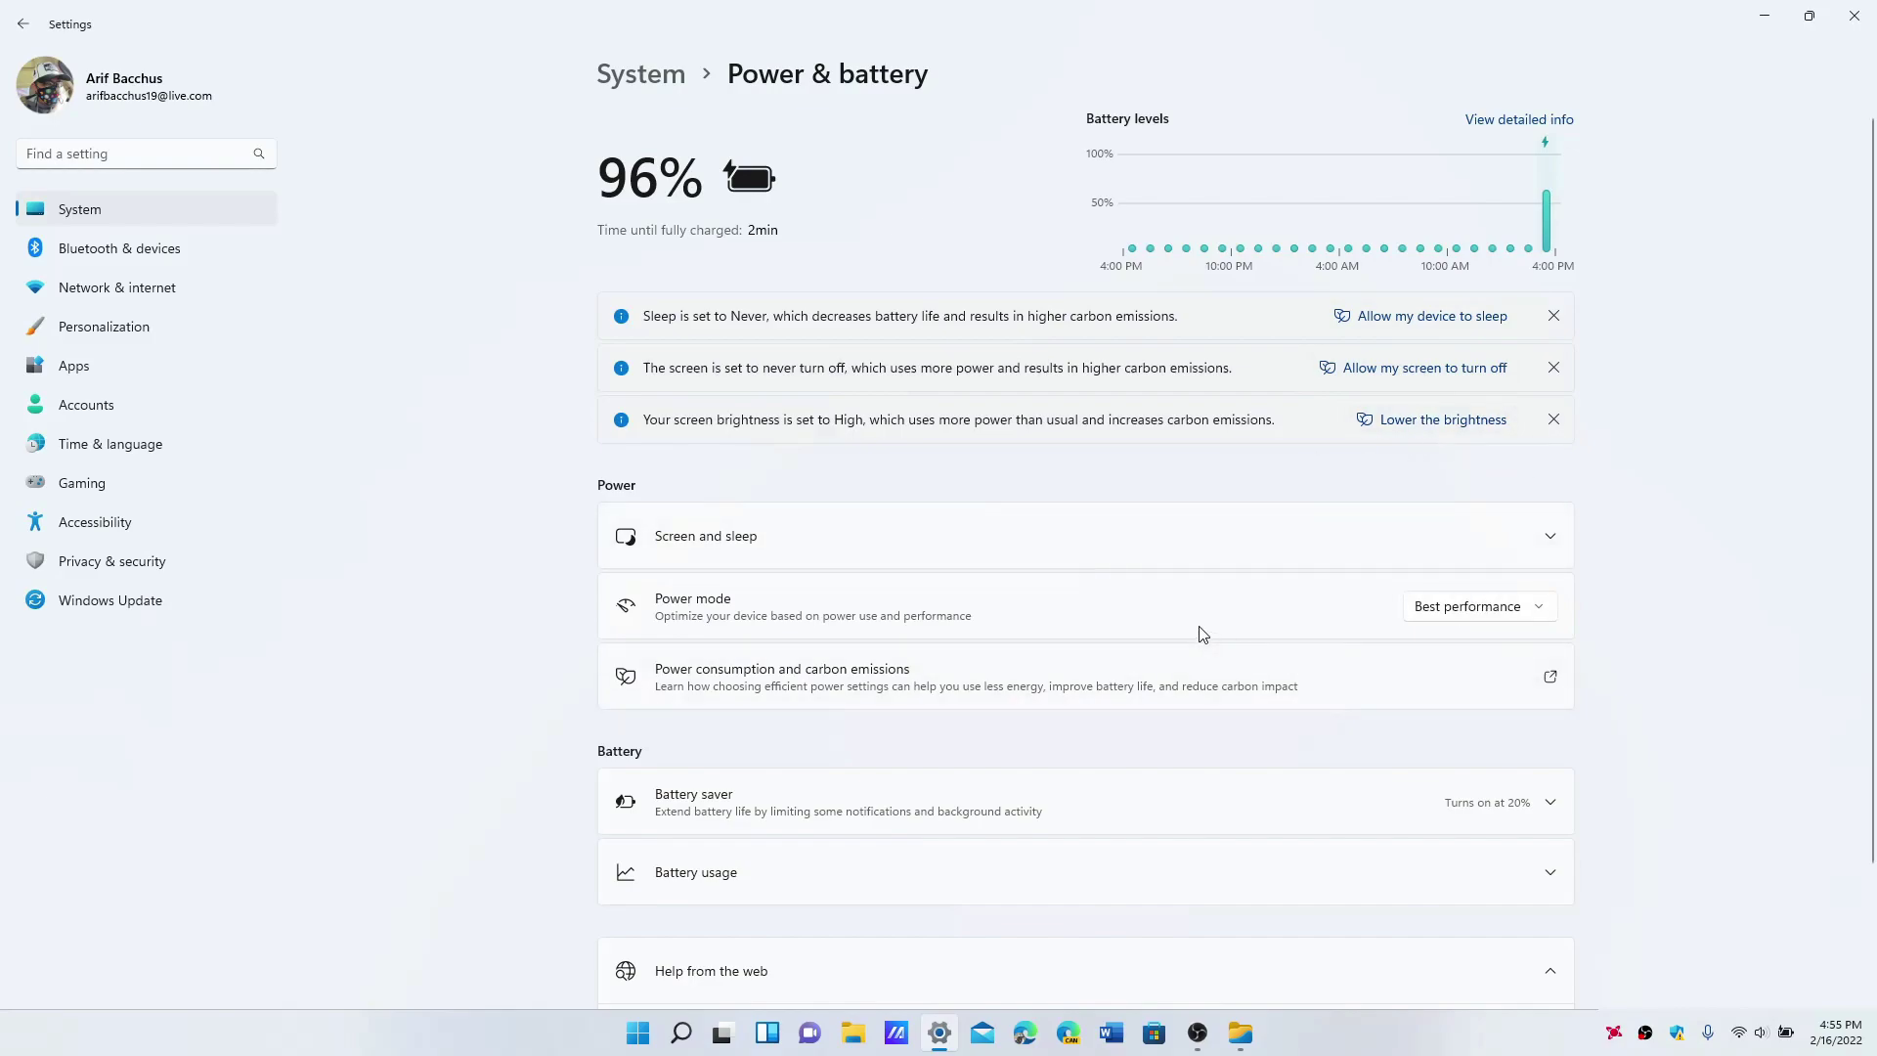
{"action": "scroll", "coordinate": [1199, 633], "scroll_direction": "down", "scroll_amount": 2}
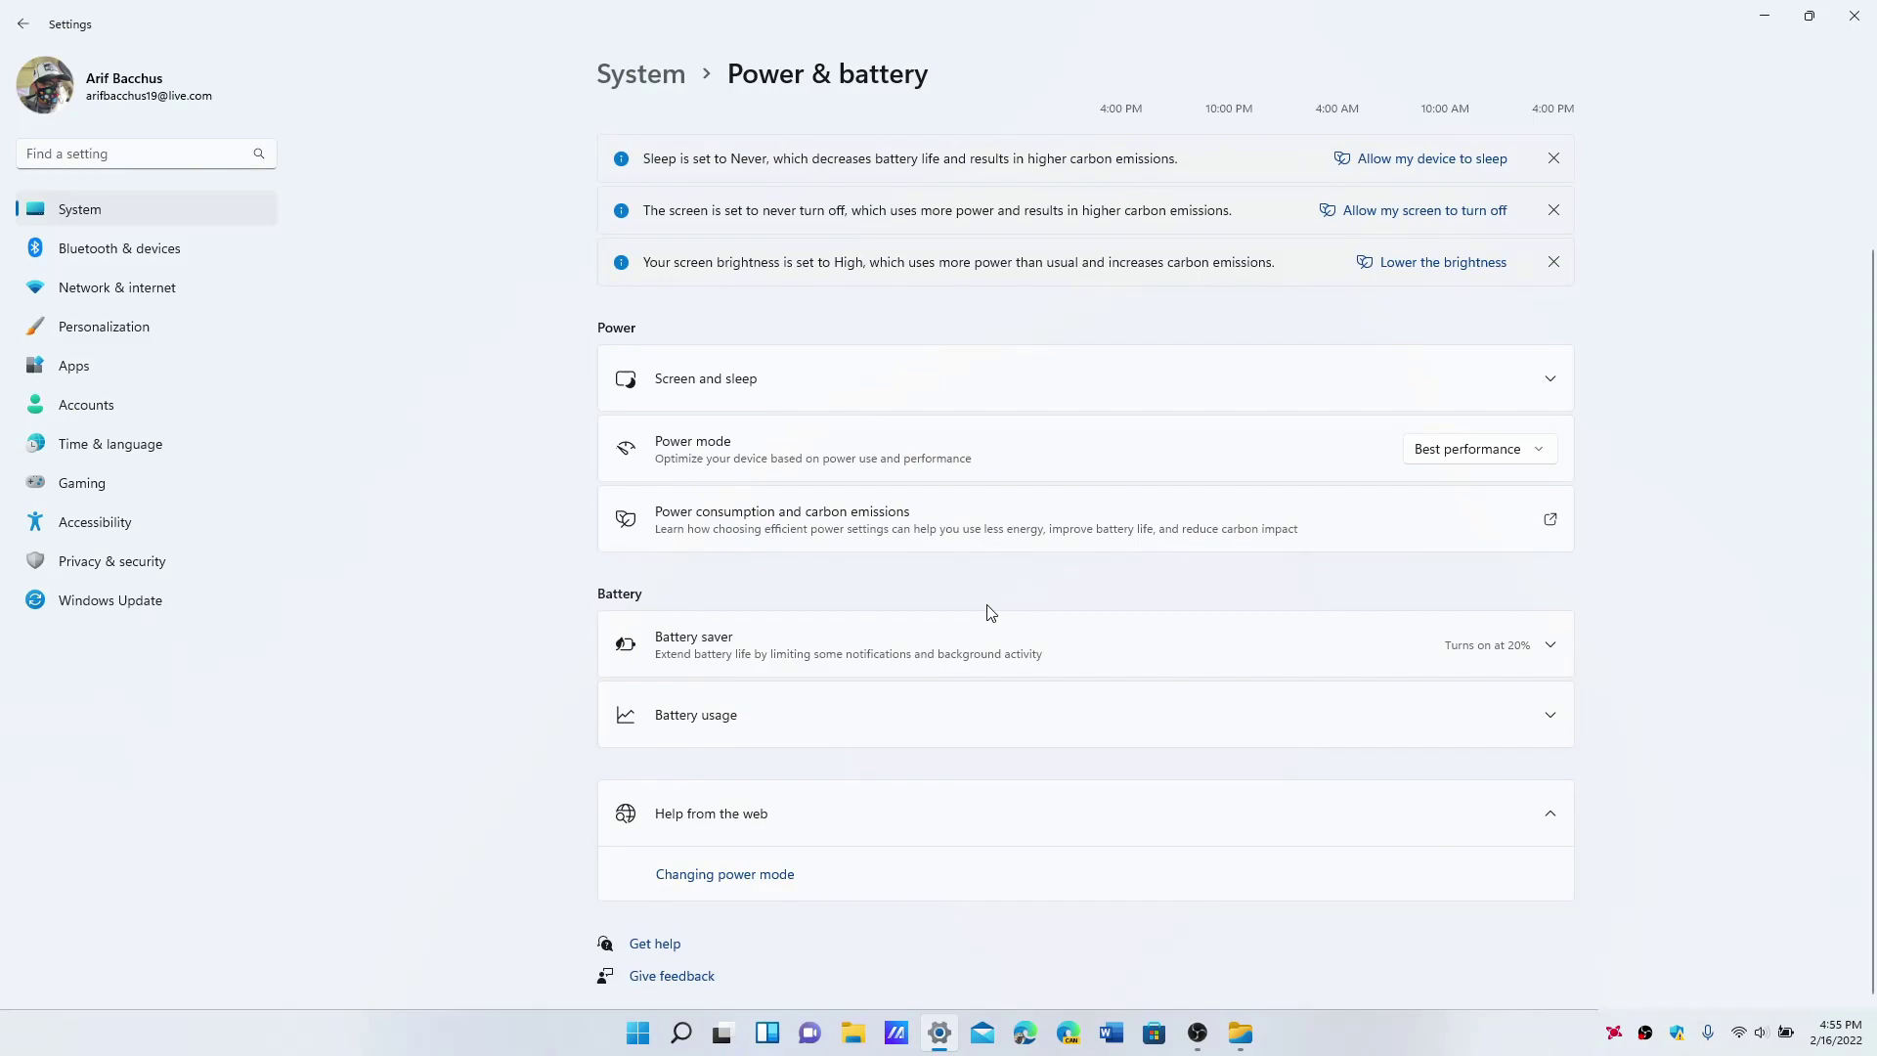
Step: Minimize Settings, launch the Files app and move its window right and up
{"action": "left_click", "coordinate": [1763, 15]}
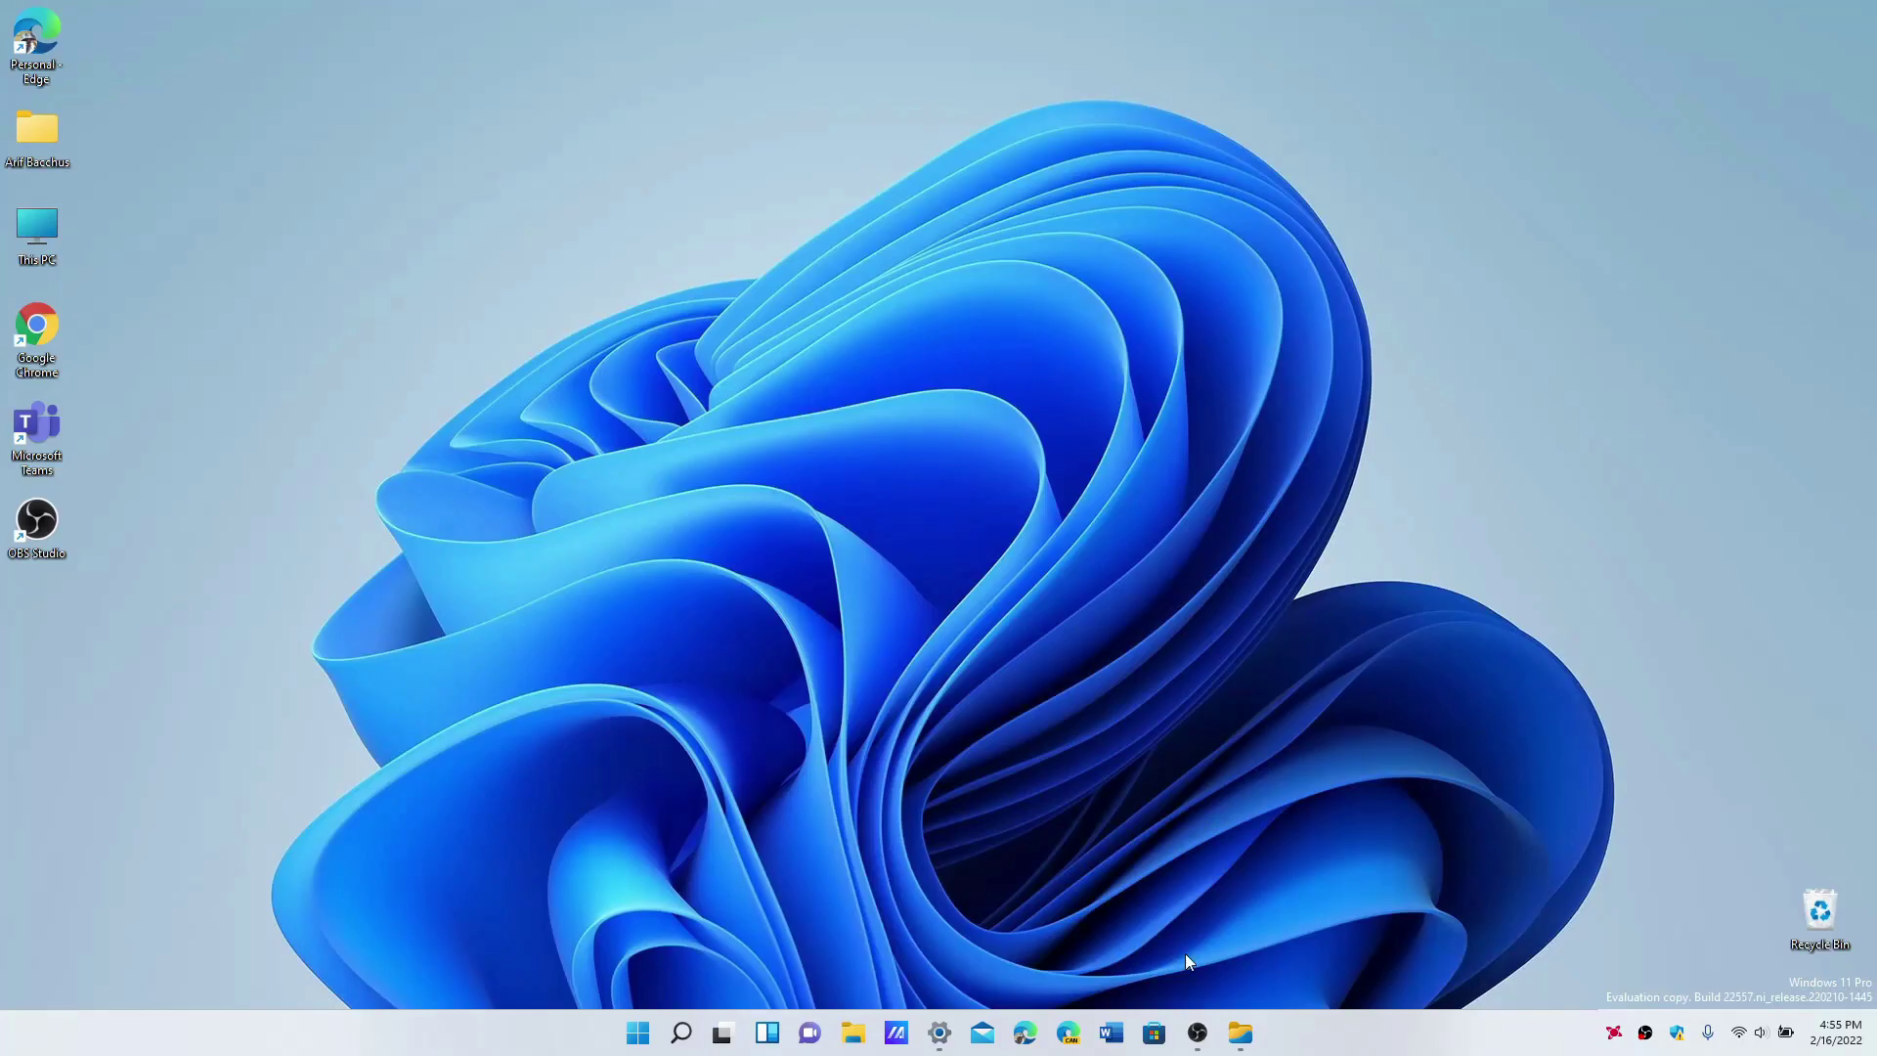
{"action": "left_click", "coordinate": [1241, 1033]}
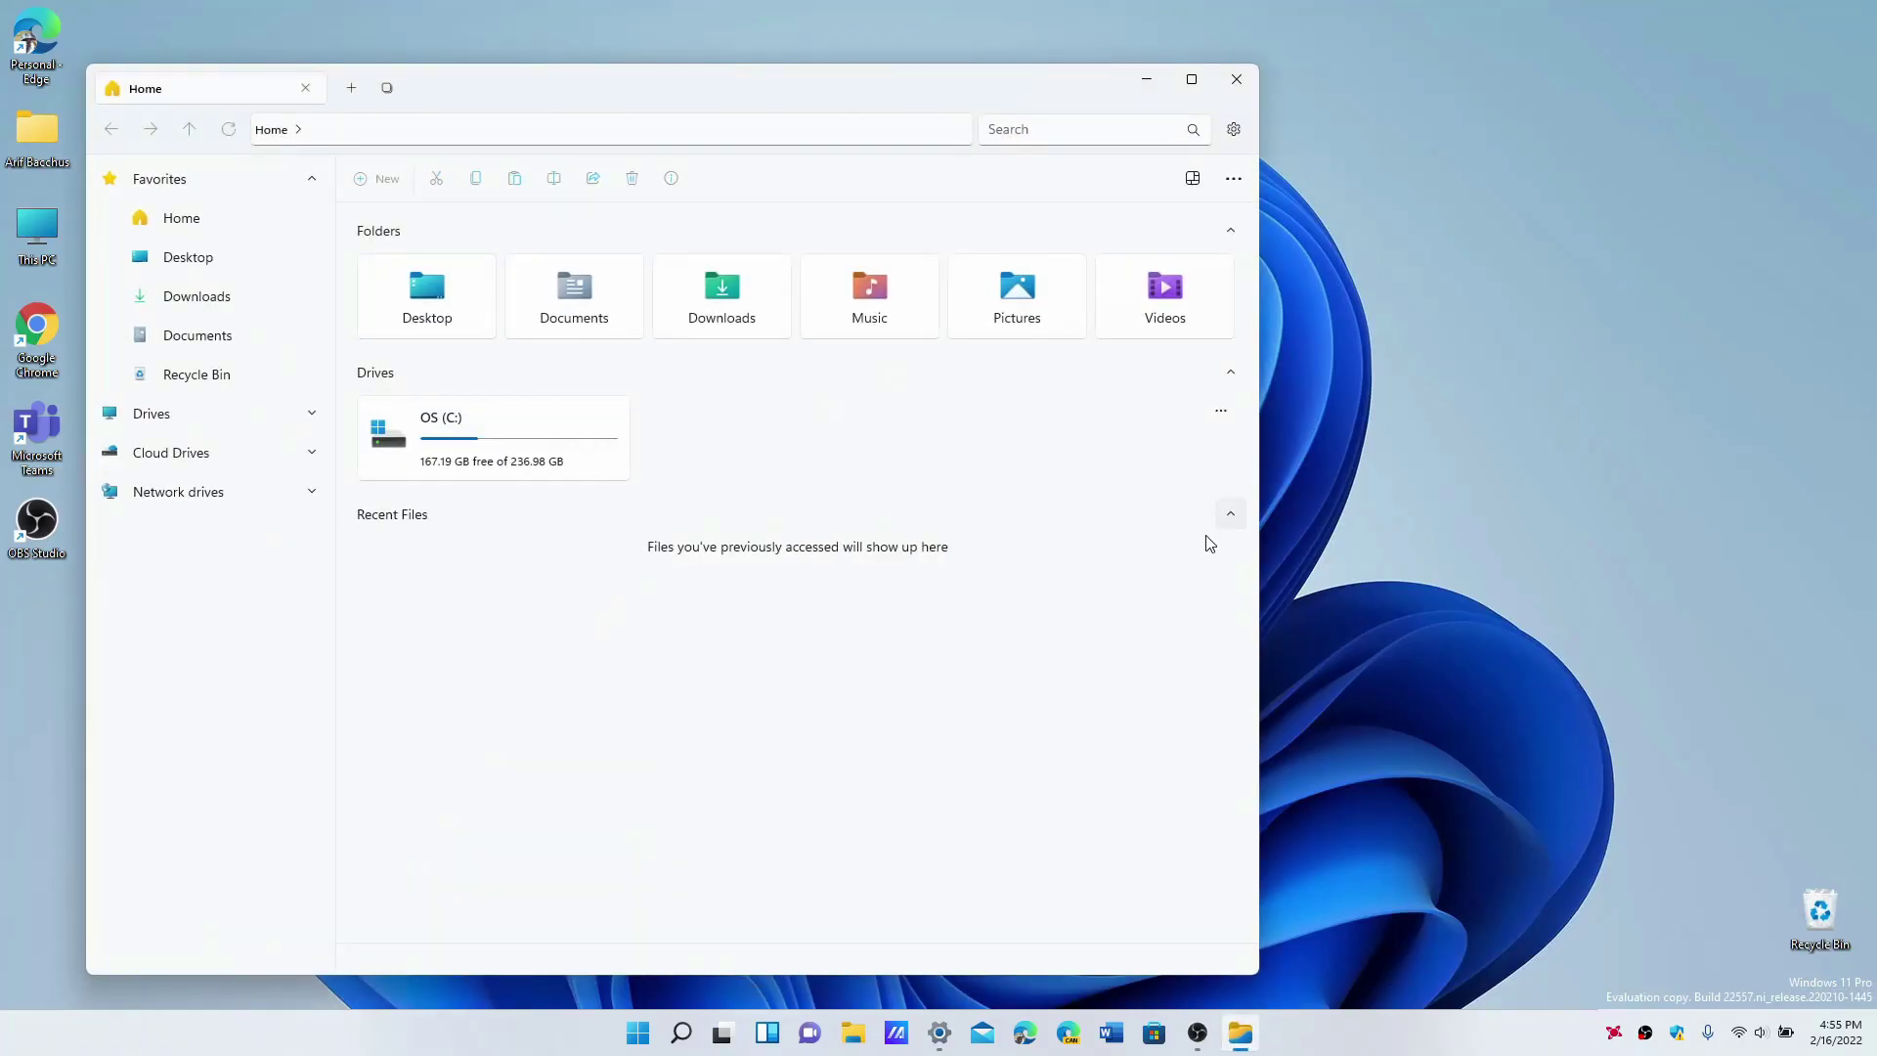
{"action": "left_click_drag", "start_coordinate": [747, 80], "coordinate": [982, 66]}
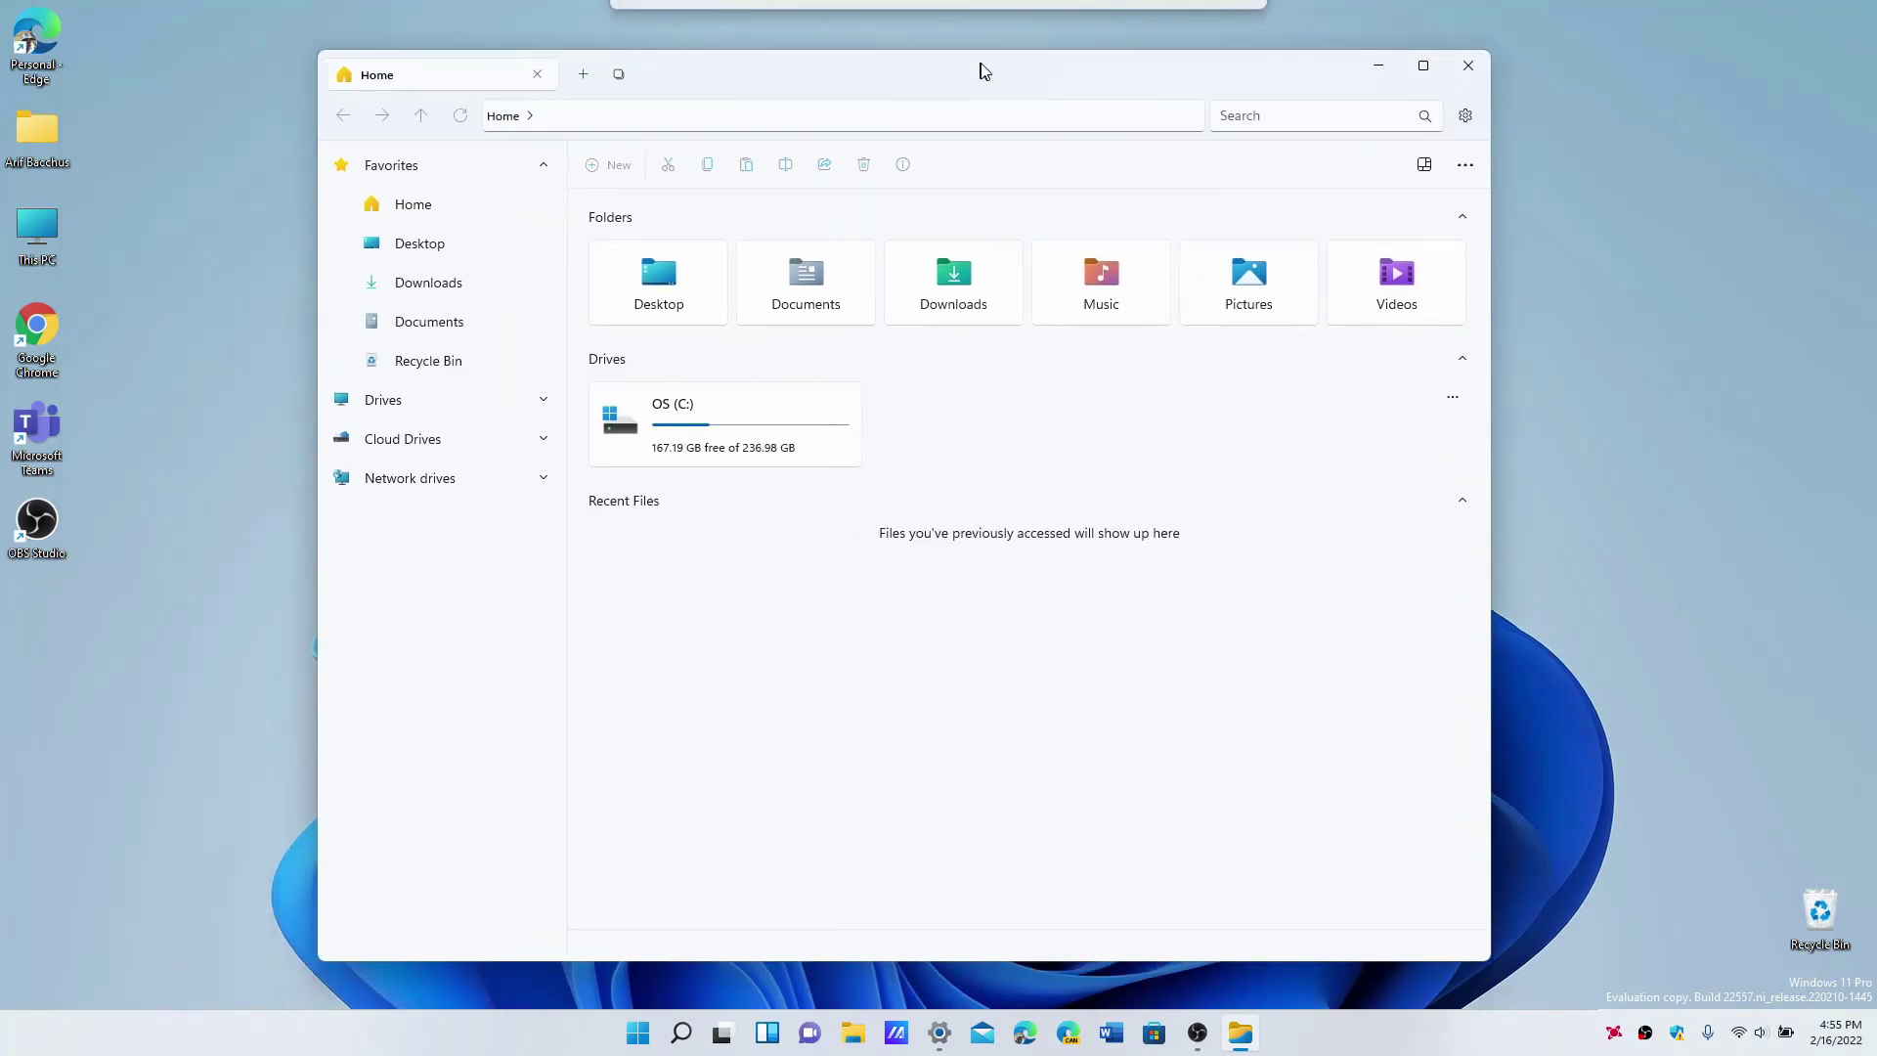
Step: Snap Files repeatedly between left and right halves with Win+arrows, ending restored at centre
{"action": "key", "text": "super+Right"}
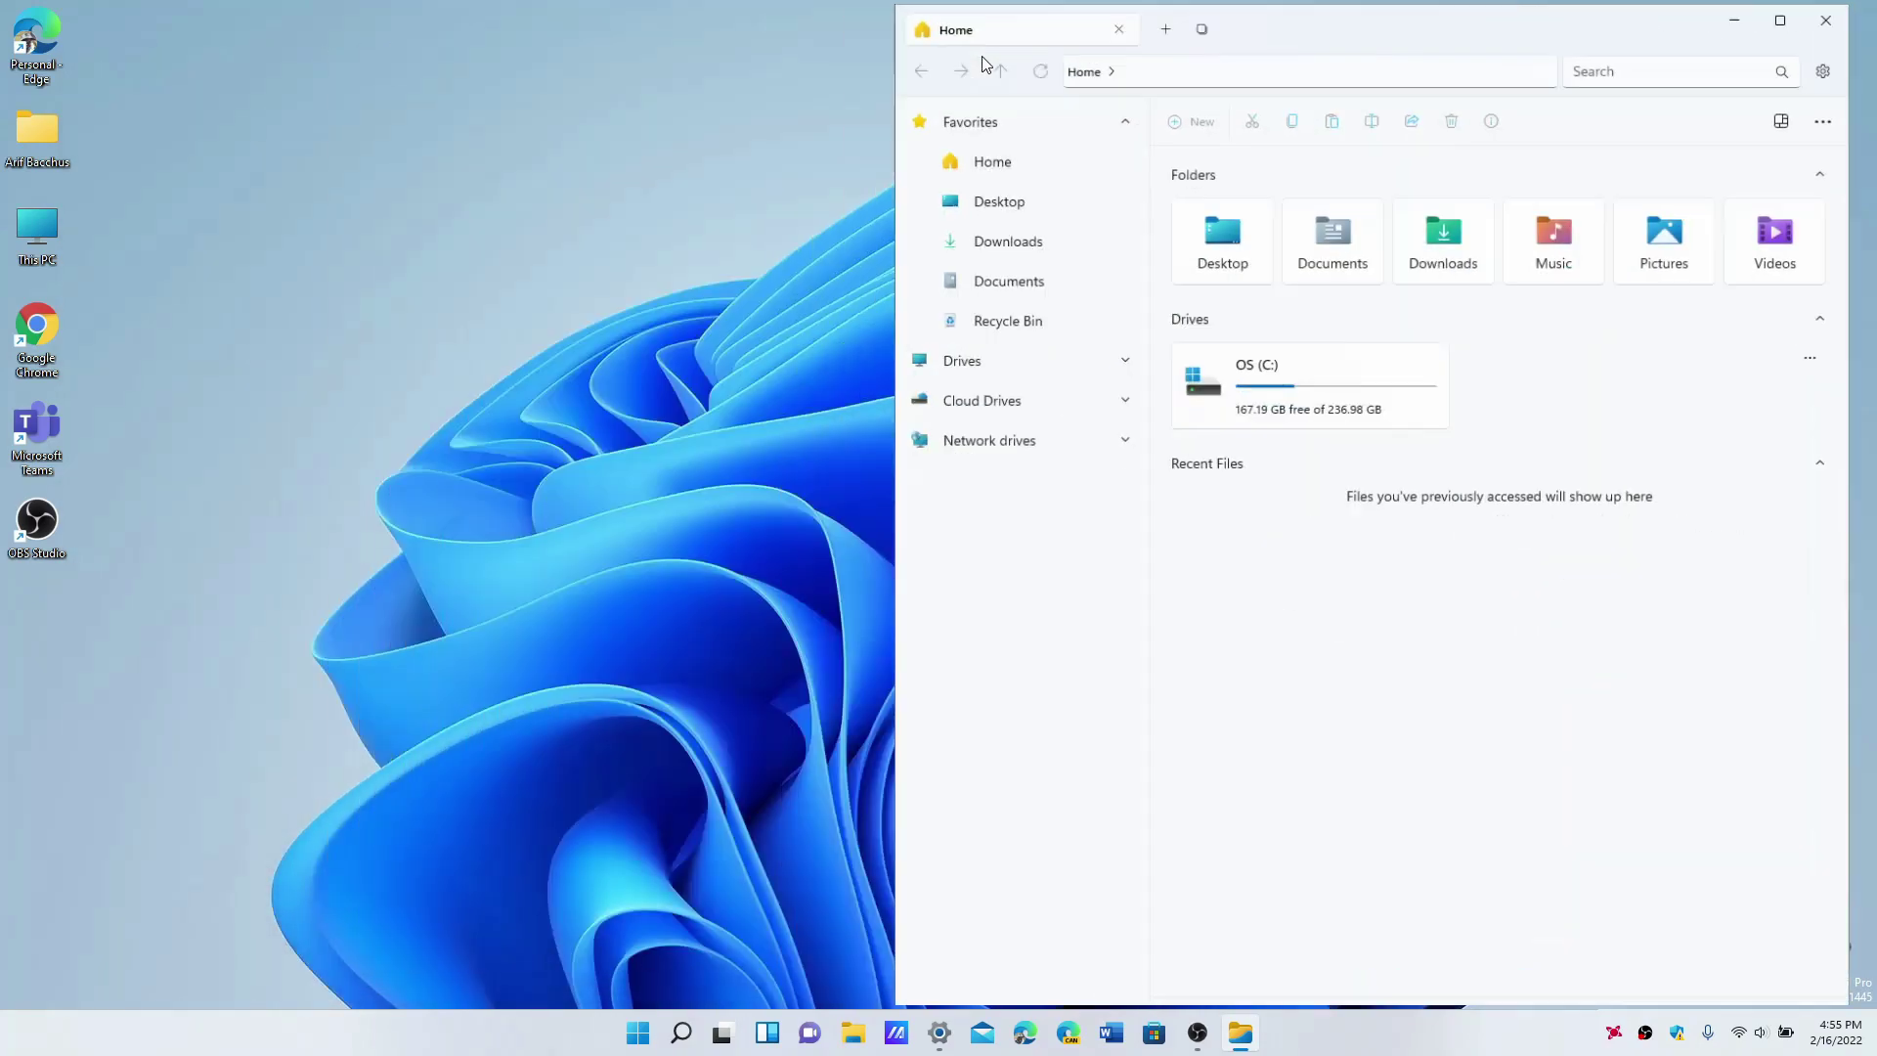
{"action": "key", "text": "super+Left"}
{"action": "key", "text": "super+Left"}
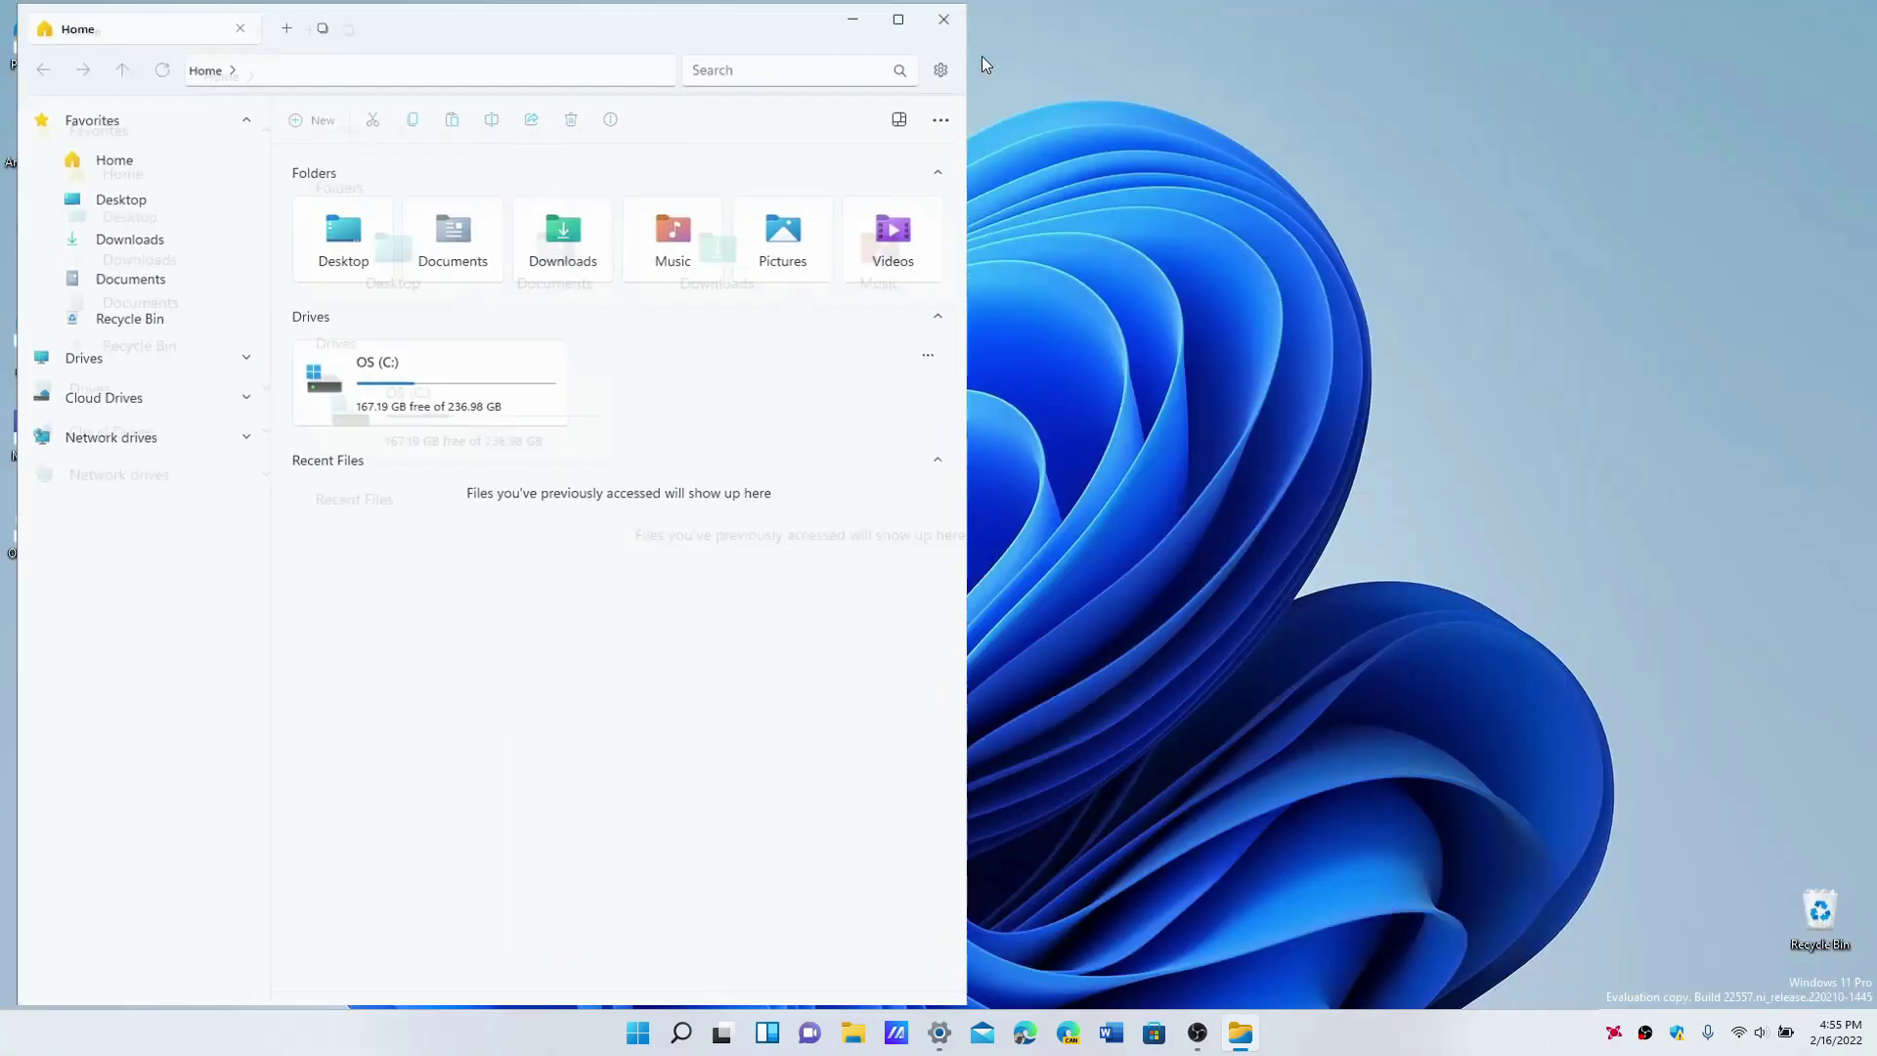
{"action": "key", "text": "super+Right"}
{"action": "key", "text": "super+Right"}
{"action": "key", "text": "super+Left"}
{"action": "key", "text": "super+Left"}
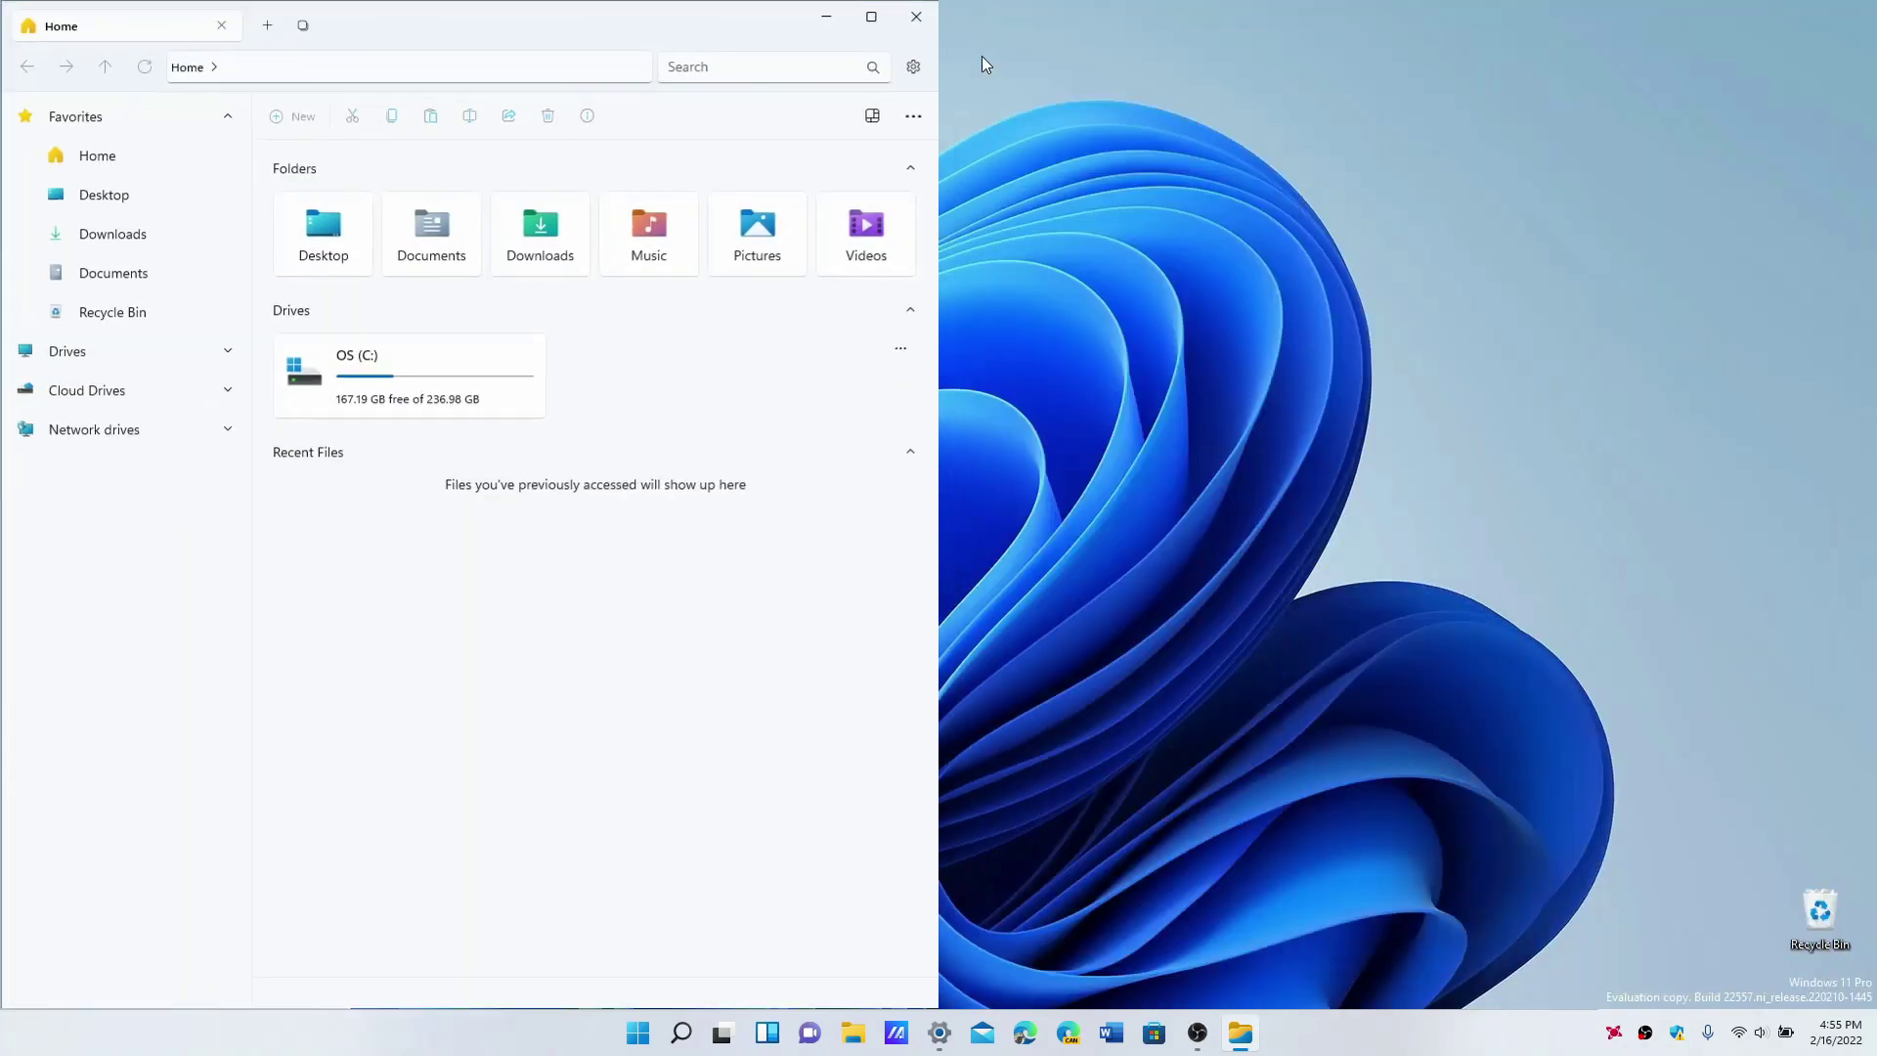
{"action": "key", "text": "super+Right"}
{"action": "key", "text": "super+Right"}
{"action": "key", "text": "super+Left"}
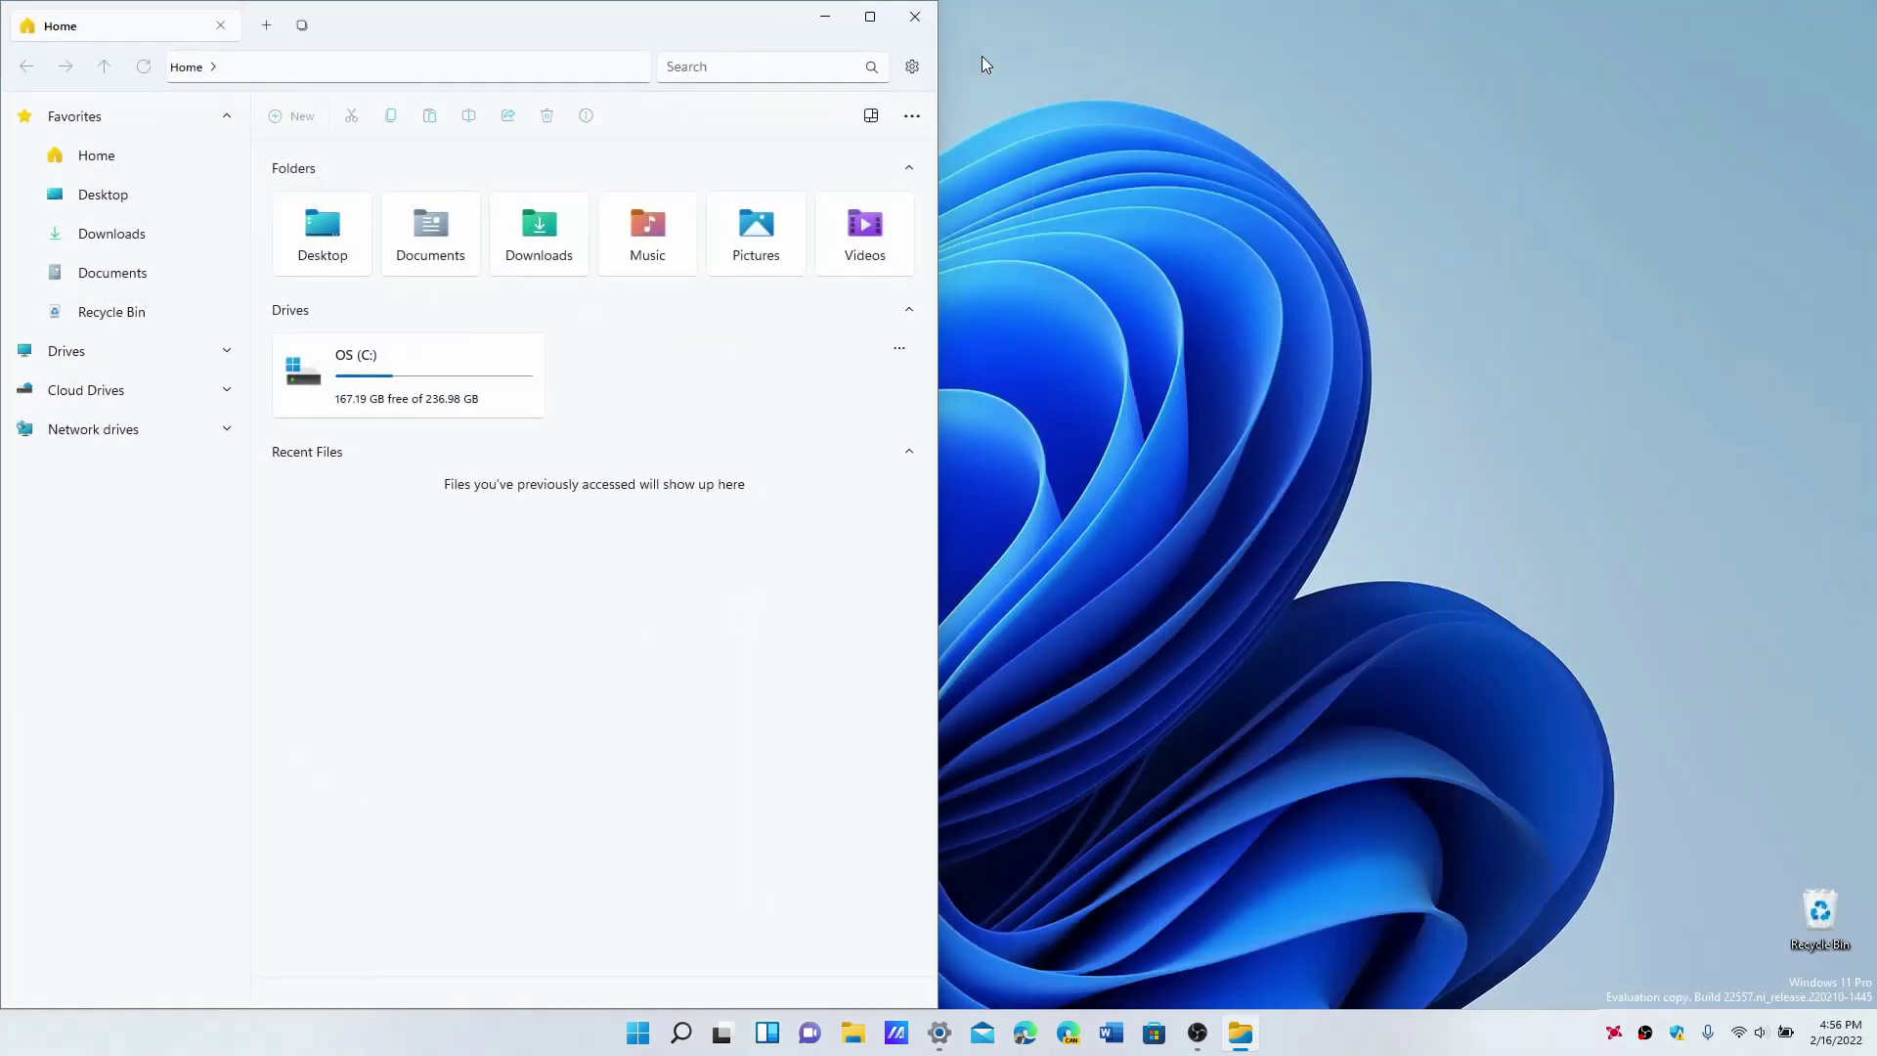
{"action": "key", "text": "super+Right"}
{"action": "key", "text": "super+Right"}
{"action": "key", "text": "super+Left"}
{"action": "key", "text": "super+Left"}
{"action": "key", "text": "super+Right"}
{"action": "key", "text": "super+Right"}
{"action": "key", "text": "super+Left"}
{"action": "key", "text": "super+Left"}
{"action": "key", "text": "super+Right"}
{"action": "key", "text": "super+Right"}
{"action": "key", "text": "super+Left"}
{"action": "key", "text": "super+Left"}
{"action": "key", "text": "super+Right"}
{"action": "key", "text": "super+Right"}
{"action": "key", "text": "super+Left"}
{"action": "key", "text": "super+Left"}
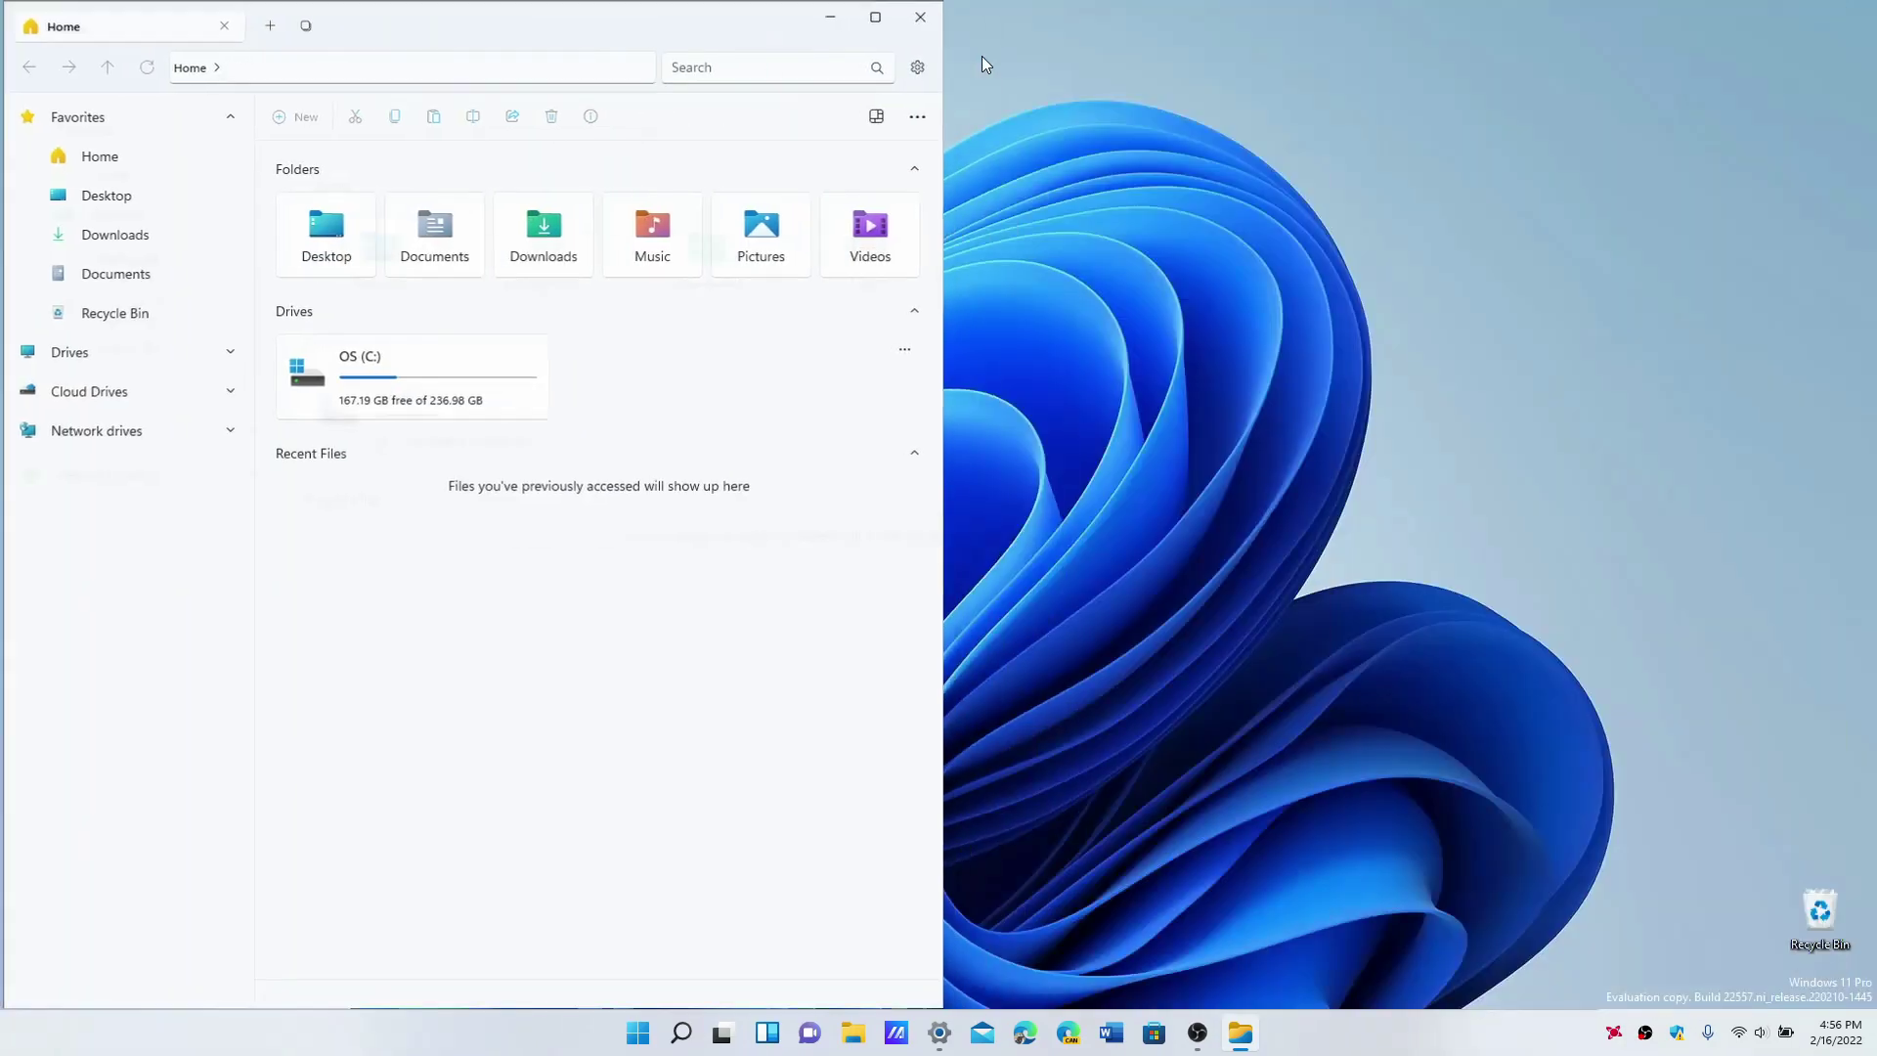
{"action": "key", "text": "super+Right"}
{"action": "key", "text": "super+Right"}
{"action": "key", "text": "super+Left"}
{"action": "key", "text": "super+Left"}
{"action": "key", "text": "super+Right"}
{"action": "key", "text": "super+Left"}
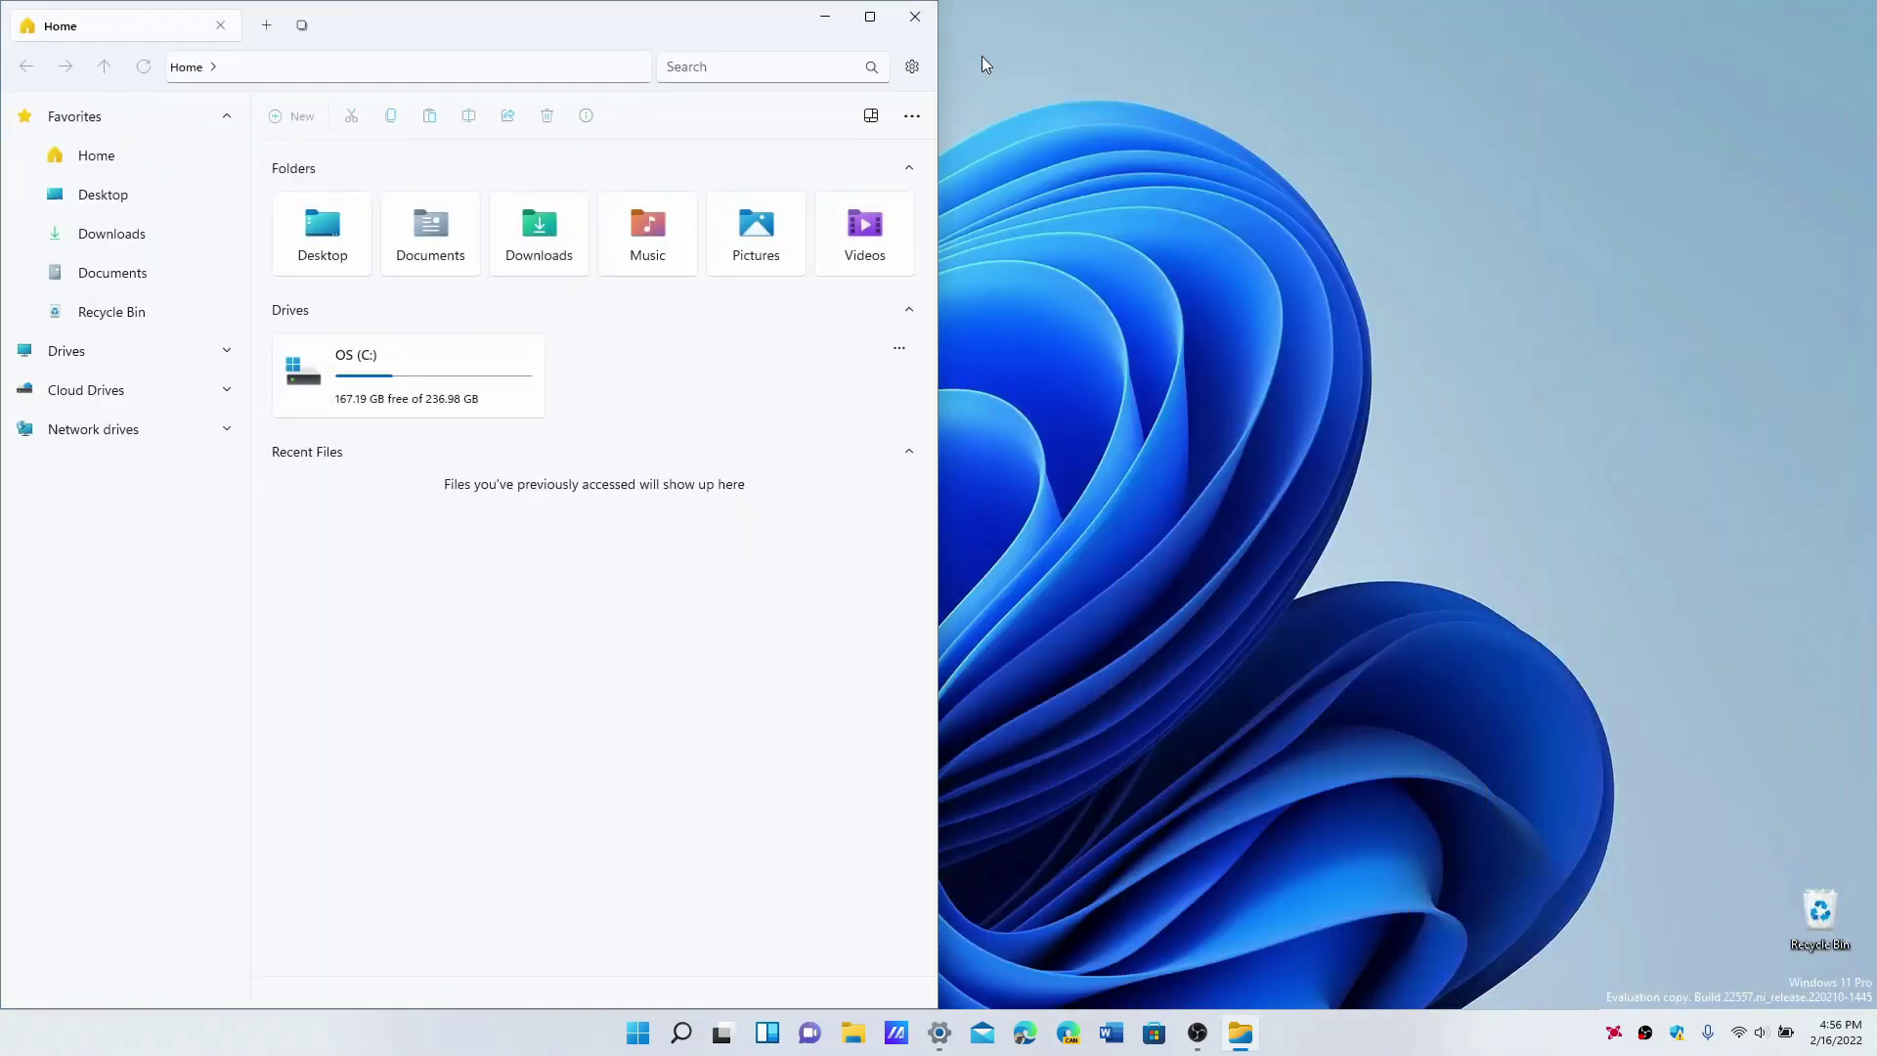
{"action": "key", "text": "super+Right"}
{"action": "key", "text": "super+Right"}
Step: Minimize Files, cycle Files, Settings and OBS in Alt+Tab, then launch File Explorer with Win+E
{"action": "key", "text": "super+Down"}
{"action": "key", "text": "super+Down"}
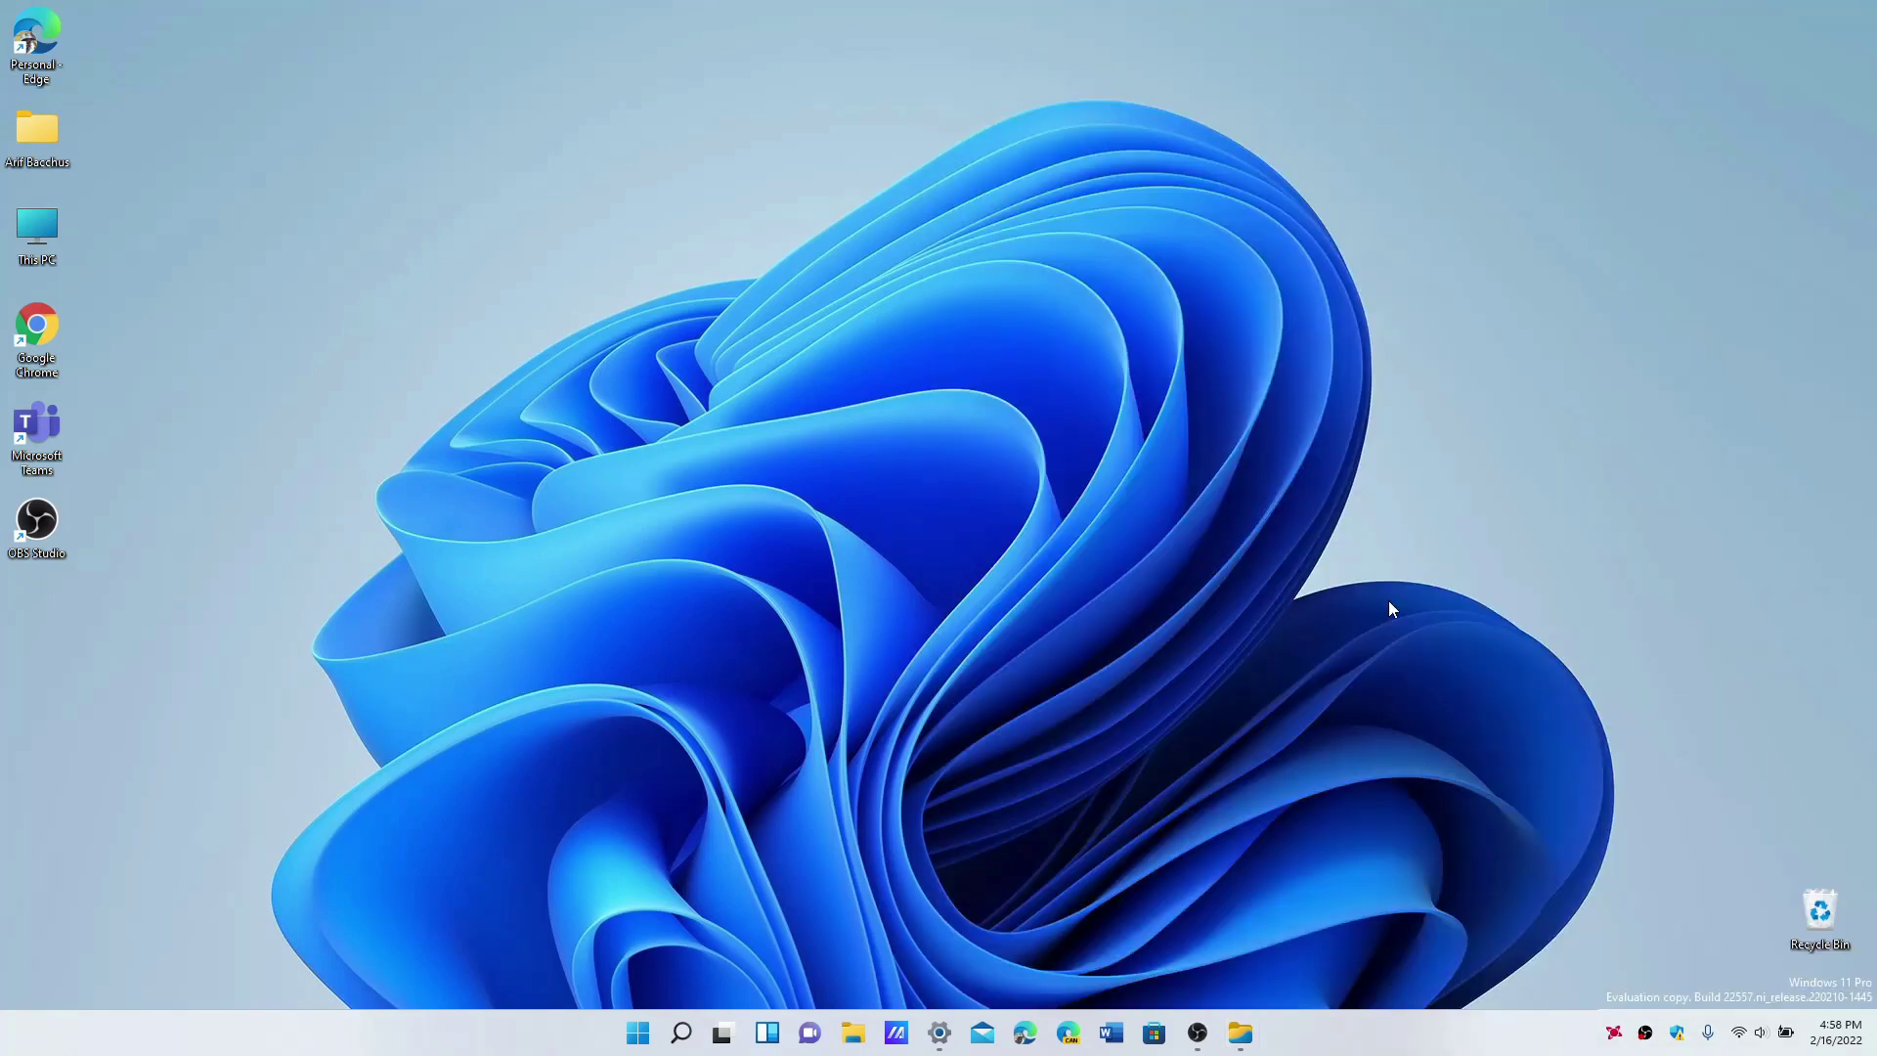
{"action": "key", "text": "alt+Tab"}
{"action": "key", "text": "Tab"}
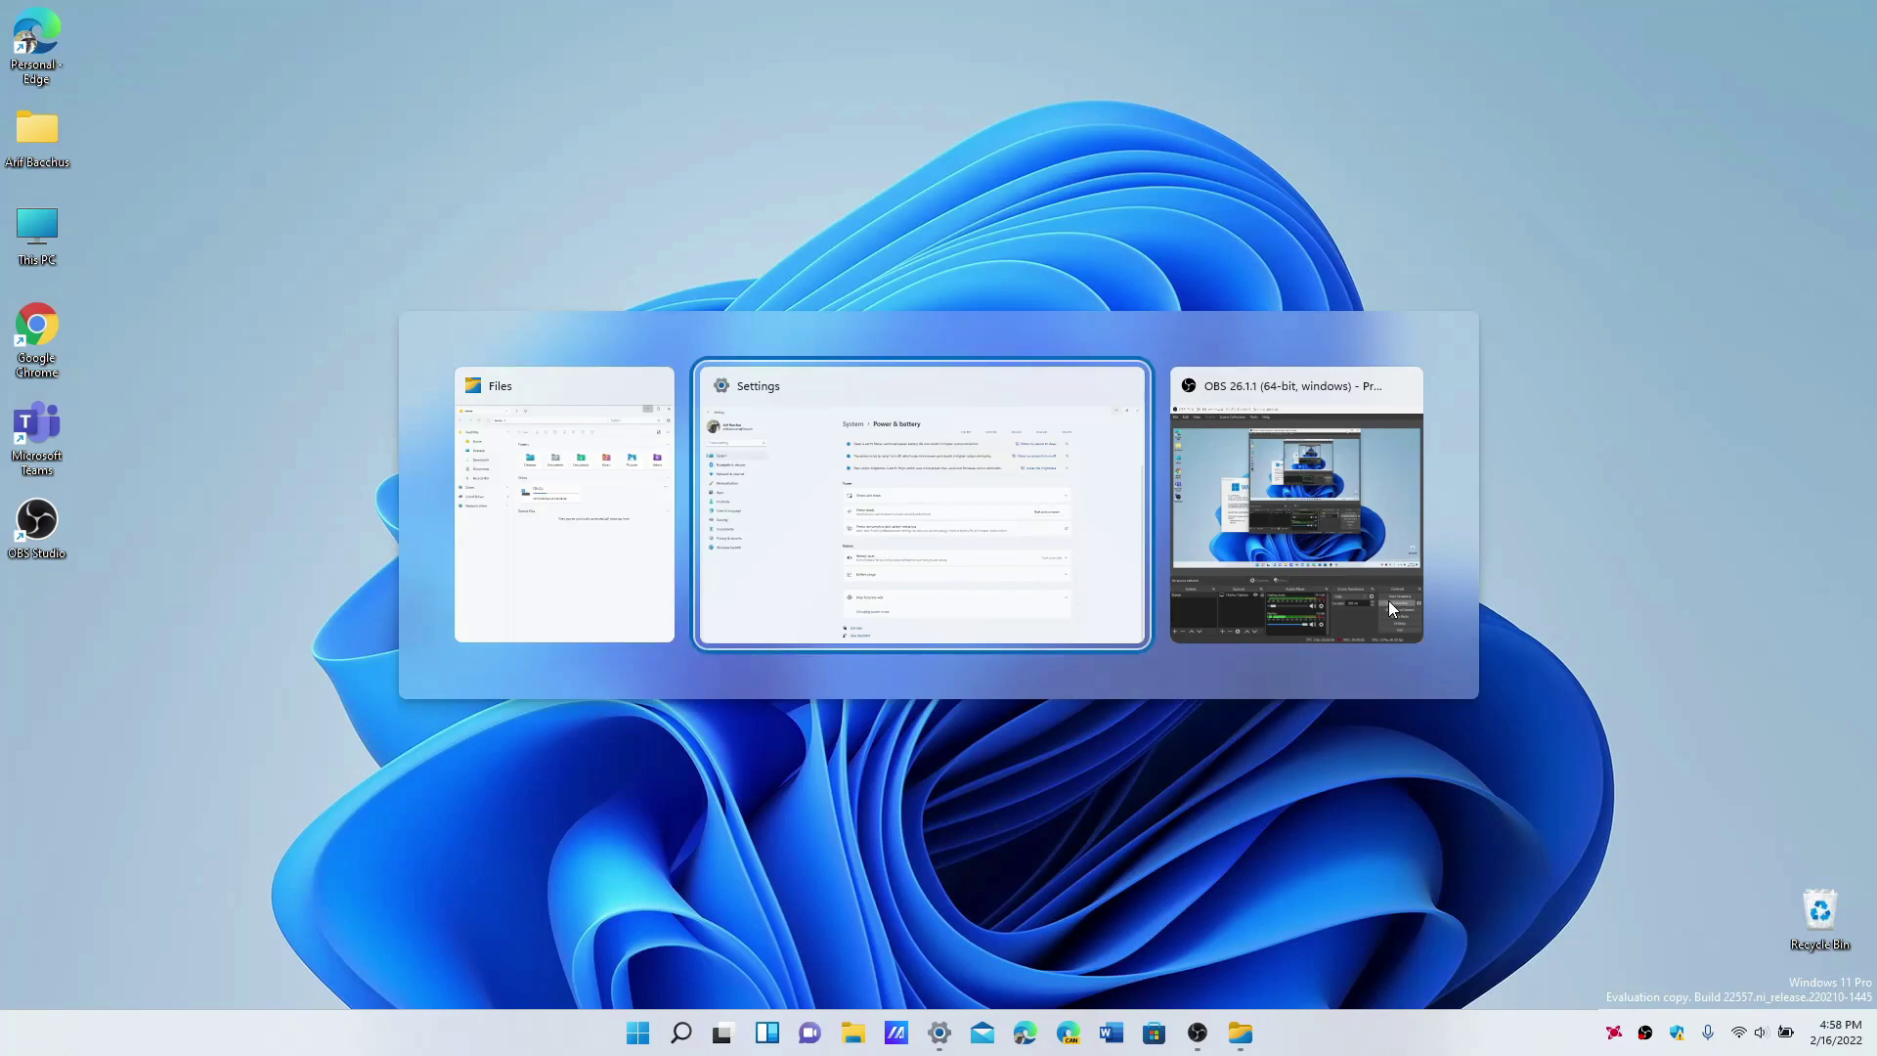
{"action": "key", "text": "Tab"}
{"action": "key", "text": "Tab"}
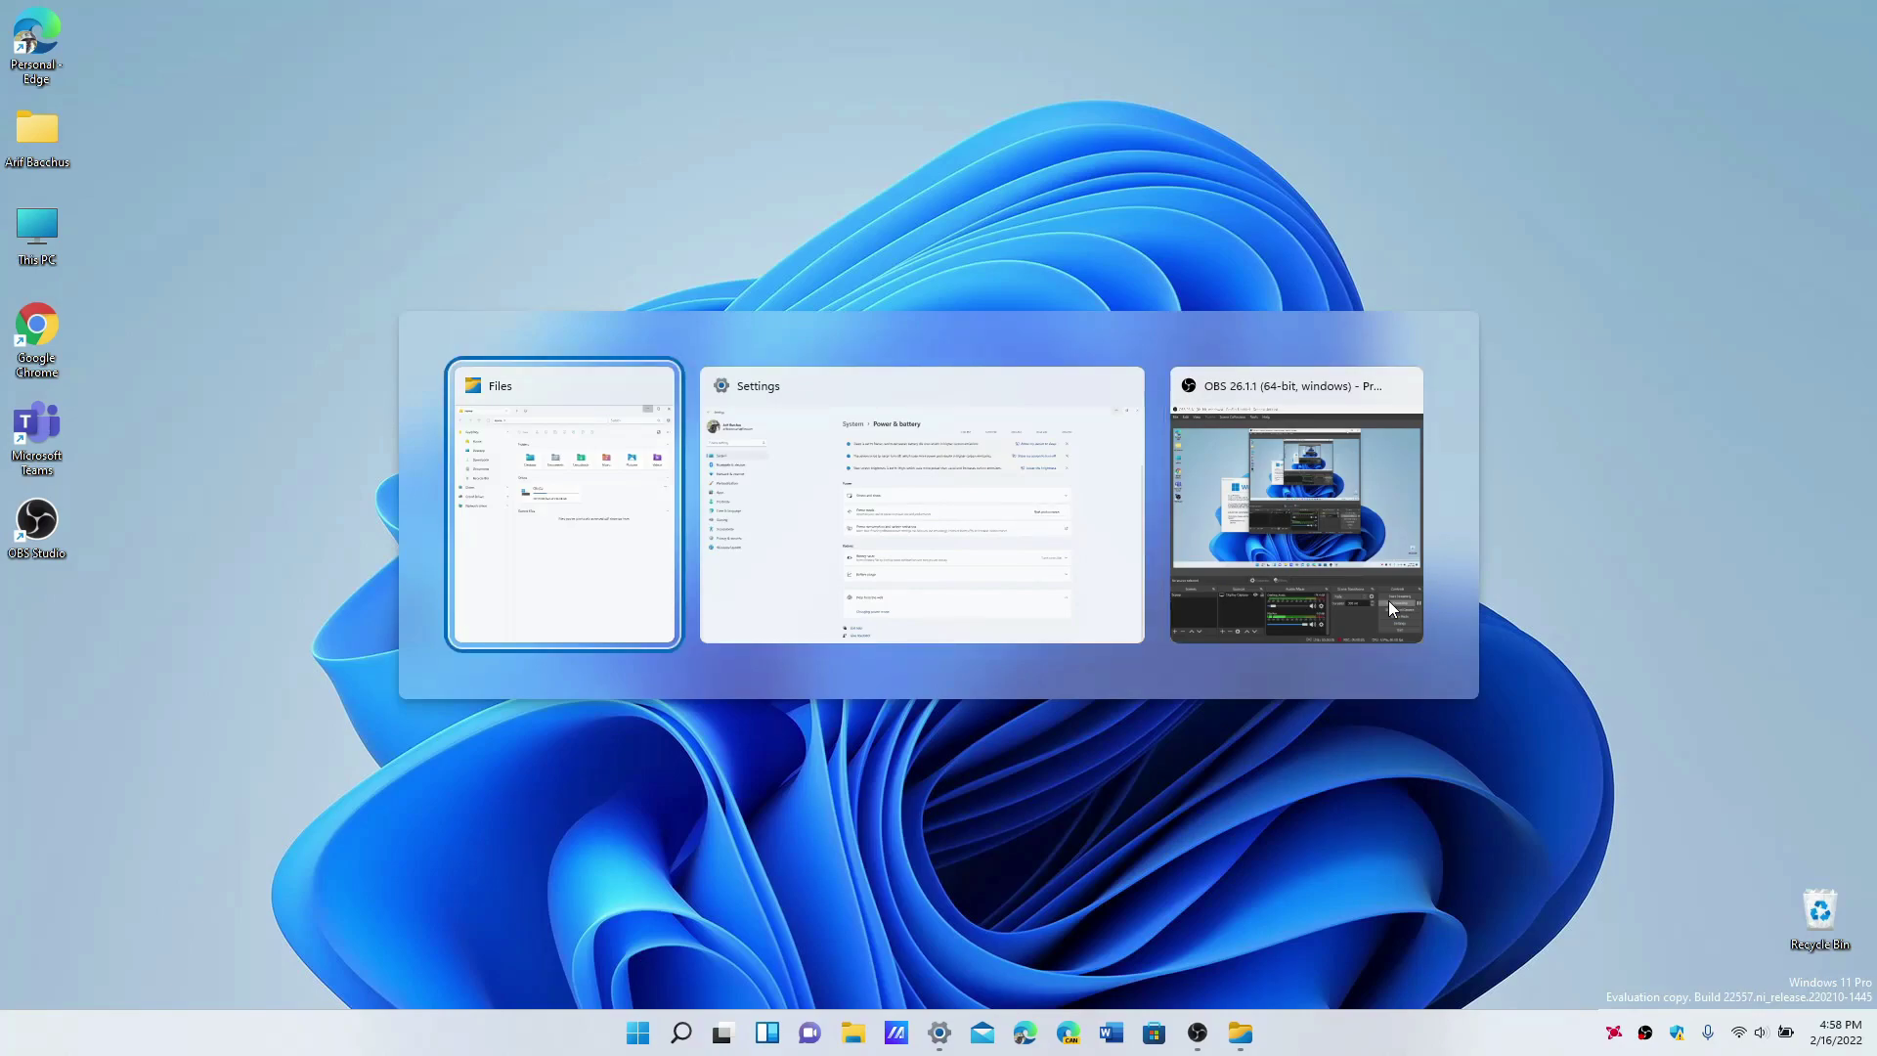
{"action": "key", "text": "Tab"}
{"action": "key", "text": "Tab"}
{"action": "key", "text": "Tab"}
{"action": "key", "text": "Tab"}
{"action": "key", "text": "Tab"}
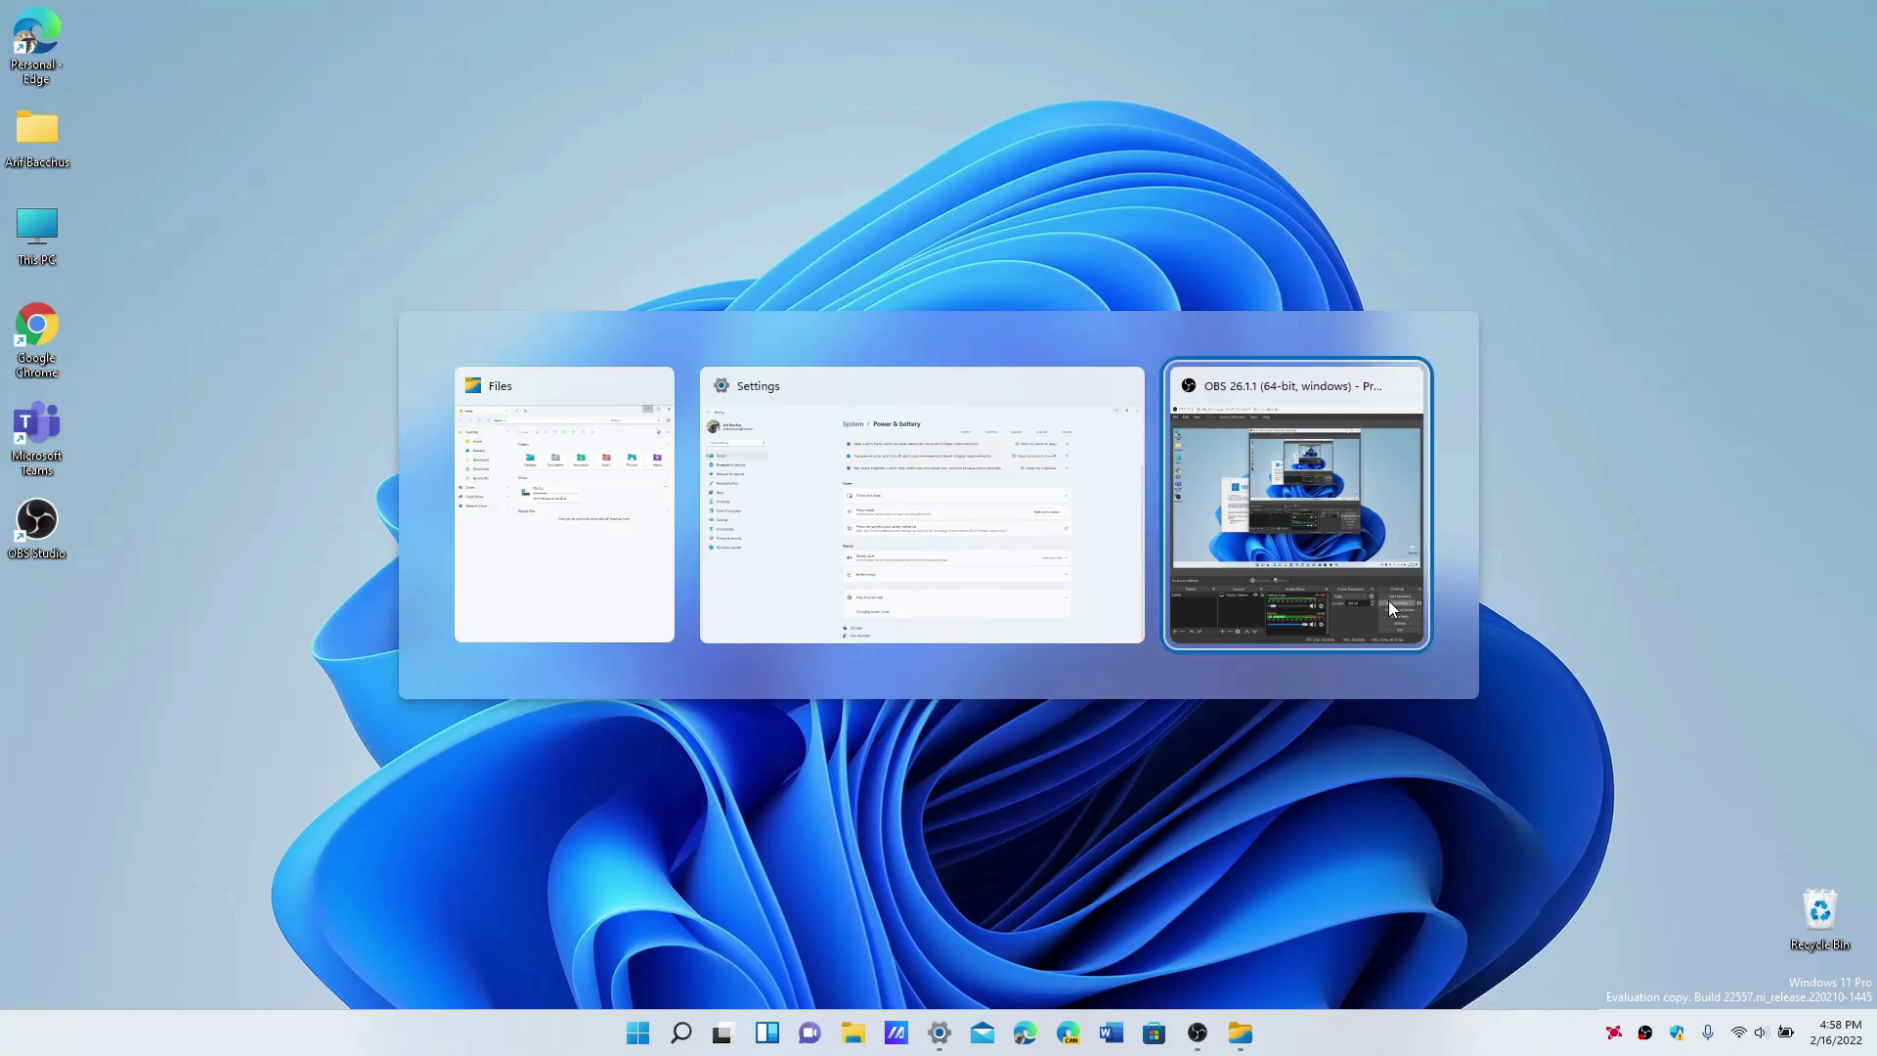
{"action": "key", "text": "Tab"}
{"action": "key", "text": "Tab"}
{"action": "key", "text": "Tab"}
{"action": "key", "text": "Tab"}
{"action": "key", "text": "Tab"}
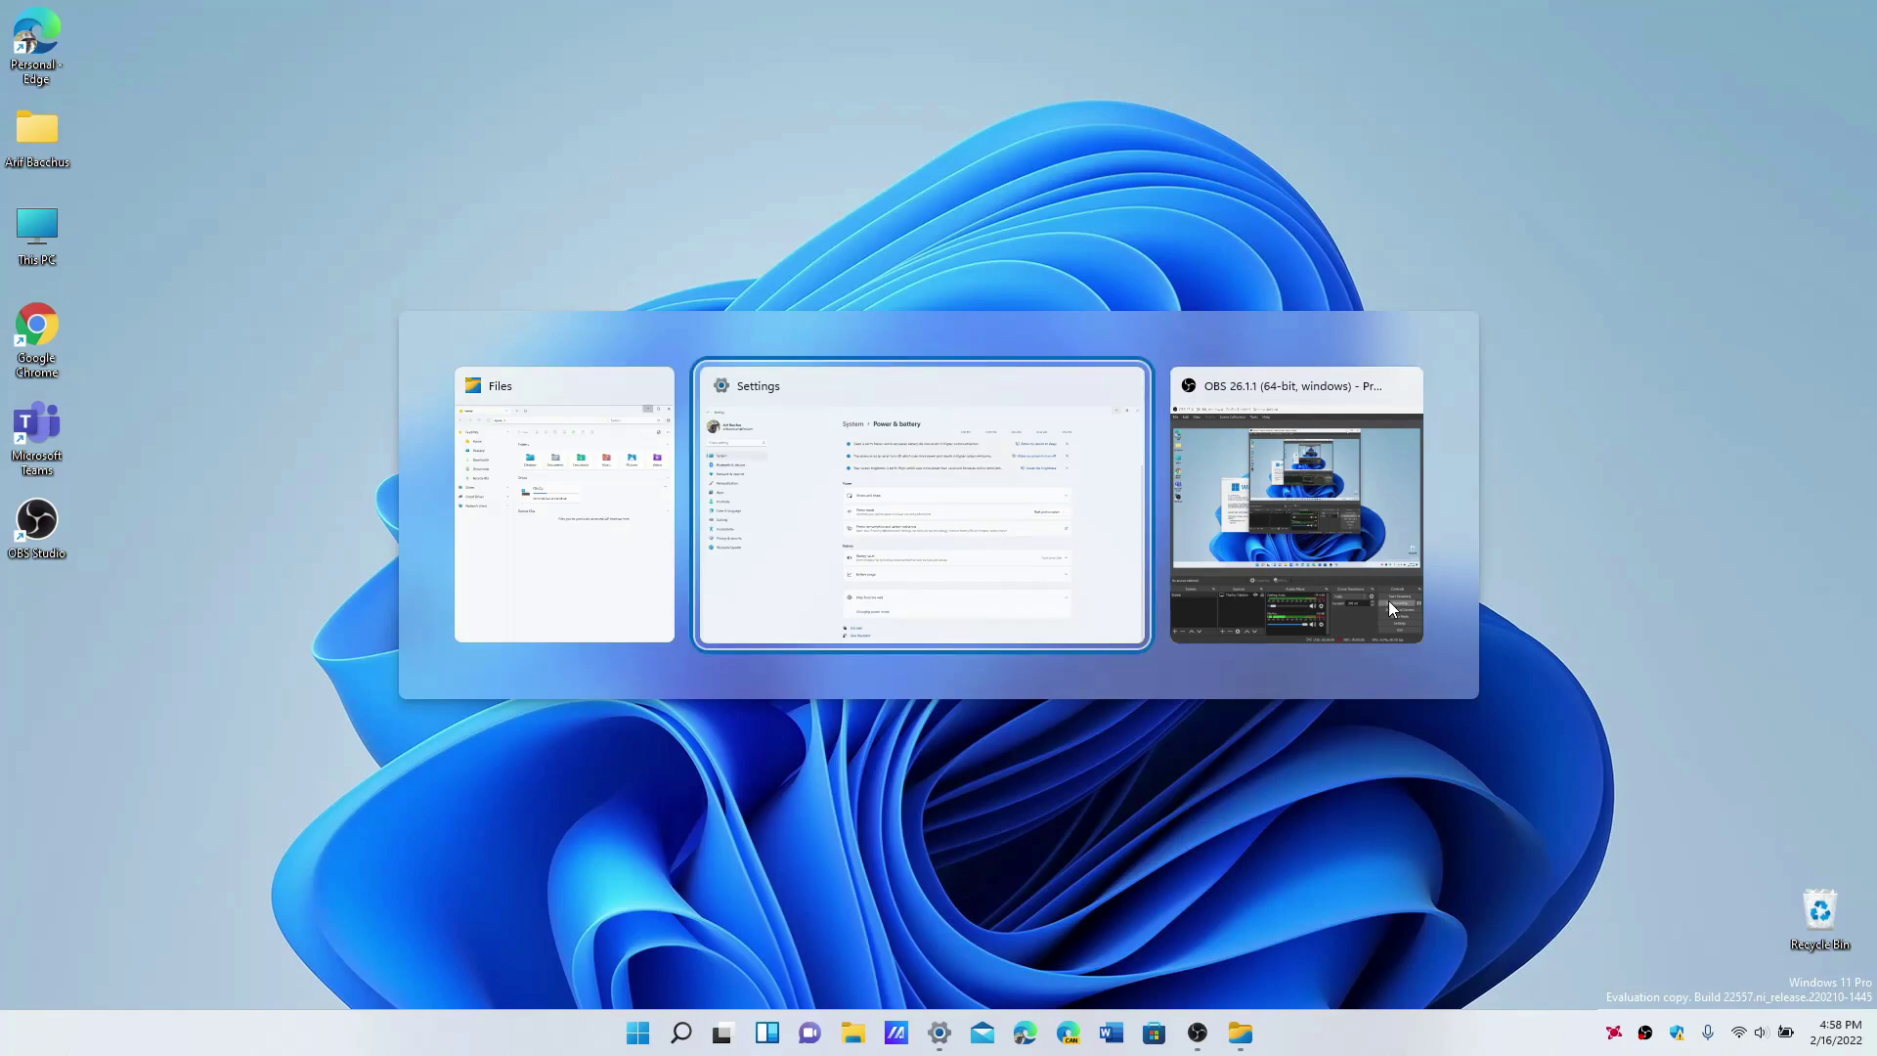
{"action": "key", "text": "Tab"}
{"action": "key", "text": "Tab"}
{"action": "key", "text": "Tab"}
{"action": "key", "text": "Tab"}
{"action": "key", "text": "Tab"}
{"action": "key", "text": "Tab"}
{"action": "key", "text": "Tab"}
{"action": "key", "text": "Tab"}
{"action": "key", "text": "Tab"}
{"action": "key", "text": "Tab"}
{"action": "key", "text": "Tab"}
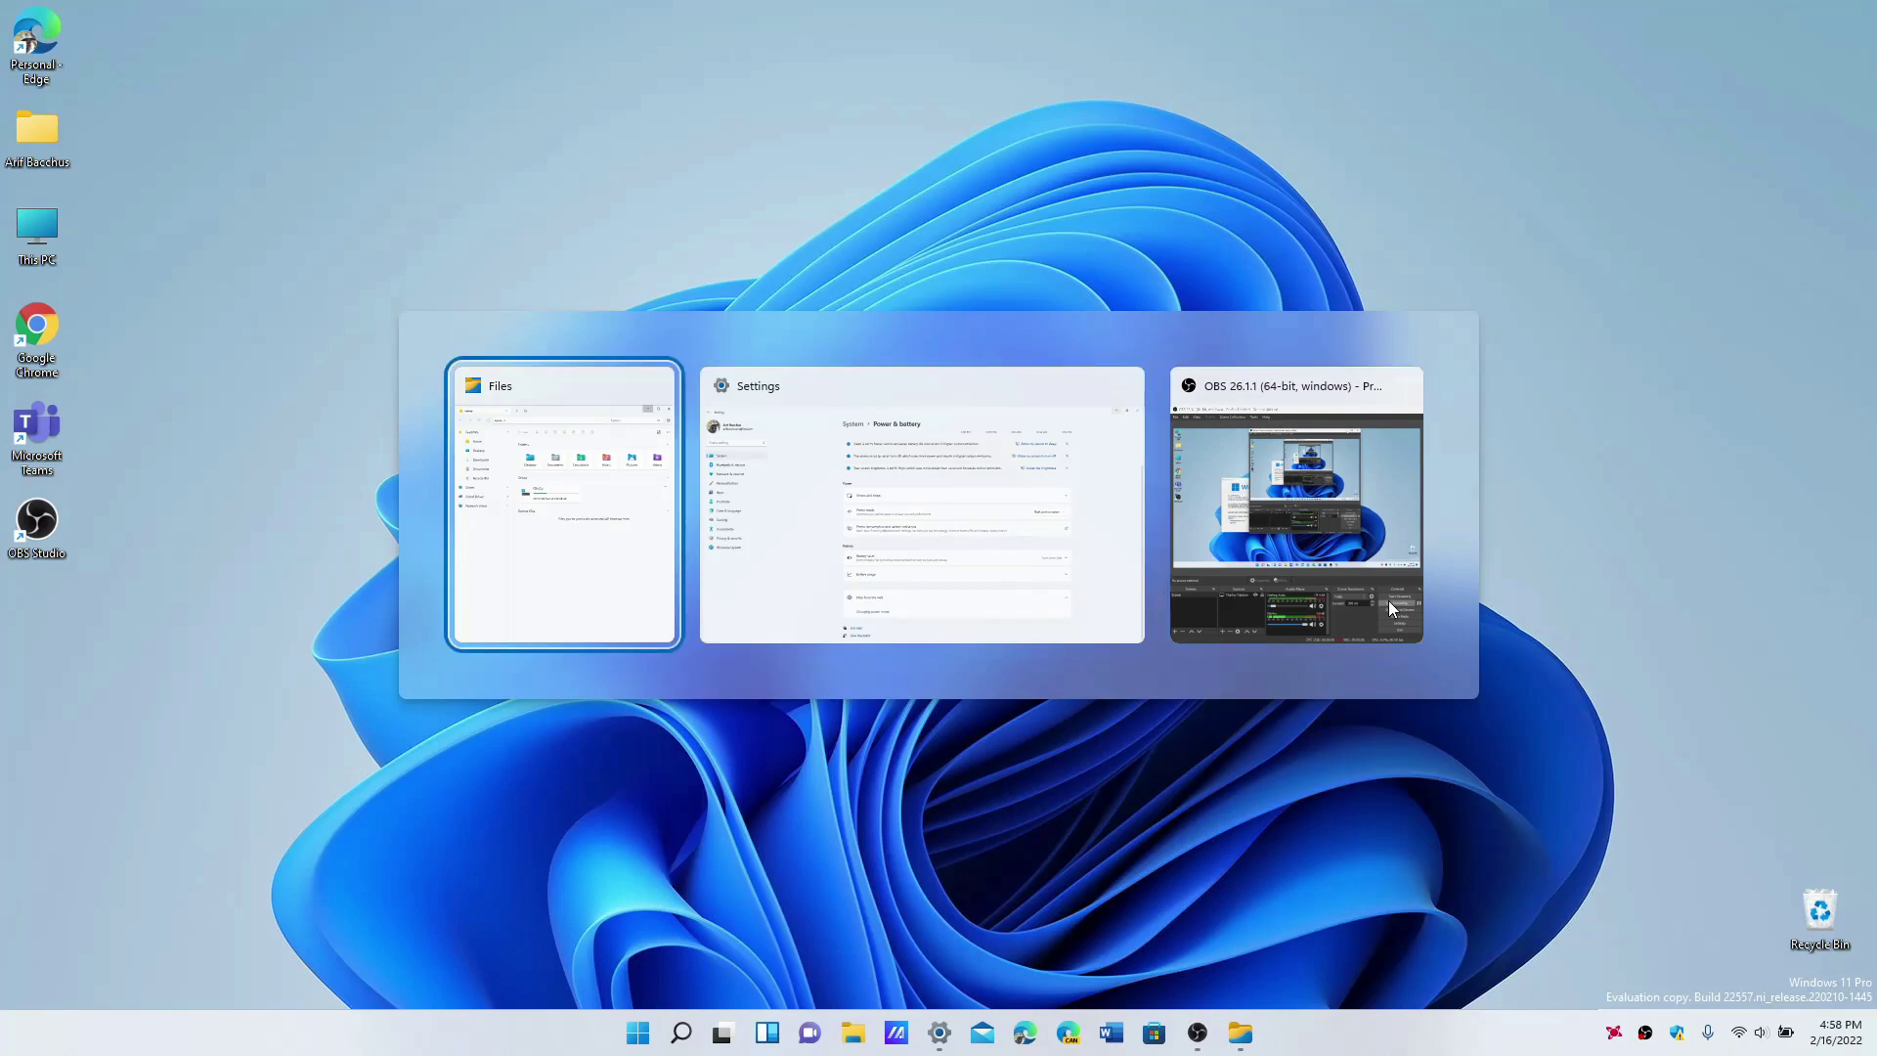
{"action": "key", "text": "Tab"}
{"action": "key", "text": "Tab"}
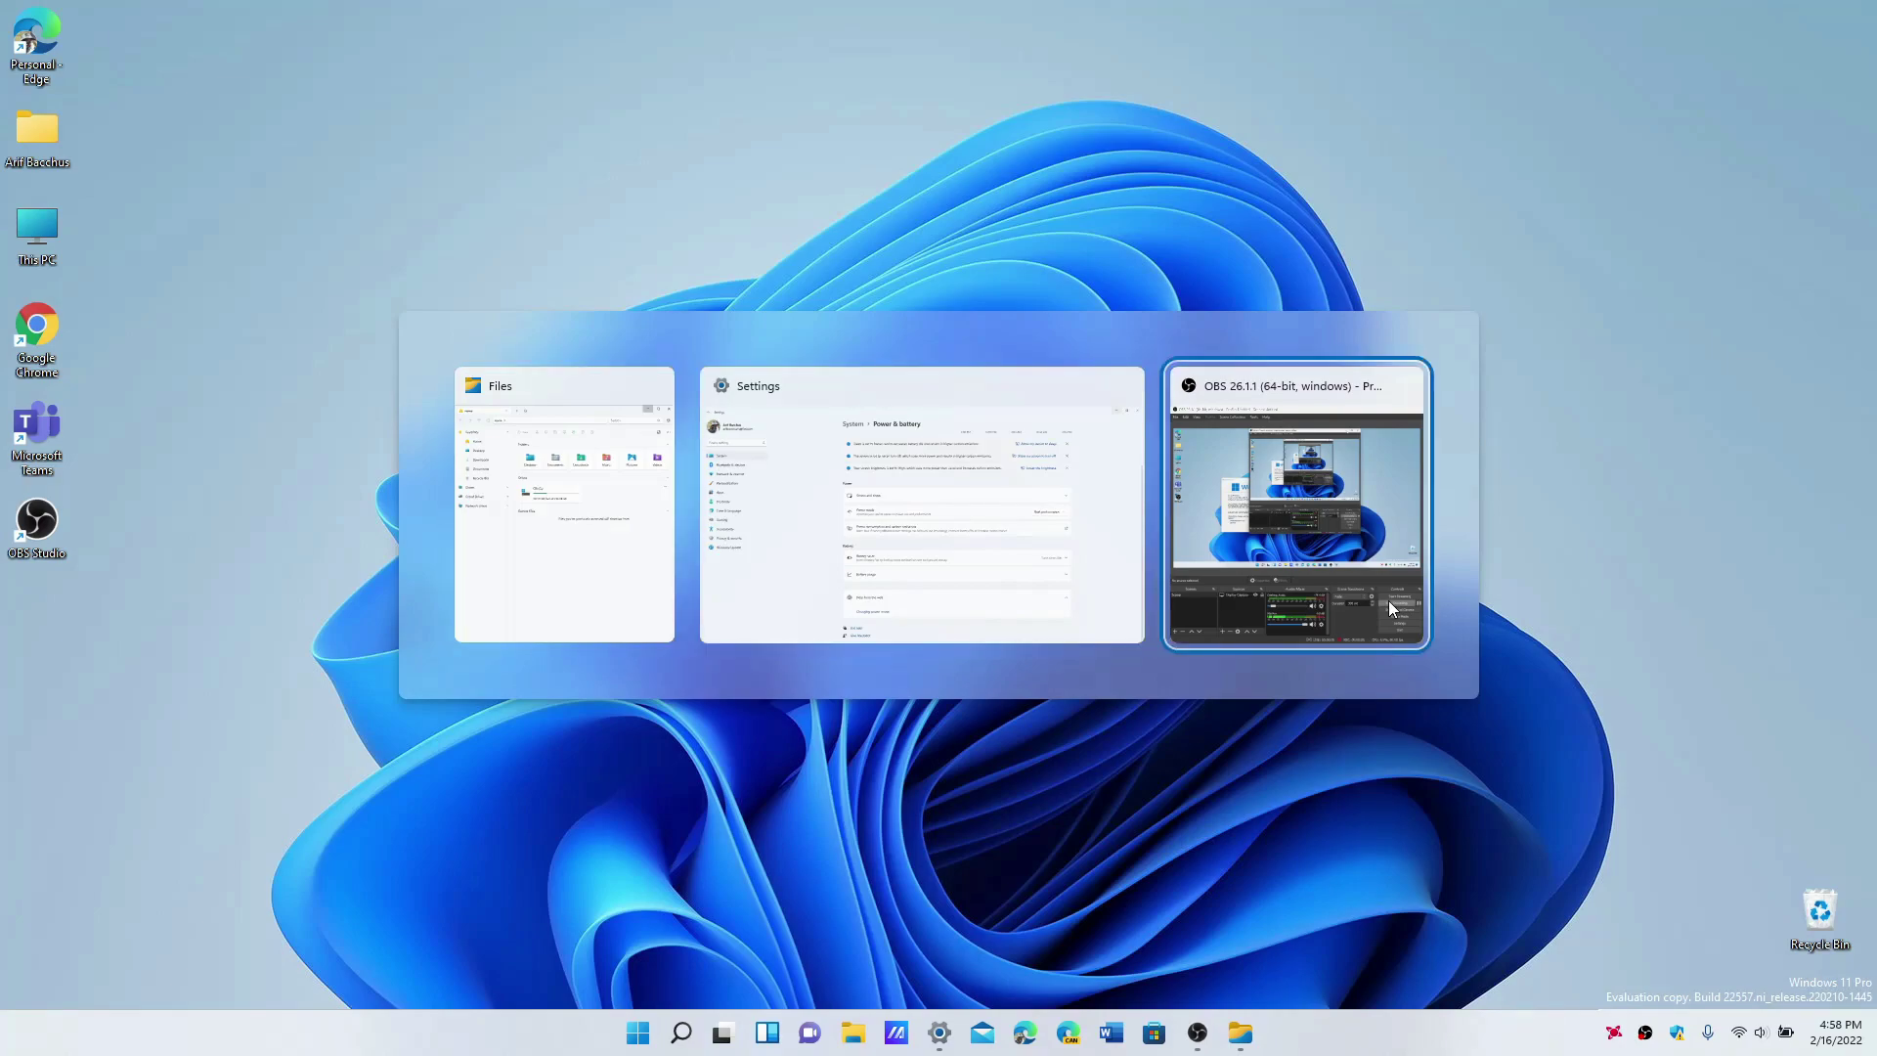
{"action": "key", "text": "Tab"}
{"action": "key", "text": "Tab"}
{"action": "key", "text": "Tab"}
{"action": "key", "text": "Tab"}
{"action": "key", "text": "Tab"}
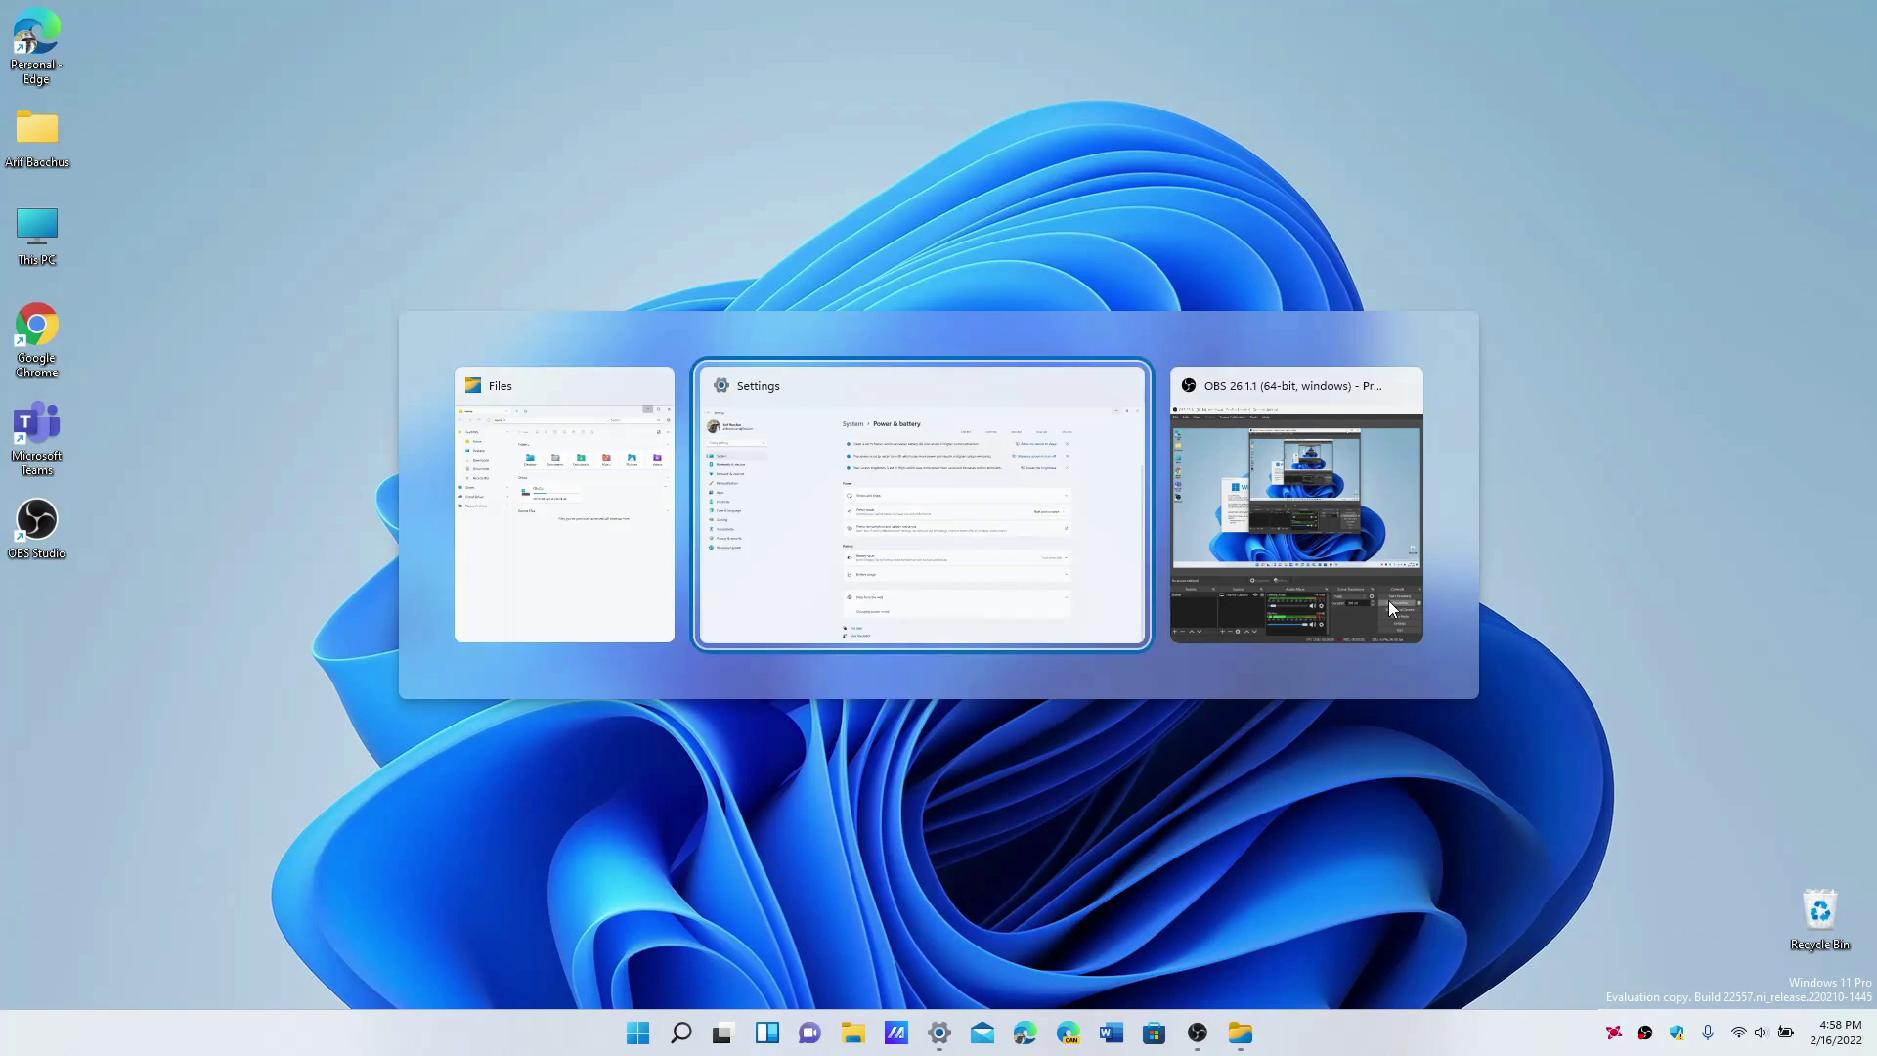
{"action": "key", "text": "Tab"}
{"action": "key", "text": "Tab"}
{"action": "key", "text": "Tab"}
{"action": "key", "text": "Tab"}
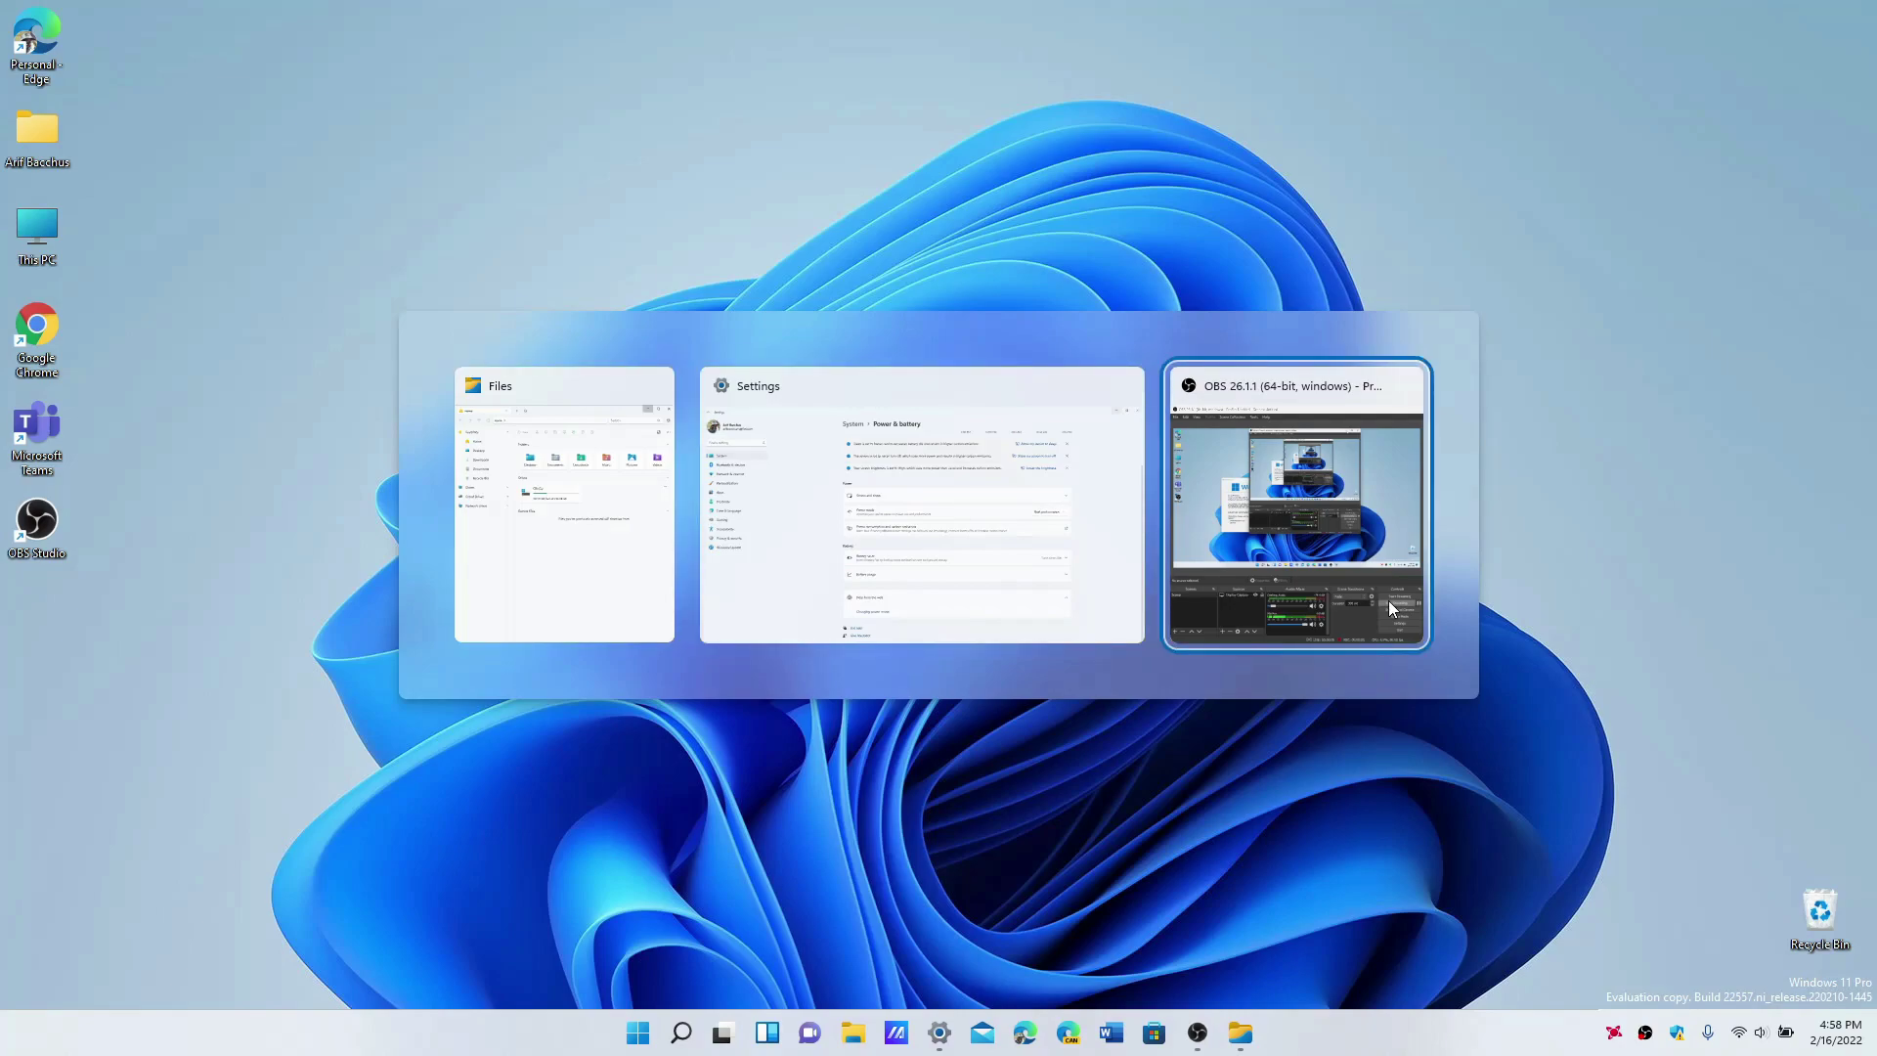
{"action": "key", "text": "Tab"}
{"action": "key", "text": "Tab"}
{"action": "key", "text": "Tab"}
{"action": "key", "text": "Tab"}
{"action": "key", "text": "Tab"}
{"action": "key", "text": "Tab"}
{"action": "key", "text": "Tab"}
{"action": "key", "text": "Tab"}
{"action": "key", "text": "Tab"}
{"action": "key", "text": "Tab"}
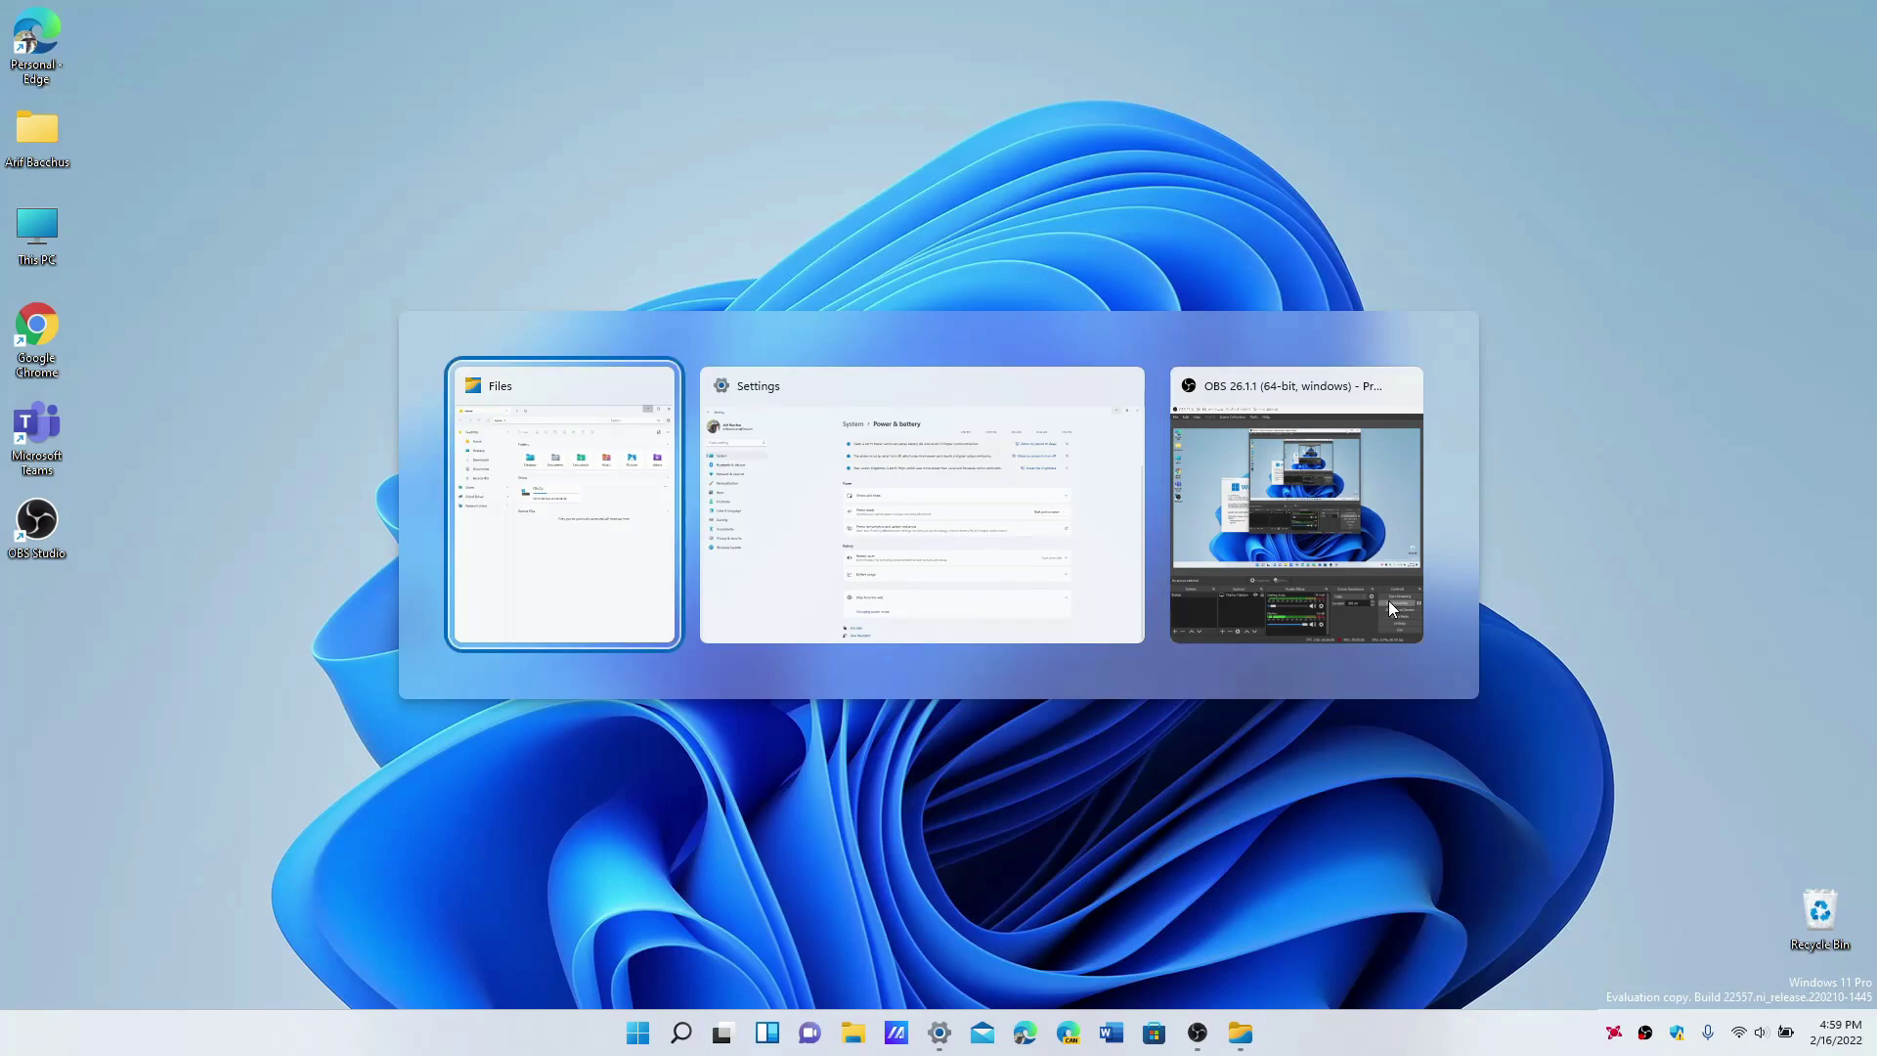
{"action": "key", "text": "Tab"}
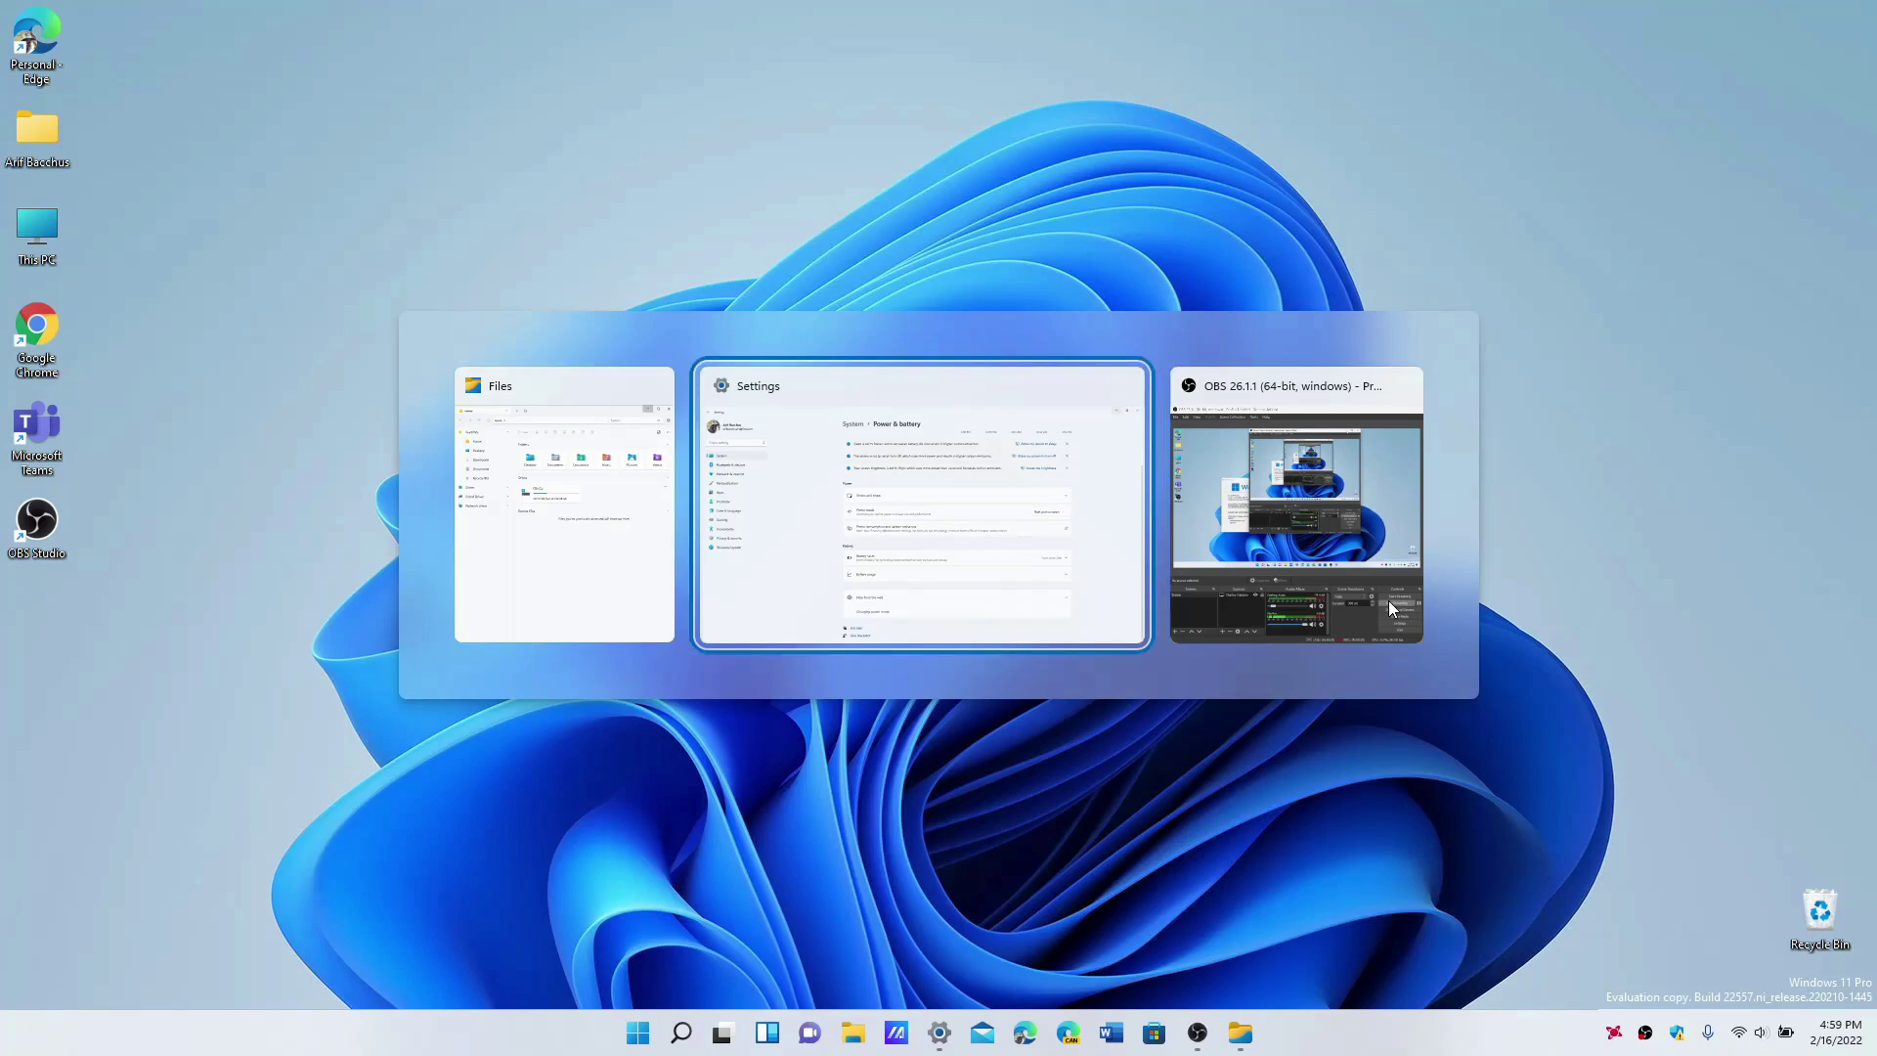
{"action": "key", "text": "super+e"}
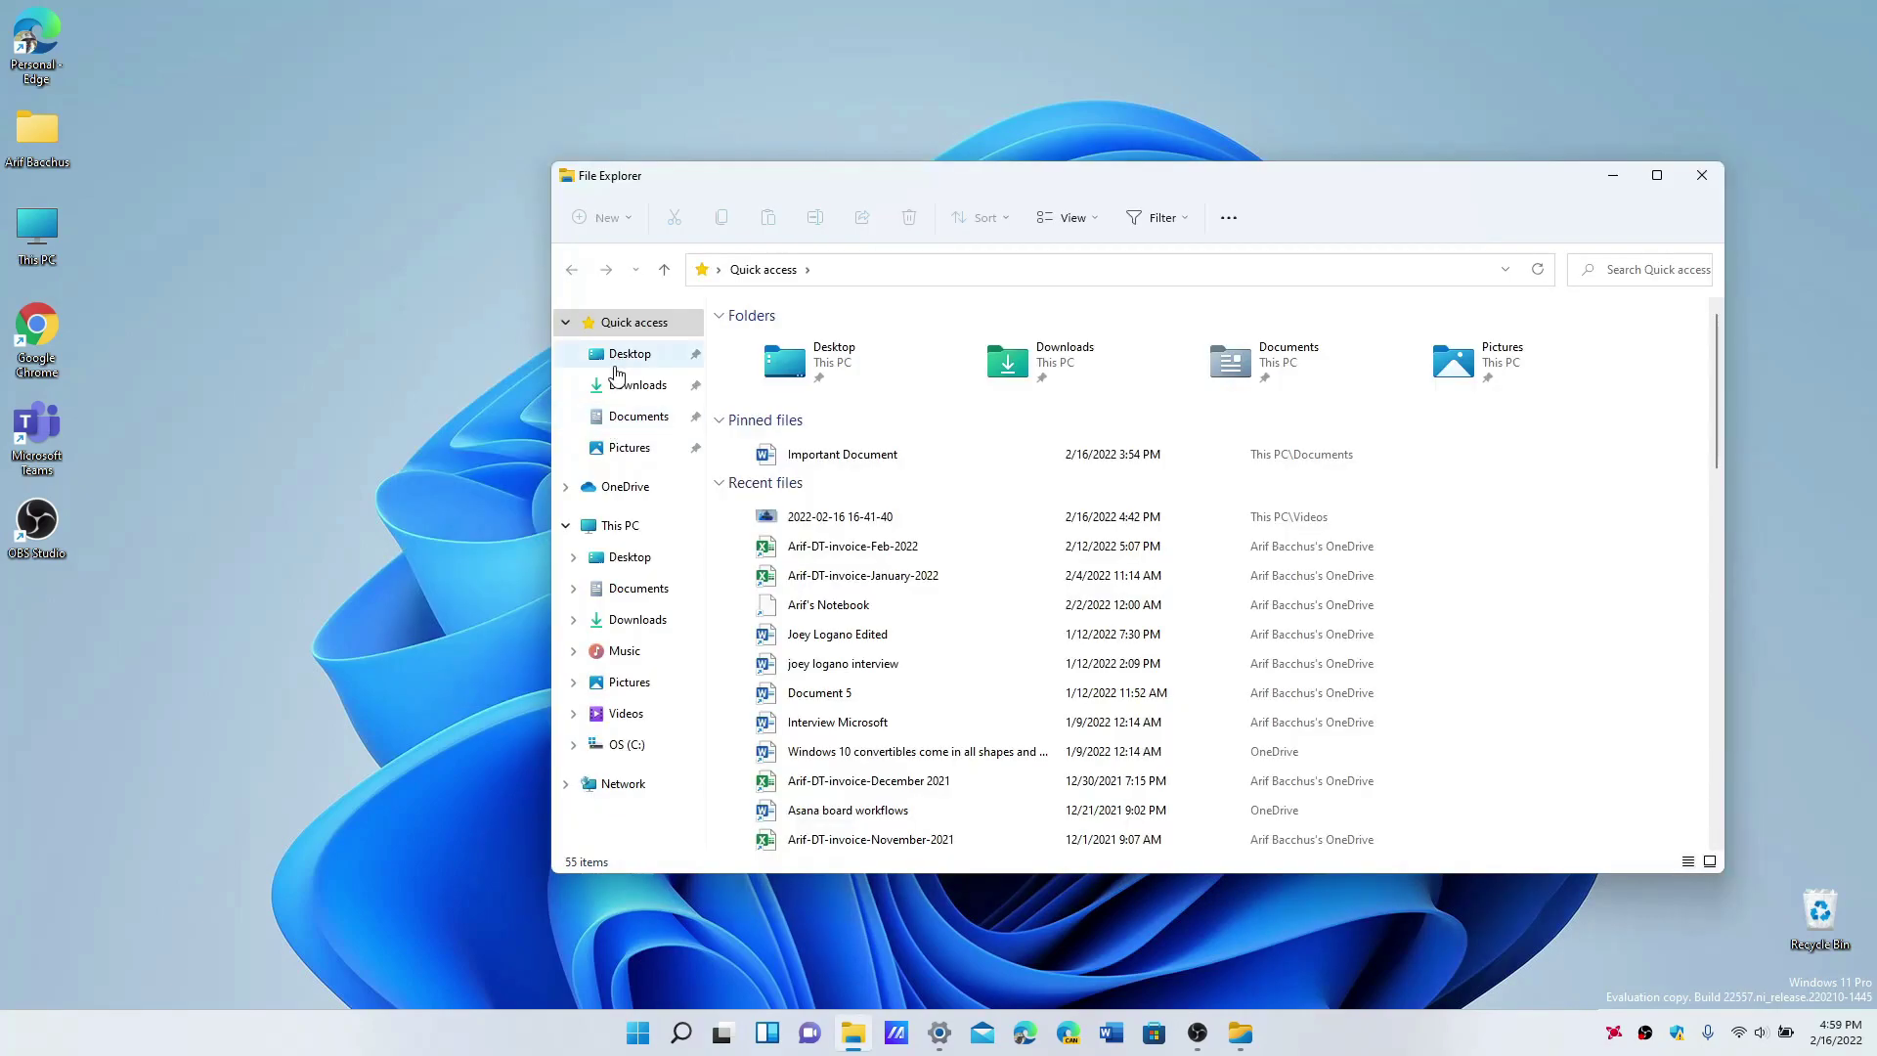
Step: Show the Documents folder with its four item previews from Quick access
{"action": "left_click", "coordinate": [631, 415]}
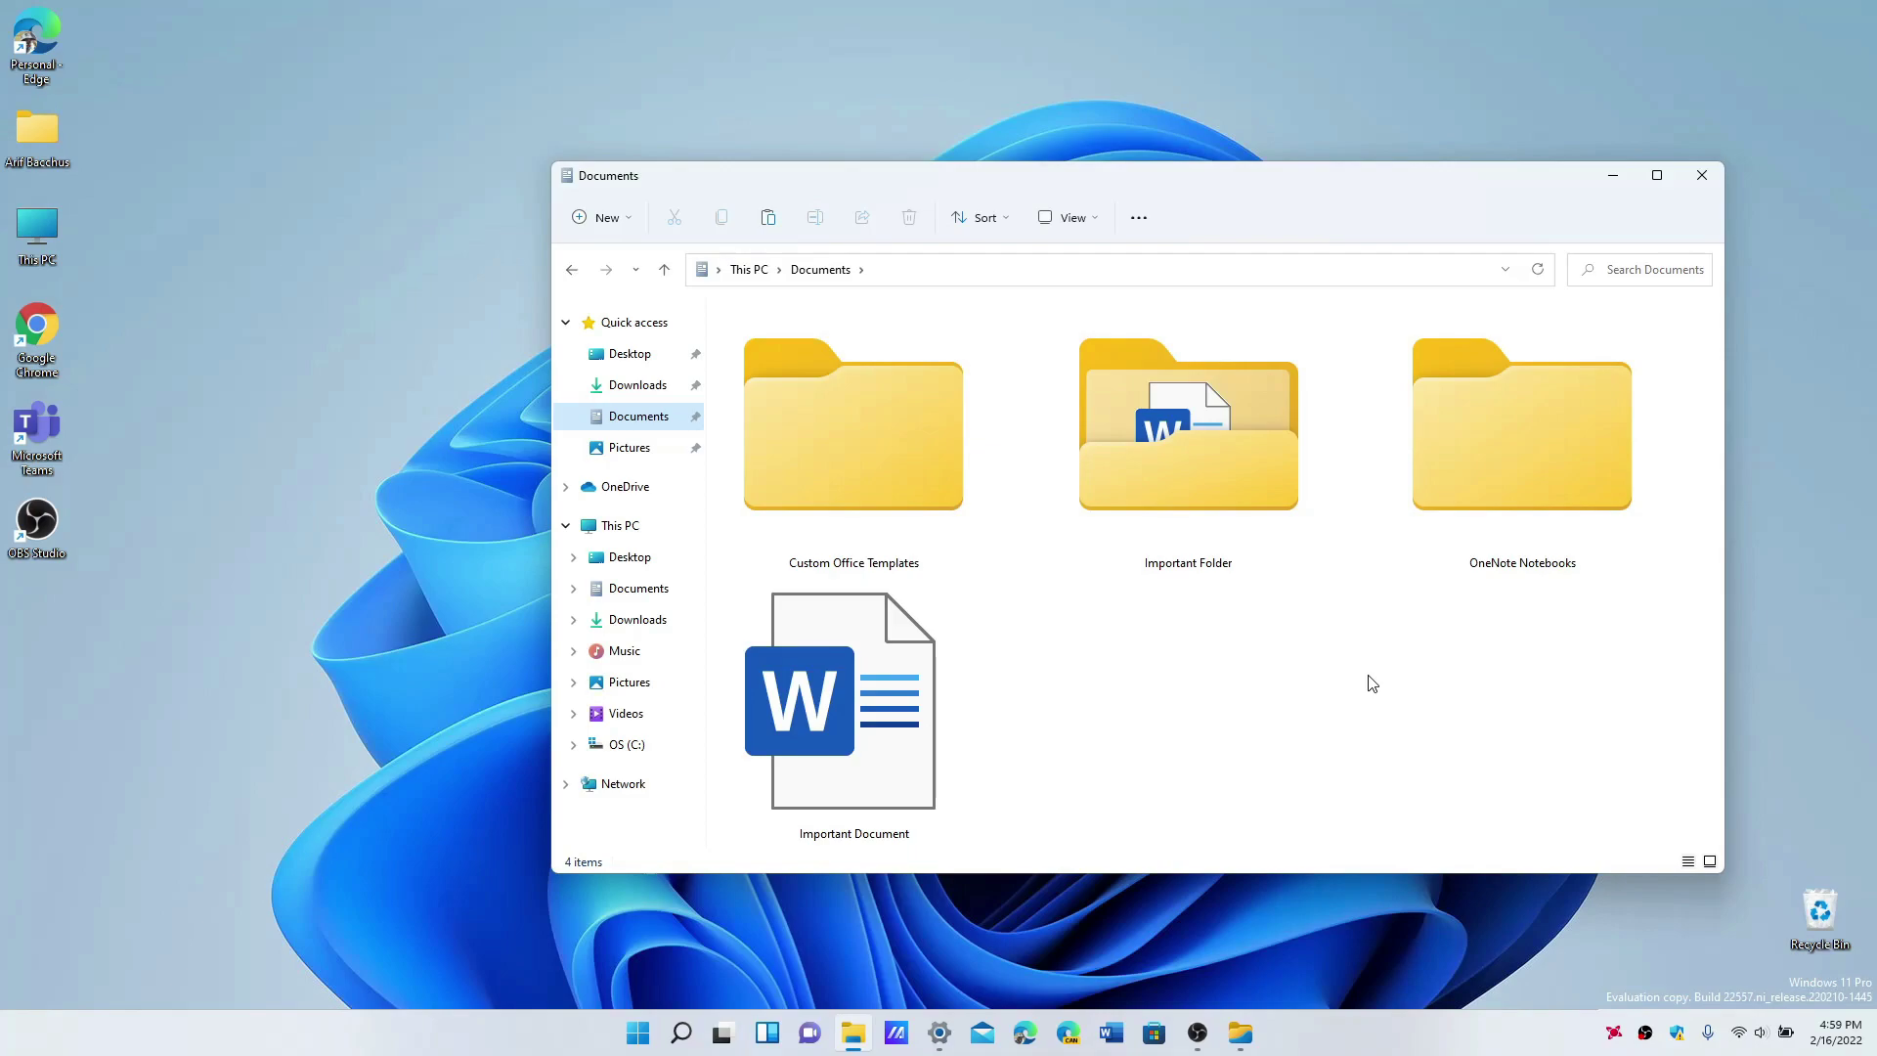
Step: Reveal the desktop and bring up Start, toggling it with the Windows key
{"action": "key", "text": "super+d"}
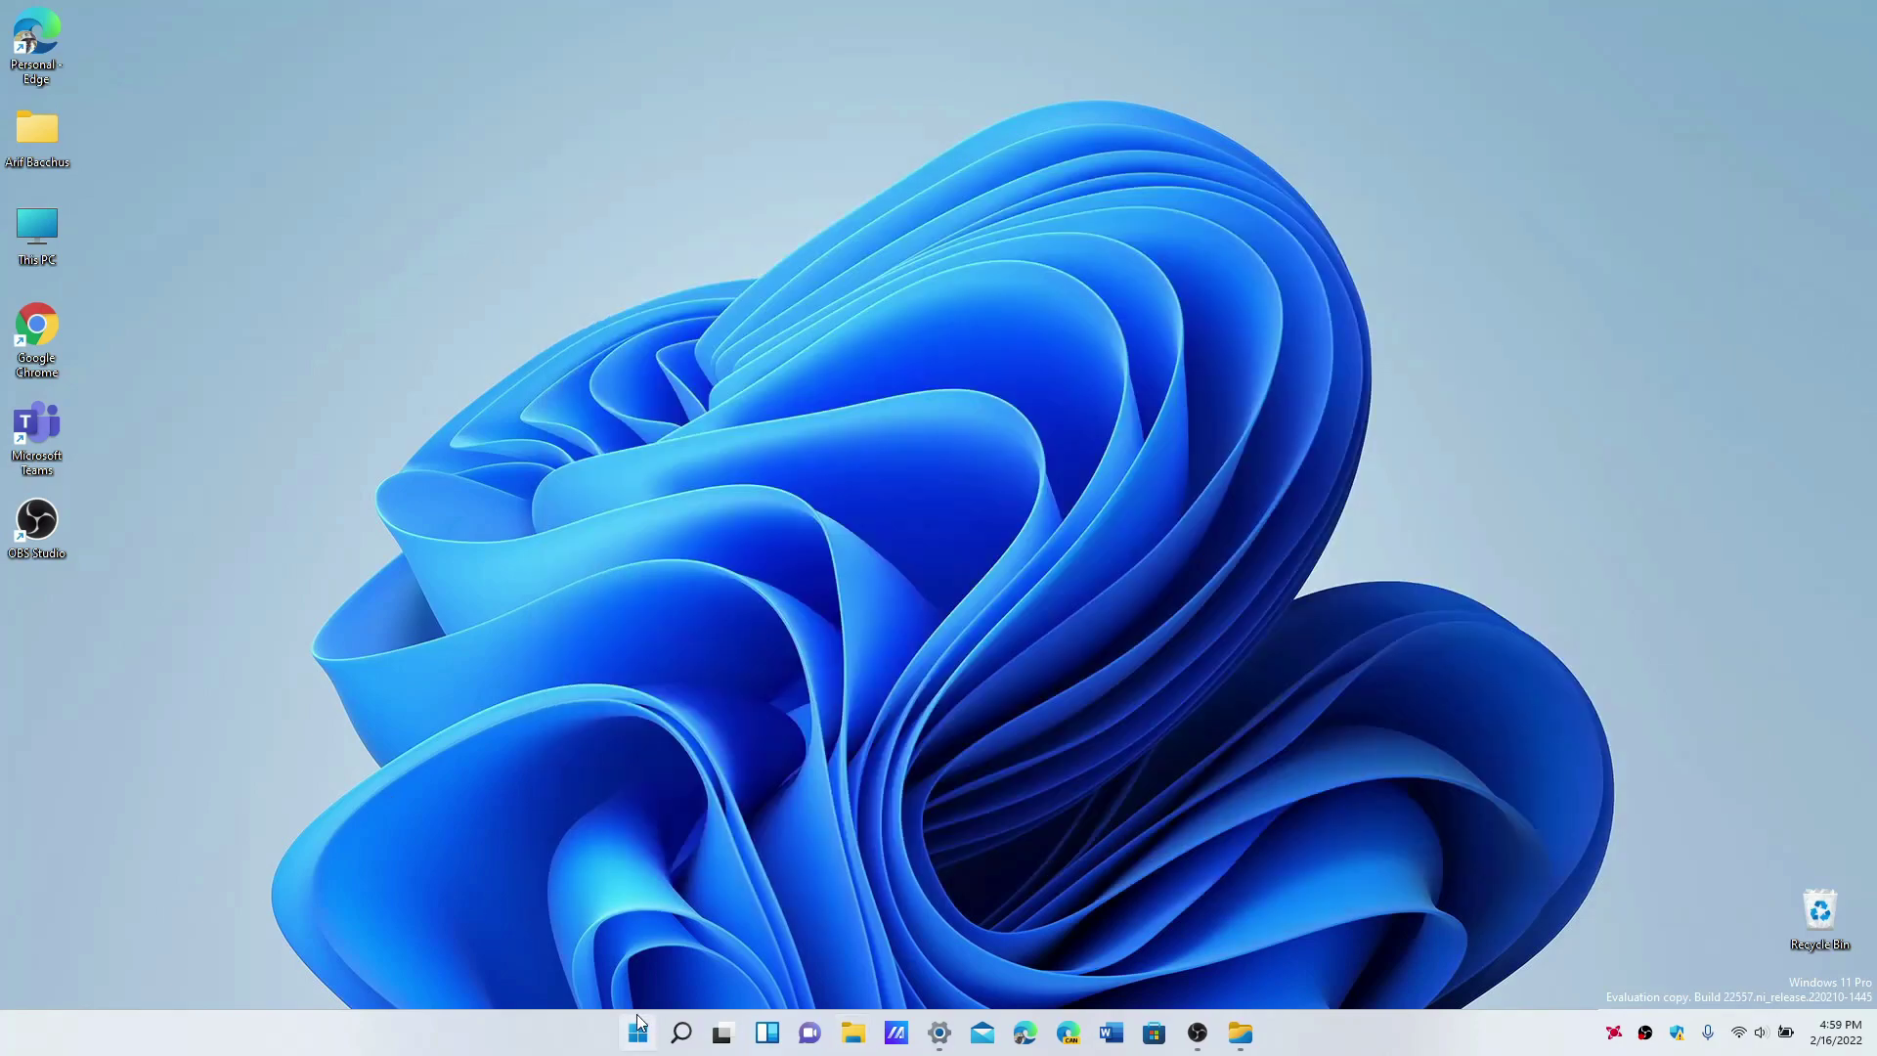
{"action": "left_click", "coordinate": [637, 1027]}
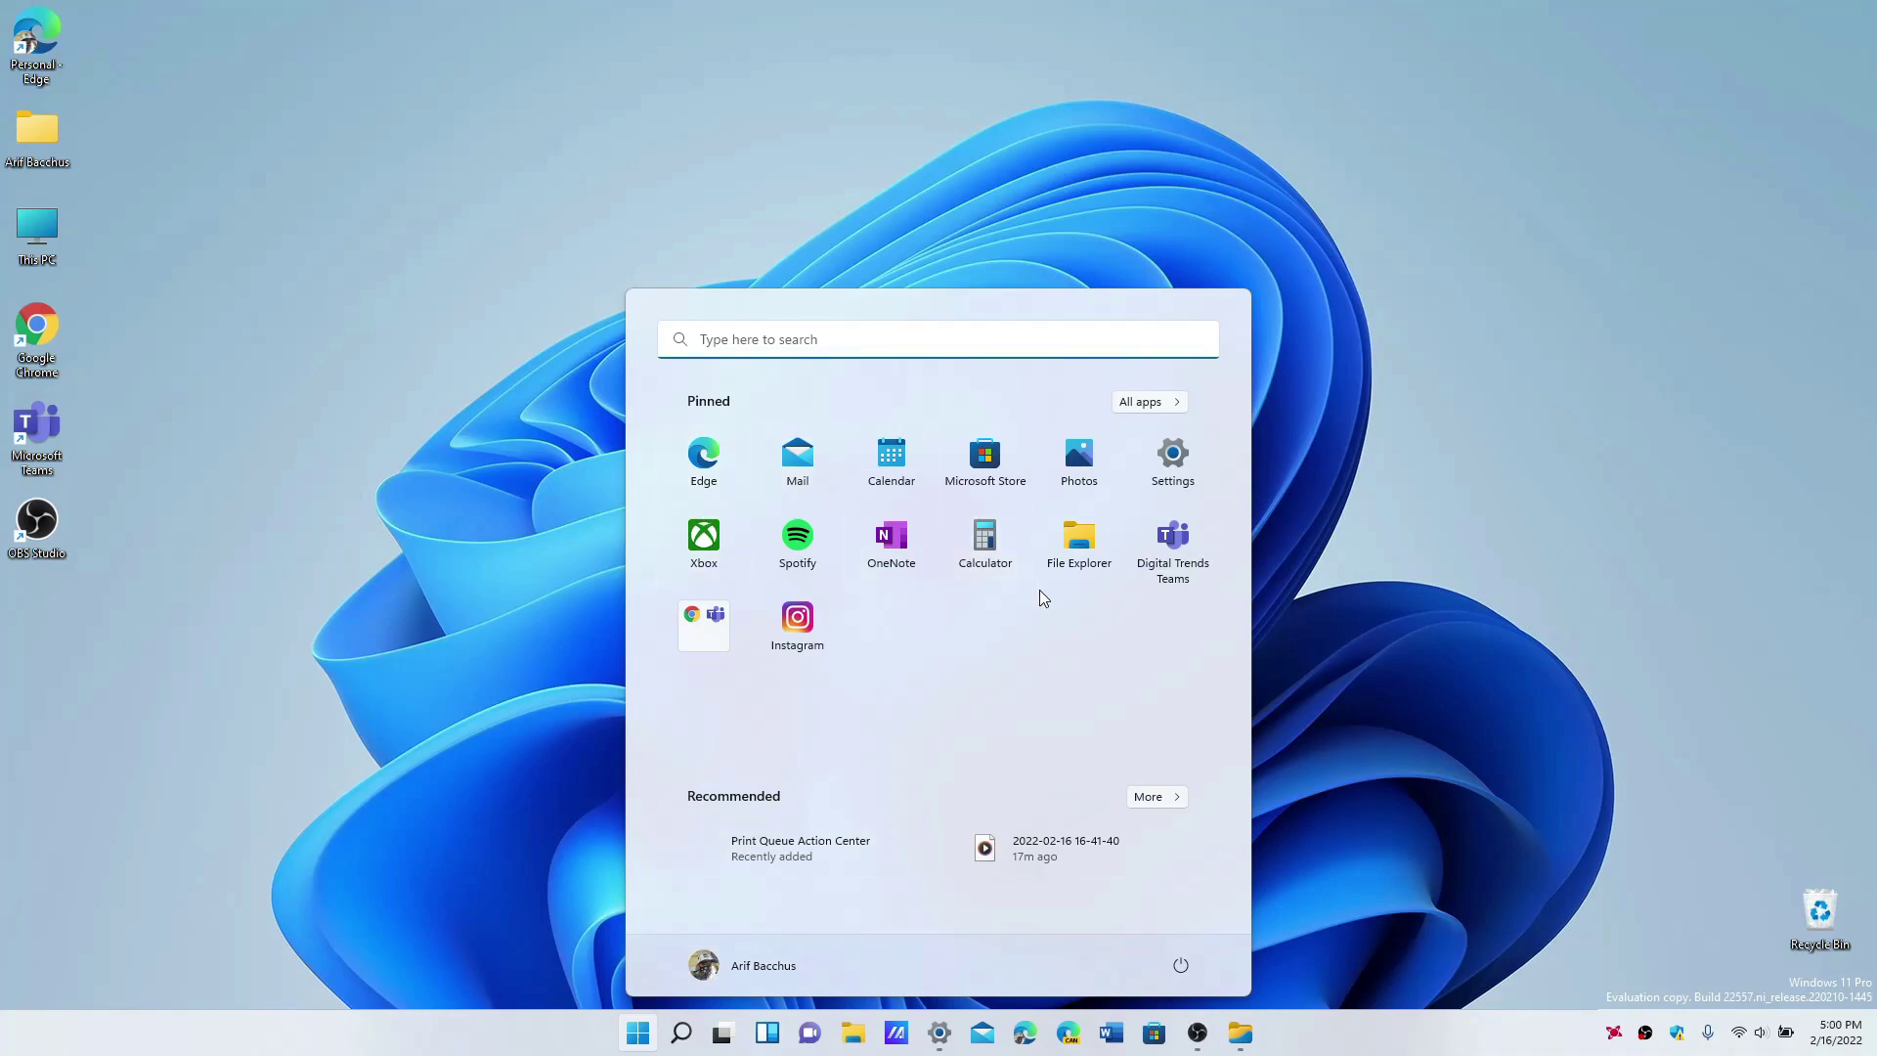
{"action": "key", "text": "super"}
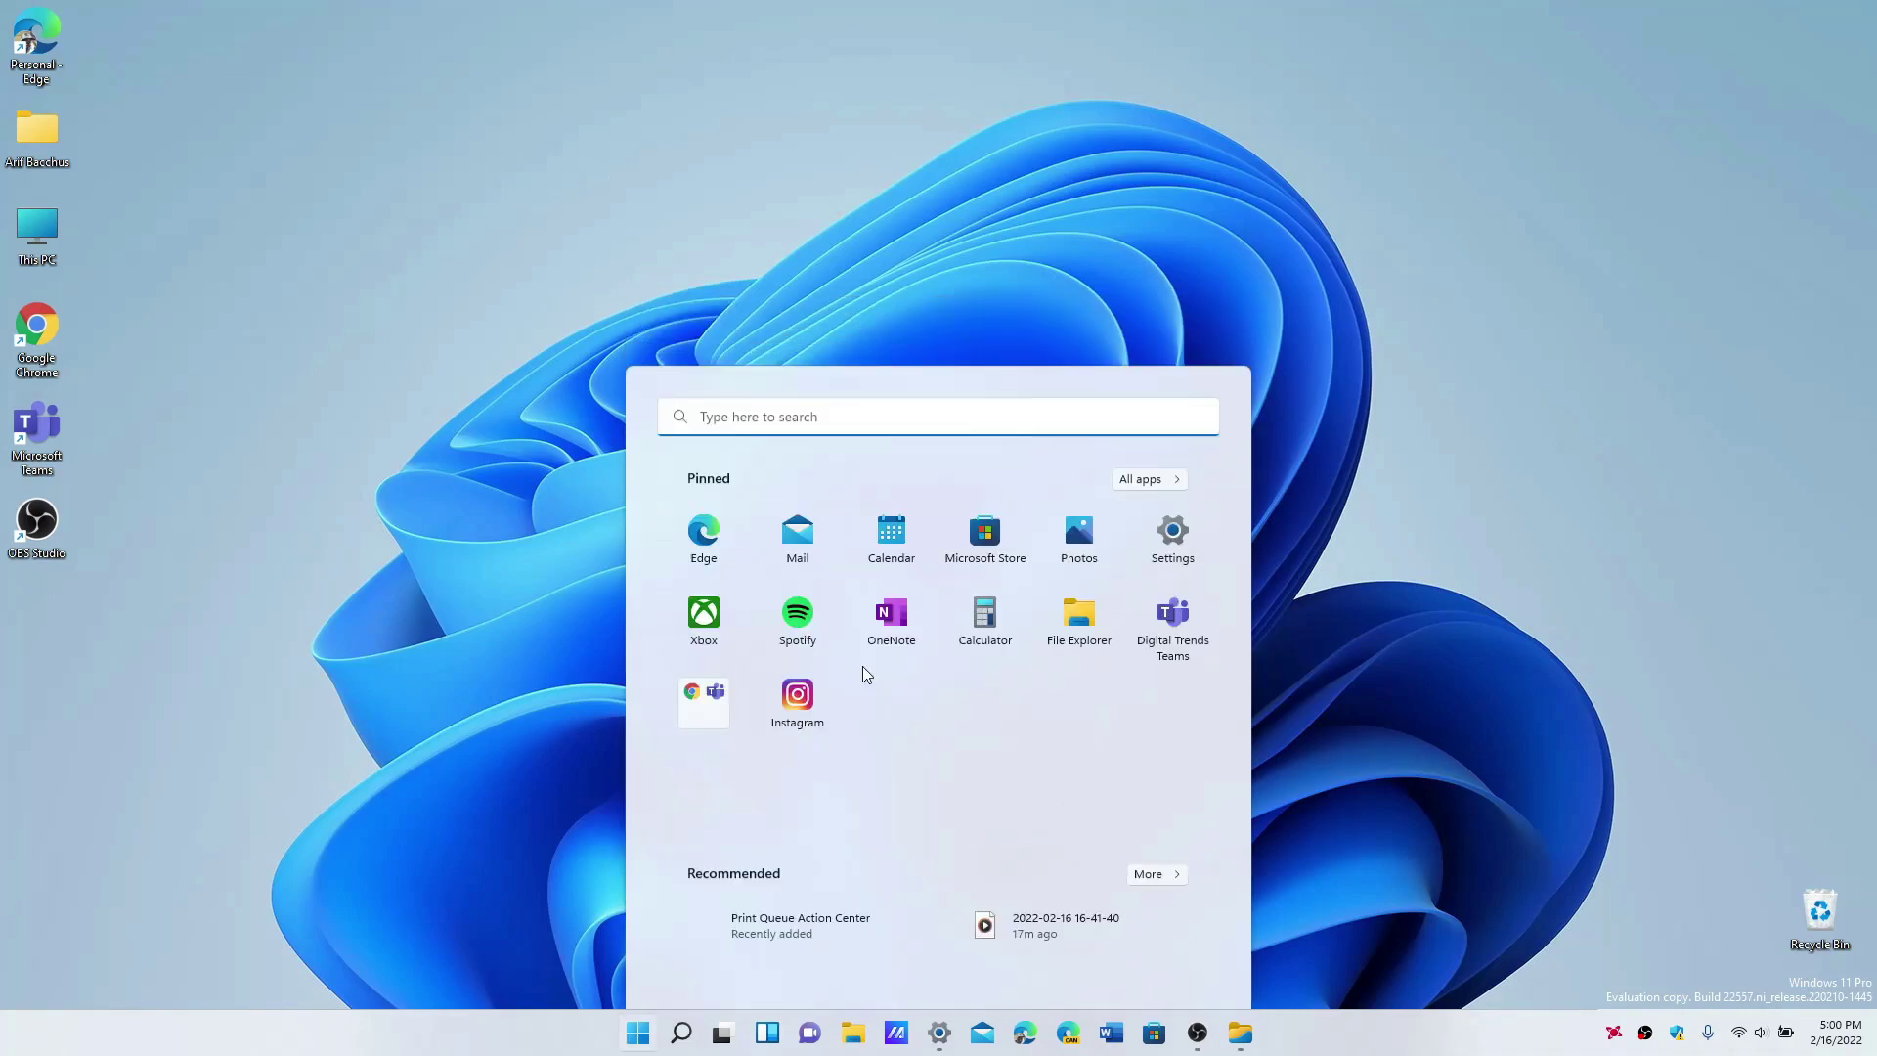
{"action": "key", "text": "super"}
{"action": "key", "text": "super"}
{"action": "key", "text": "super"}
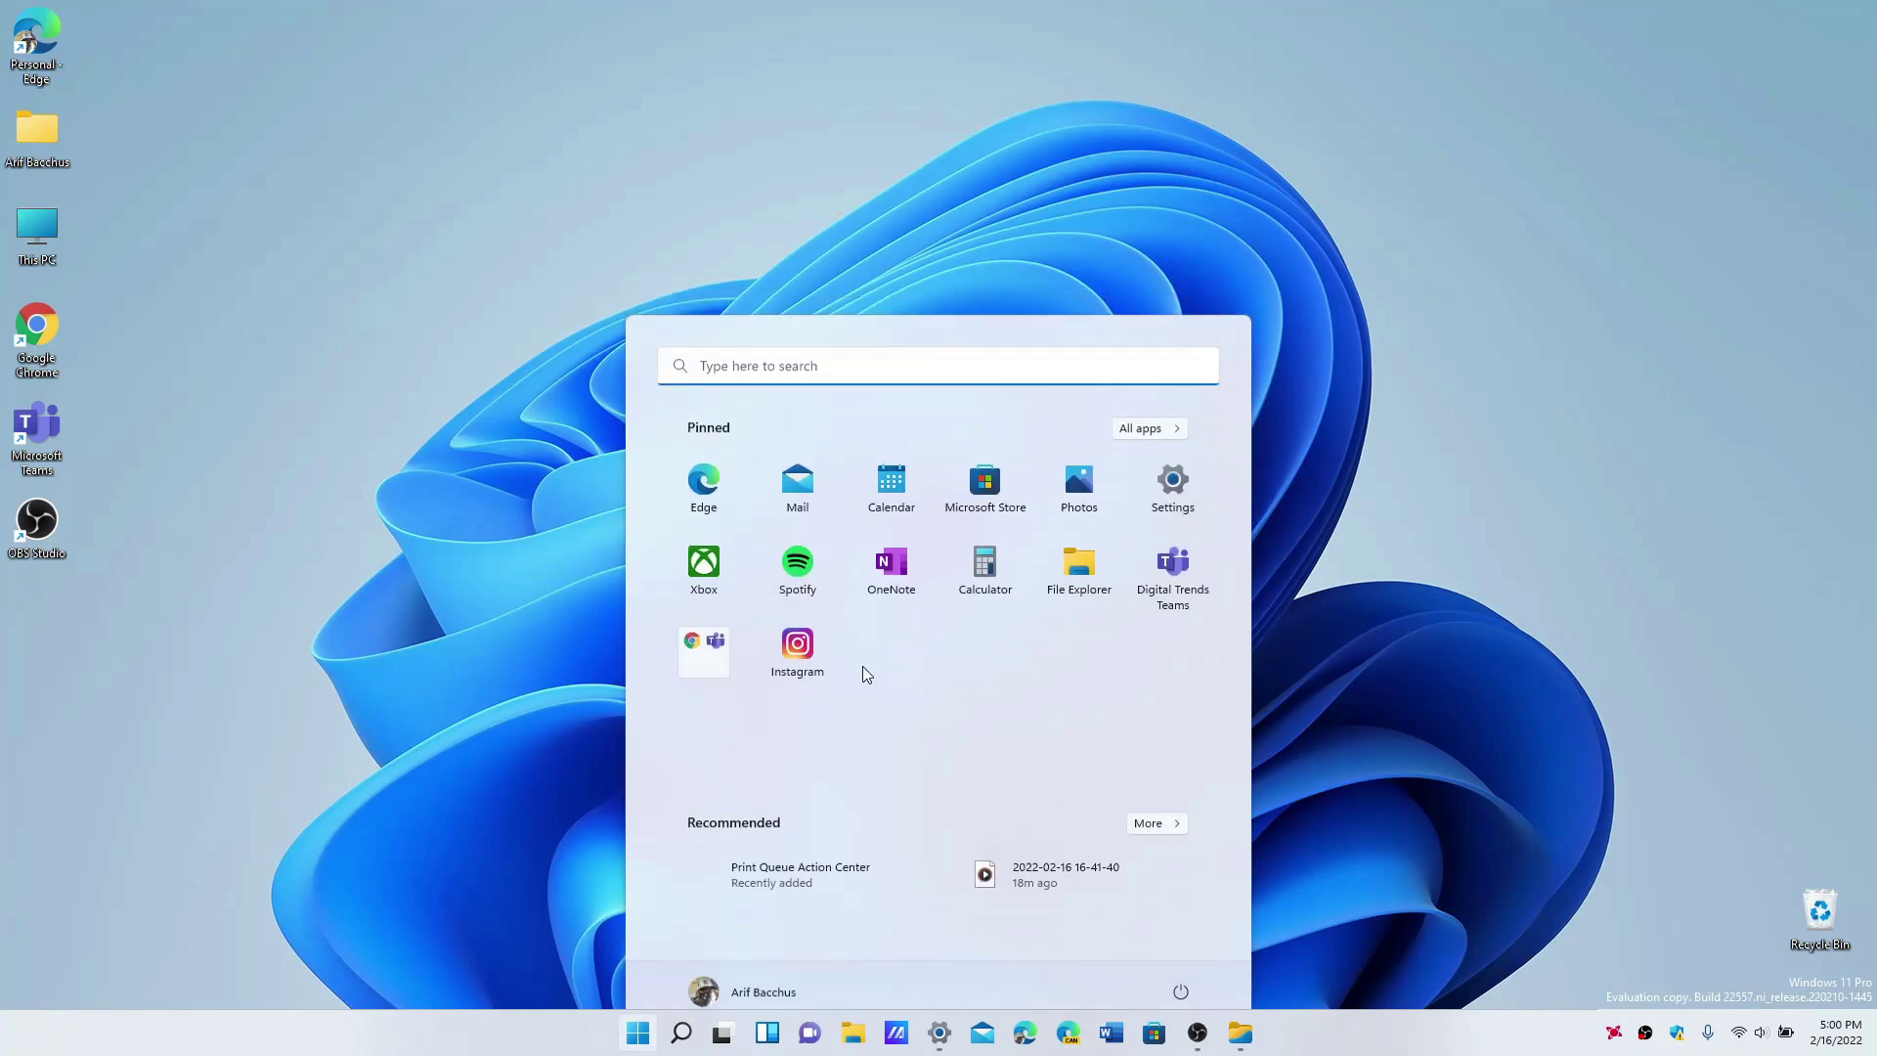